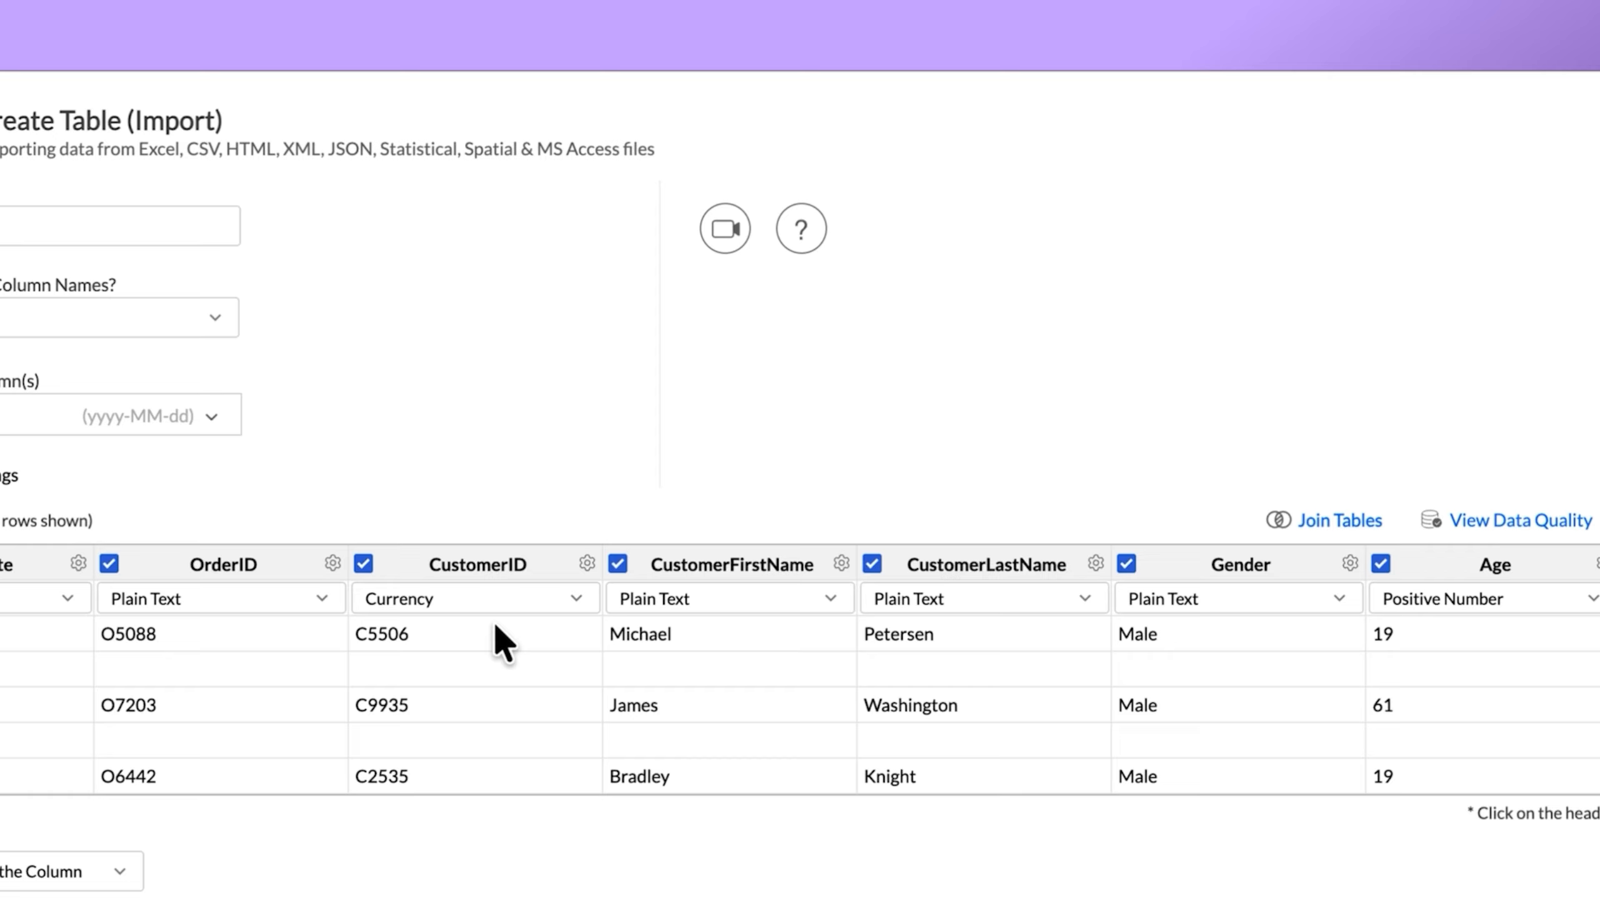
Set the CustomerID column's data type to Plain Text in the import preview.
{"action": "left_click", "coordinate": [588, 452]}
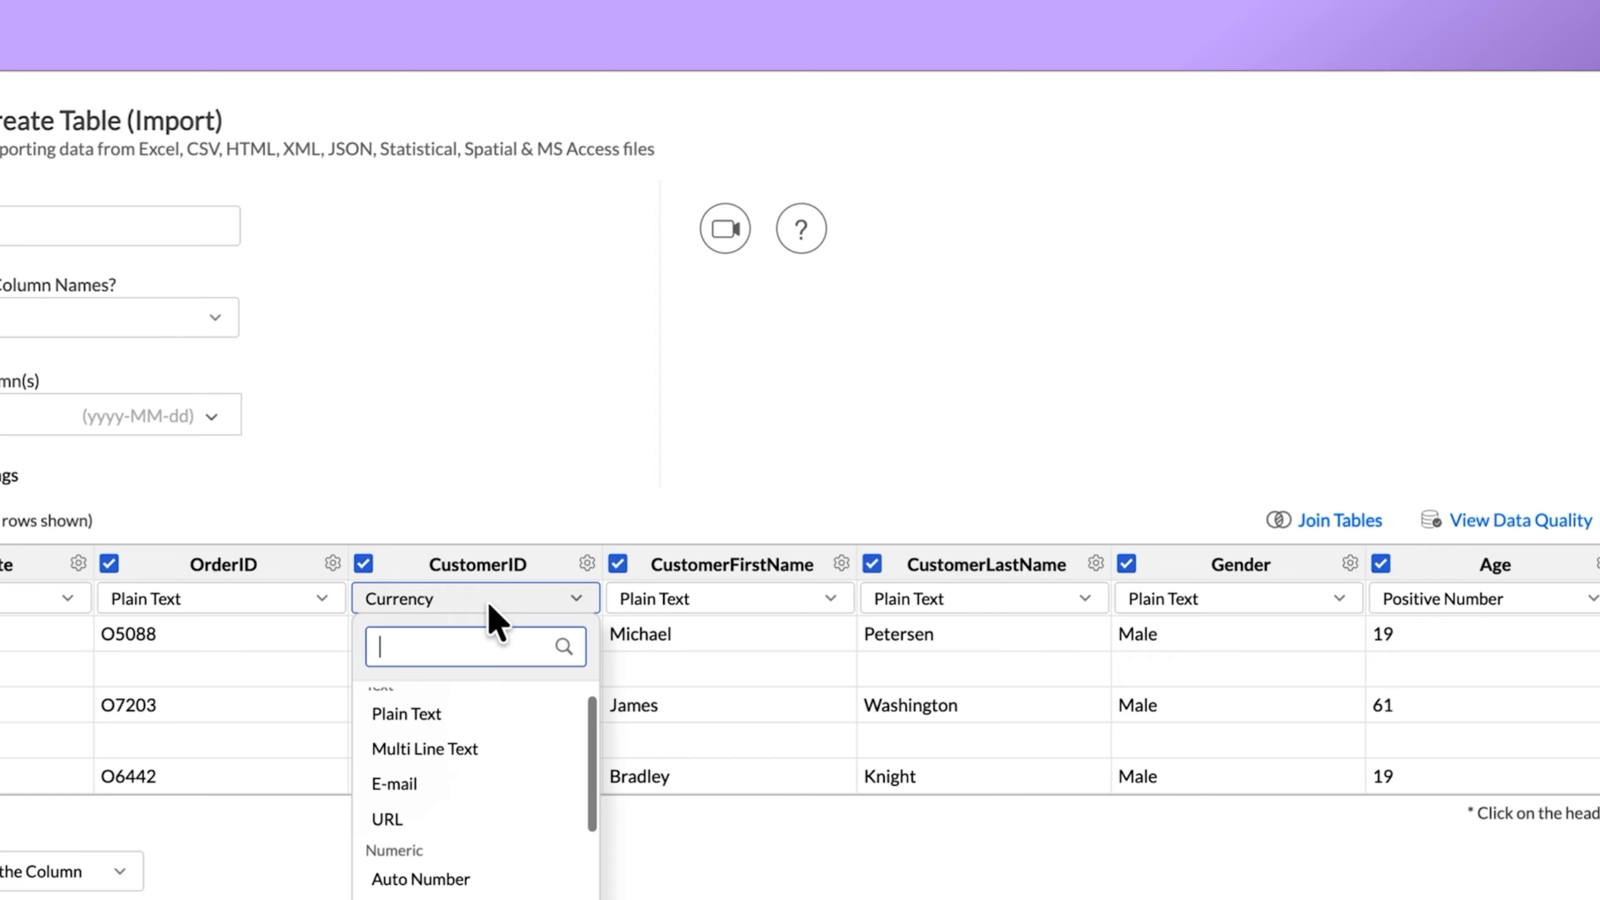
{"action": "left_click", "coordinate": [443, 707]}
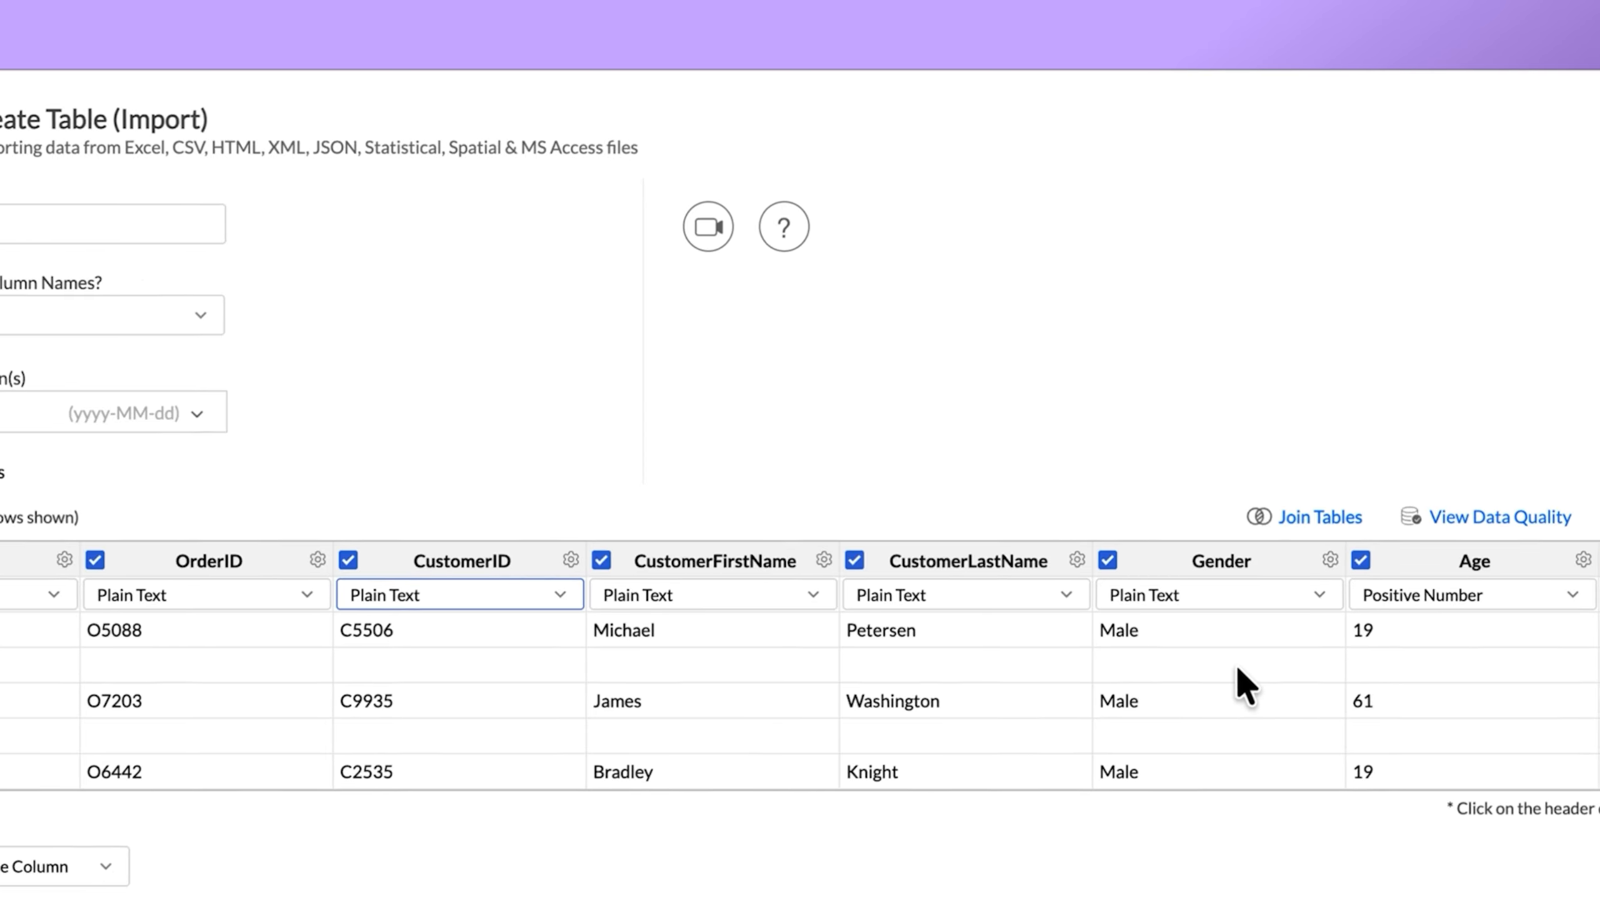
Open the imported data for preparation, filter out rows with missing data, and keep only the filtered rows.
{"action": "left_click", "coordinate": [1354, 477]}
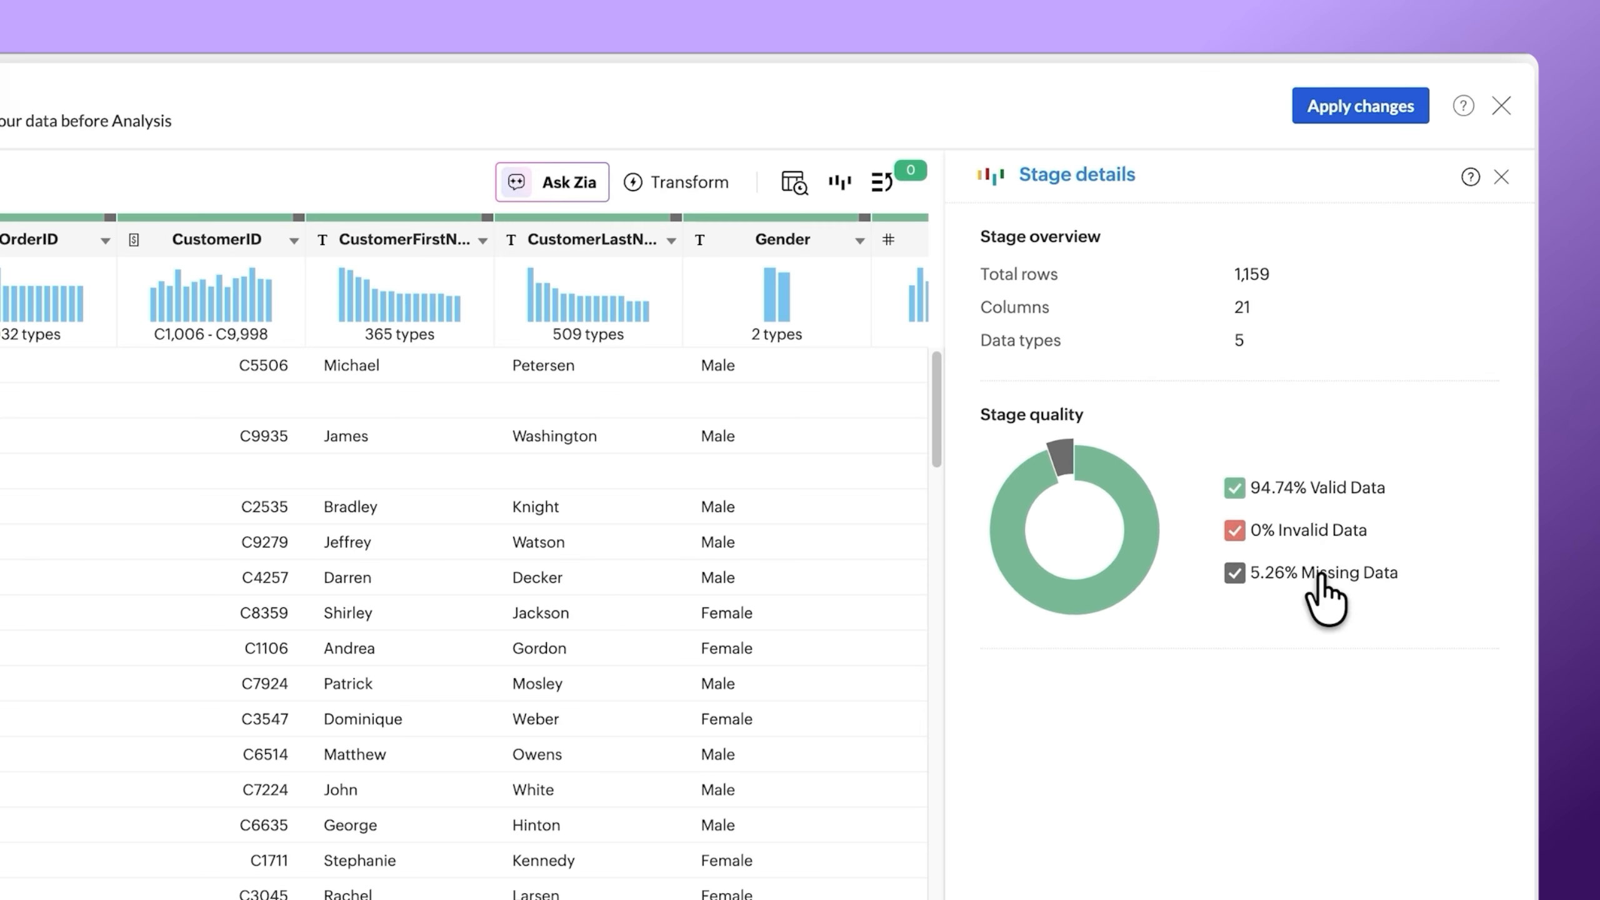
{"action": "left_click", "coordinate": [1485, 588]}
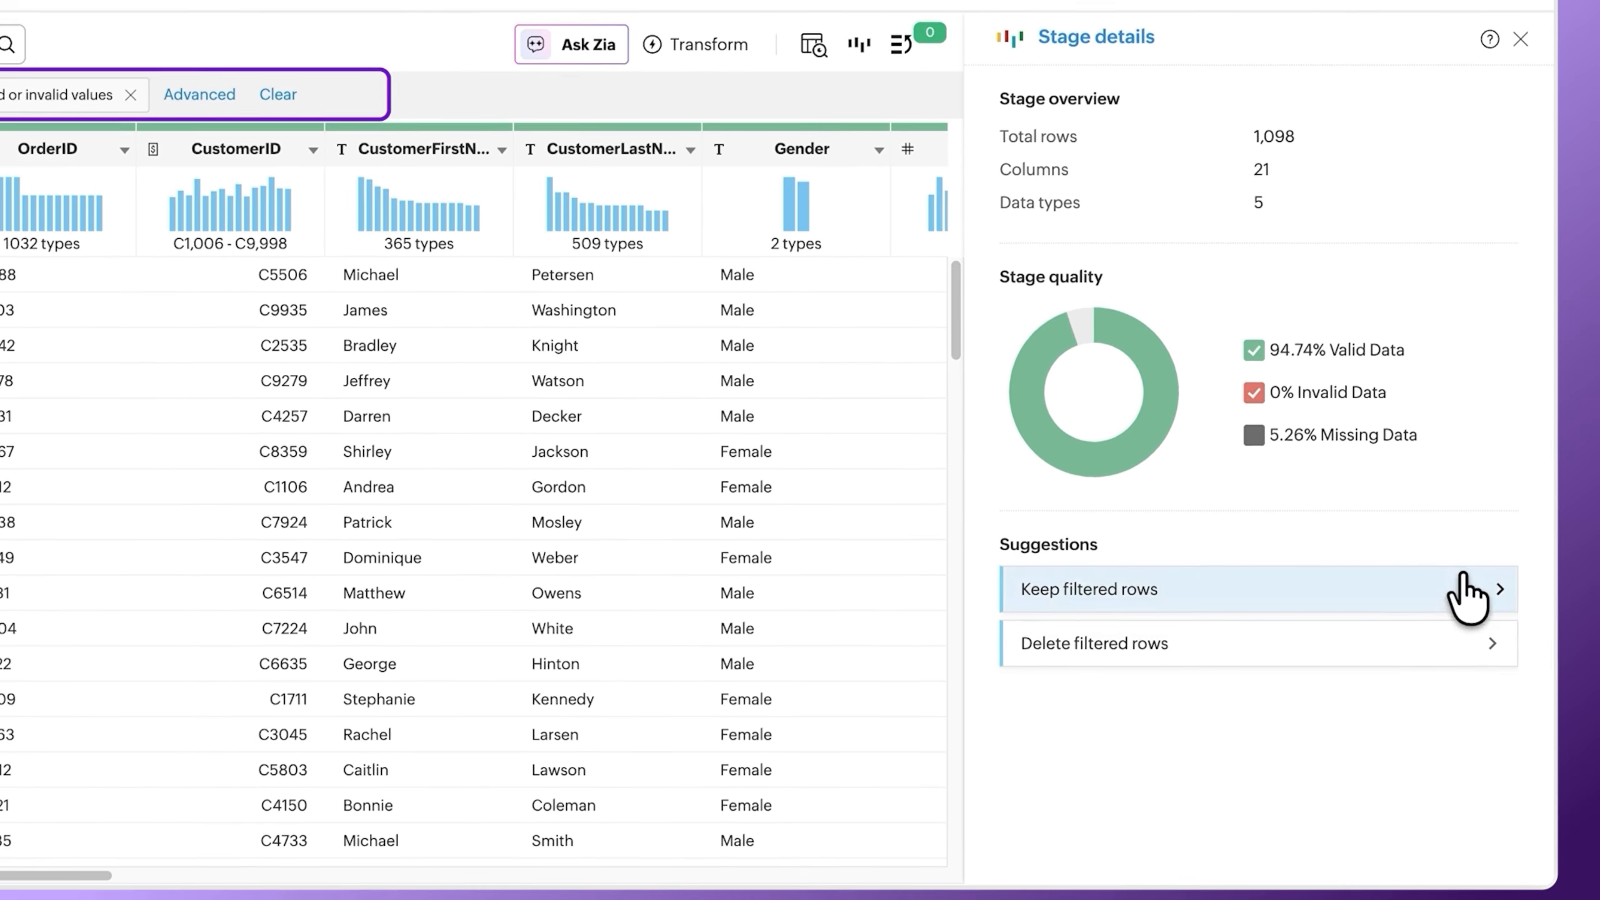
{"action": "left_click", "coordinate": [1562, 760]}
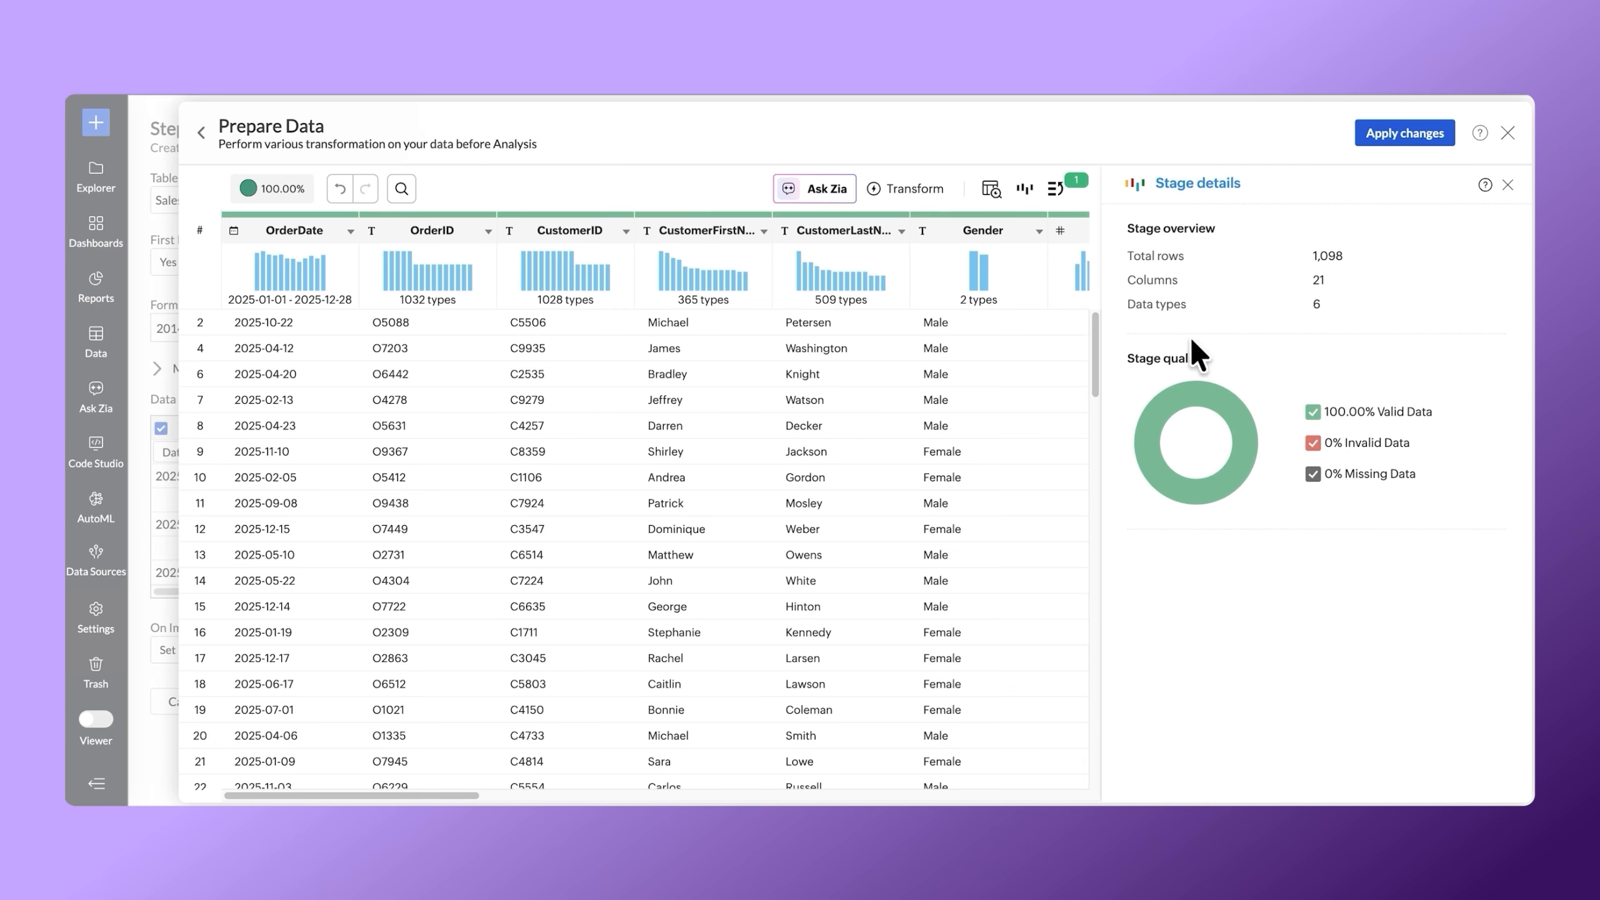
Deduplicate the data row-wise and remove the duplicate rows.
{"action": "left_click", "coordinate": [907, 189]}
{"action": "mouse_move", "coordinate": [997, 224]}
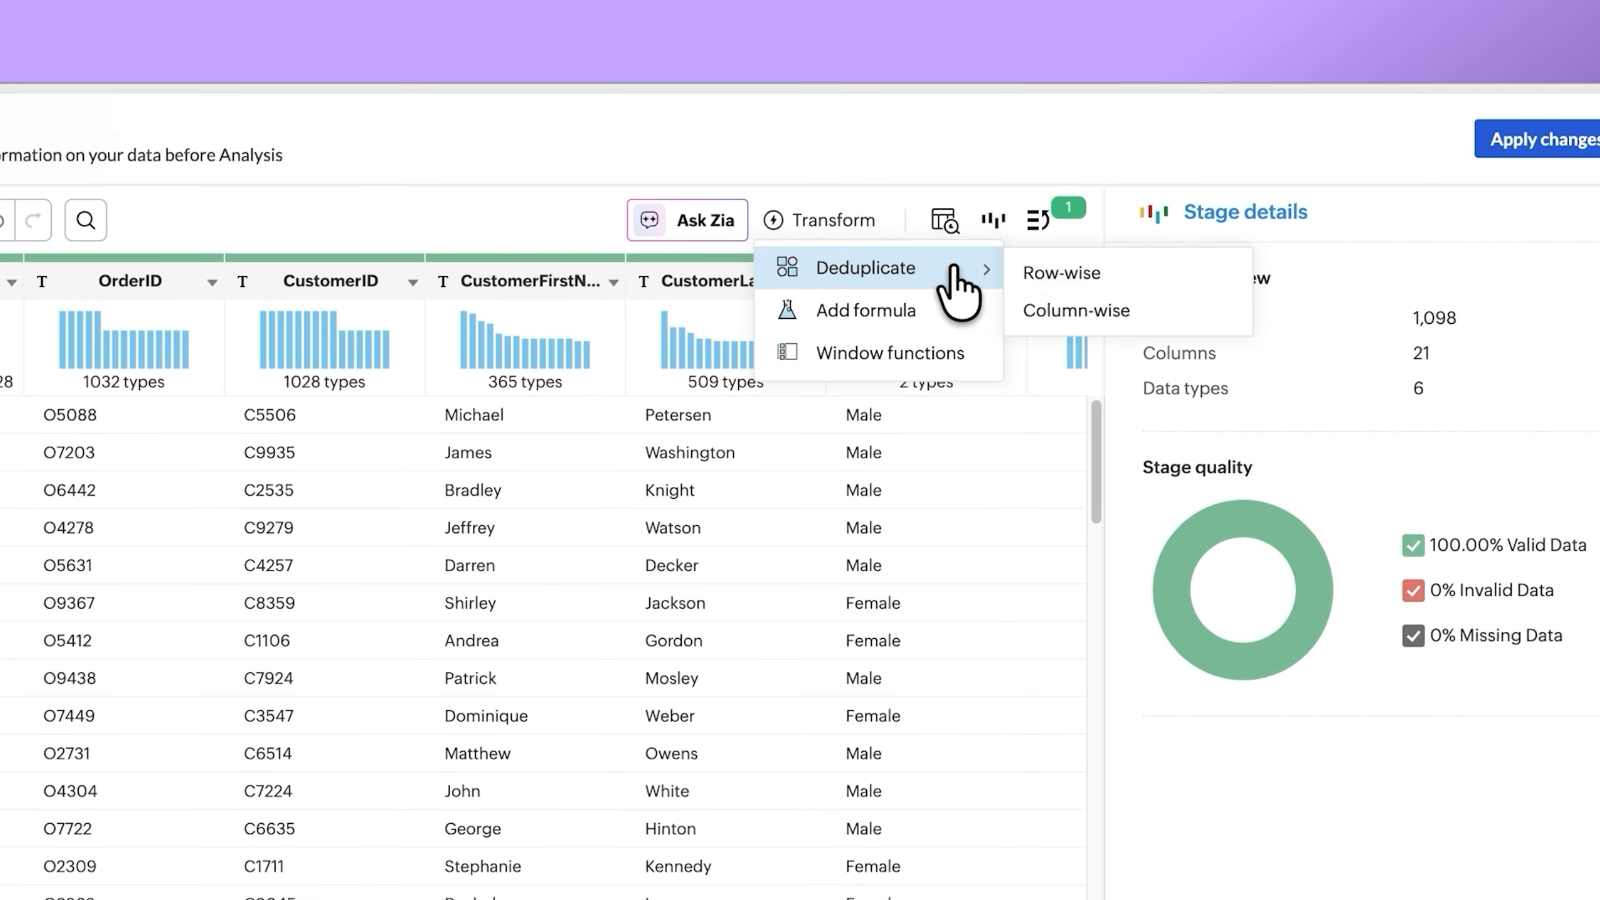
{"action": "left_click", "coordinate": [1138, 276]}
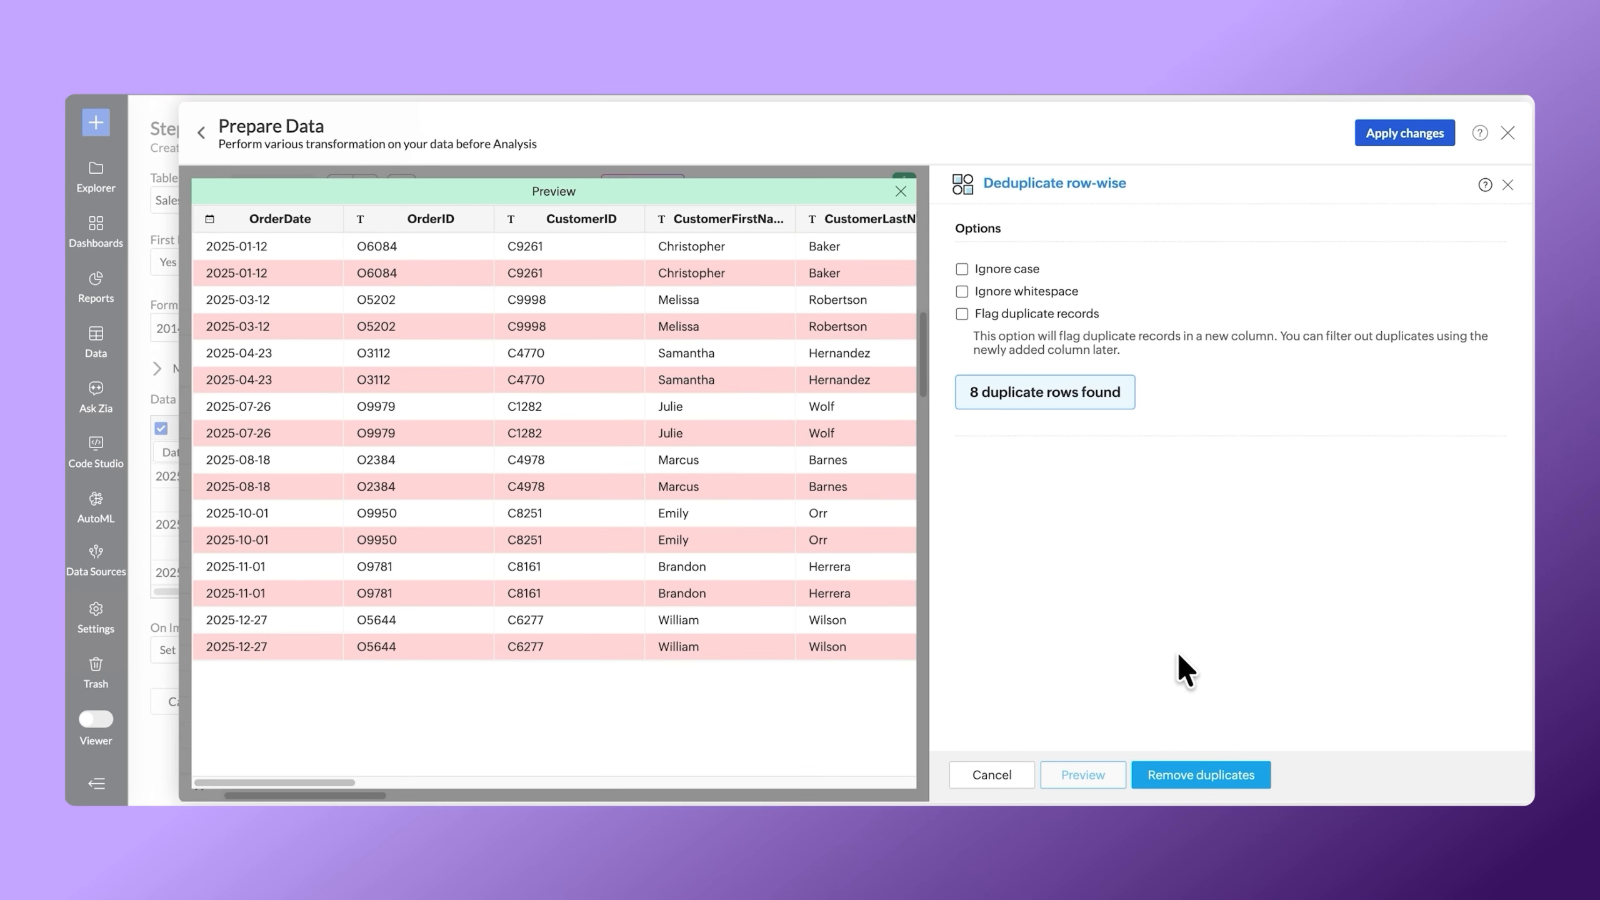
{"action": "left_click", "coordinate": [1192, 775]}
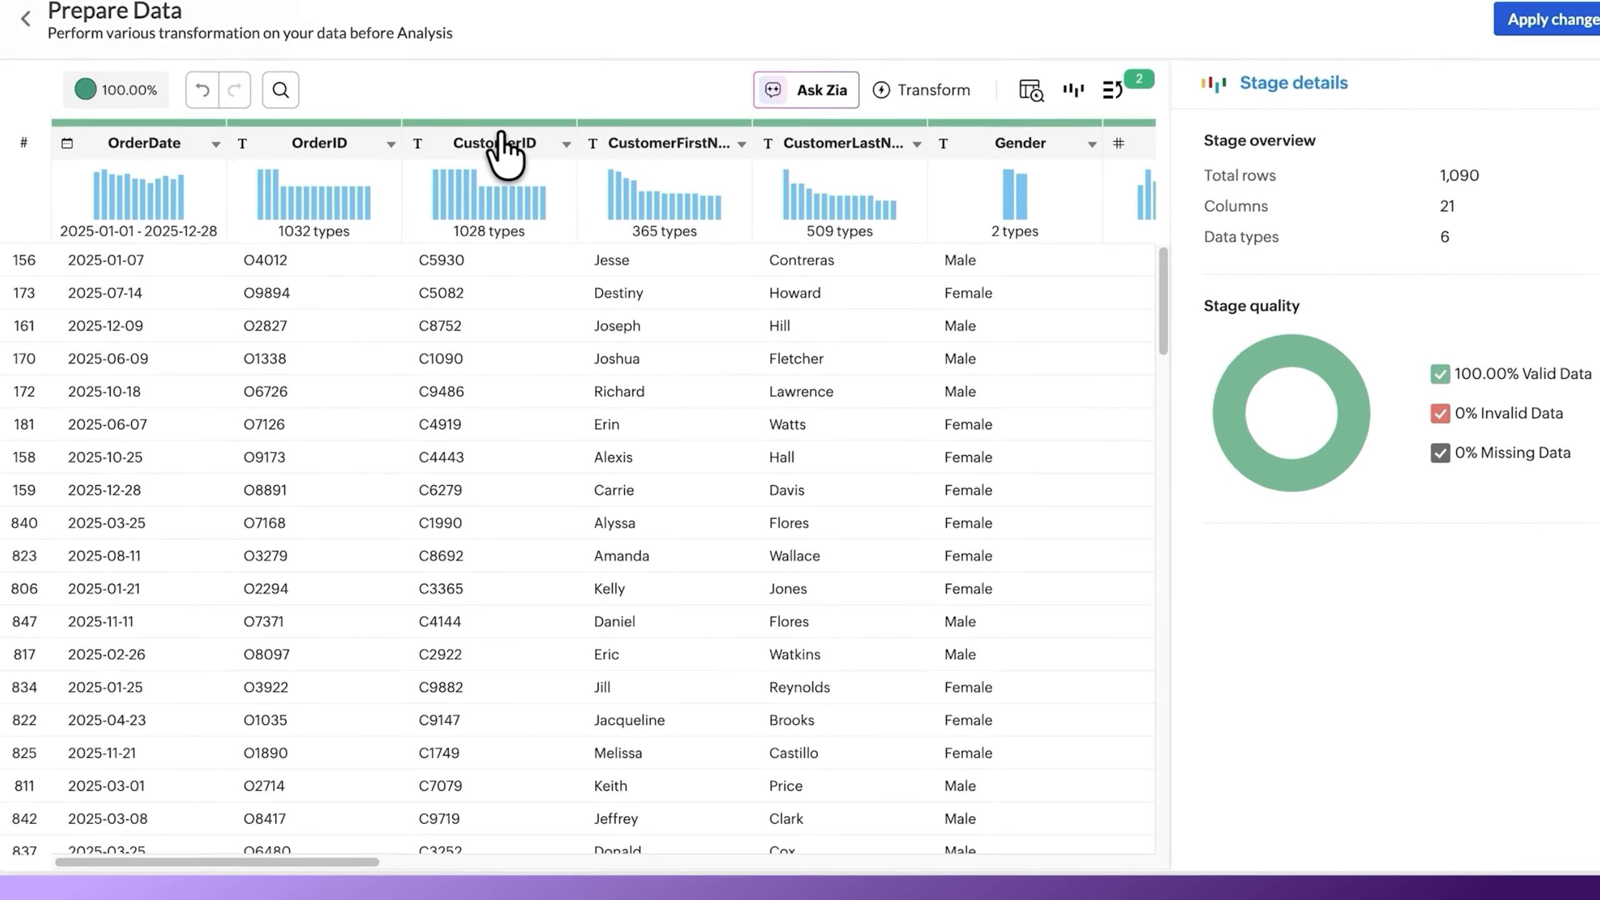
{"action": "left_click", "coordinate": [502, 140]}
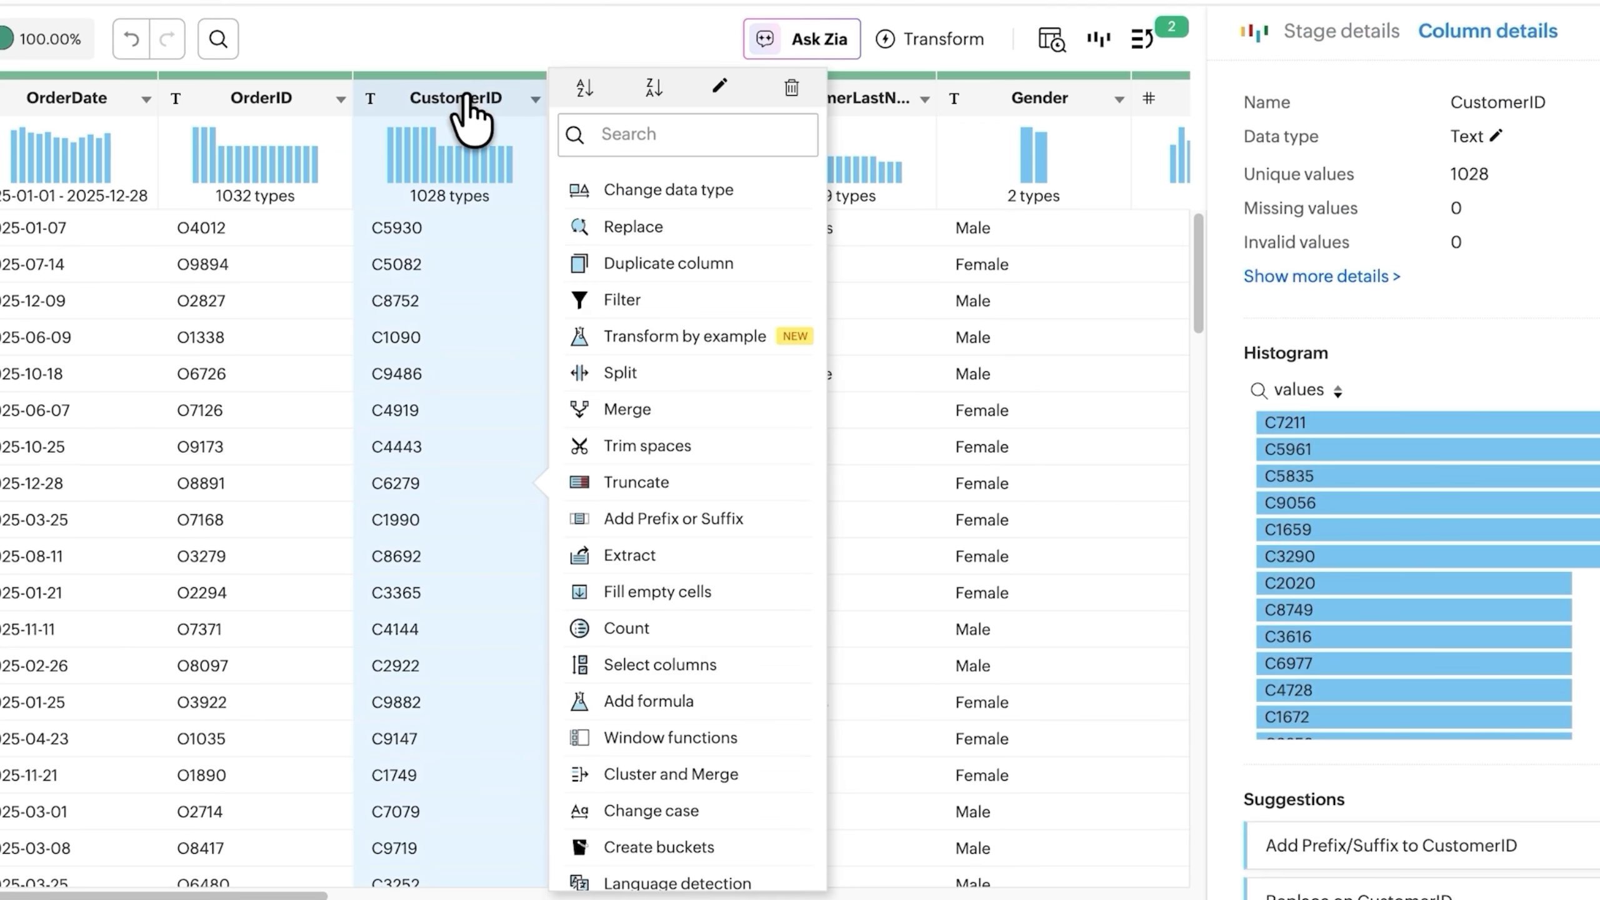
{"action": "scroll", "coordinate": [775, 228], "scroll_direction": "down", "scroll_amount": 2}
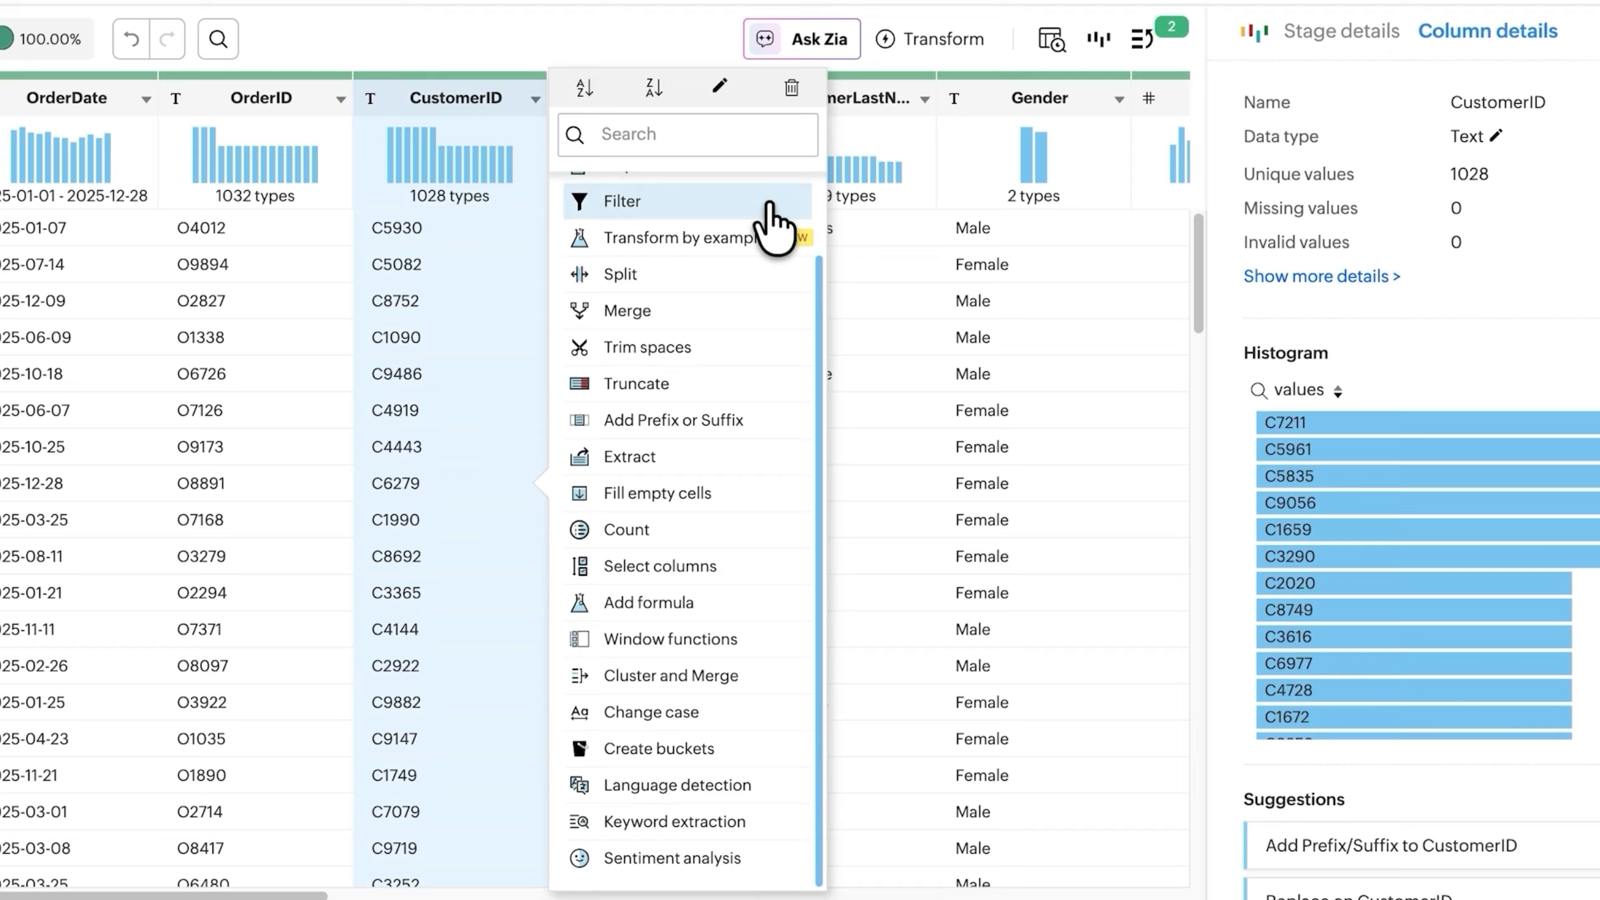
{"action": "scroll", "coordinate": [775, 227], "scroll_direction": "up", "scroll_amount": 2}
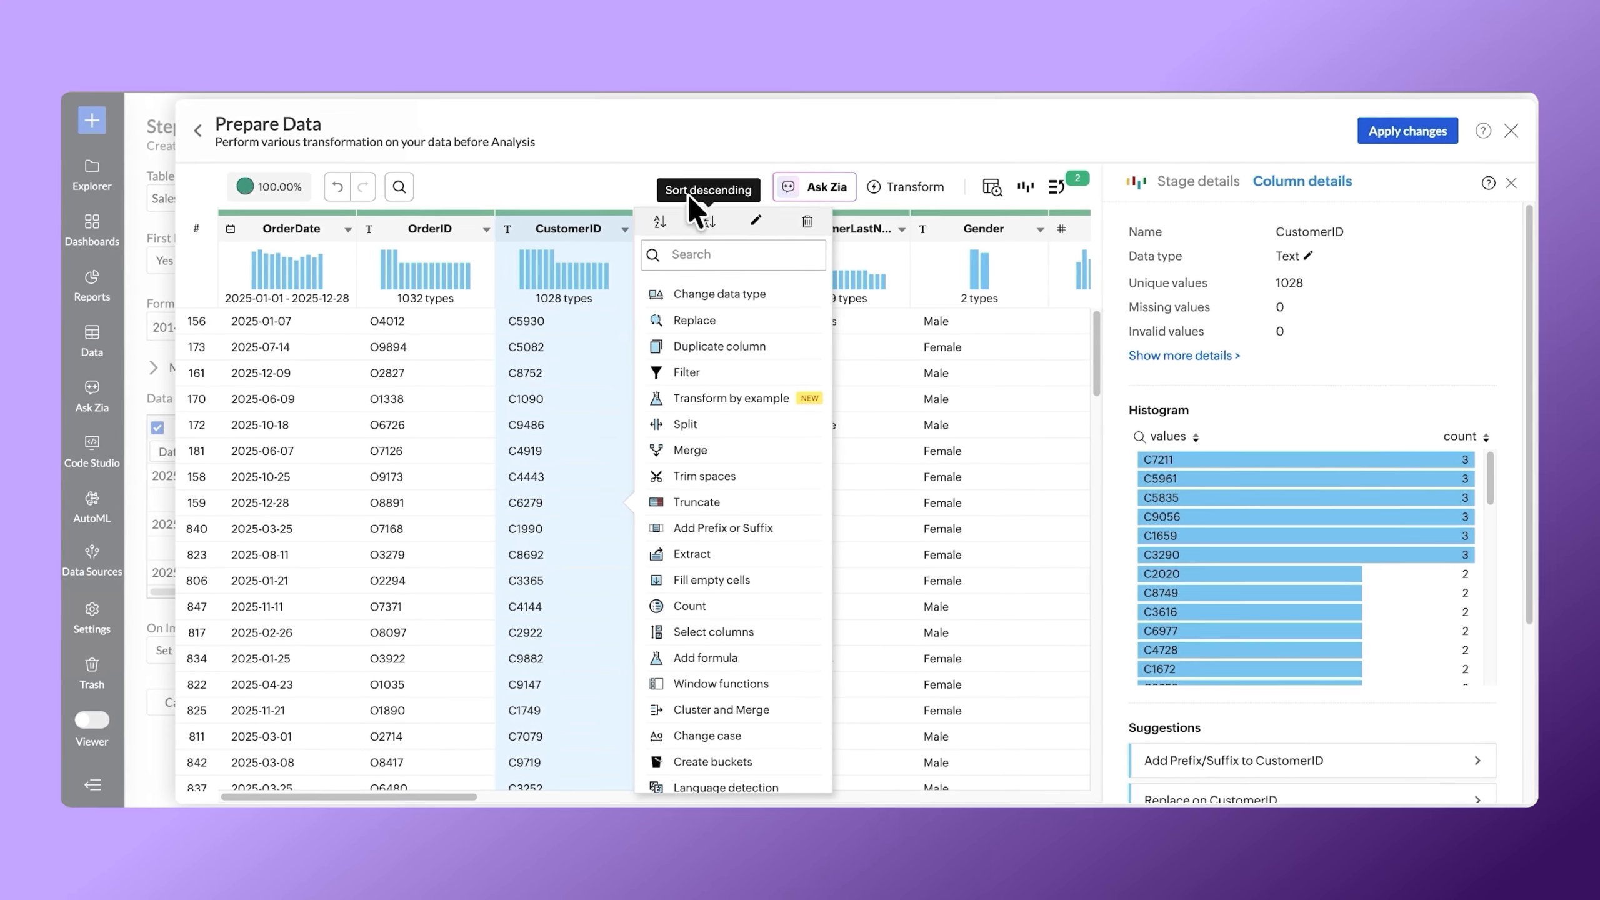
{"action": "left_click", "coordinate": [546, 32]}
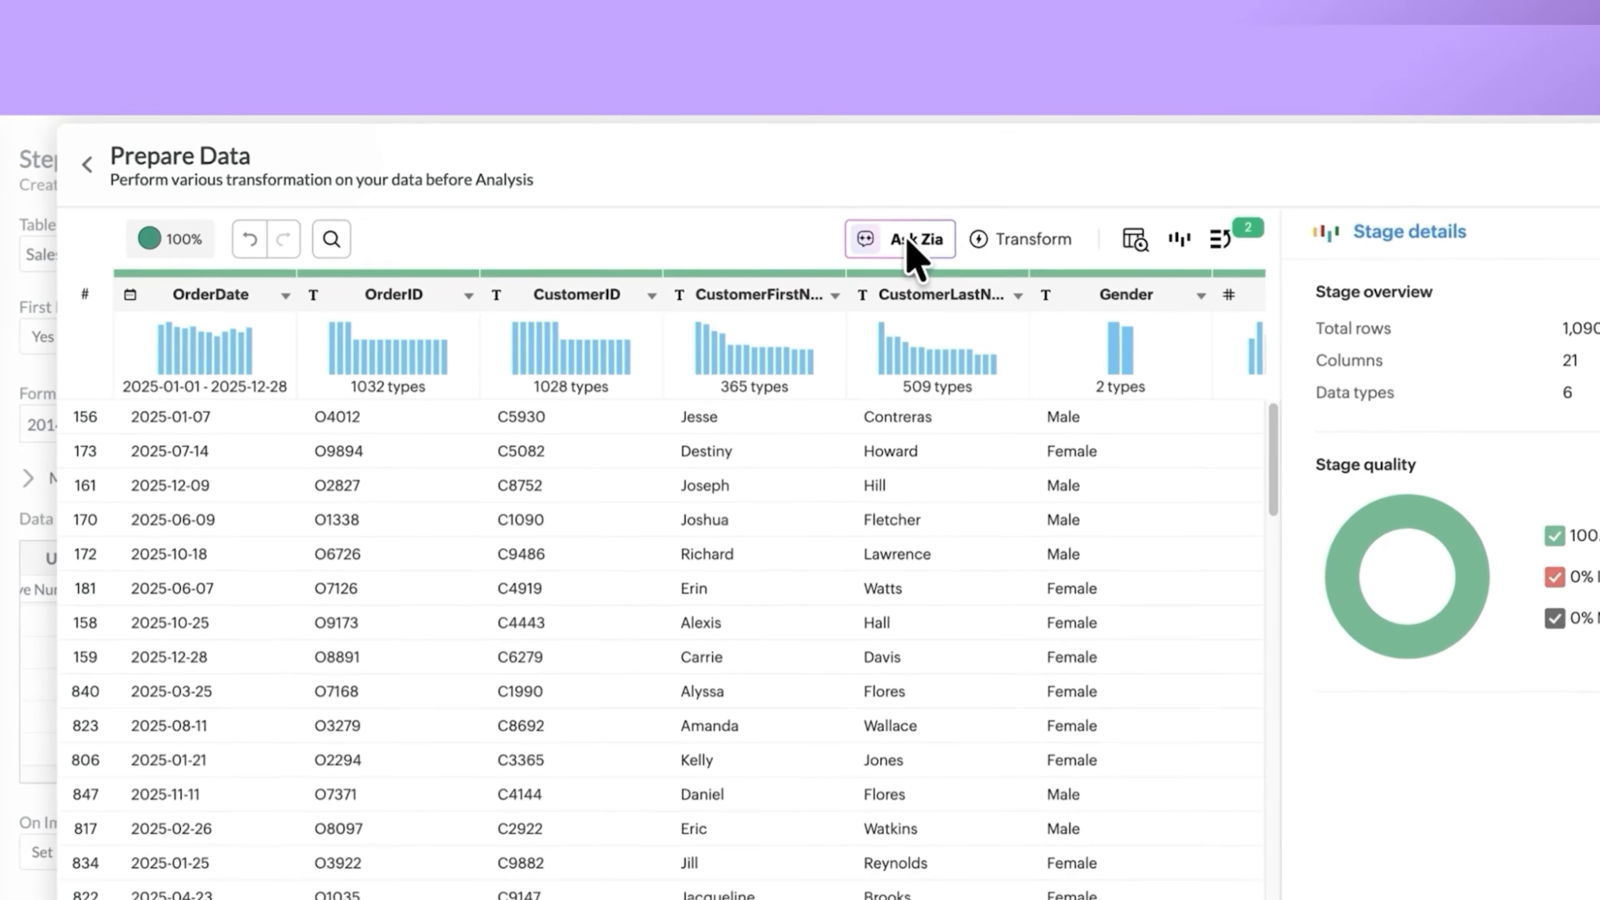
Have Zia merge the CustomerFirstName and CustomerLastName columns into a new column named CustomerFullName.
{"action": "left_click", "coordinate": [819, 189]}
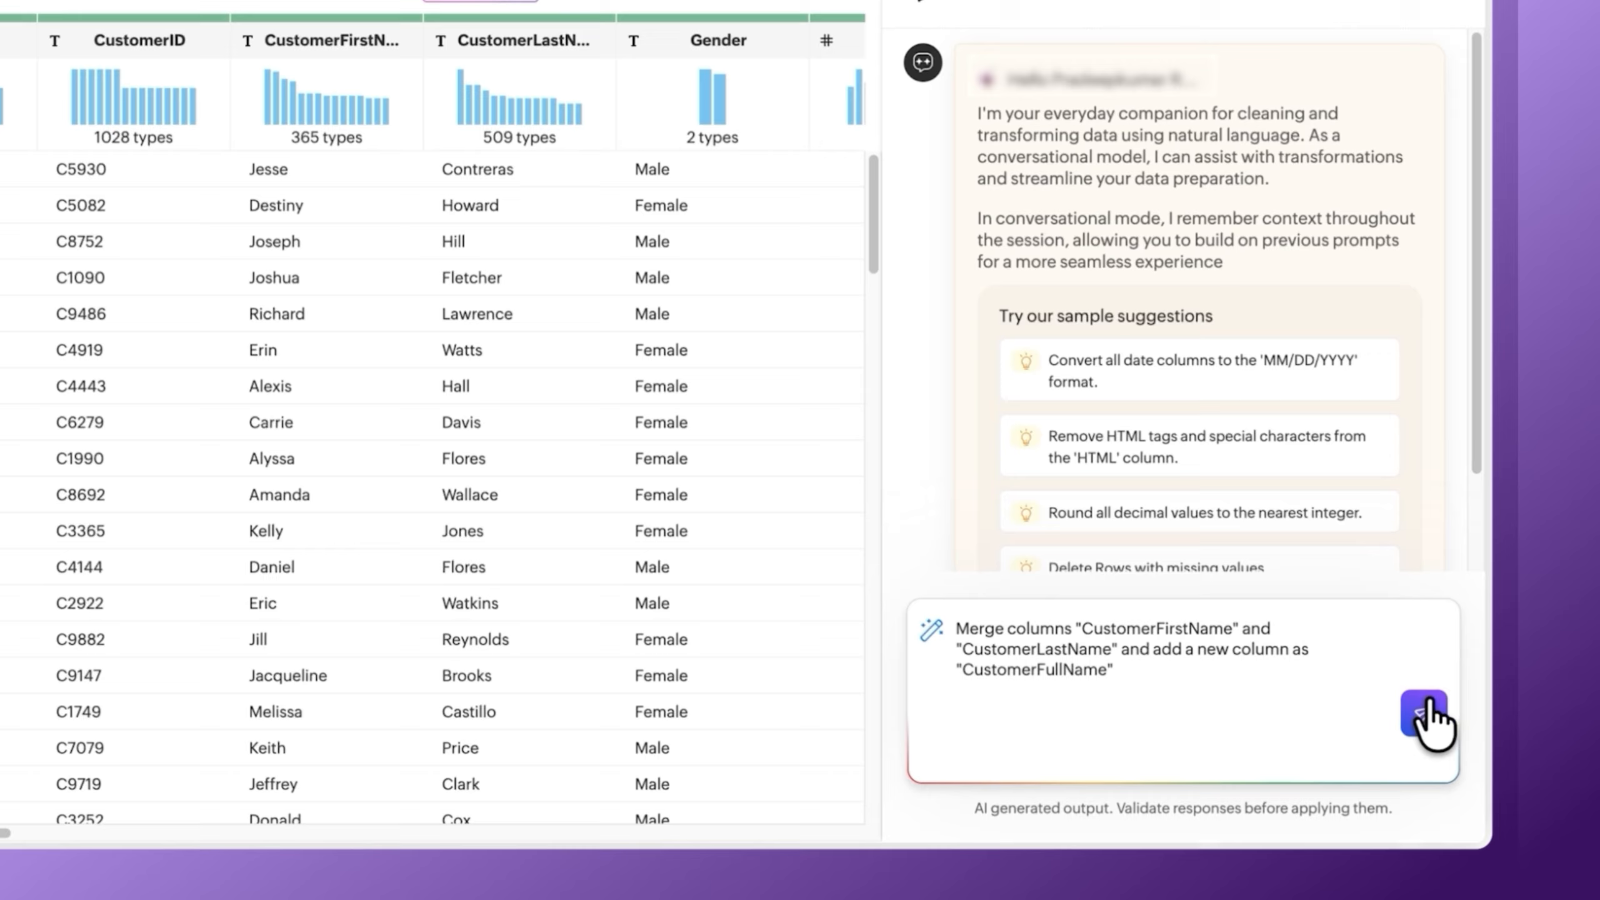
{"action": "left_click", "coordinate": [1424, 712]}
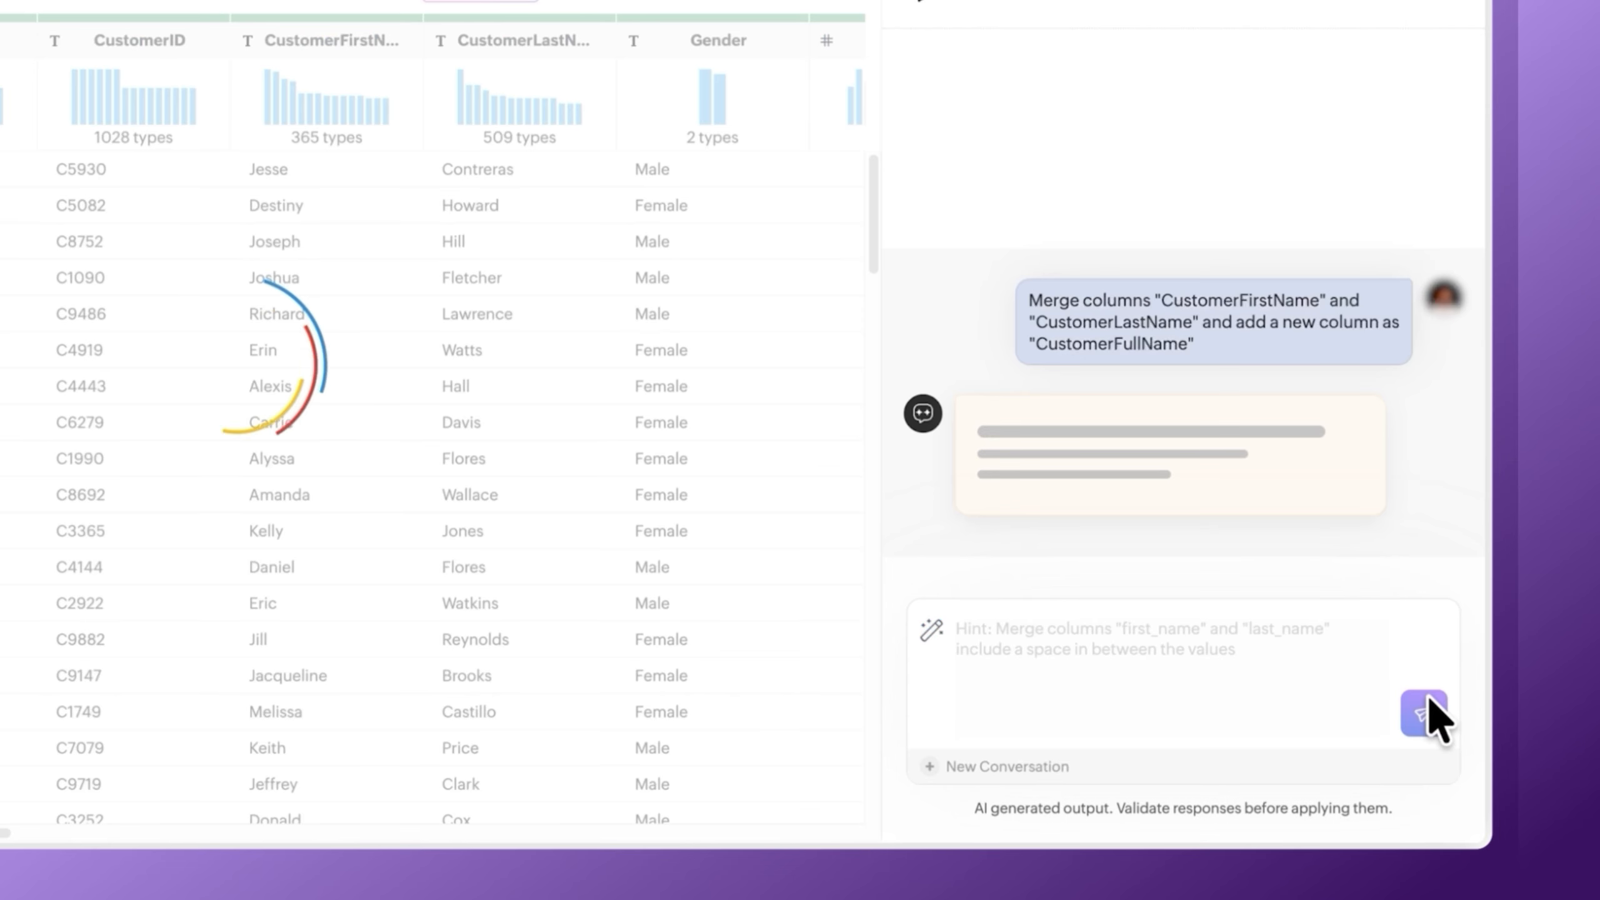
{"action": "left_click", "coordinate": [1020, 453]}
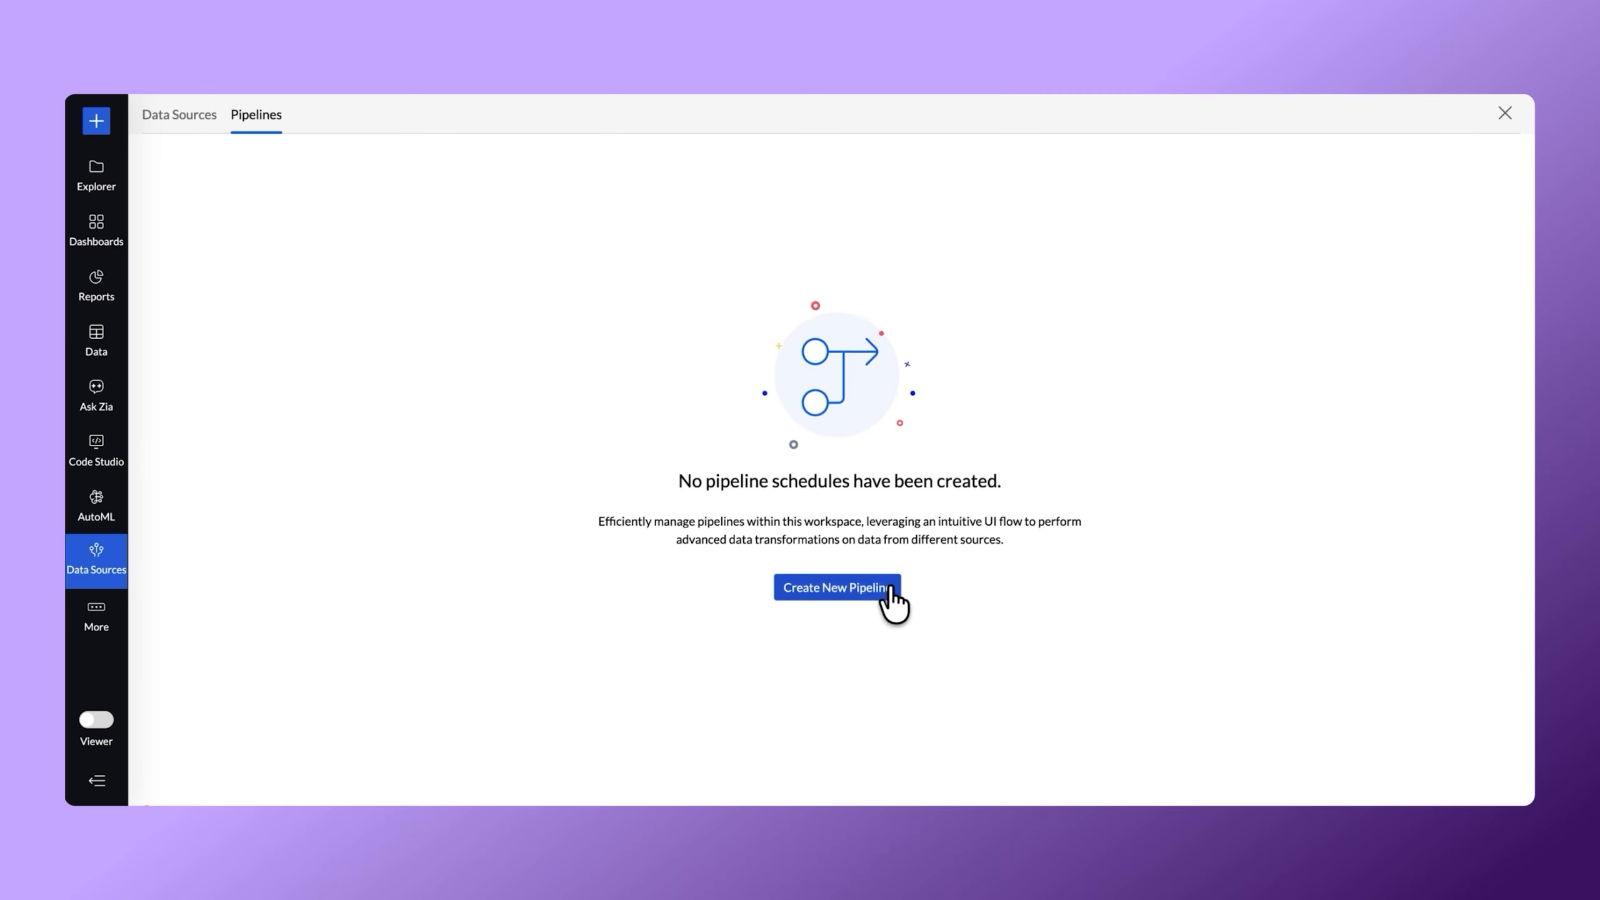
Create a new data pipeline with Product Catalog, Sales Data and Sales Target as its input tables.
{"action": "left_click", "coordinate": [867, 593]}
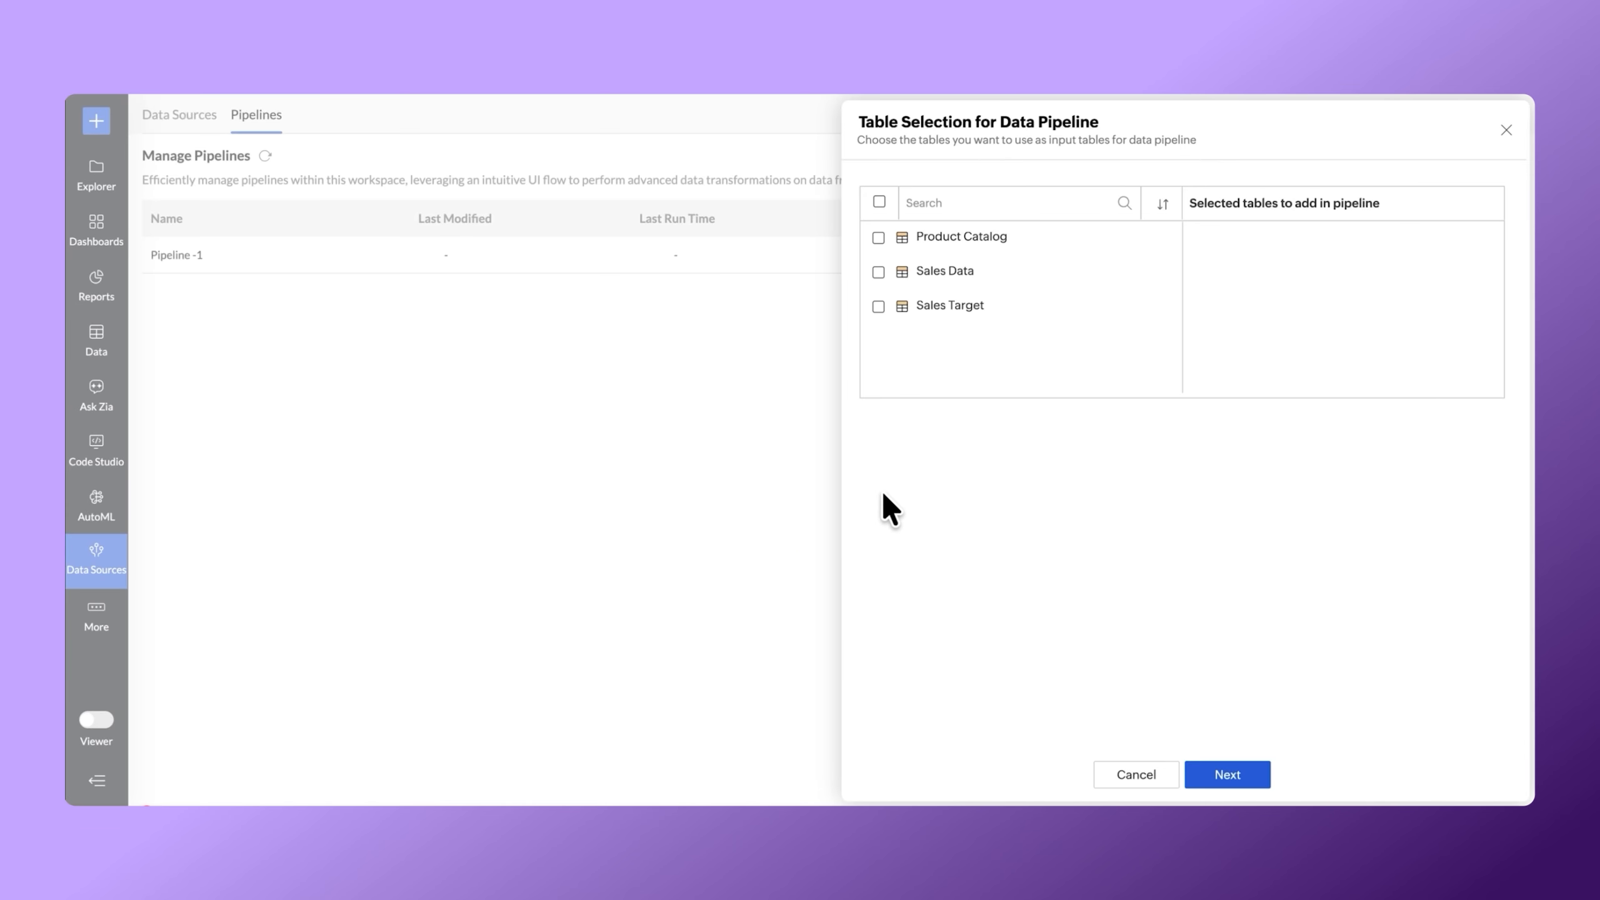
{"action": "left_click", "coordinate": [878, 238]}
{"action": "left_click", "coordinate": [878, 272]}
{"action": "left_click", "coordinate": [878, 306]}
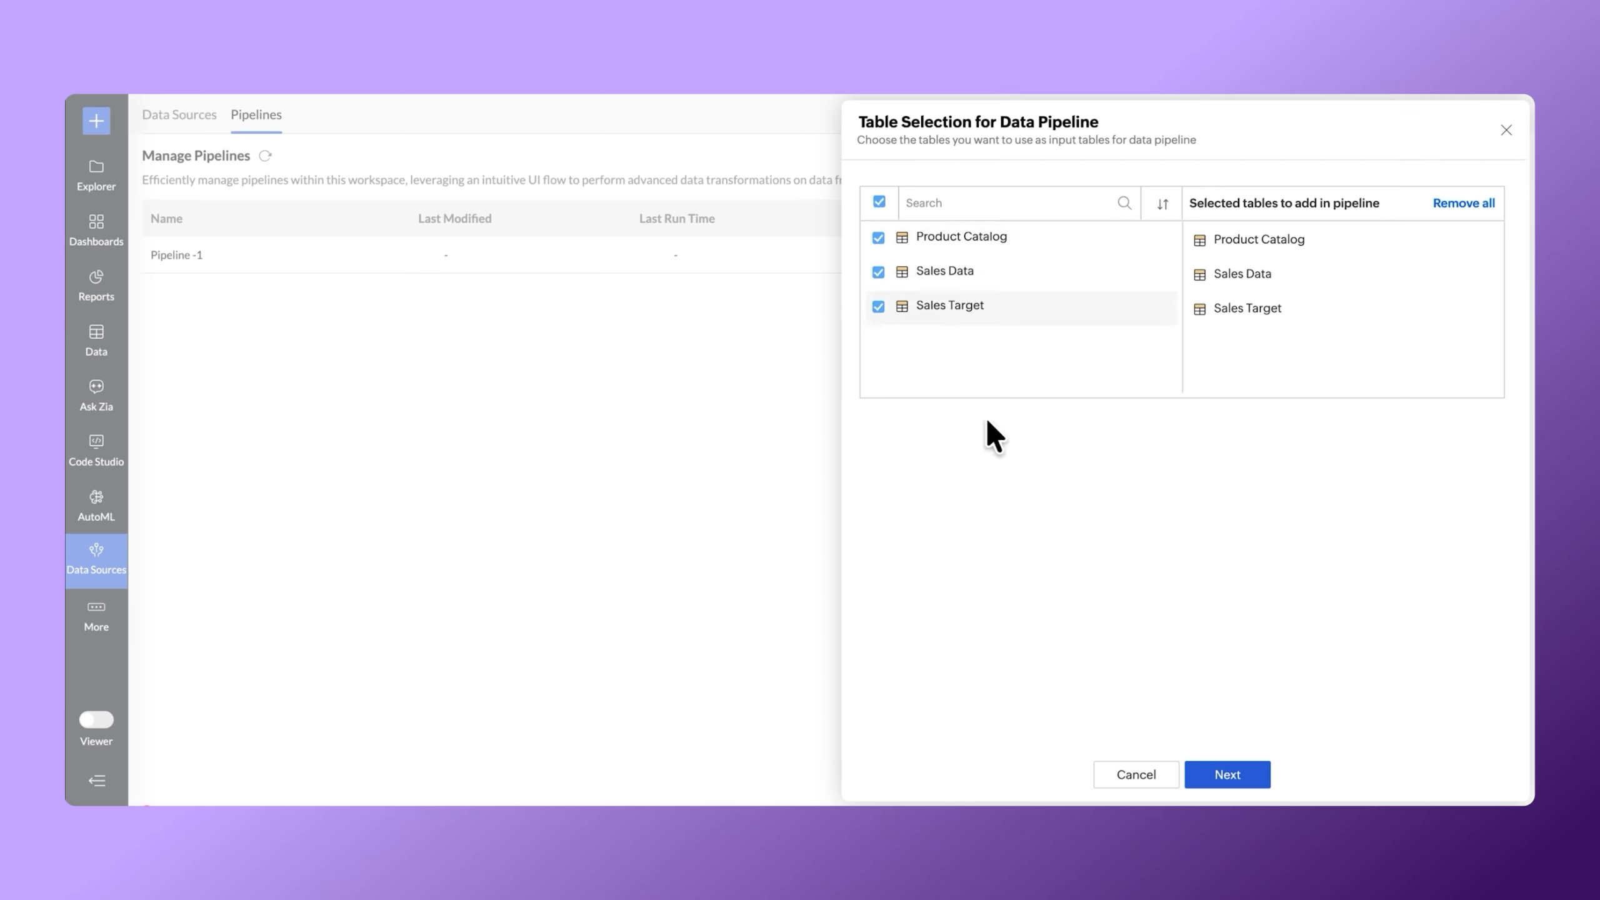
{"action": "left_click", "coordinate": [1229, 774]}
Join Sales Data with Product Catalog-1 using an inner join on ProductCategory.
{"action": "left_click", "coordinate": [420, 232]}
{"action": "left_click", "coordinate": [451, 269]}
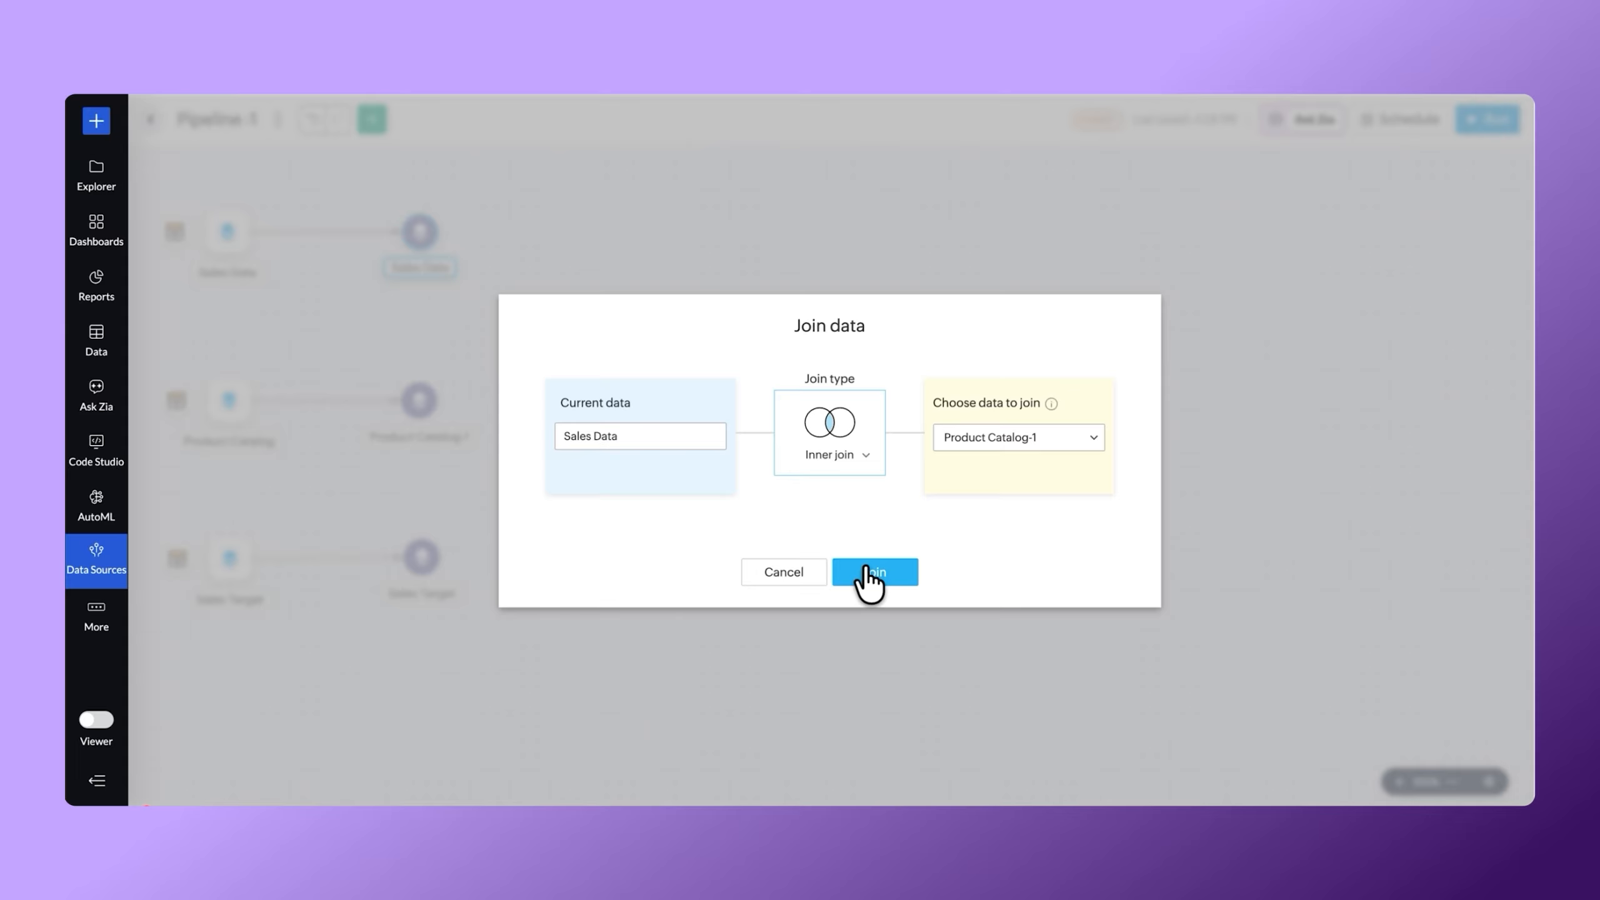
{"action": "left_click", "coordinate": [863, 571]}
{"action": "scroll", "coordinate": [809, 476], "scroll_direction": "right", "scroll_amount": 5}
{"action": "scroll", "coordinate": [807, 467], "scroll_direction": "right", "scroll_amount": 15}
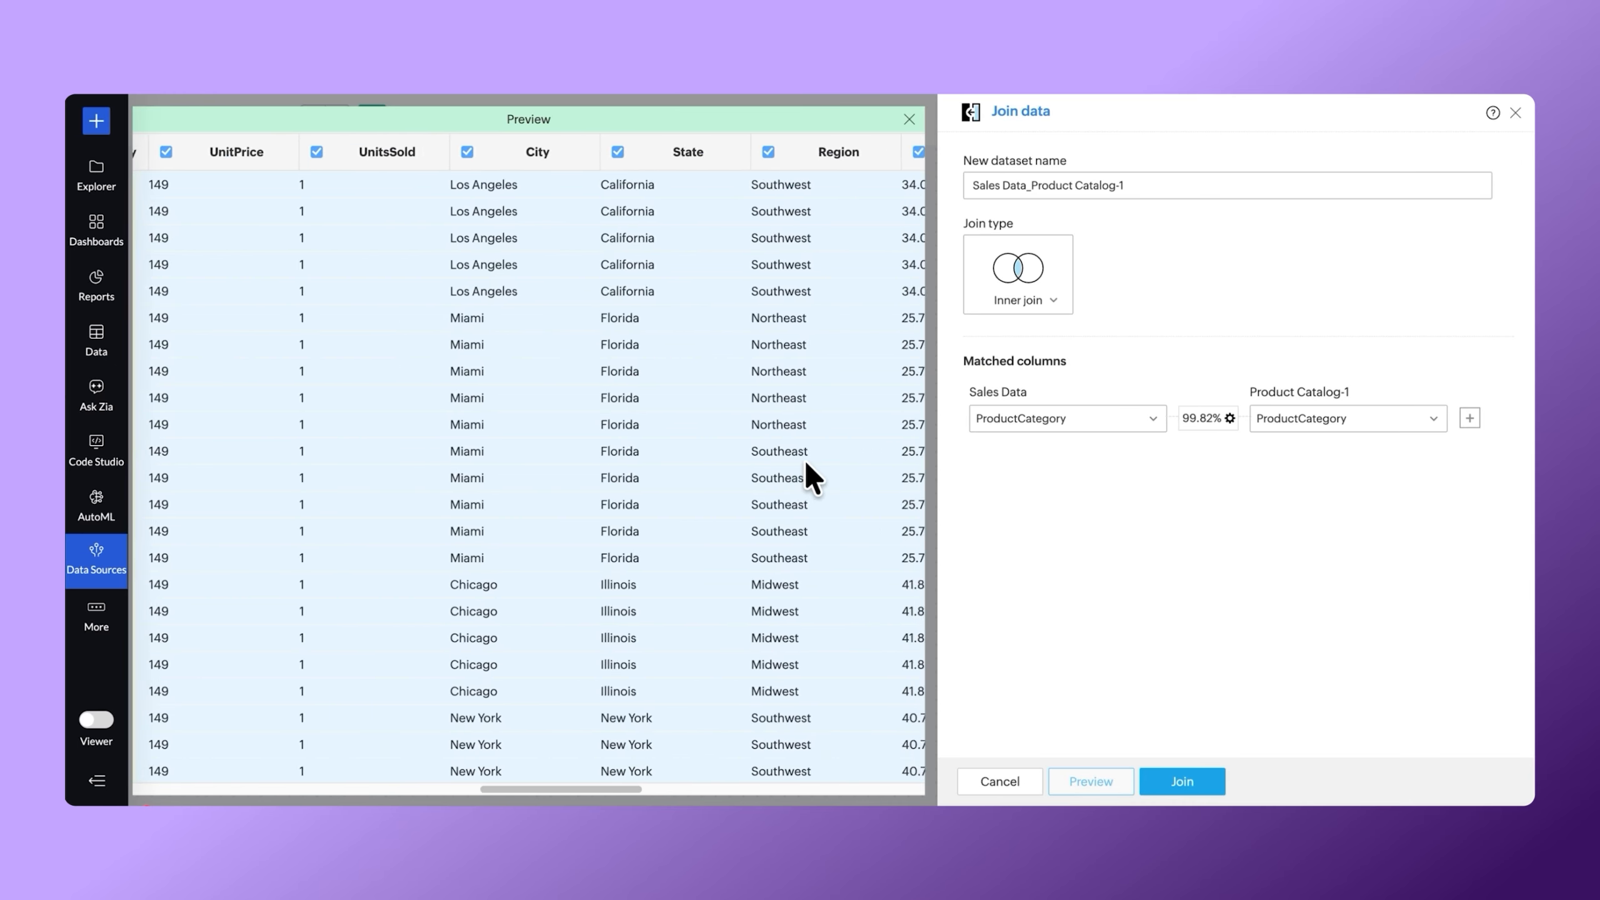
{"action": "scroll", "coordinate": [810, 479], "scroll_direction": "right", "scroll_amount": 2}
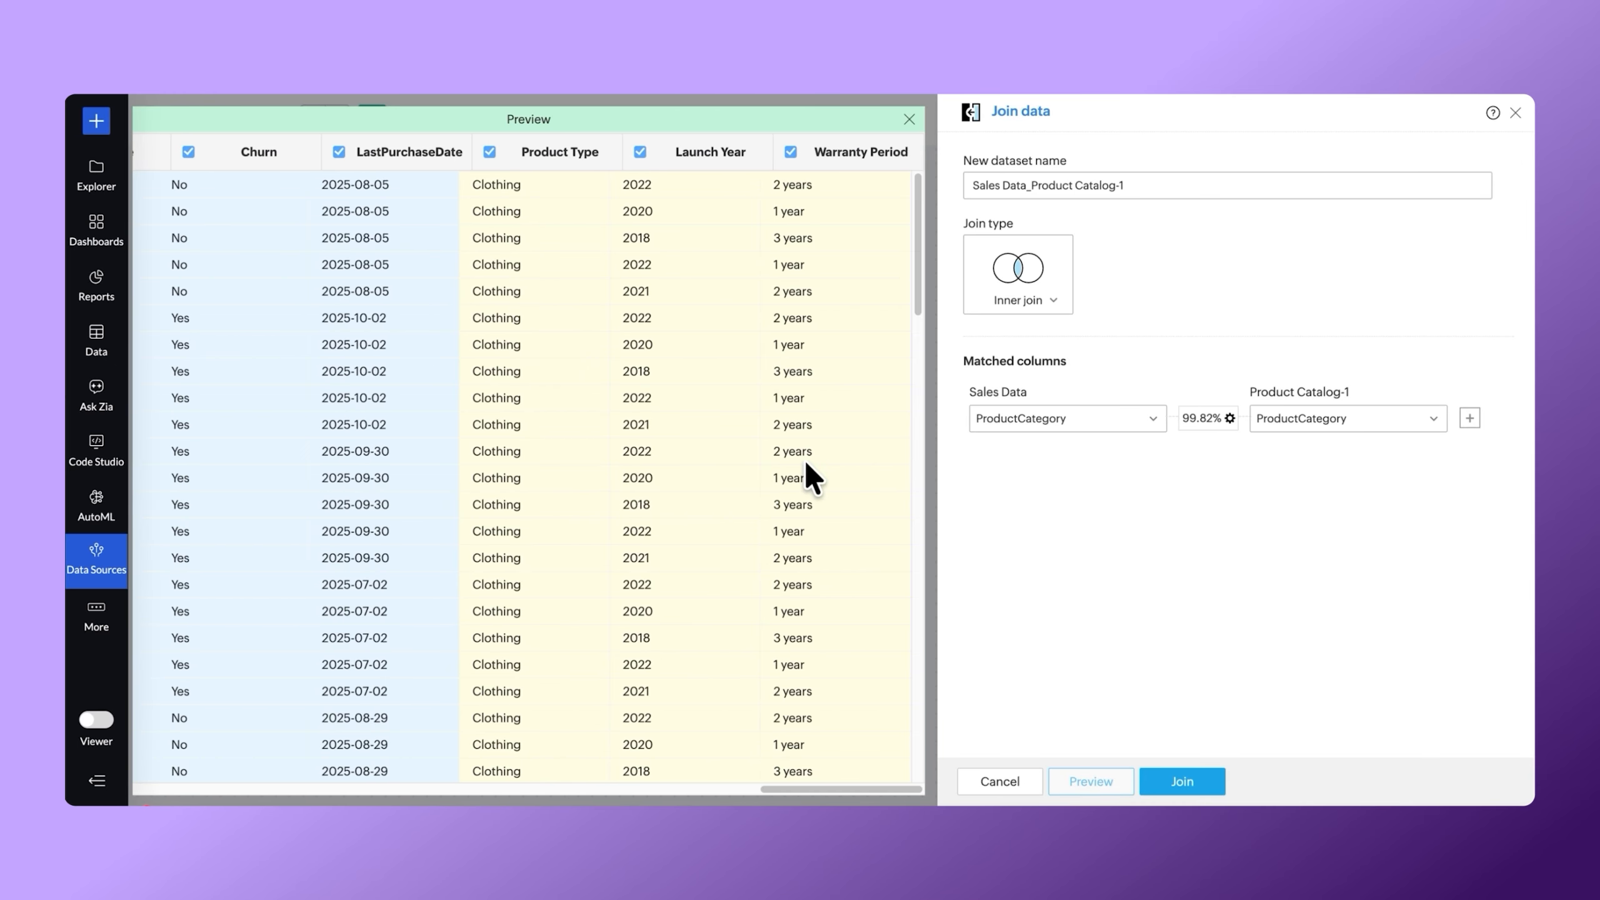
{"action": "left_click", "coordinate": [1164, 769]}
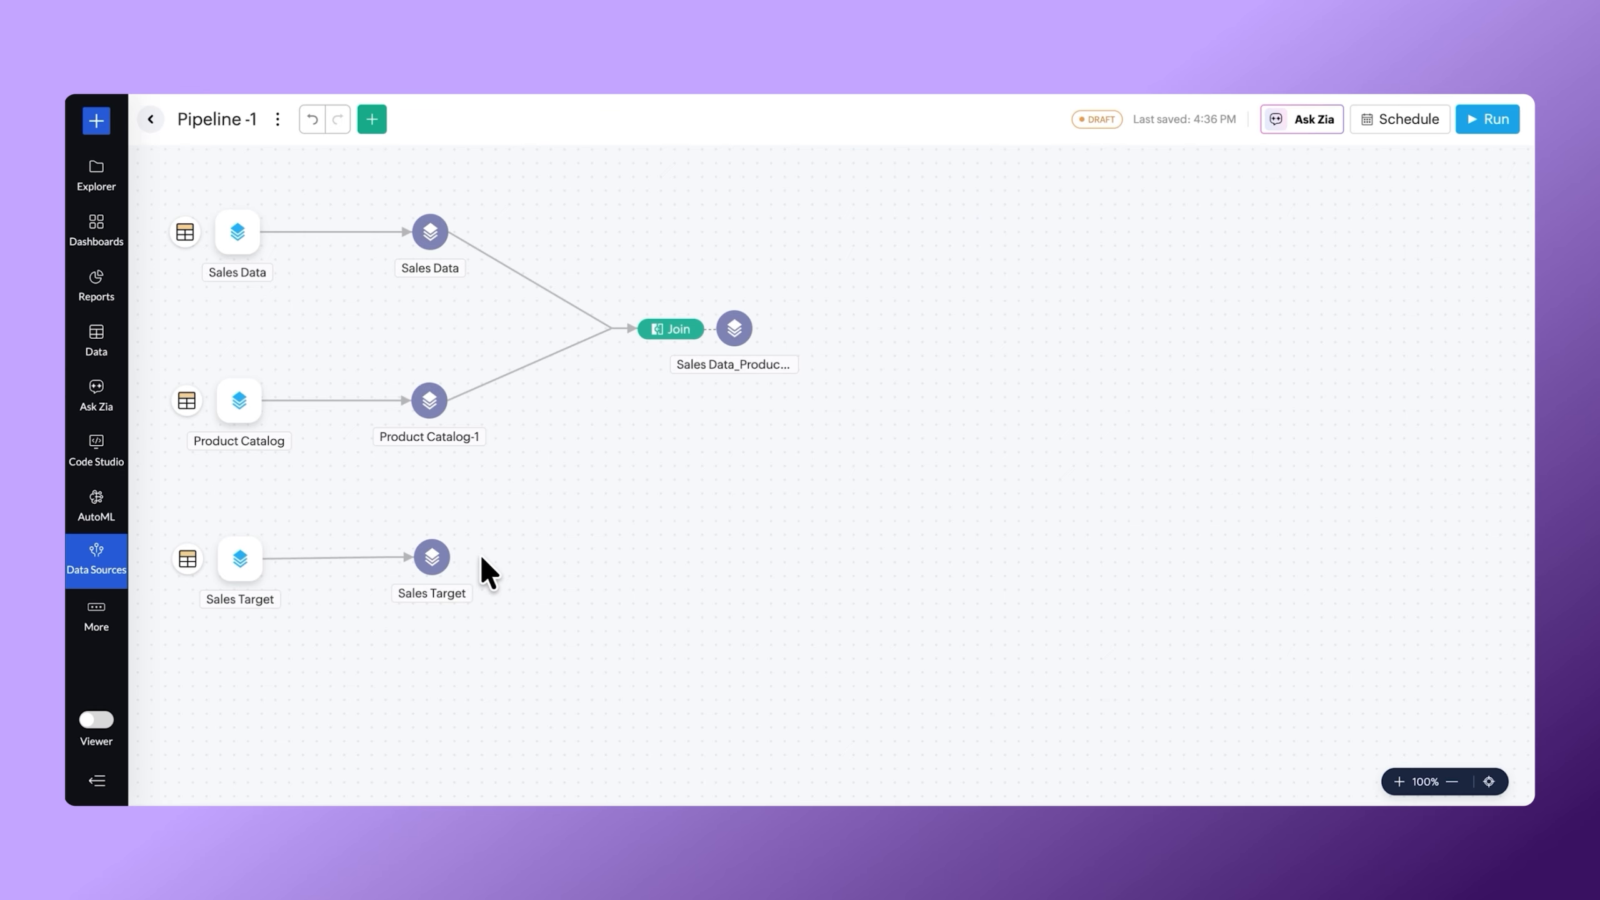
Unpivot the Jan 2025 to Dec 2025 columns of Sales Target, naming the header column Month and the value column Target Units.
{"action": "left_click", "coordinate": [441, 553]}
{"action": "left_click", "coordinate": [450, 354]}
{"action": "left_click", "coordinate": [1498, 283]}
{"action": "left_click", "coordinate": [1325, 506]}
{"action": "type", "text": "Month"}
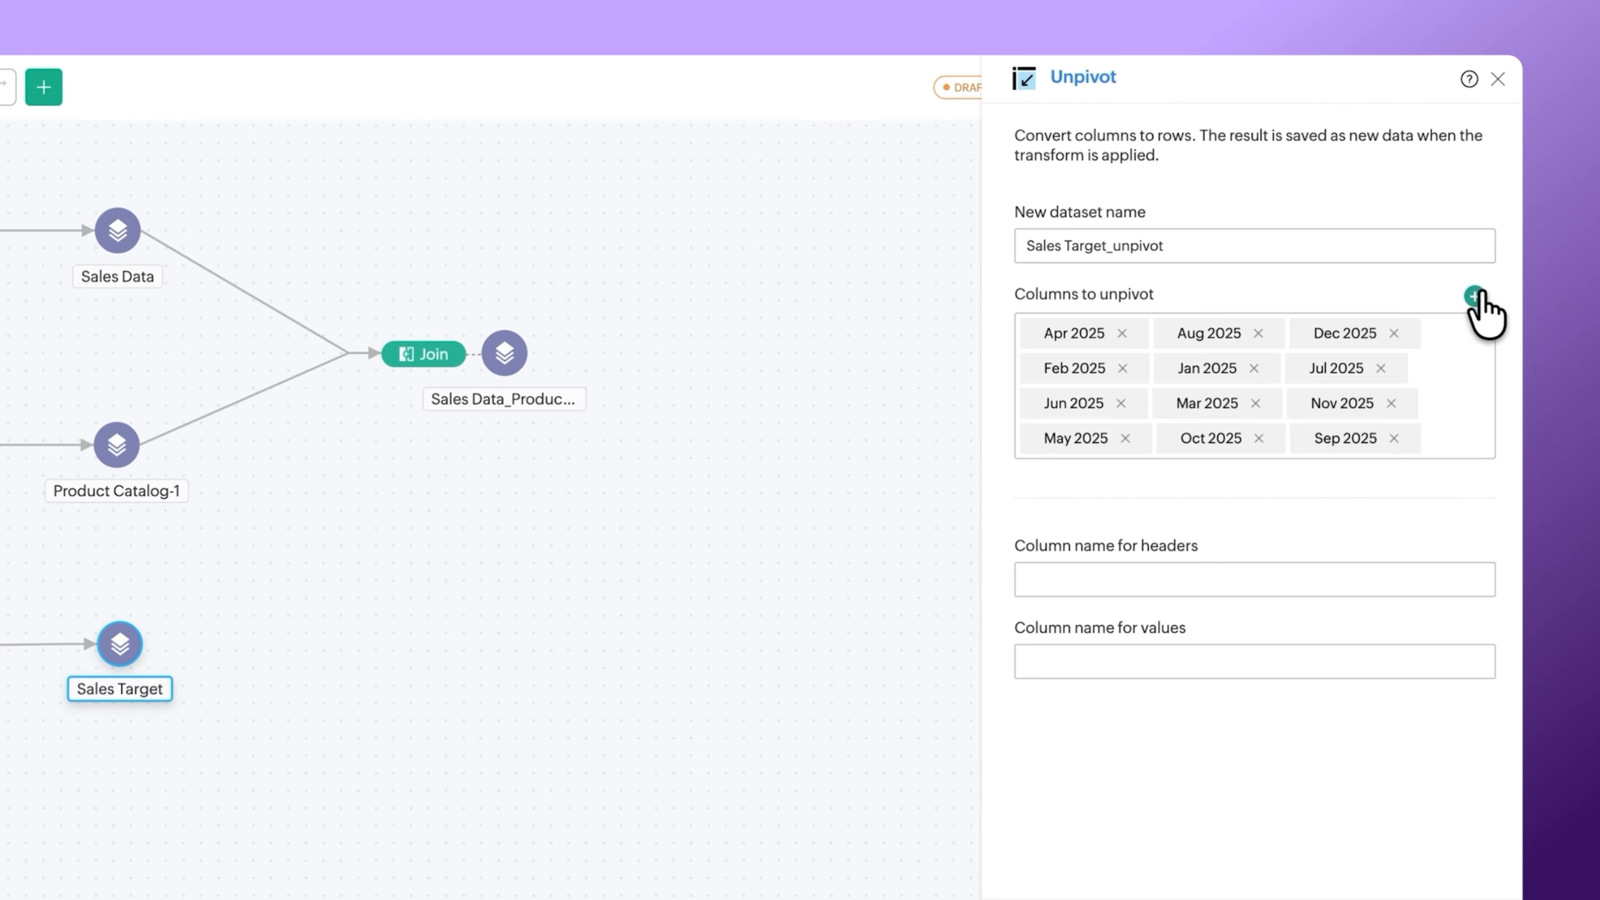
{"action": "key", "text": "Tab"}
{"action": "type", "text": "Target Units"}
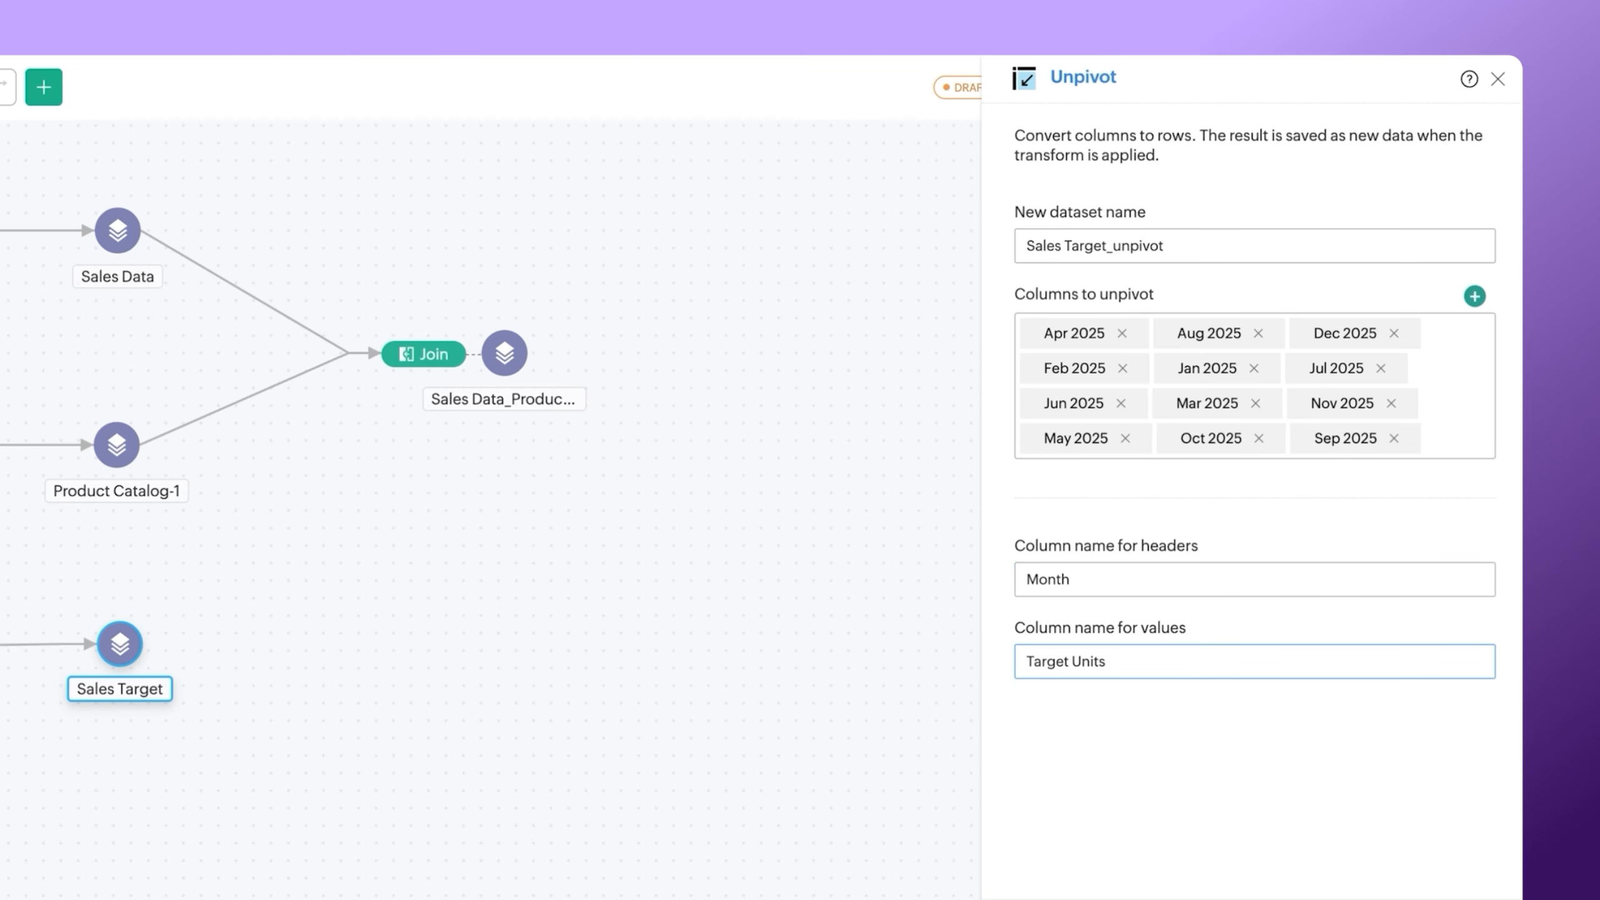
{"action": "left_click", "coordinate": [1177, 899]}
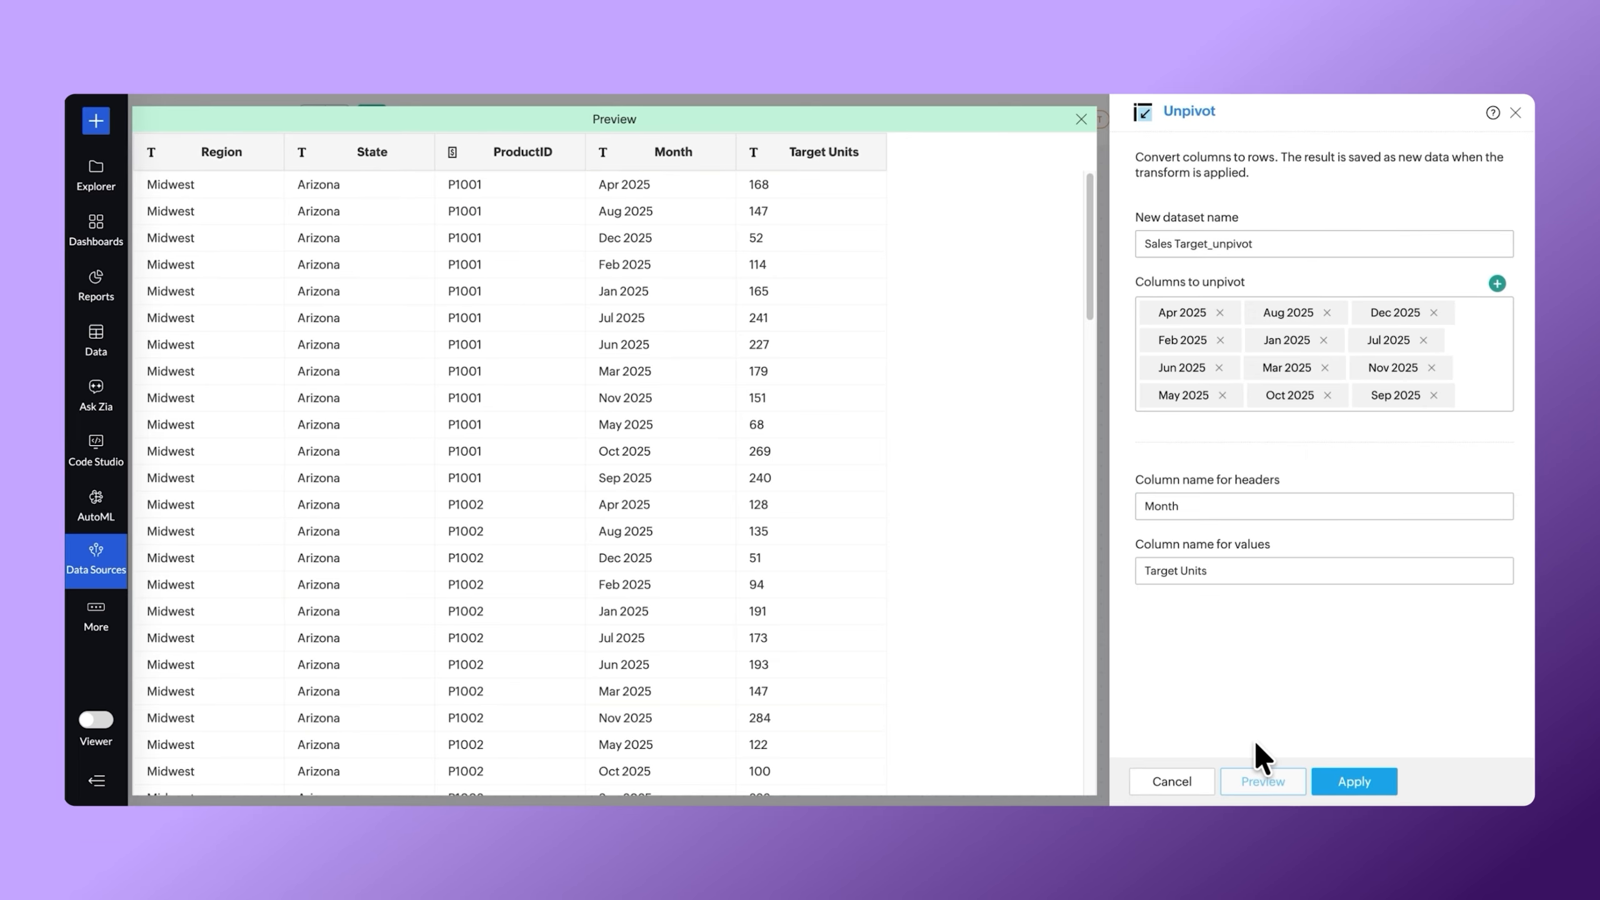
{"action": "left_click", "coordinate": [1354, 780]}
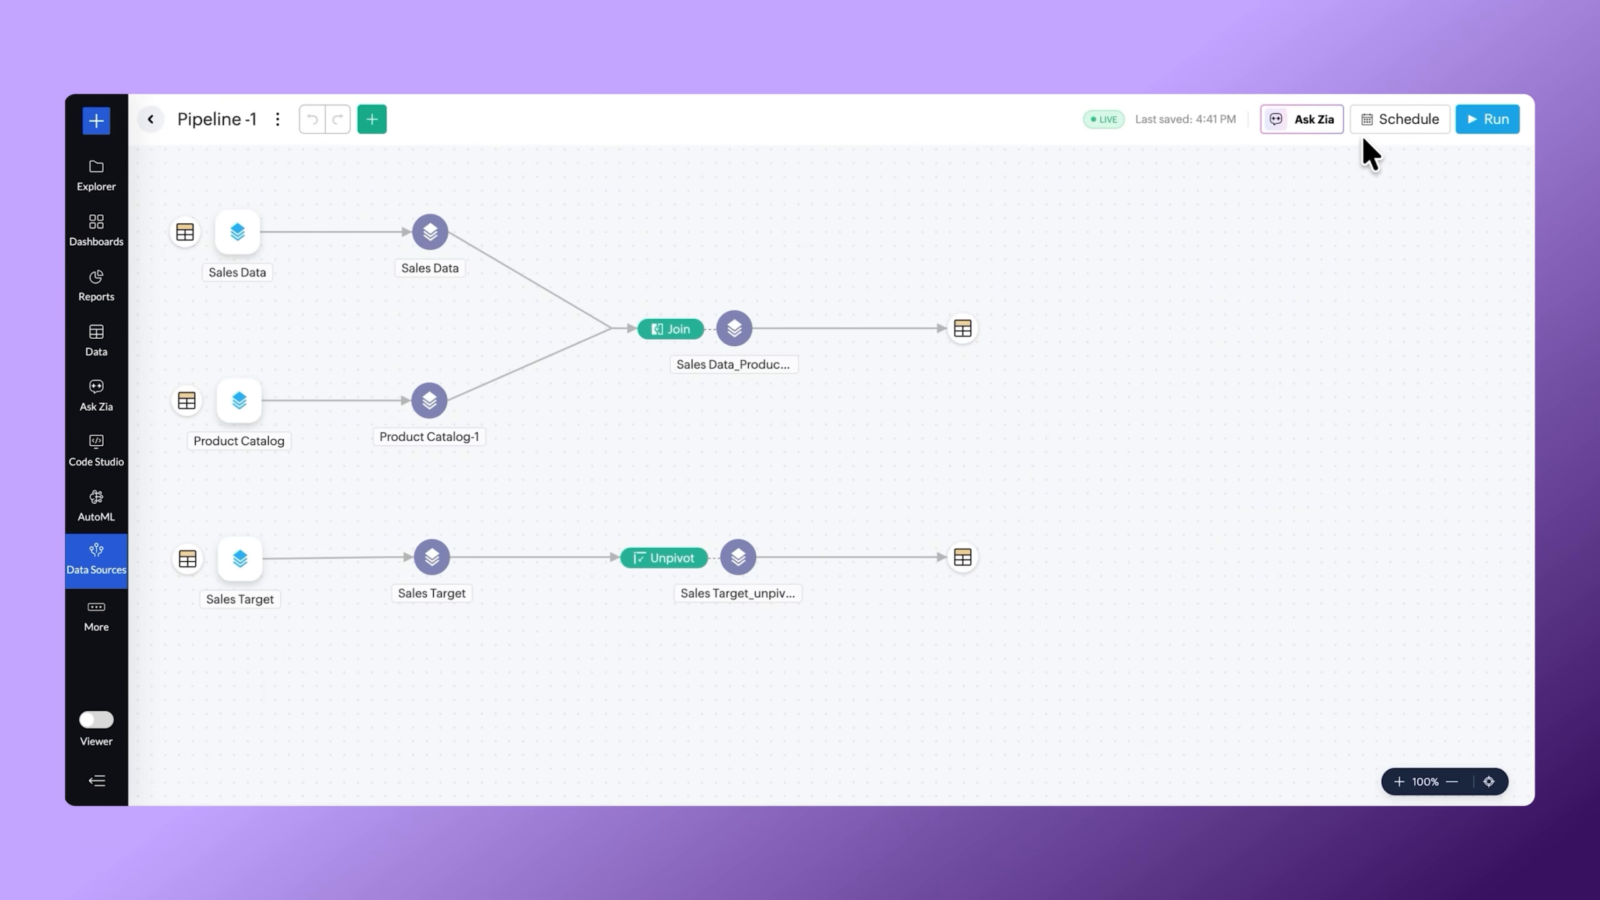
Configure and save a run schedule for the pipeline.
{"action": "left_click", "coordinate": [1367, 125]}
{"action": "left_click", "coordinate": [1097, 216]}
{"action": "left_click", "coordinate": [1082, 275]}
{"action": "left_click", "coordinate": [942, 283]}
{"action": "scroll", "coordinate": [963, 472], "scroll_direction": "down", "scroll_amount": 2}
{"action": "scroll", "coordinate": [973, 492], "scroll_direction": "down", "scroll_amount": 1}
{"action": "left_click", "coordinate": [975, 499]}
{"action": "left_click", "coordinate": [1014, 774]}
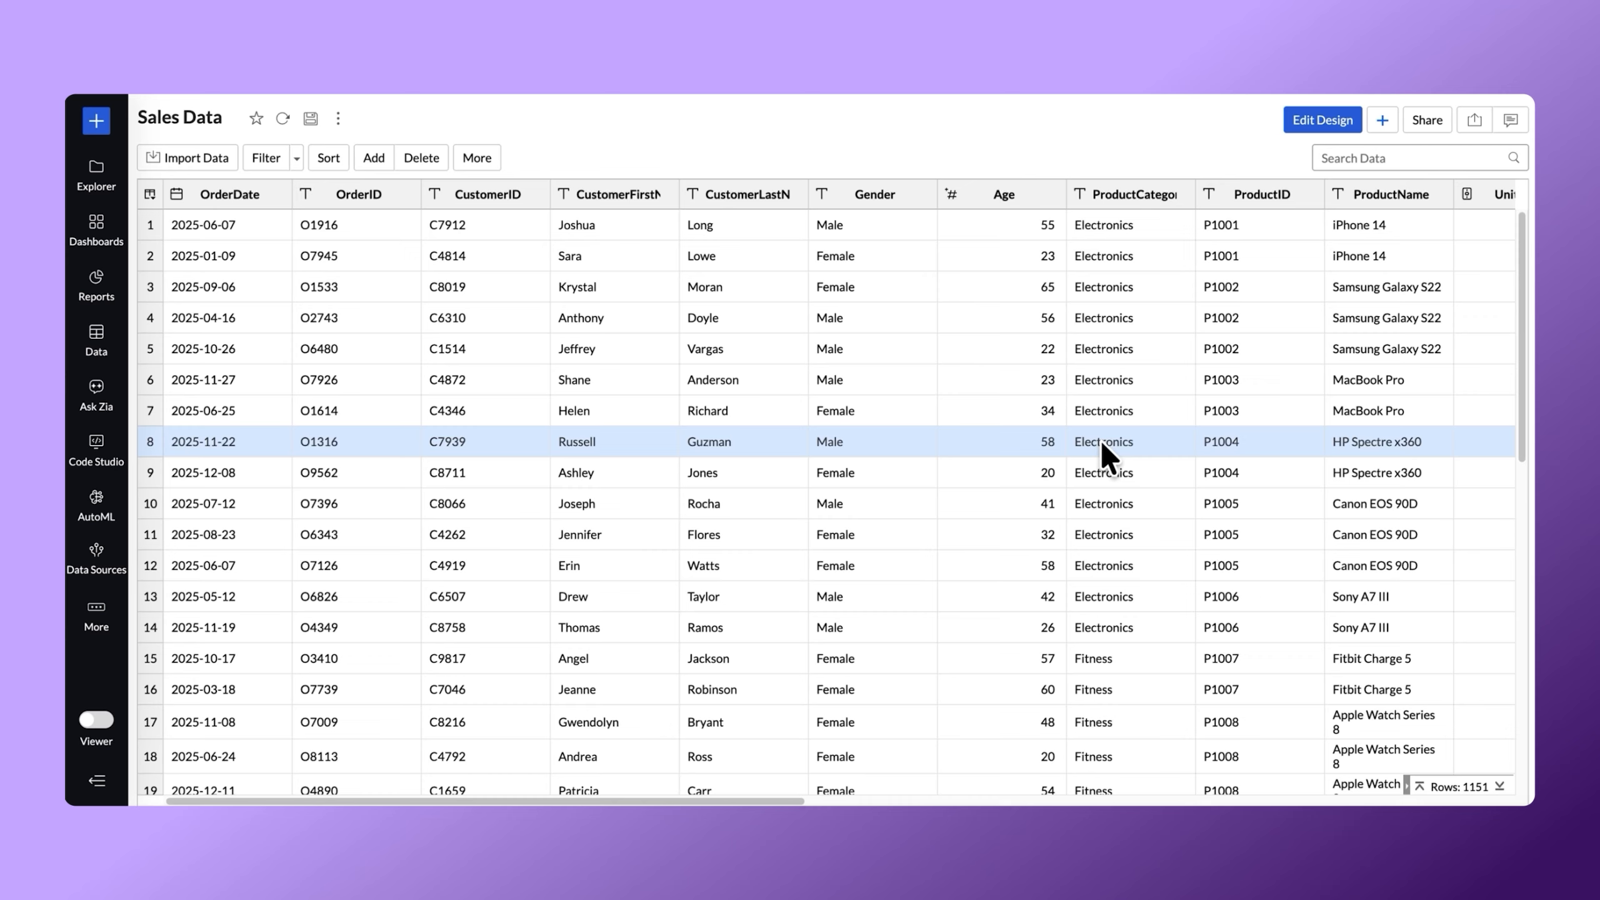
Auto-generate dashboard suggestions from Sales Data and preview the Revenue Analysis and UnitPrice Analysis dashboards without saving them.
{"action": "left_click", "coordinate": [1382, 120]}
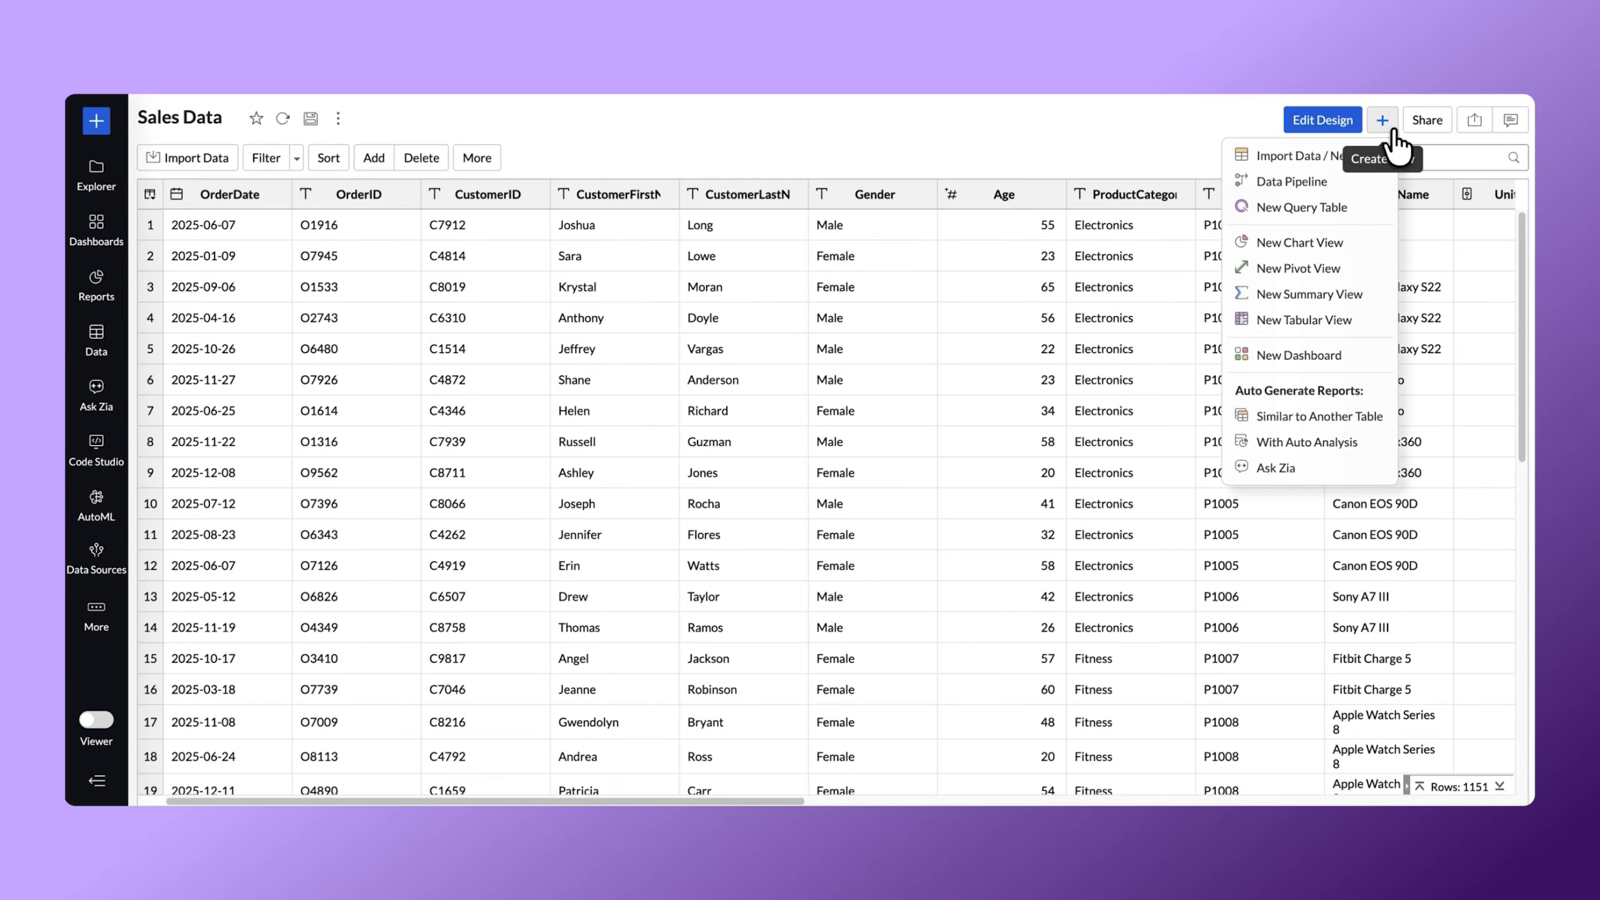
{"action": "left_click", "coordinate": [1340, 432]}
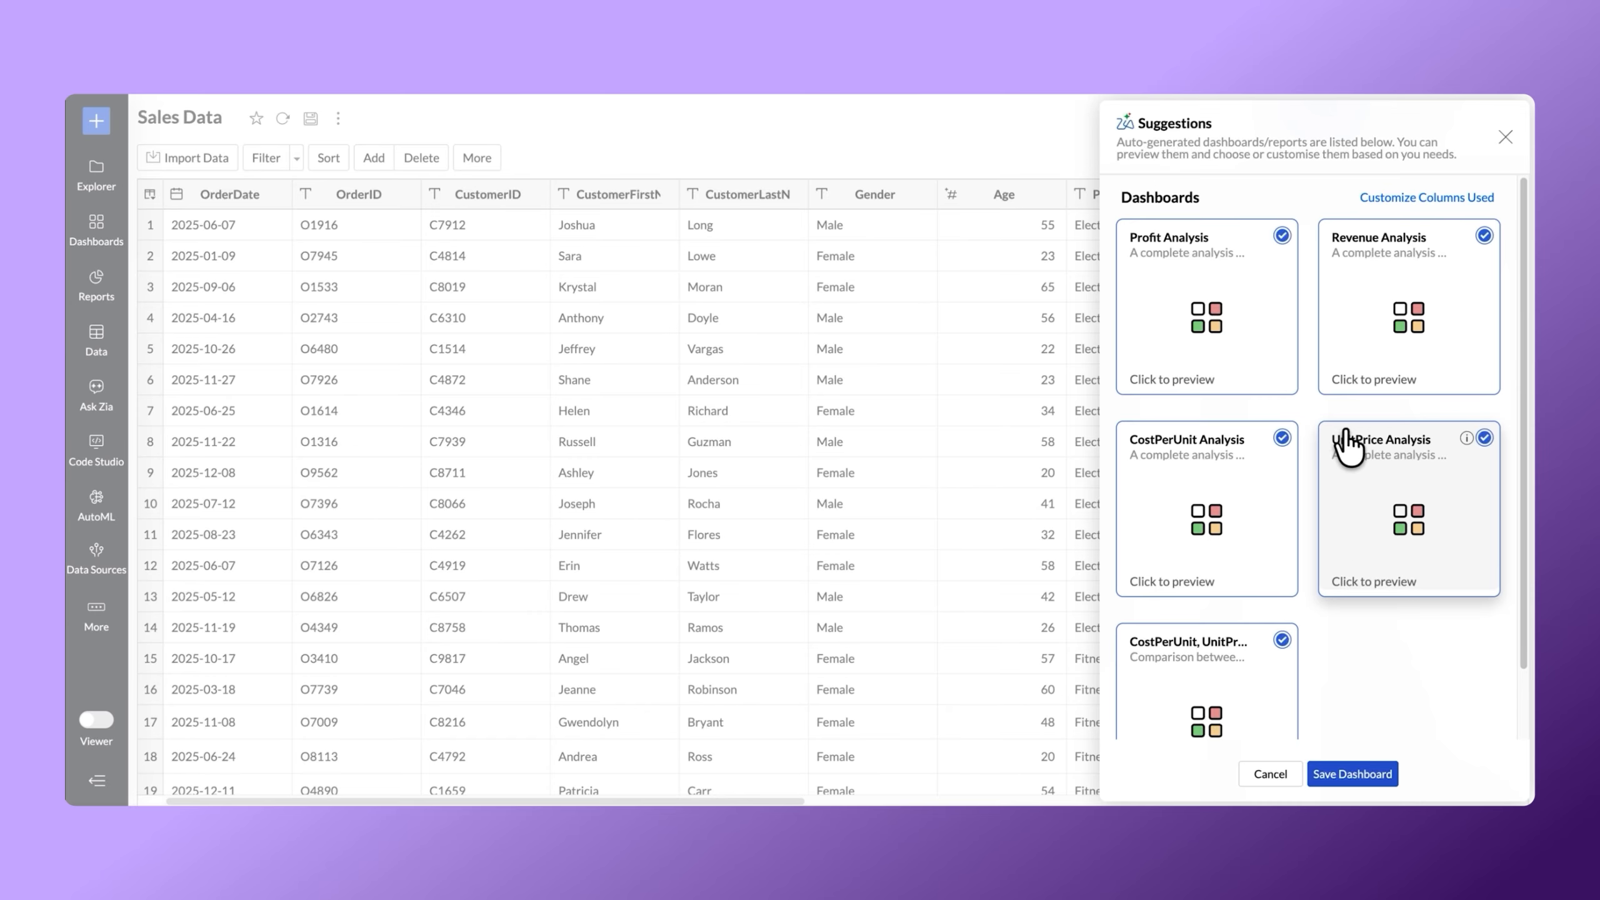
{"action": "left_click", "coordinate": [1370, 372]}
{"action": "scroll", "coordinate": [975, 372], "scroll_direction": "down", "scroll_amount": 5}
{"action": "scroll", "coordinate": [975, 373], "scroll_direction": "down", "scroll_amount": 10}
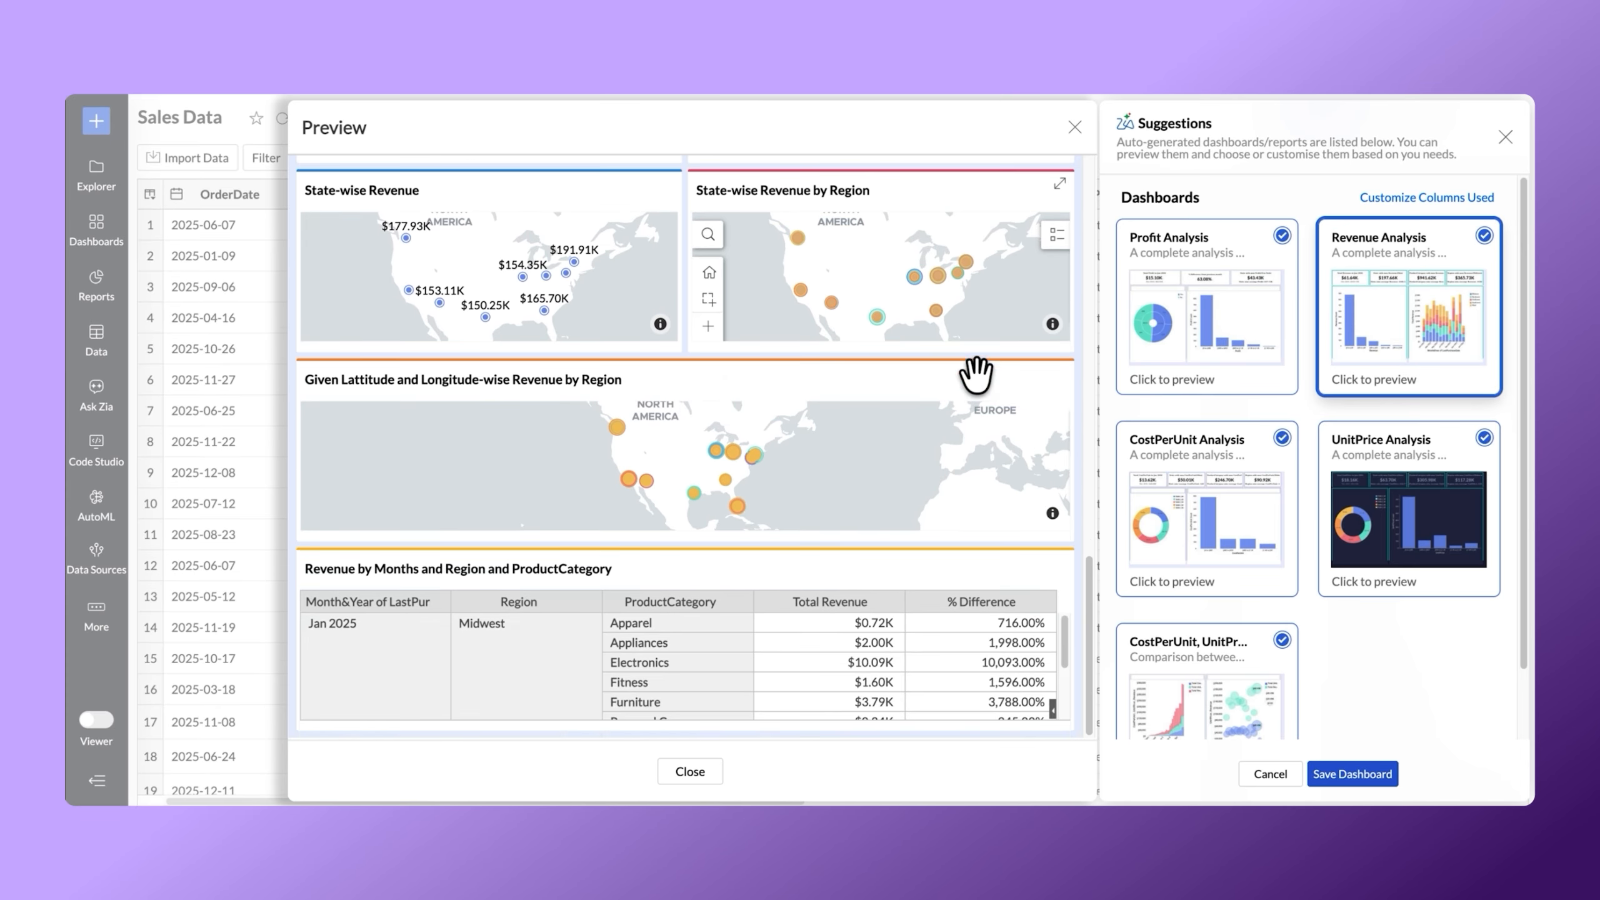
{"action": "left_click", "coordinate": [1440, 518]}
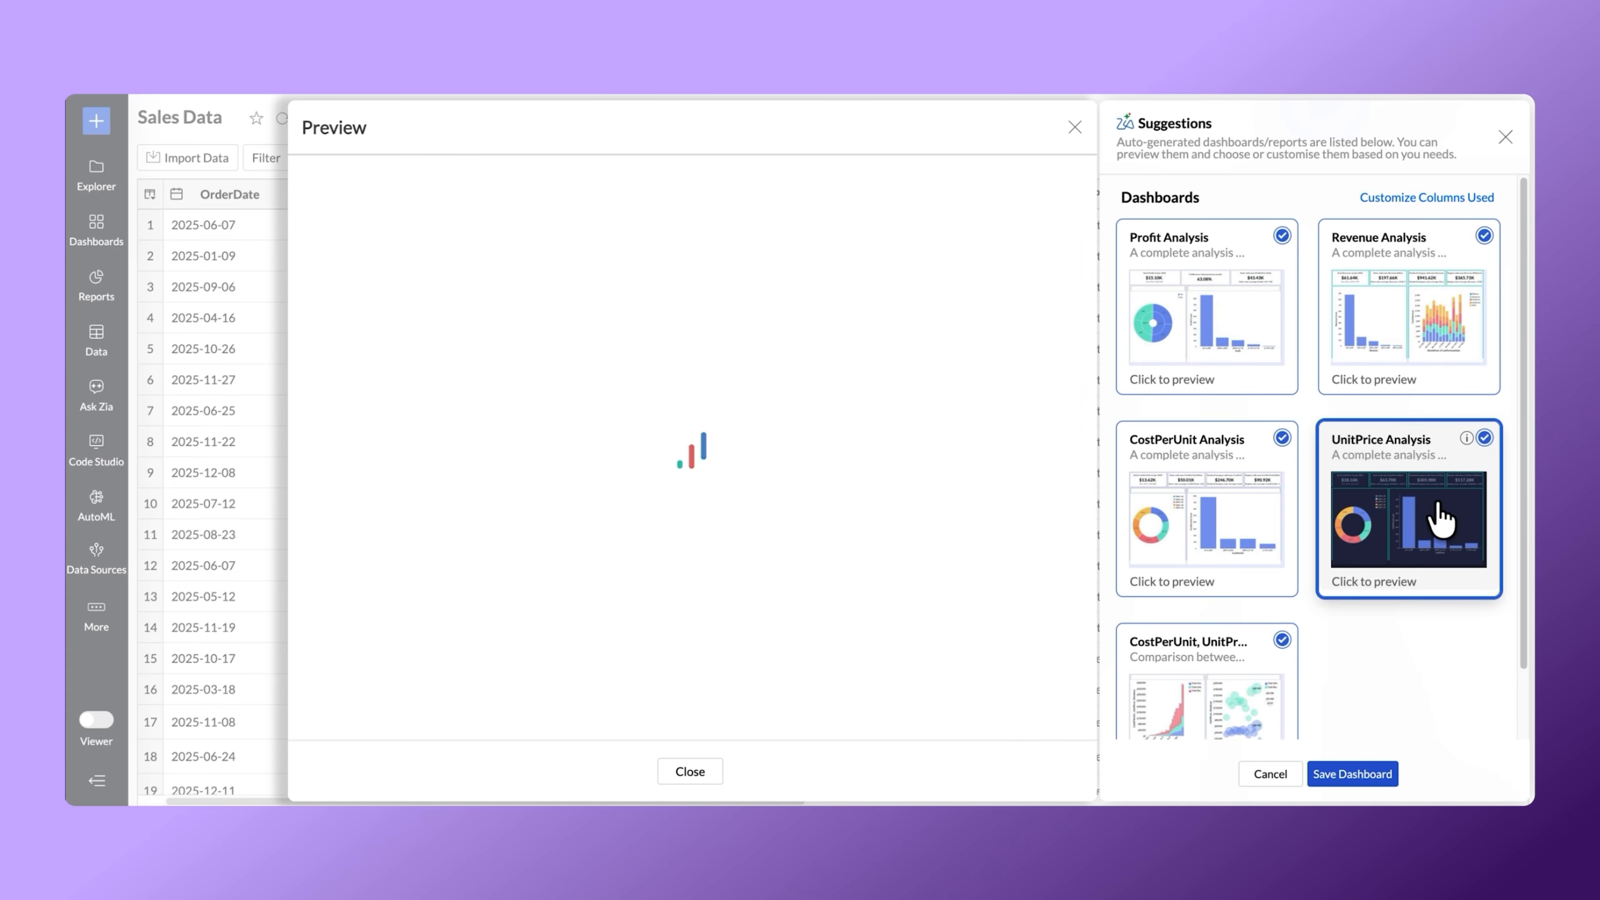
{"action": "scroll", "coordinate": [956, 460], "scroll_direction": "down", "scroll_amount": 10}
{"action": "scroll", "coordinate": [955, 458], "scroll_direction": "down", "scroll_amount": 6}
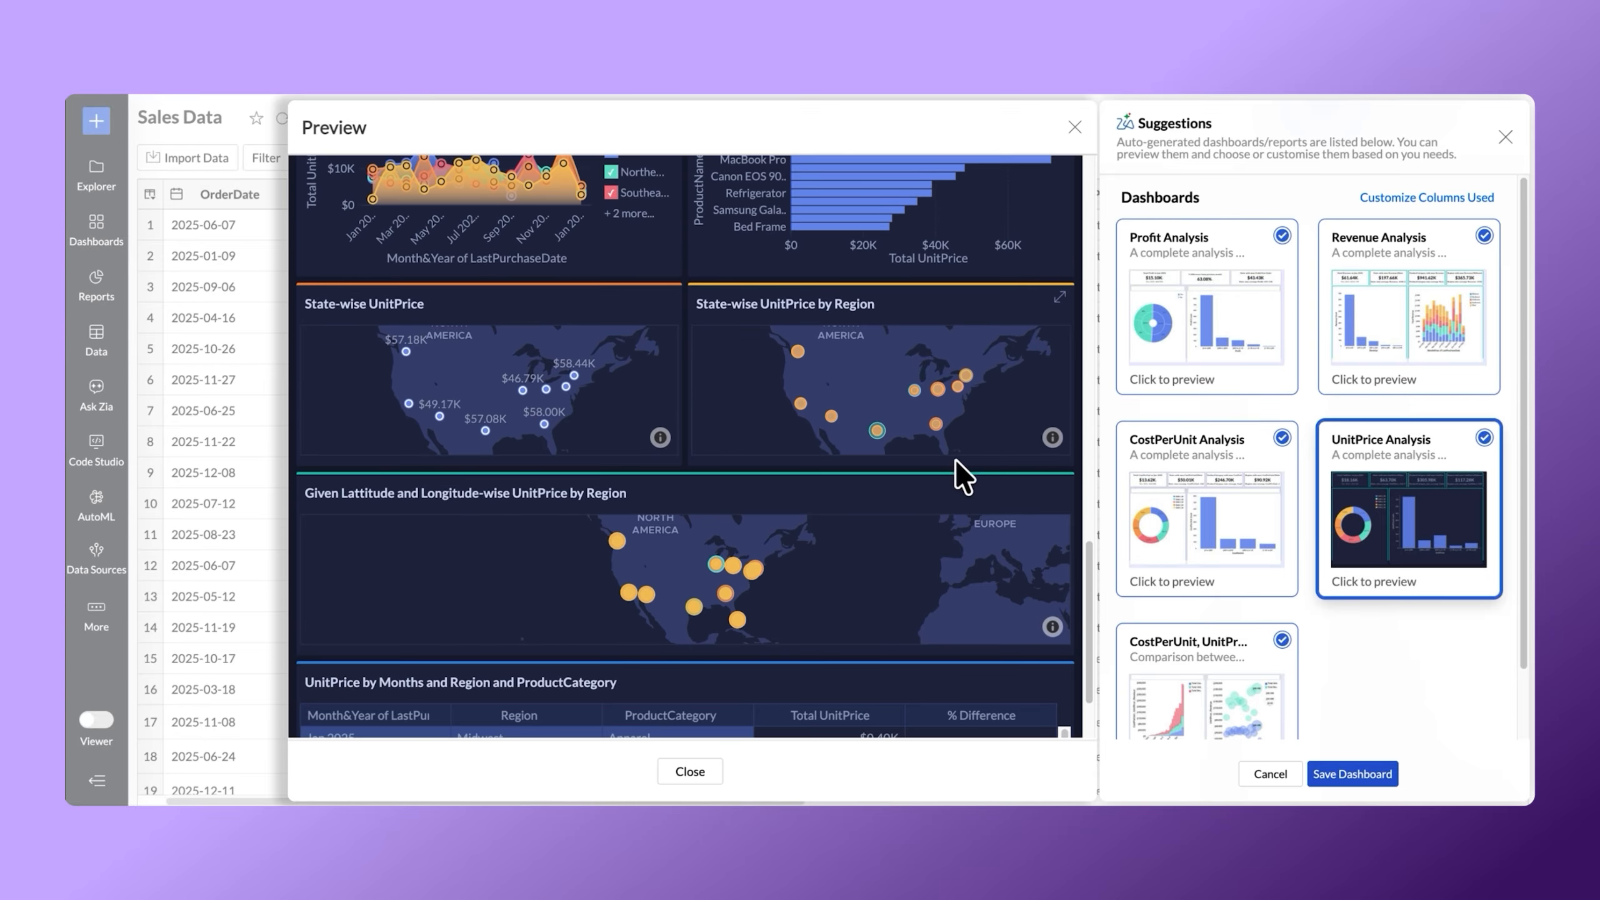
{"action": "left_click", "coordinate": [1270, 779]}
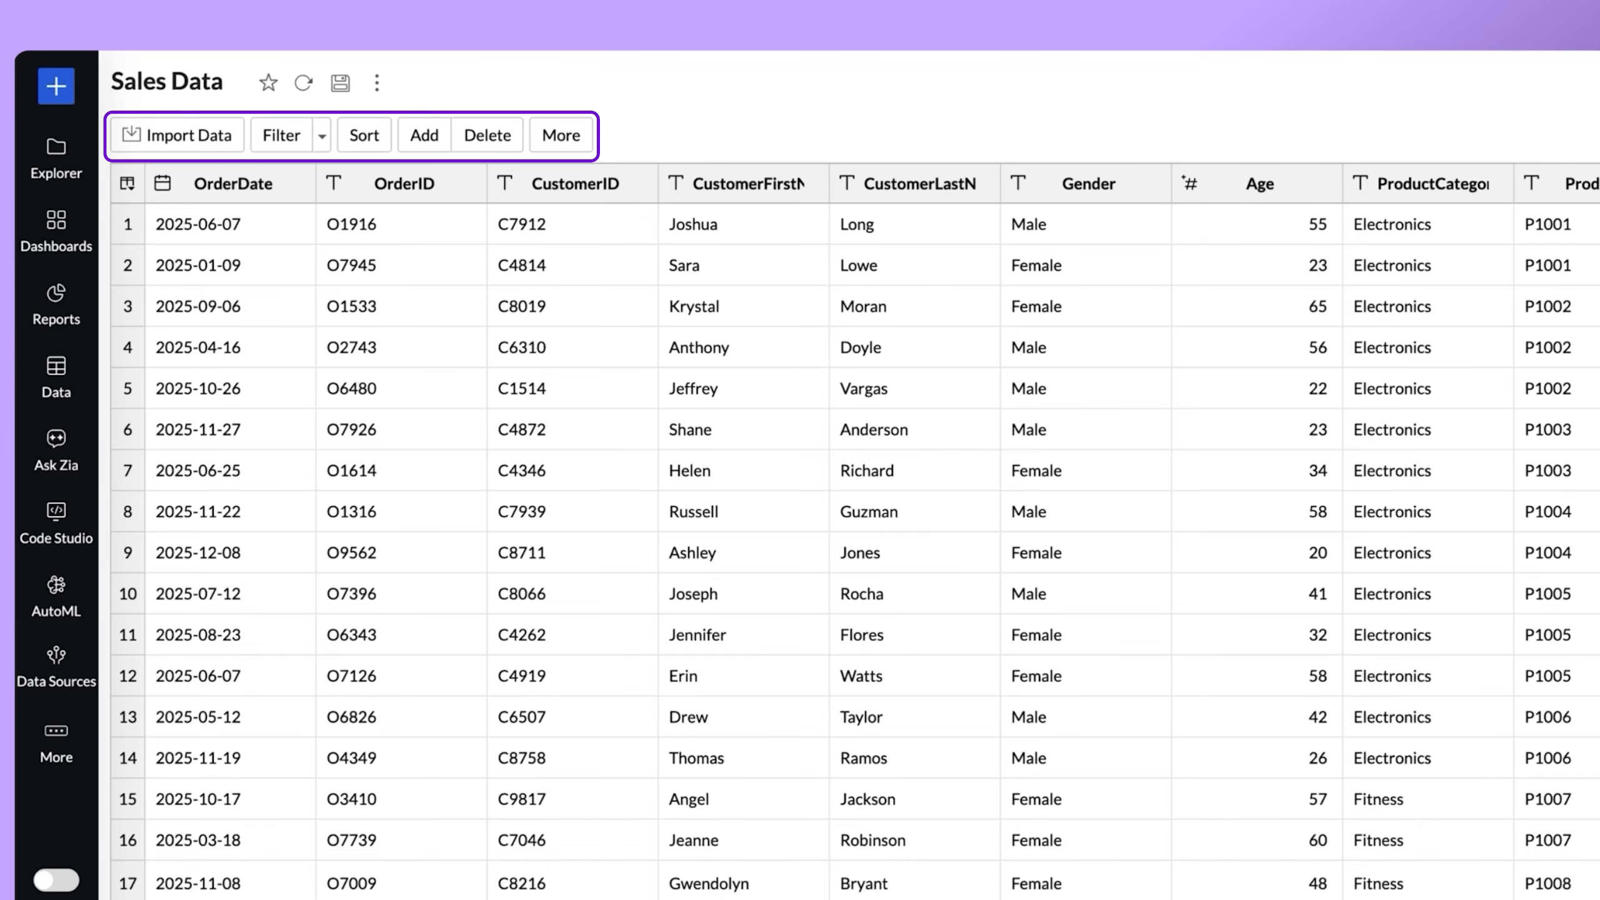
{"action": "left_click", "coordinate": [560, 136]}
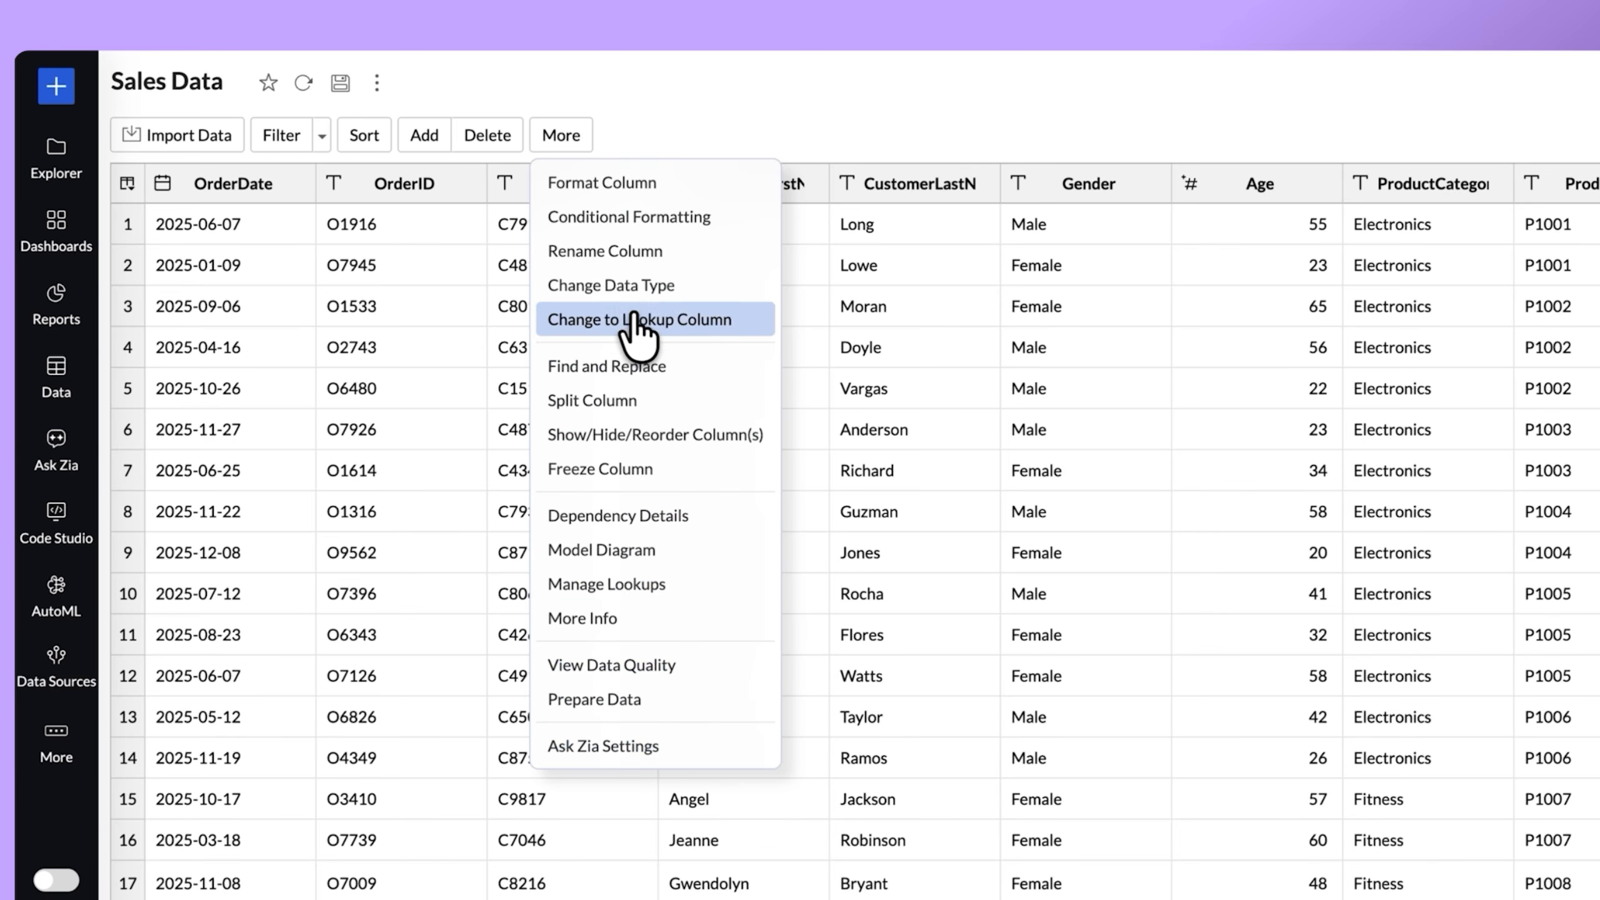
{"action": "left_click", "coordinate": [696, 87]}
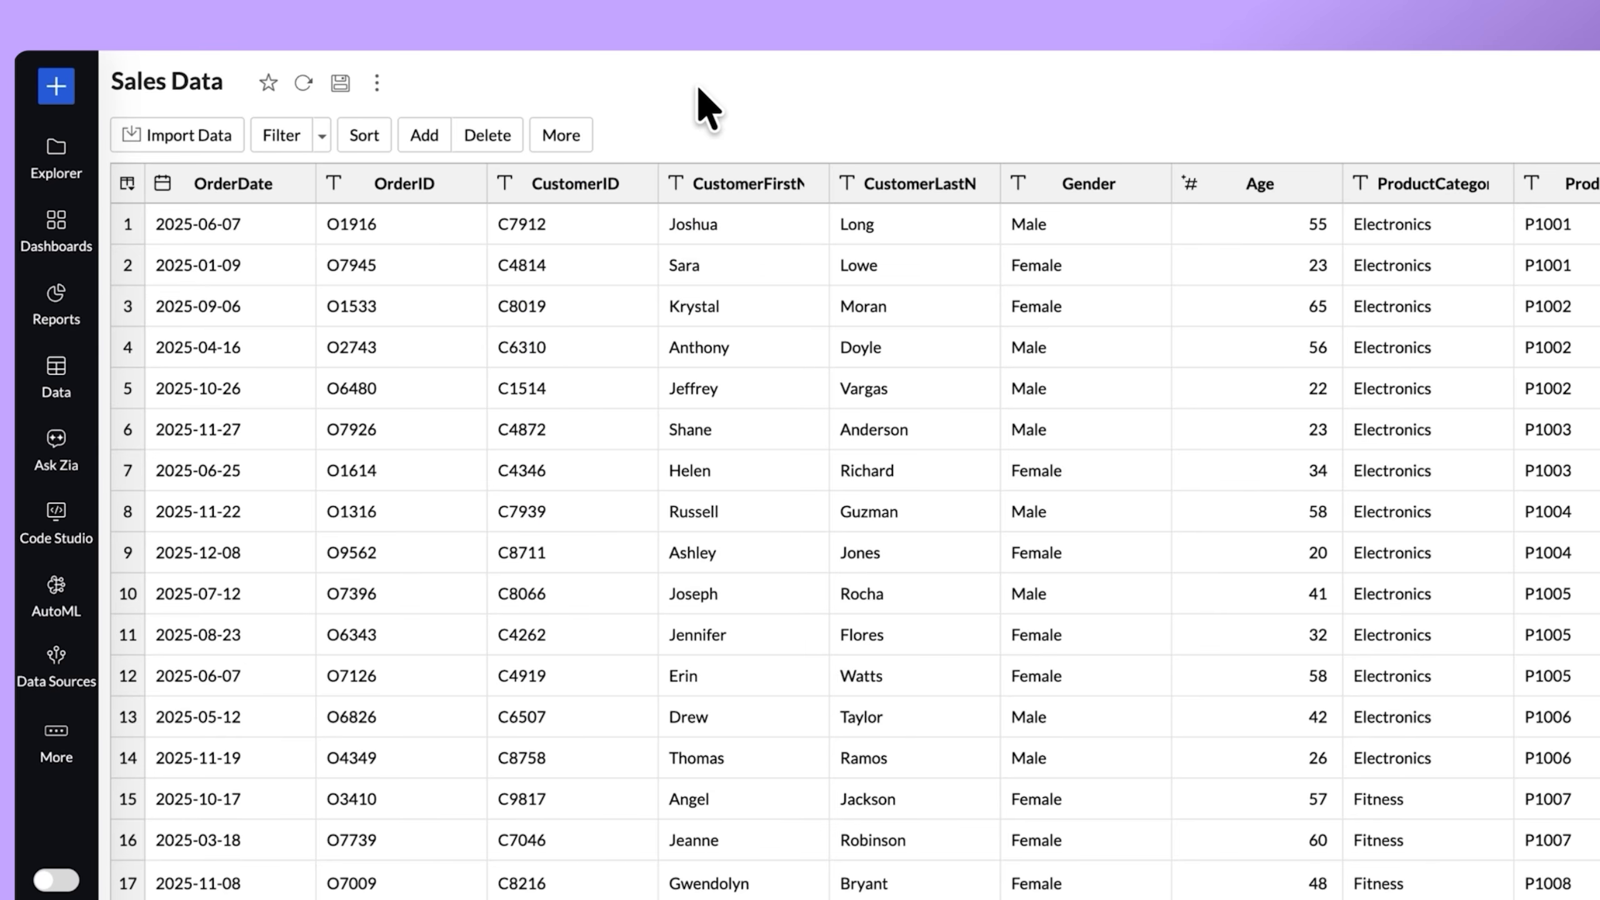
Add a formula column named Profit to Sales Data, generating its formula from the prompt "Create a profit column", and save it.
{"action": "left_click", "coordinate": [428, 135]}
{"action": "left_click", "coordinate": [454, 328]}
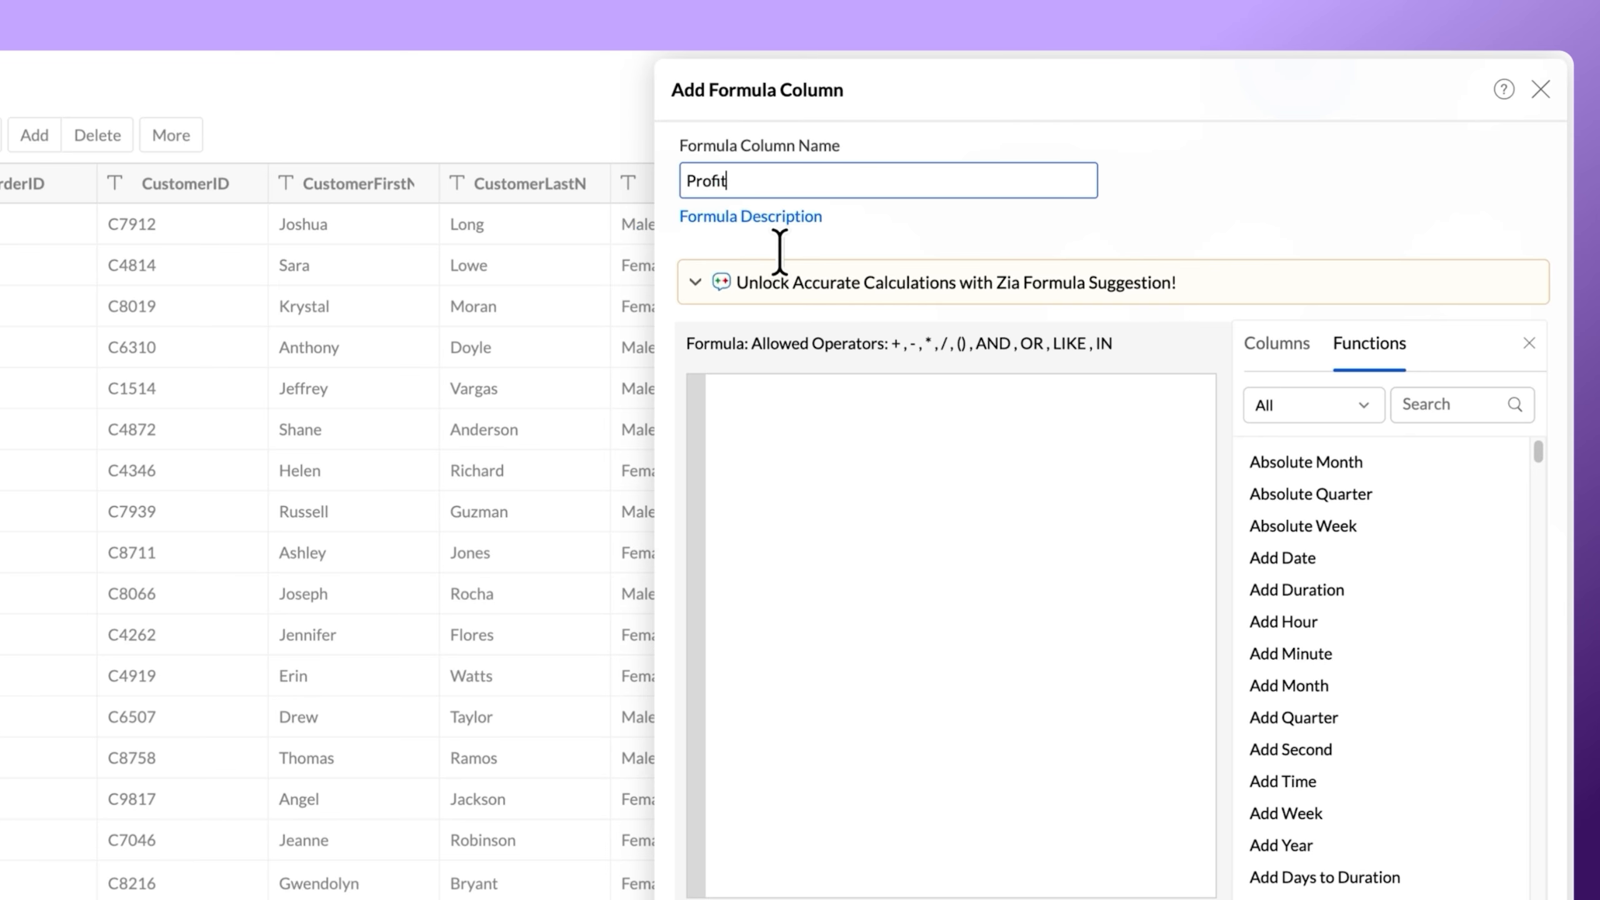
{"action": "left_click", "coordinate": [781, 283]}
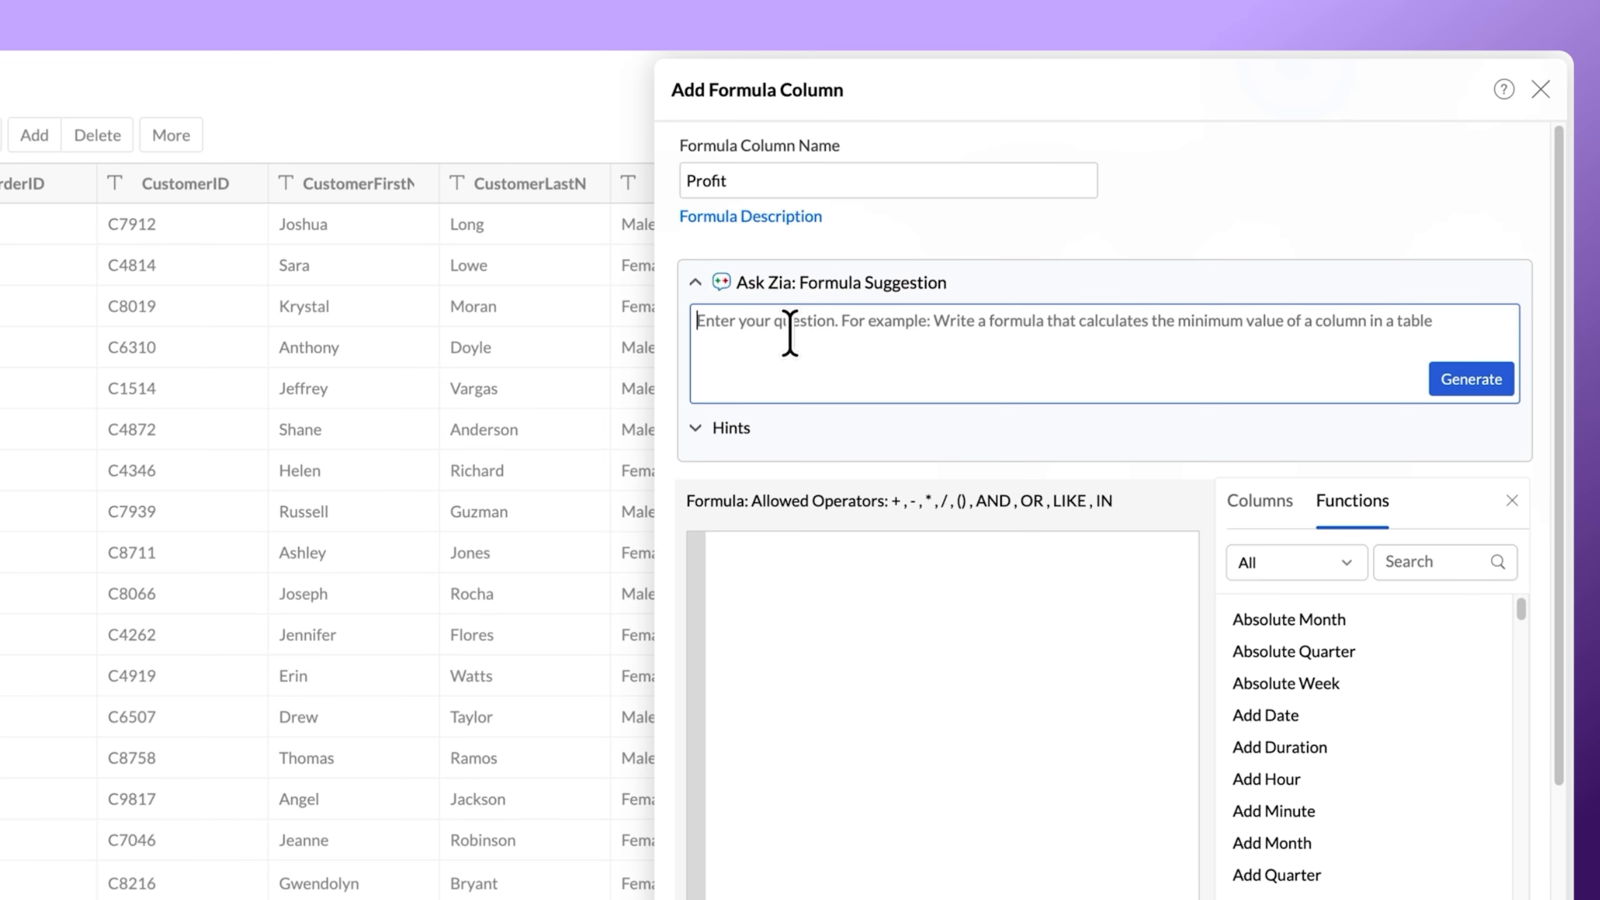
{"action": "type", "text": "Create a profit column"}
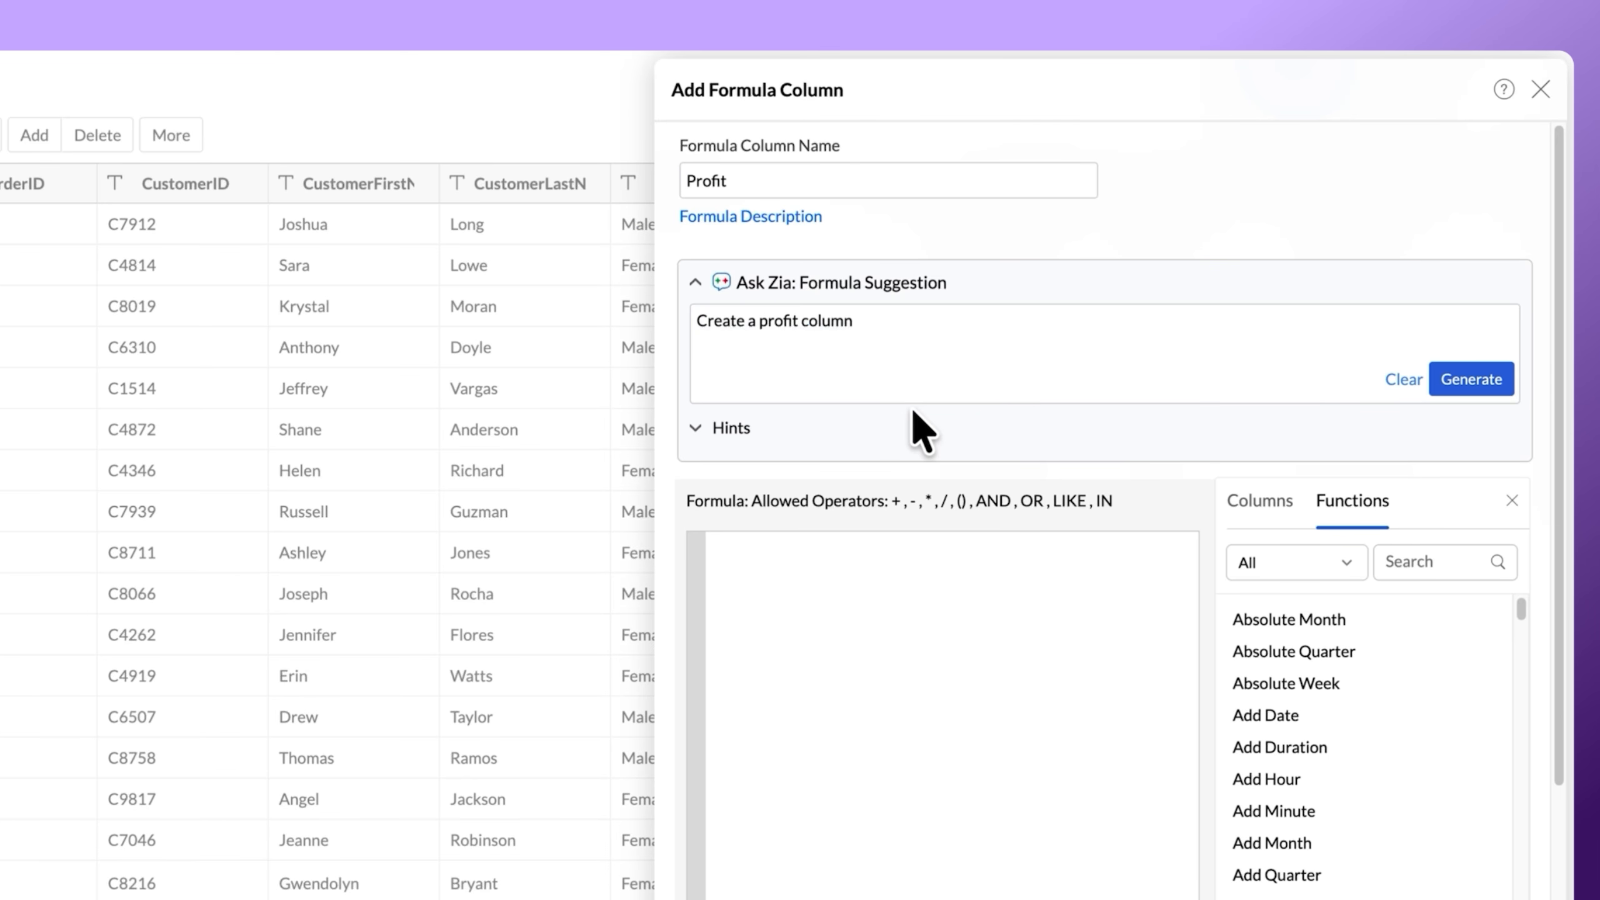
{"action": "left_click", "coordinate": [1442, 380]}
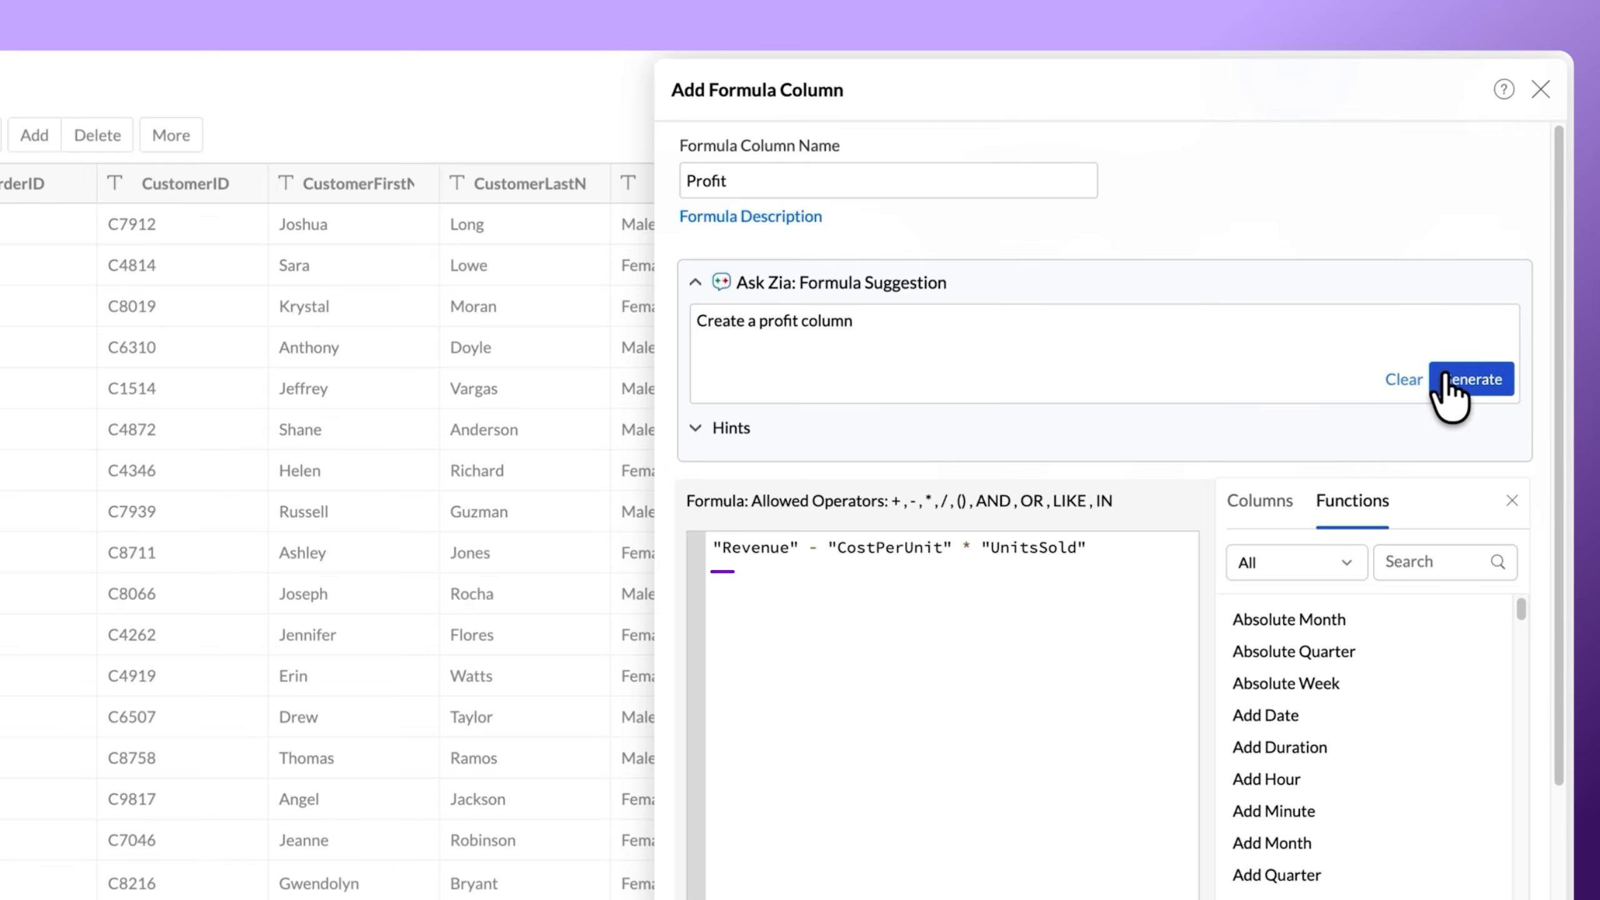
{"action": "left_click", "coordinate": [1209, 793]}
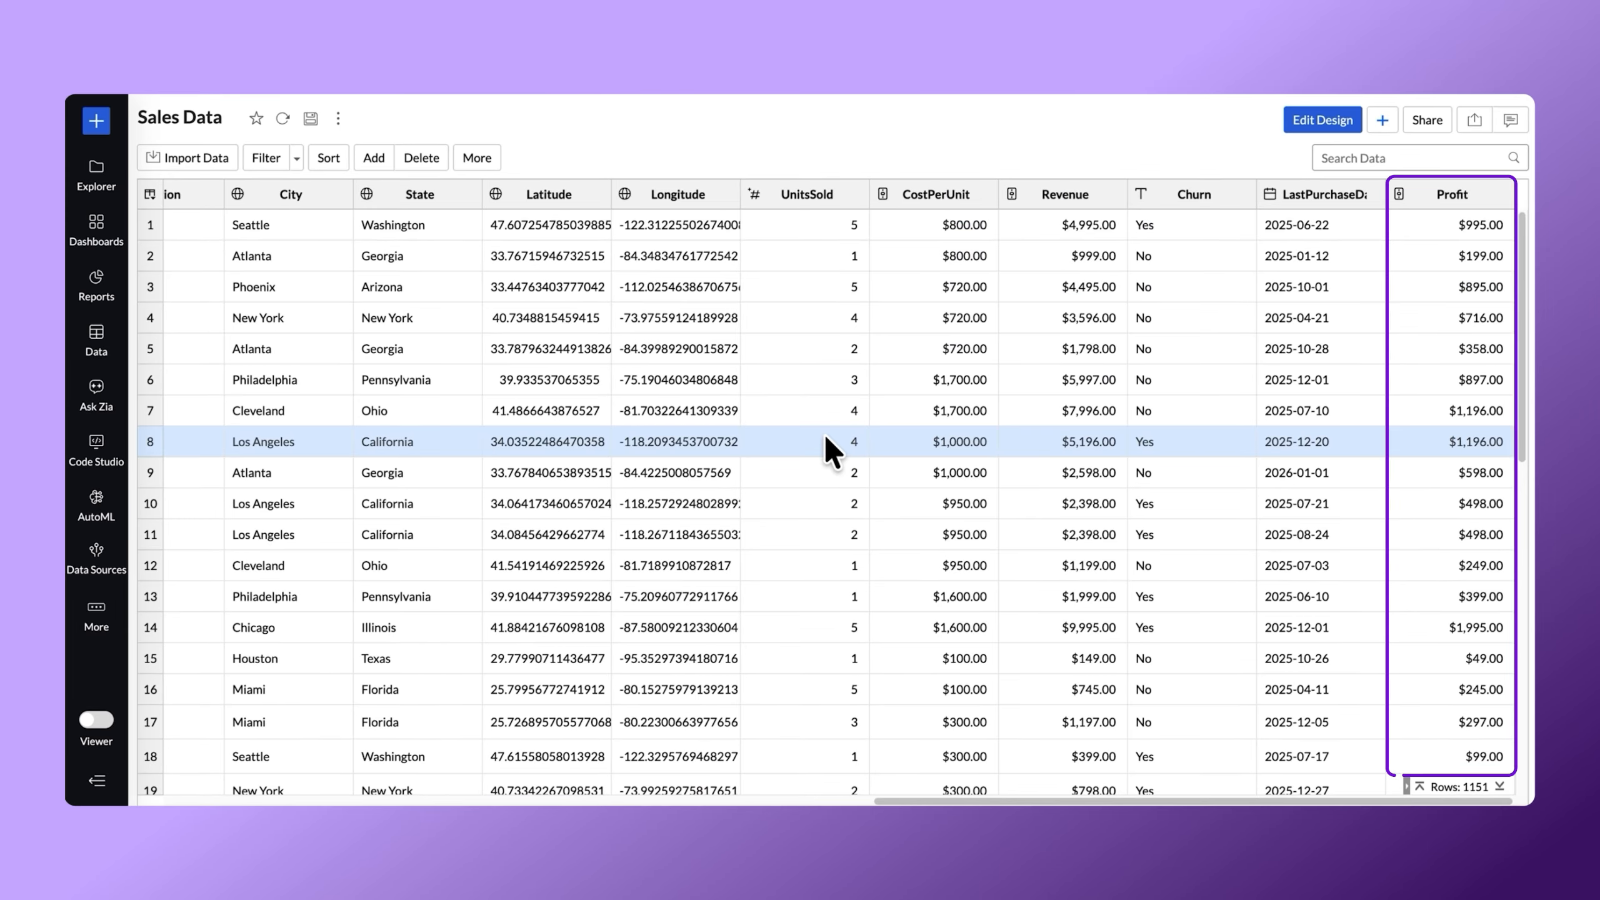
{"action": "scroll", "coordinate": [824, 433], "scroll_direction": "left", "scroll_amount": 15}
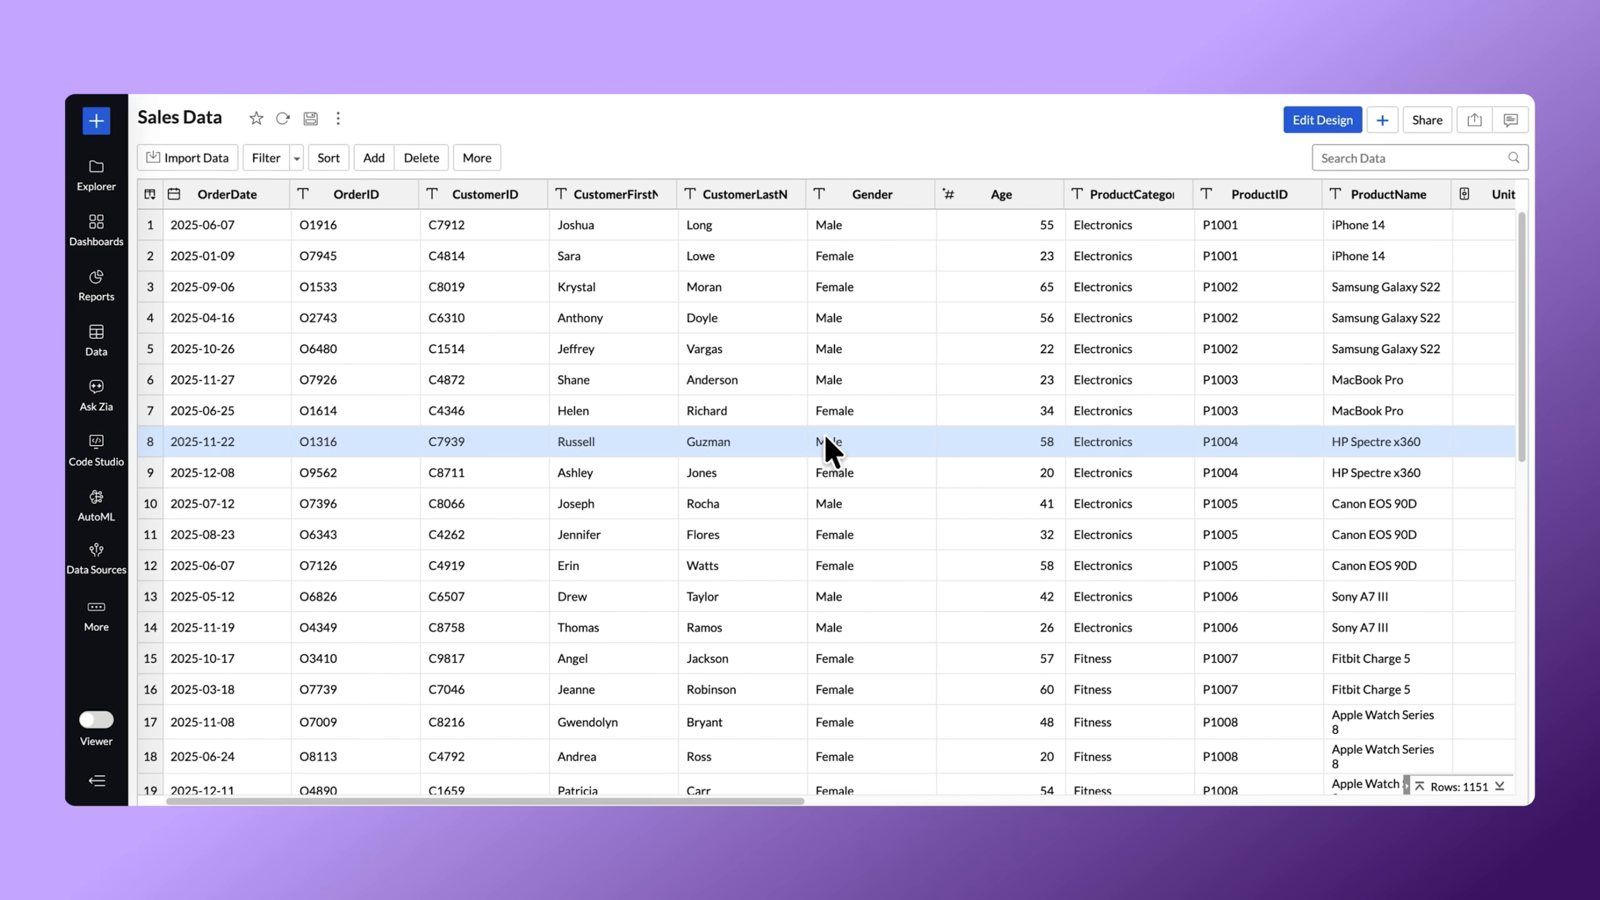
{"action": "scroll", "coordinate": [823, 433], "scroll_direction": "right", "scroll_amount": 10}
{"action": "scroll", "coordinate": [824, 433], "scroll_direction": "left", "scroll_amount": 10}
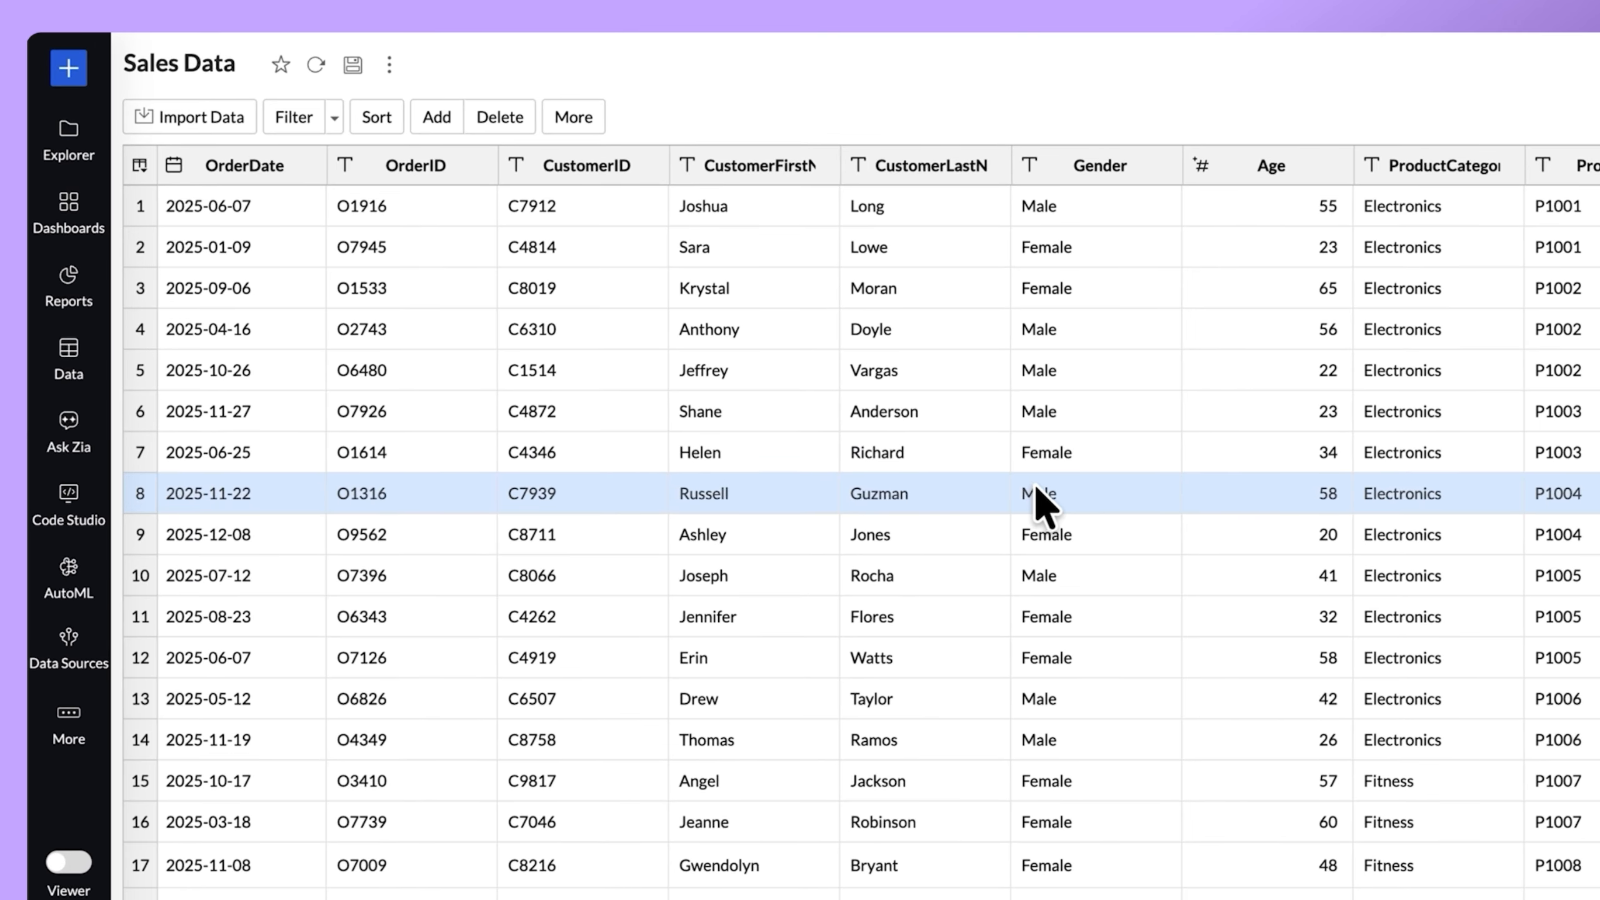
{"action": "left_click", "coordinate": [102, 361]}
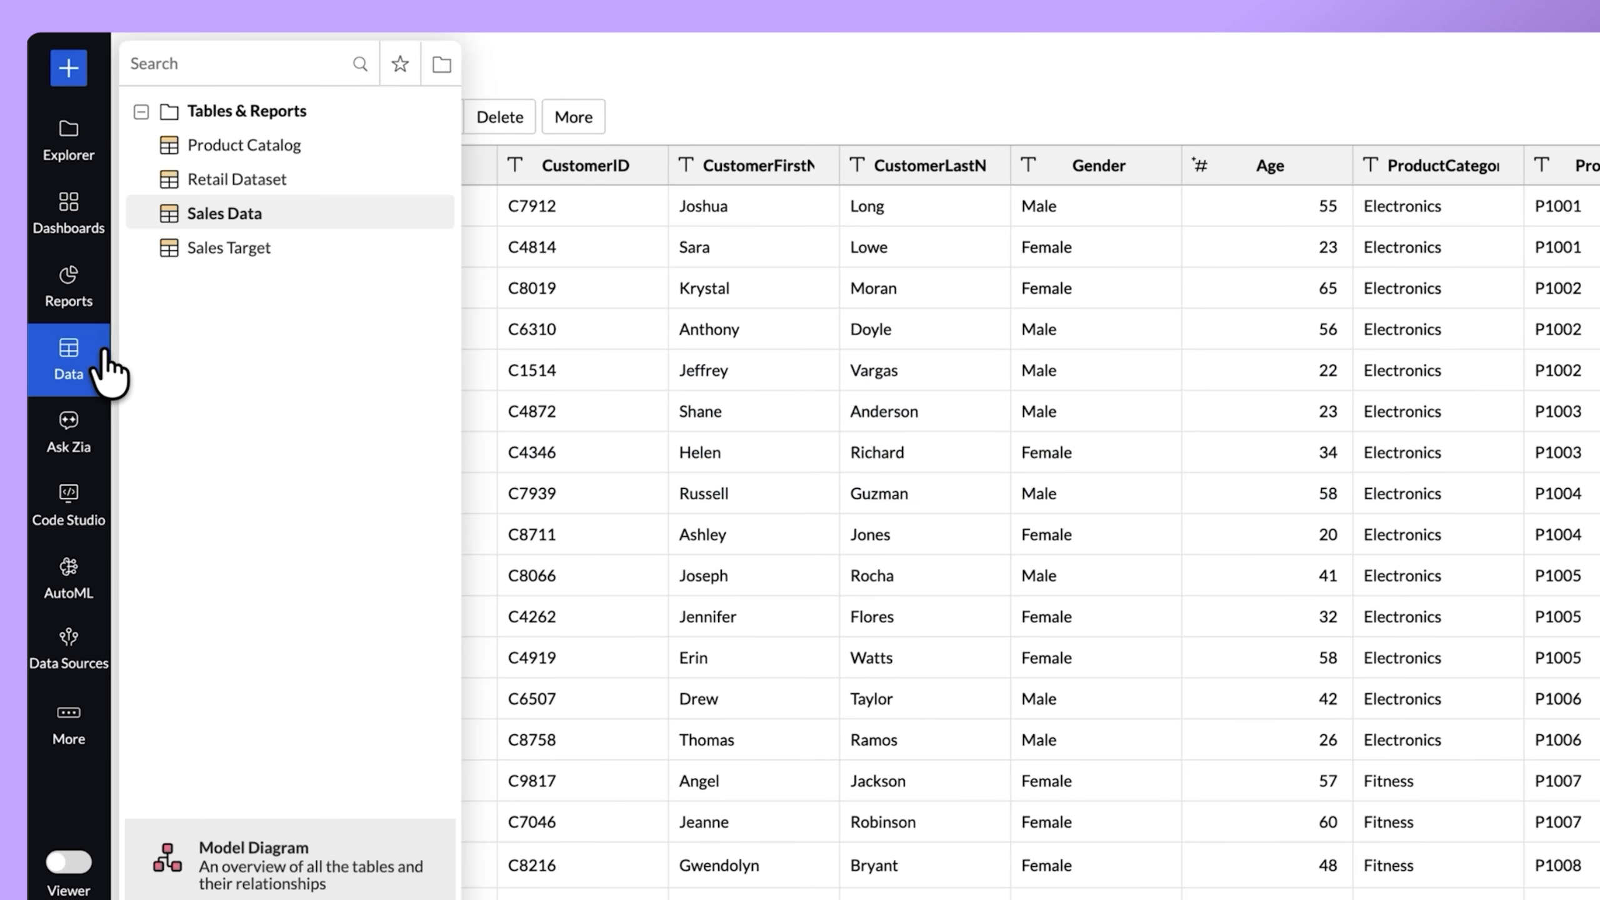
{"action": "left_click", "coordinate": [74, 290]}
{"action": "left_click", "coordinate": [80, 230]}
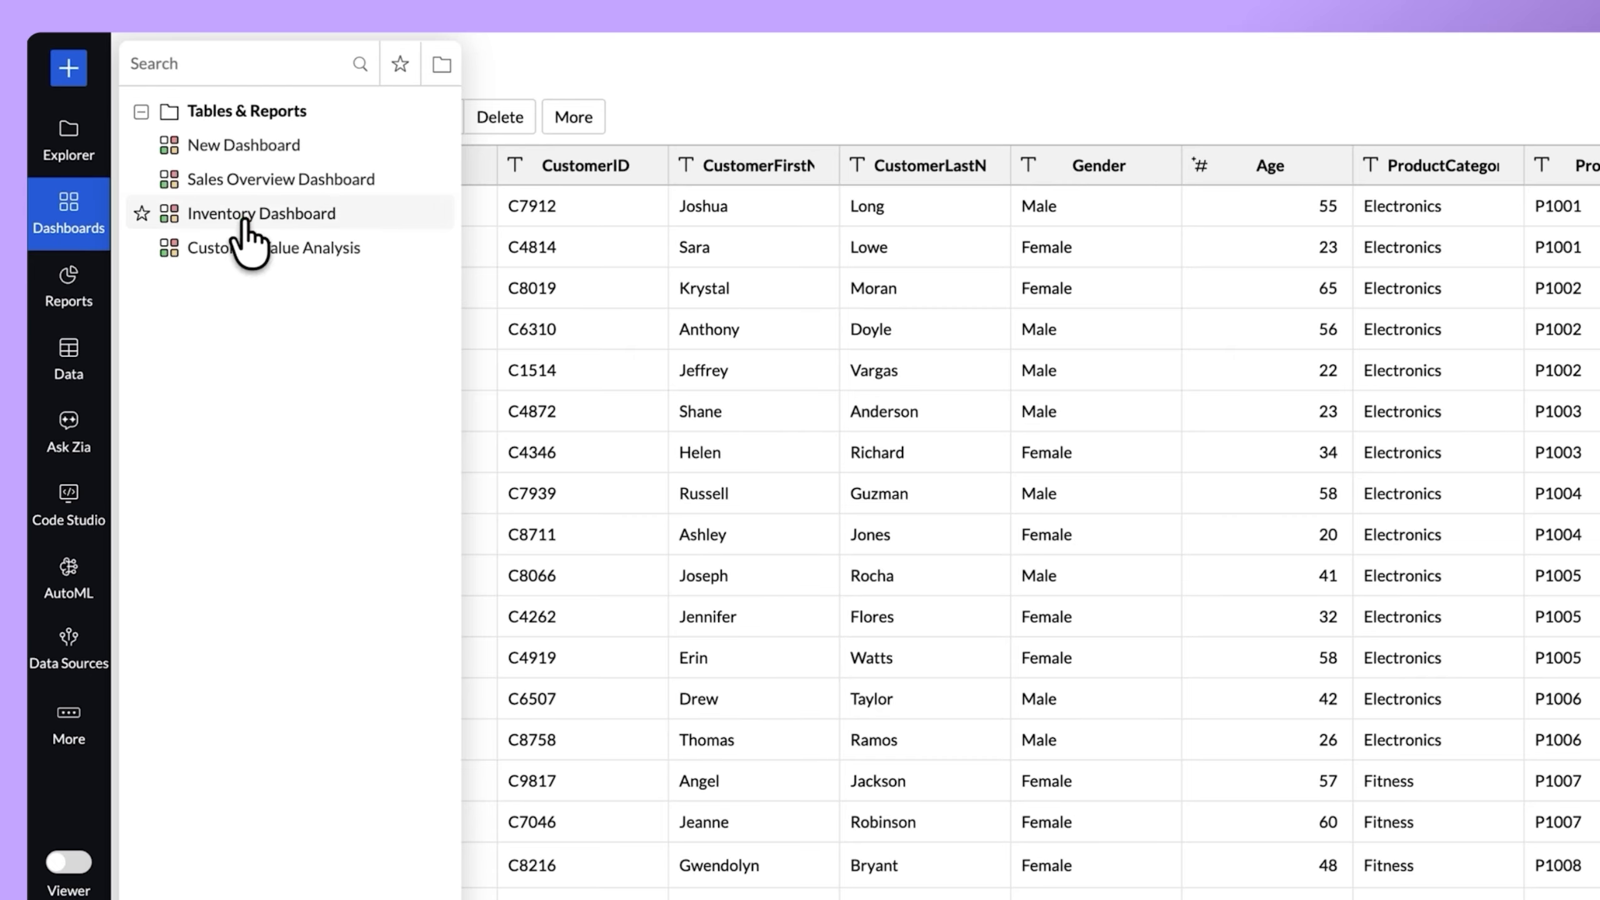
Create a chart from Sales Data with OrderDate on the X-axis, summed Revenue on the Y-axis and Region as color, and generate it.
{"action": "left_click", "coordinate": [68, 69]}
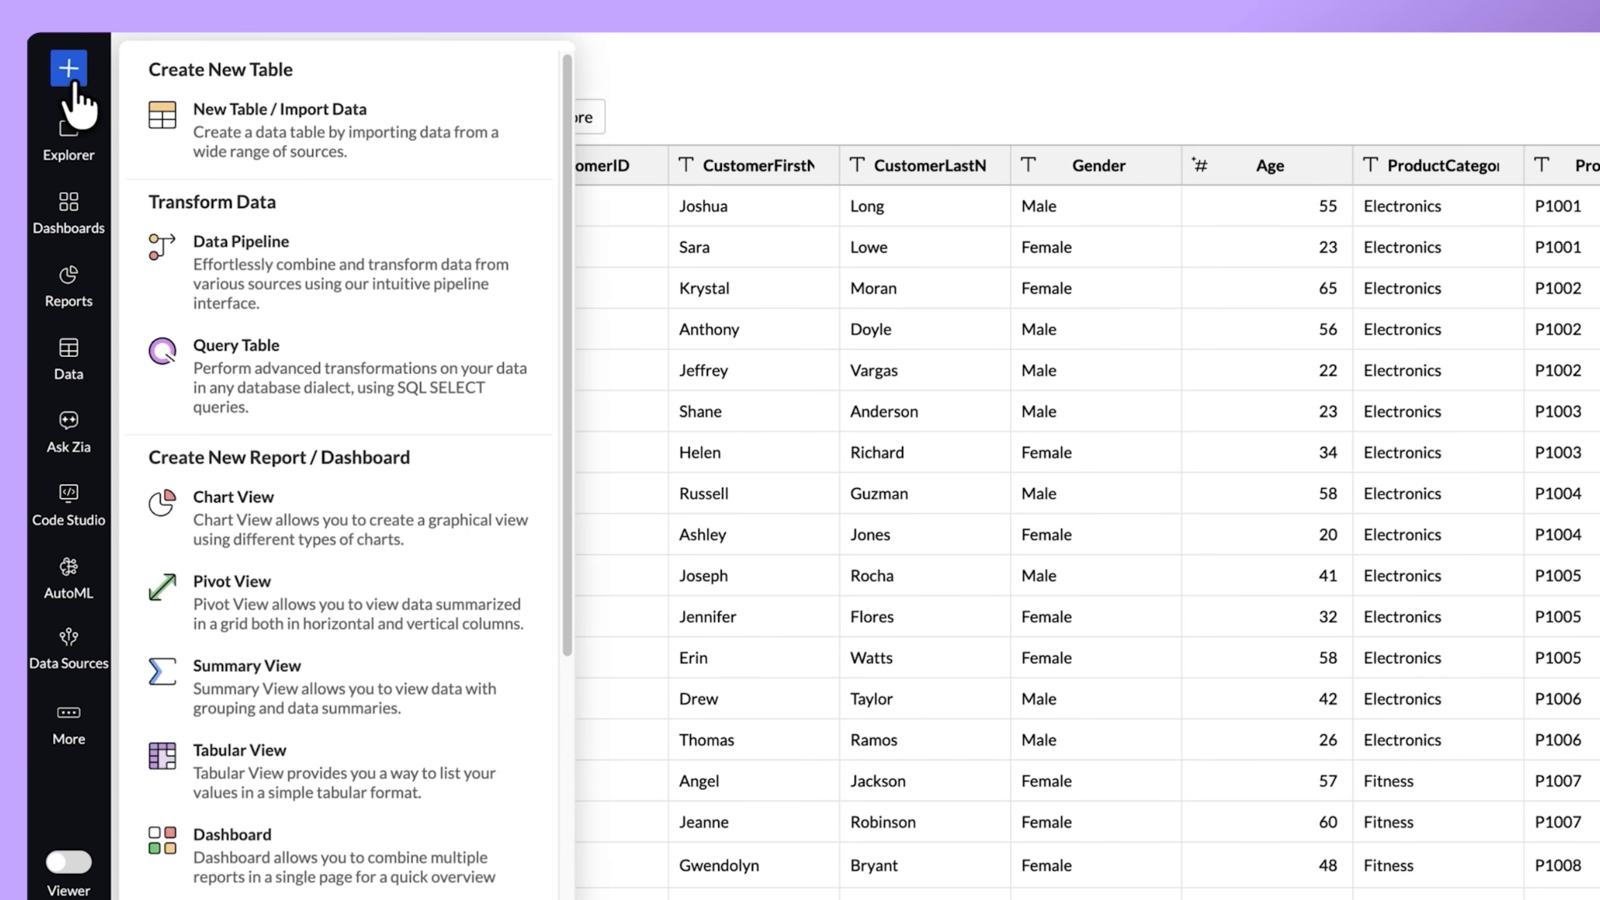
{"action": "left_click", "coordinate": [368, 508]}
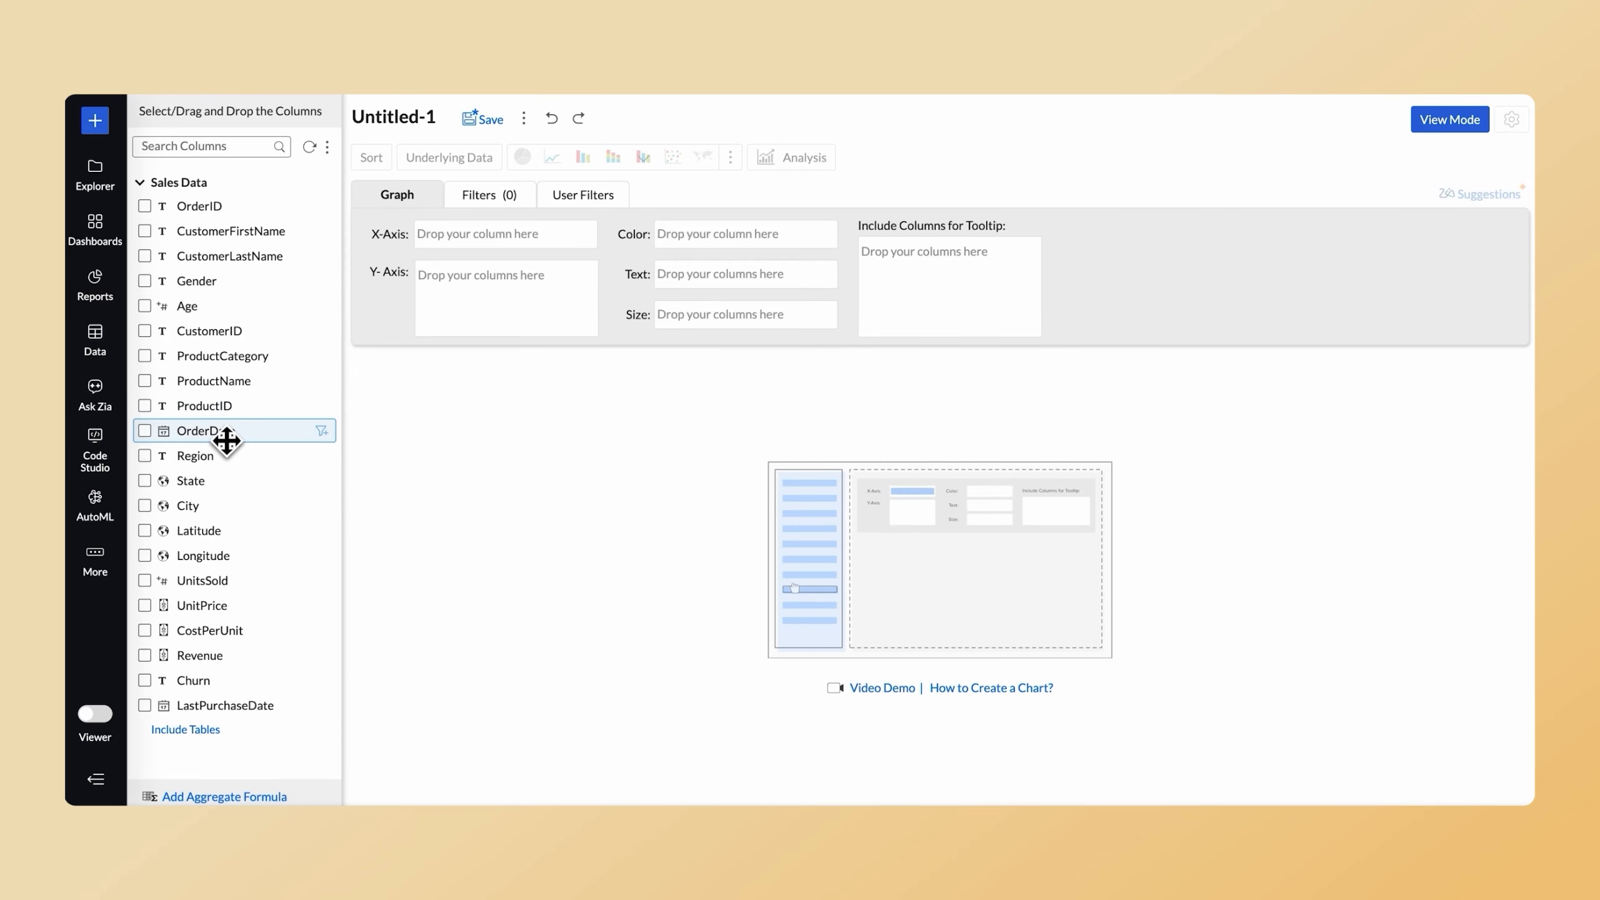
{"action": "left_click_drag", "start_coordinate": [225, 435], "coordinate": [492, 235]}
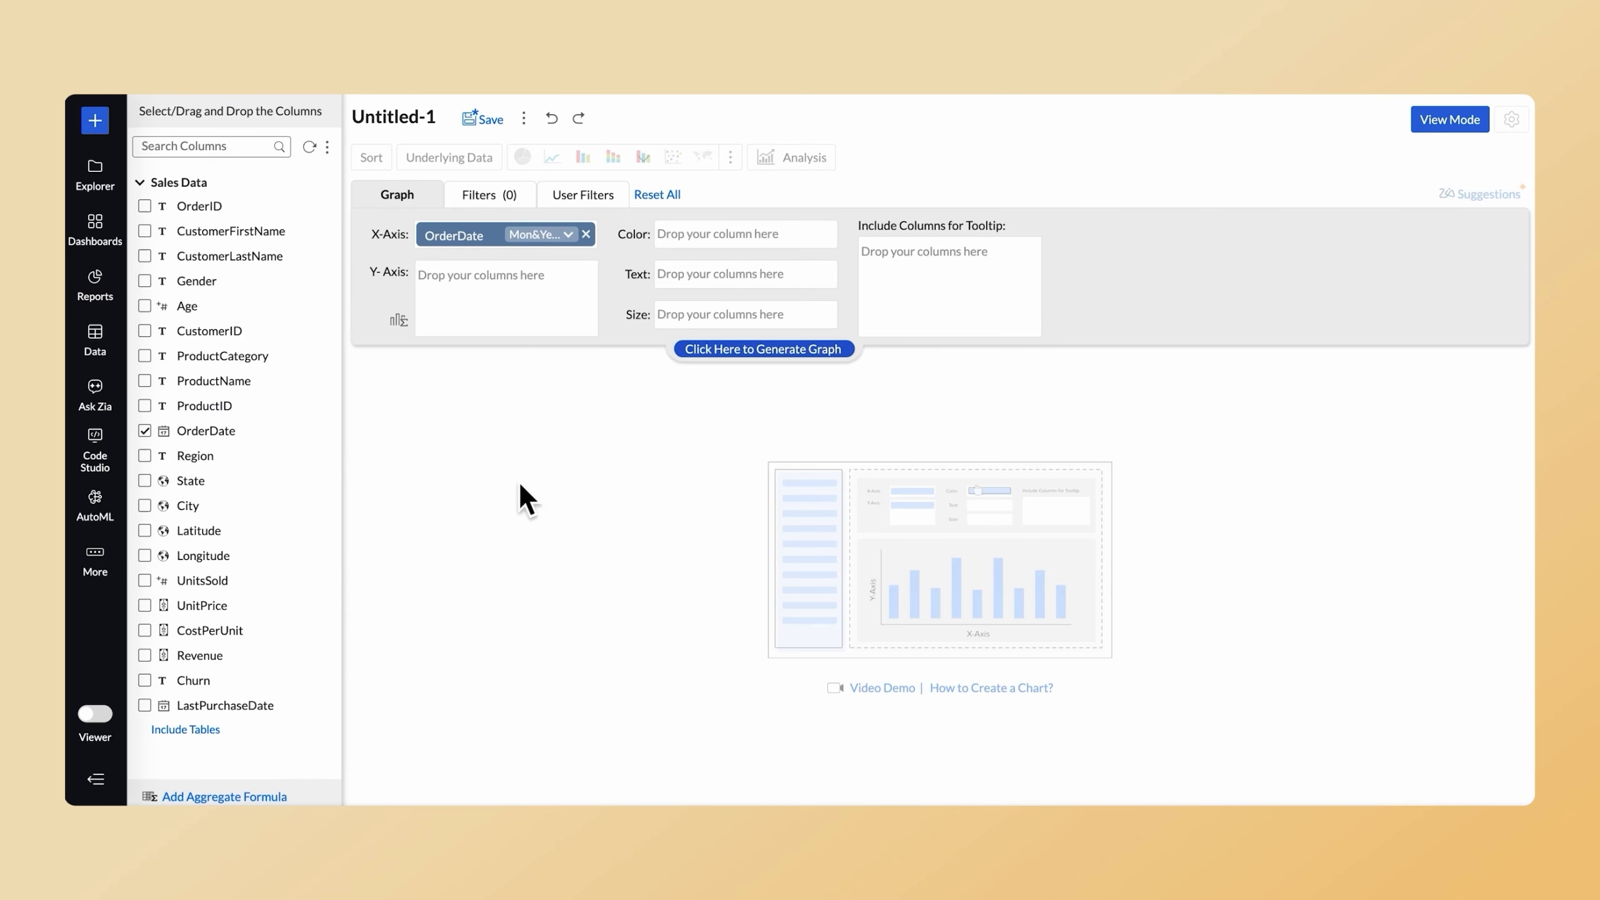
{"action": "left_click_drag", "start_coordinate": [275, 659], "coordinate": [553, 308]}
{"action": "left_click_drag", "start_coordinate": [286, 462], "coordinate": [750, 252]}
{"action": "left_click", "coordinate": [767, 348]}
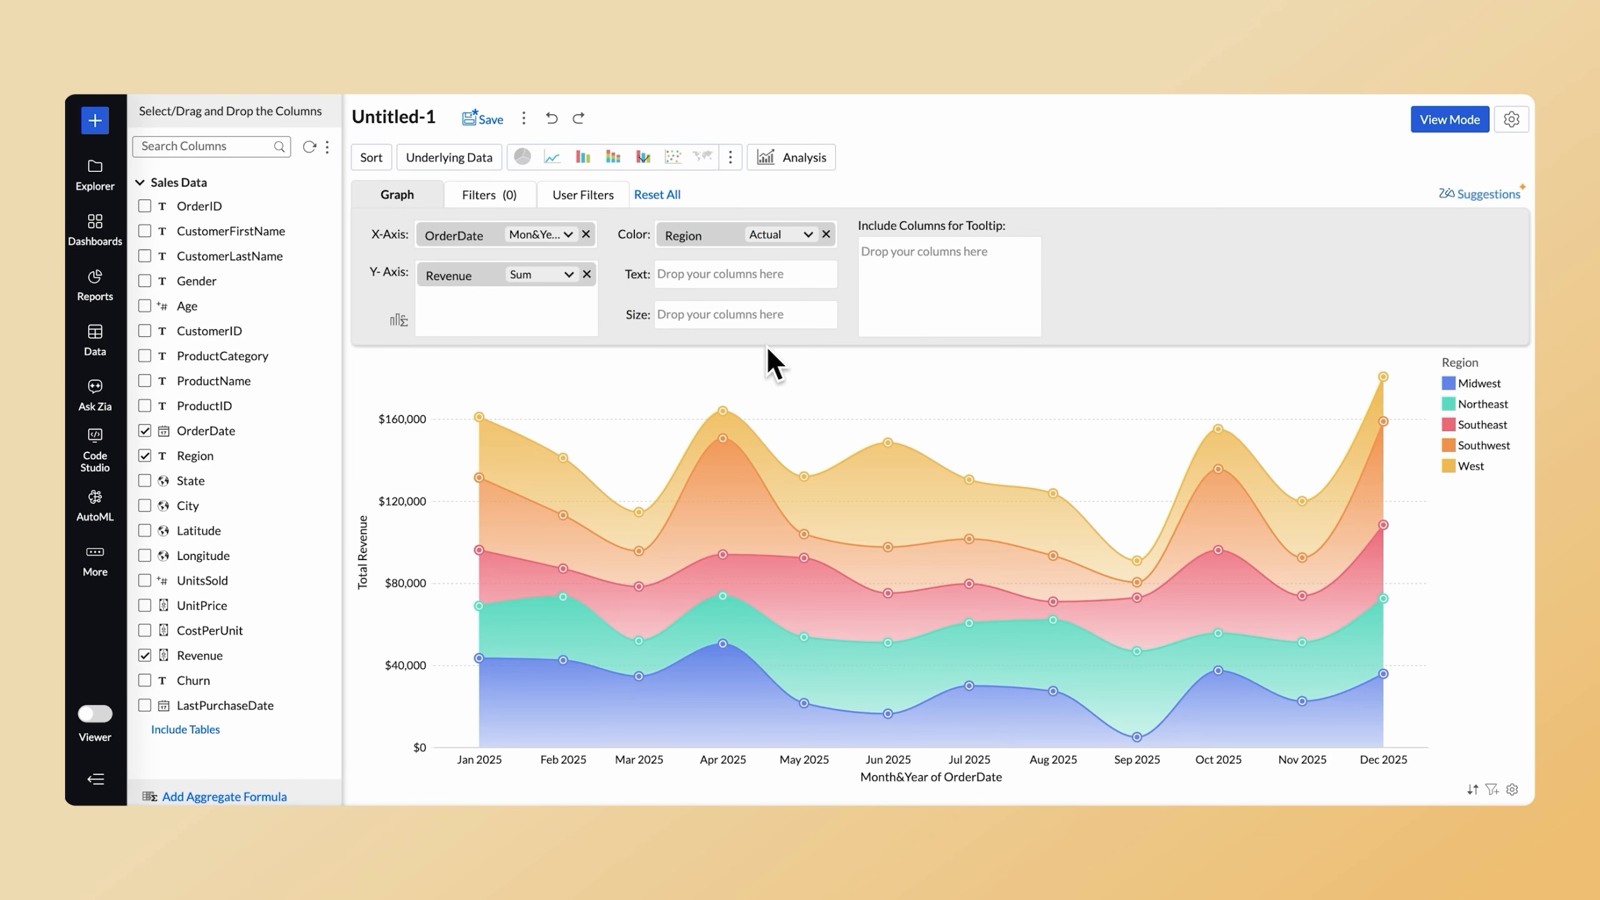
Filter the chart by ProductCategory to include Apparel, Furniture, Appliances and Electronics, and return to the graph design.
{"action": "left_click", "coordinate": [477, 196]}
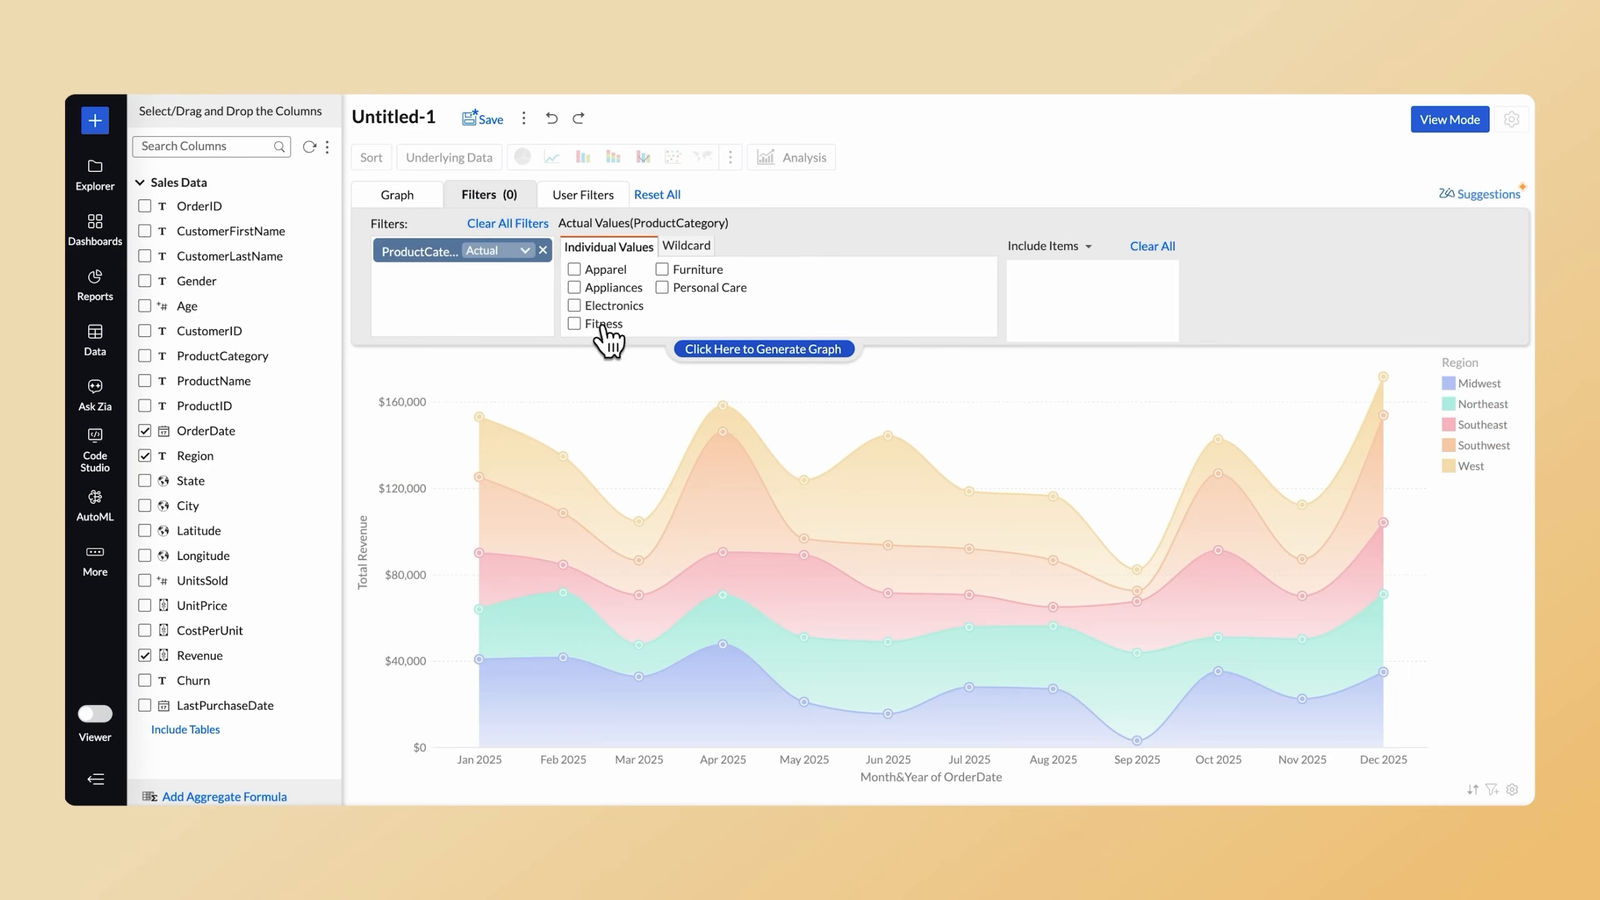
{"action": "left_click", "coordinate": [585, 269]}
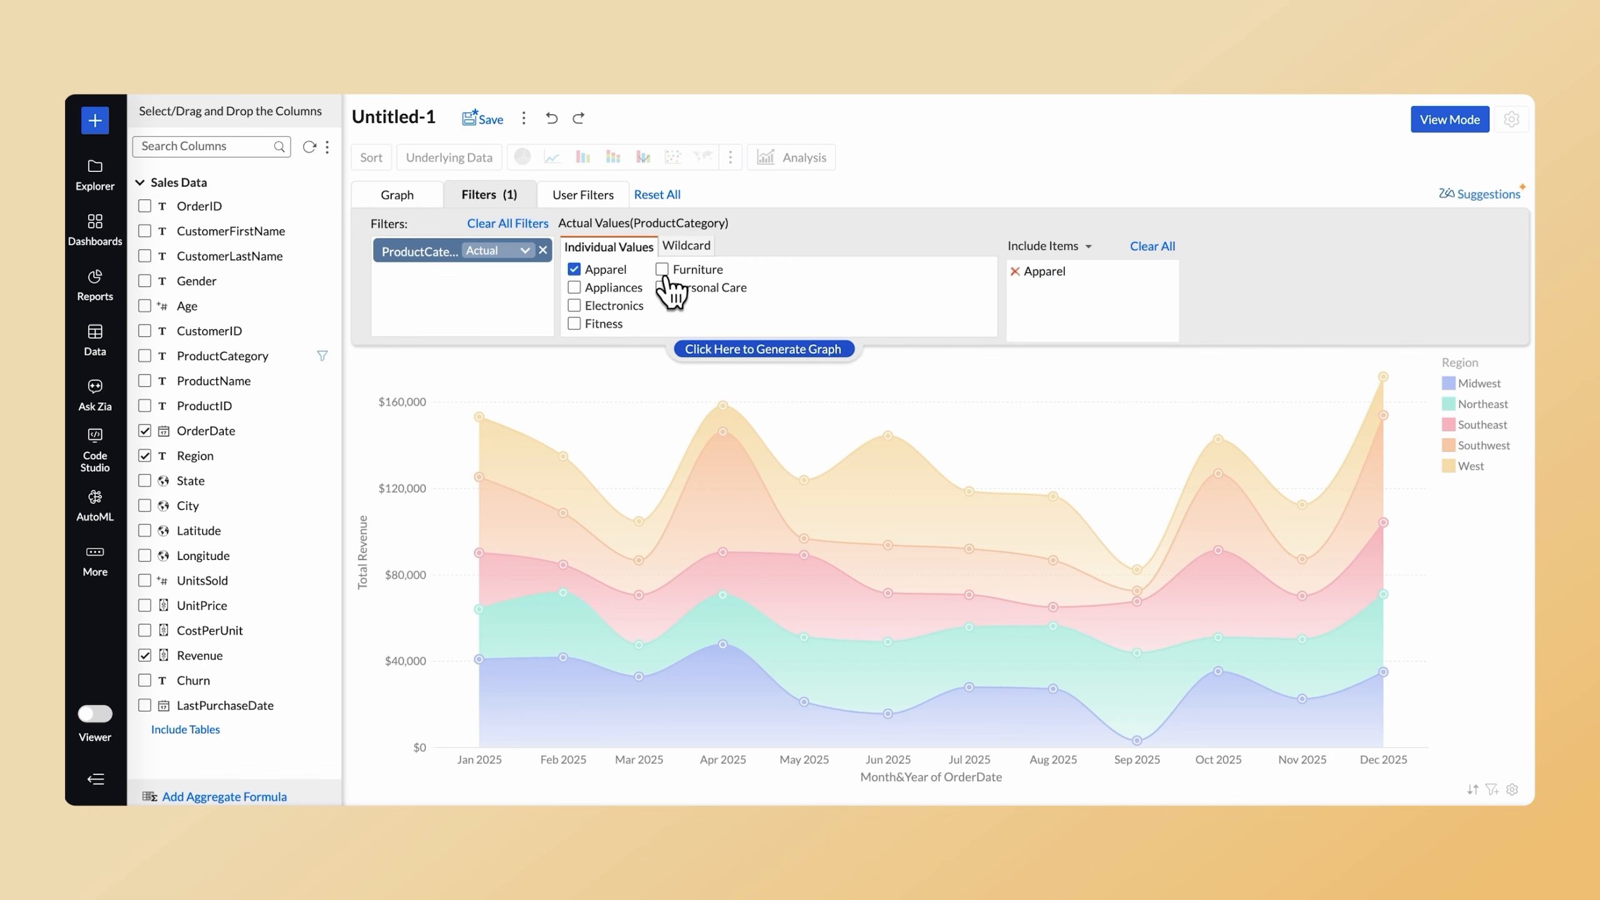
{"action": "left_click", "coordinate": [574, 306]}
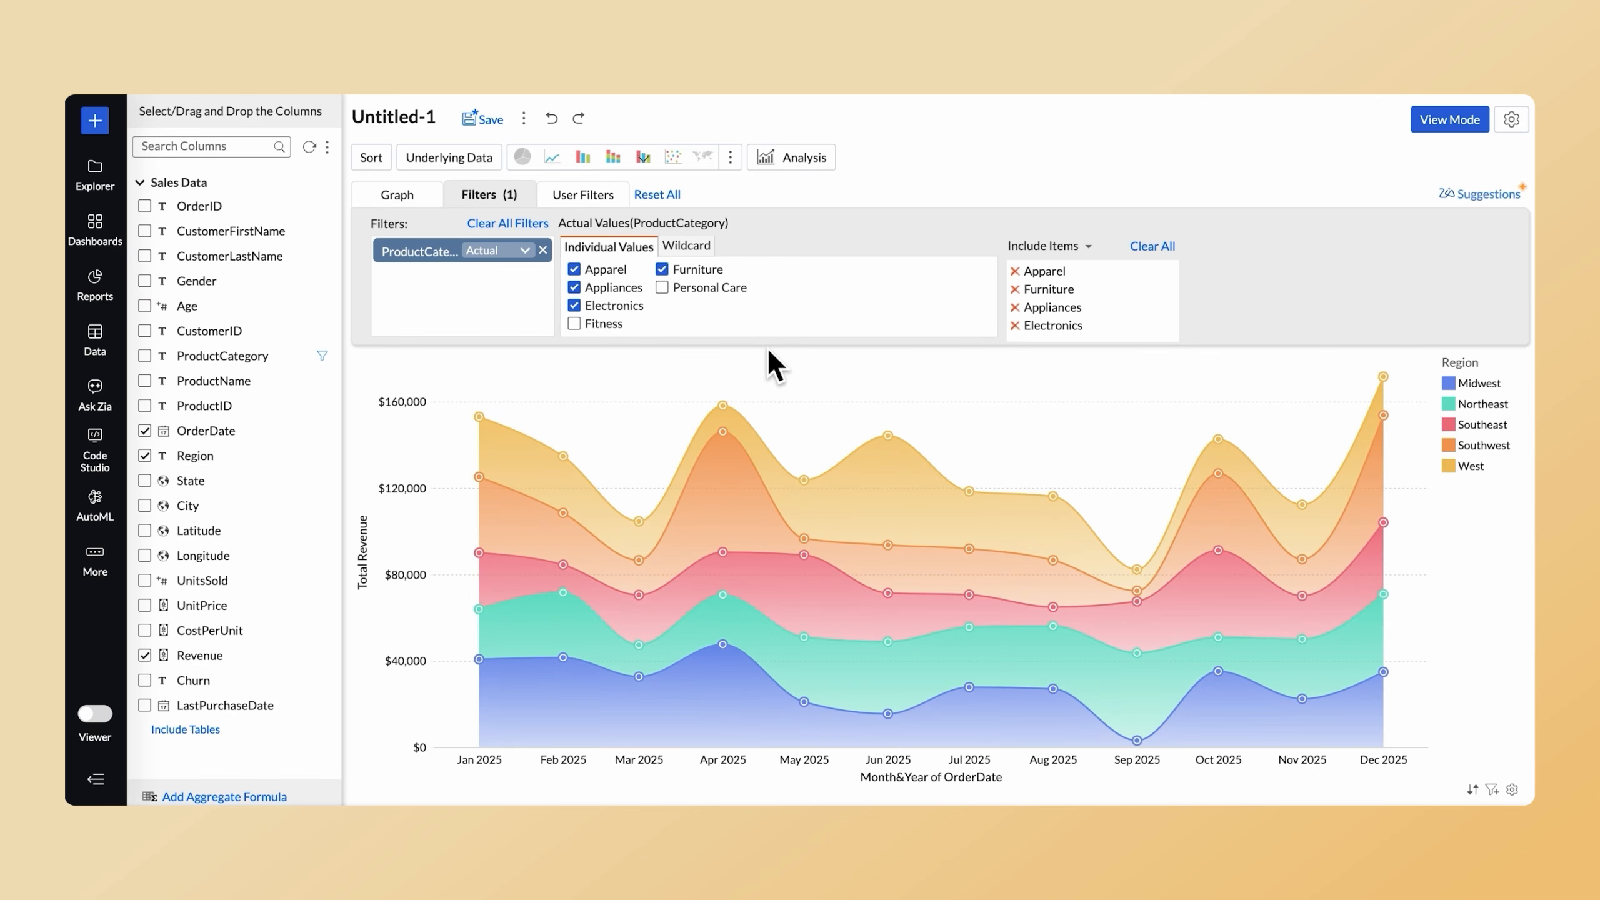
{"action": "left_click", "coordinate": [397, 194]}
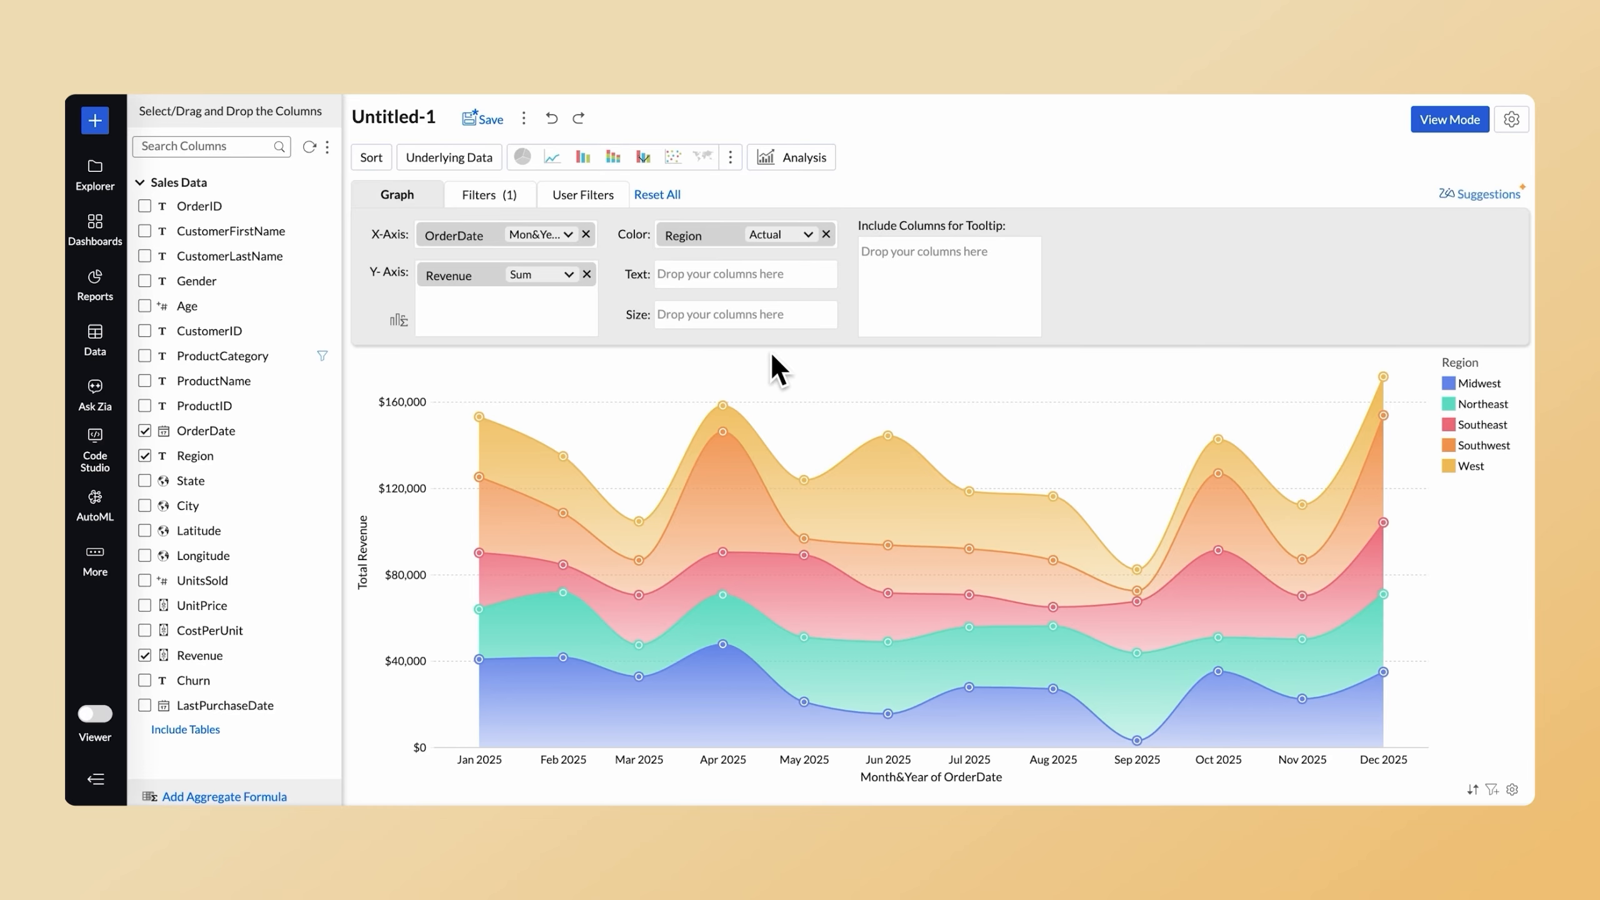
Browse the auto-generated chart suggestions and preview Revenue Across Month as a stacked bar chart.
{"action": "left_click", "coordinate": [1486, 195]}
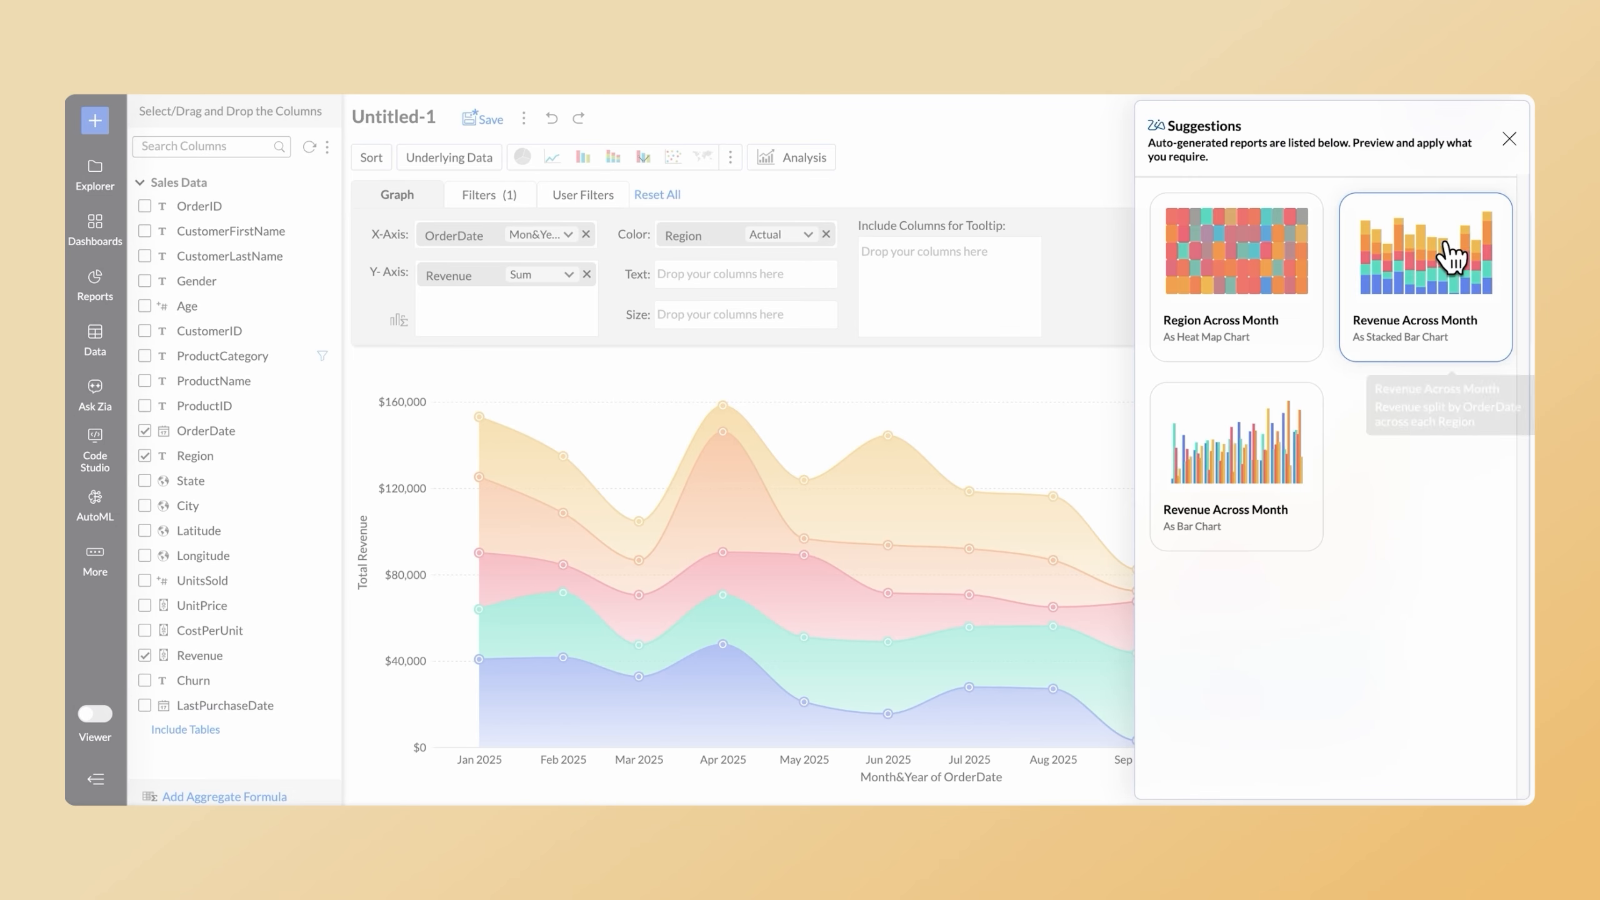
{"action": "left_click", "coordinate": [1447, 255]}
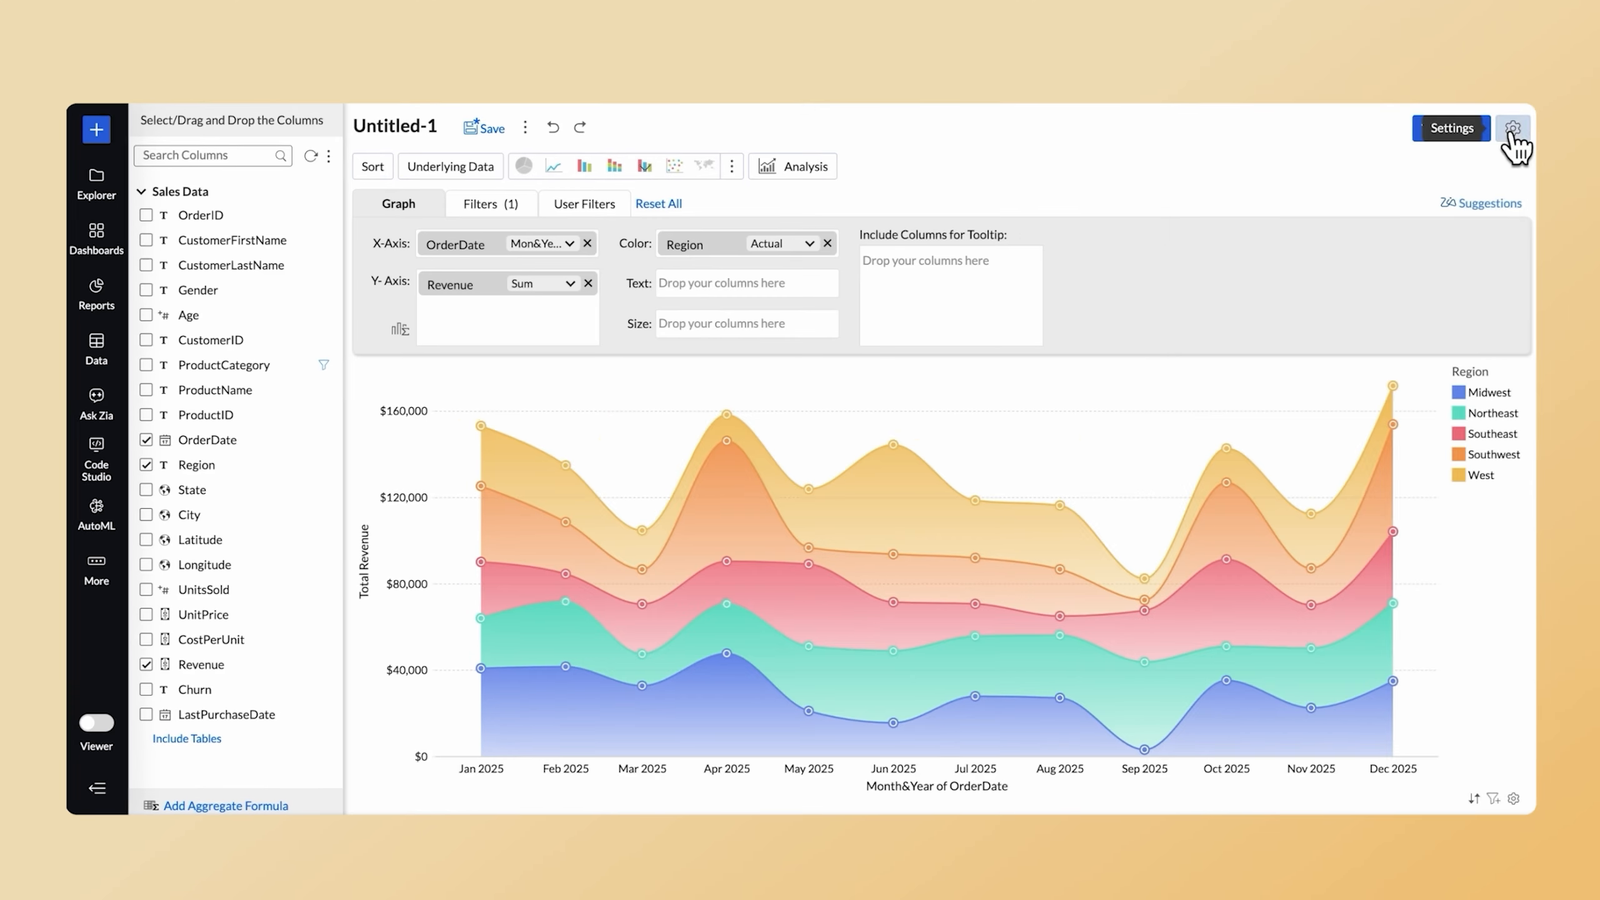
Recolor the chart's regions in blue, purple, lavender and mint shades and set the legend position to Bottom Center.
{"action": "left_click", "coordinate": [1511, 133]}
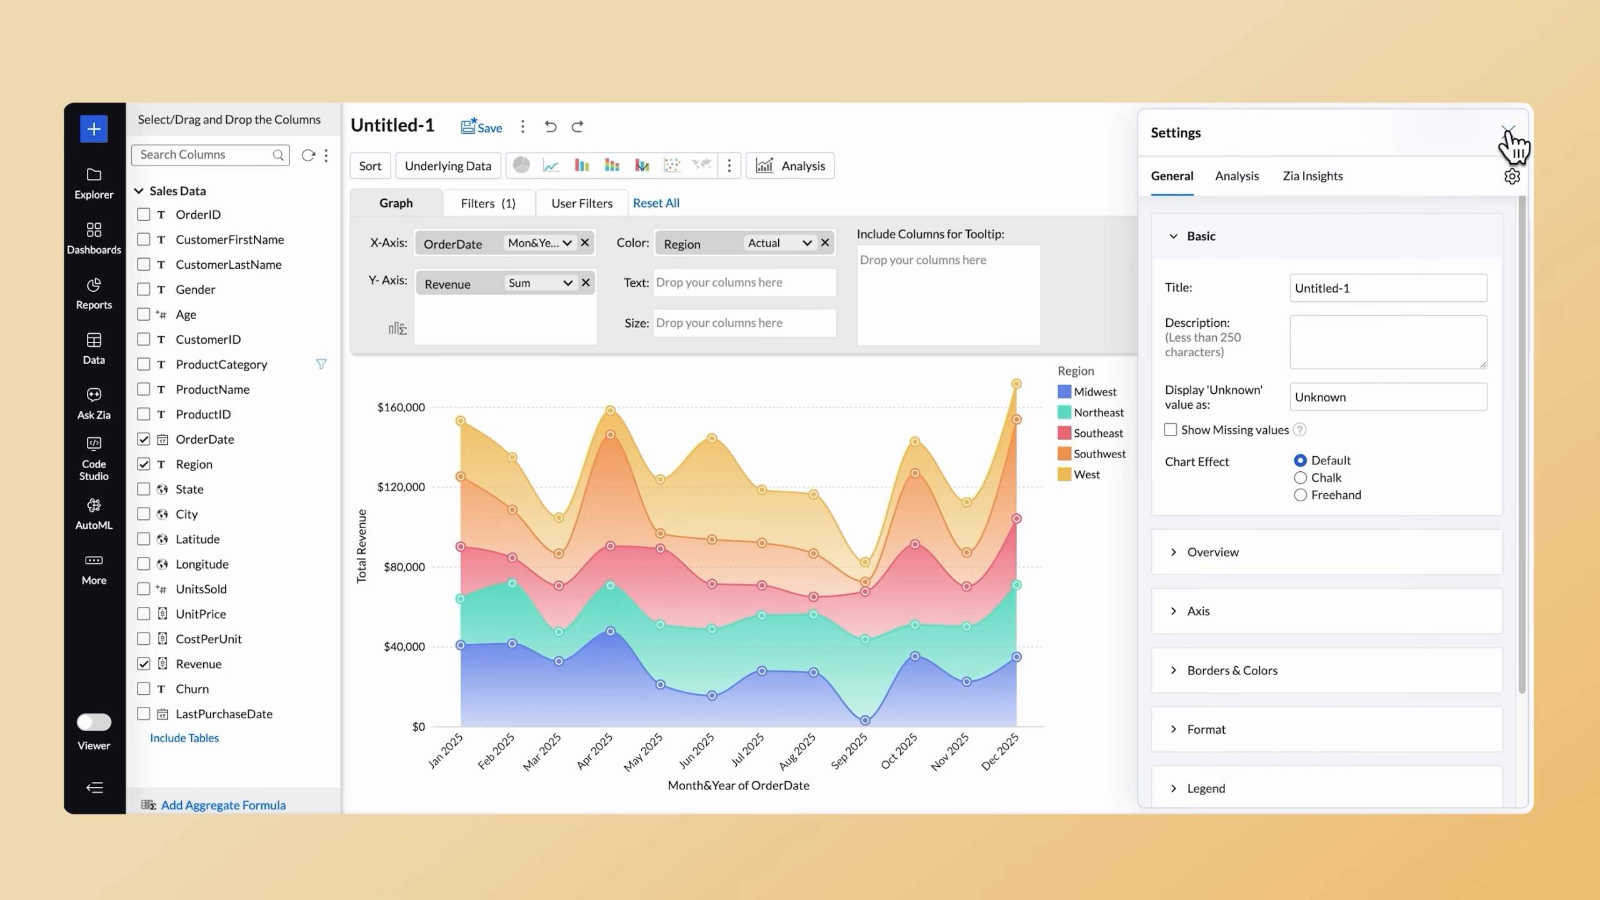
{"action": "scroll", "coordinate": [1260, 618], "scroll_direction": "down", "scroll_amount": 2}
{"action": "left_click", "coordinate": [1181, 654]}
{"action": "scroll", "coordinate": [1181, 659], "scroll_direction": "down", "scroll_amount": 2}
{"action": "scroll", "coordinate": [1191, 662], "scroll_direction": "down", "scroll_amount": 2}
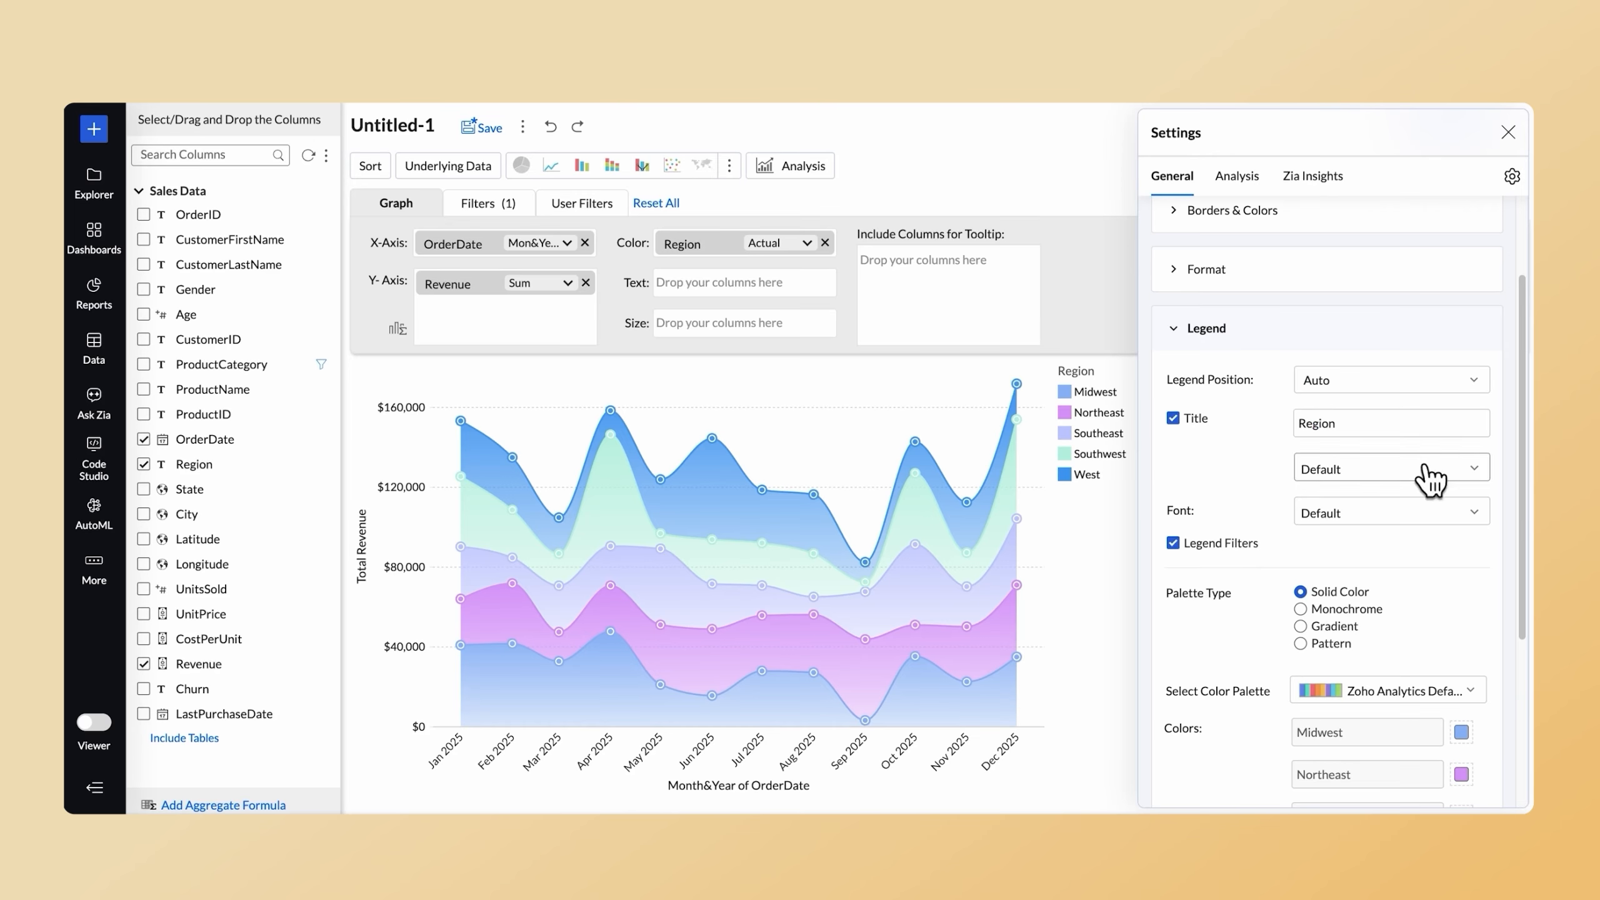
{"action": "left_click", "coordinate": [1473, 380]}
{"action": "left_click", "coordinate": [1307, 646]}
Set the Revenue format's units to (Thousands) K - (Millions) M - (Billions) B, and open the chart's axis settings.
{"action": "scroll", "coordinate": [1403, 654], "scroll_direction": "up", "scroll_amount": 3}
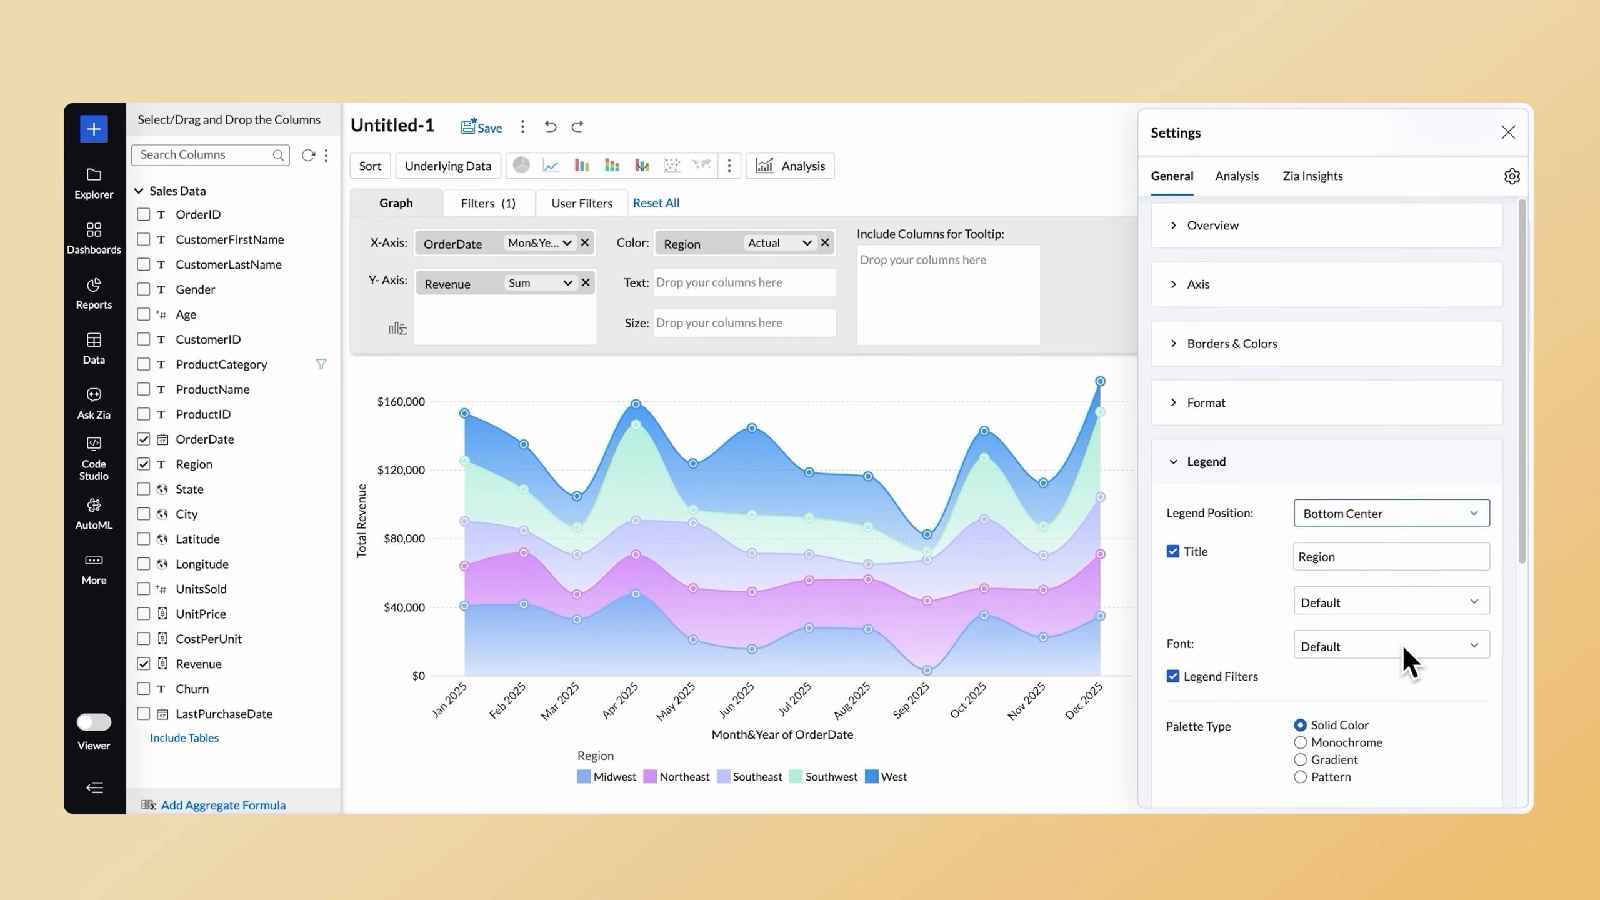
{"action": "left_click", "coordinate": [1183, 480]}
{"action": "left_click", "coordinate": [1429, 594]}
{"action": "left_click", "coordinate": [1097, 349]}
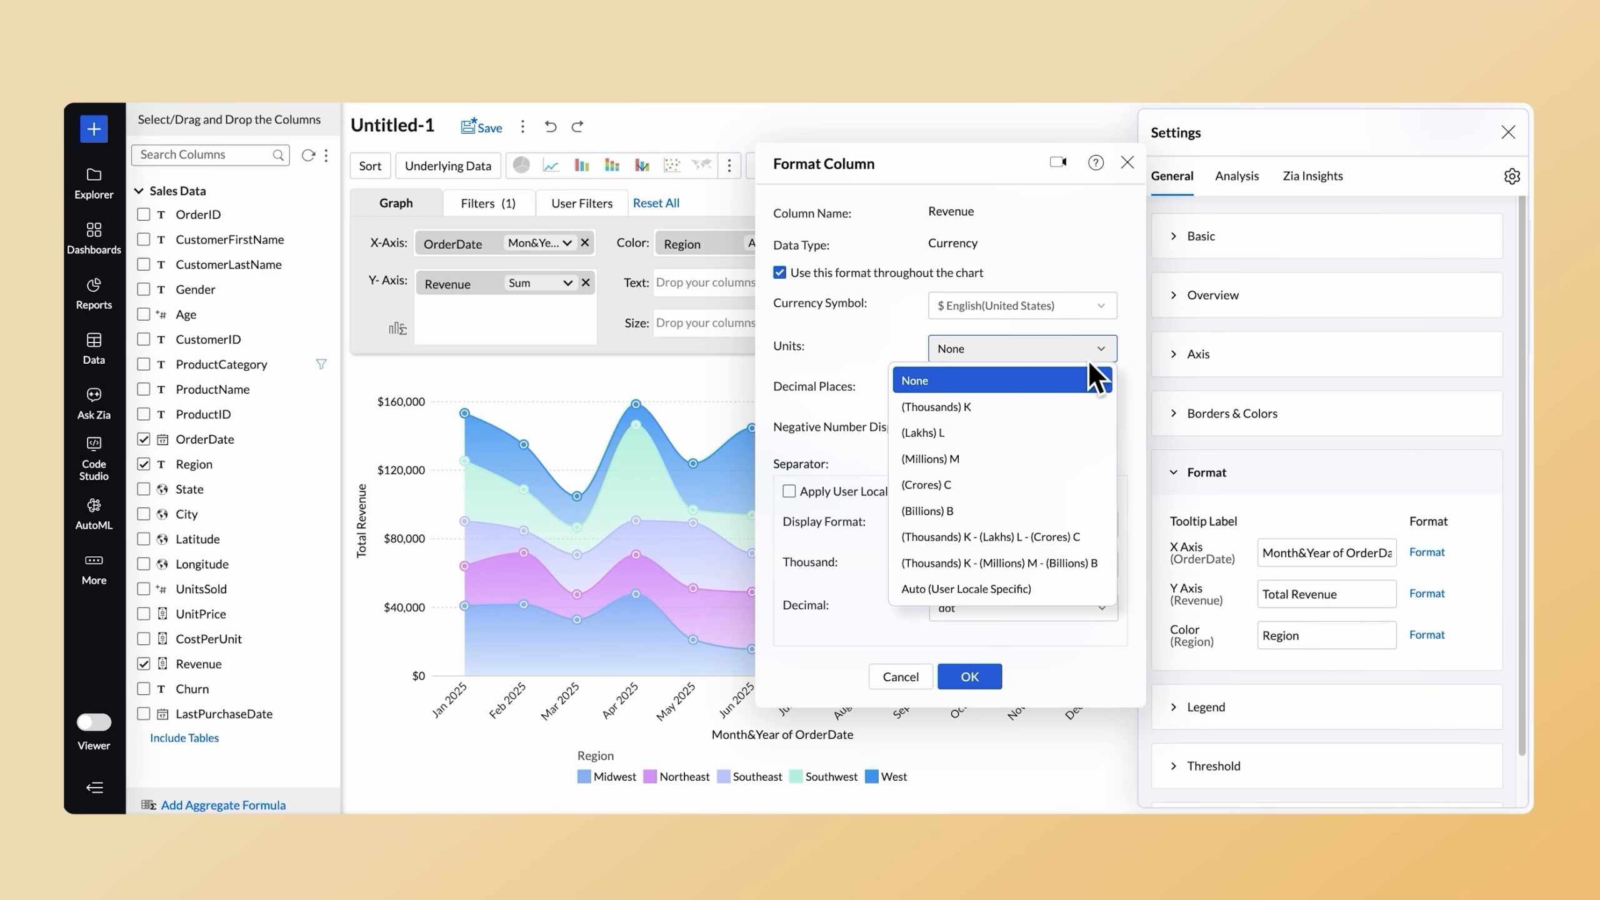
{"action": "left_click", "coordinate": [985, 563]}
{"action": "left_click", "coordinate": [969, 676]}
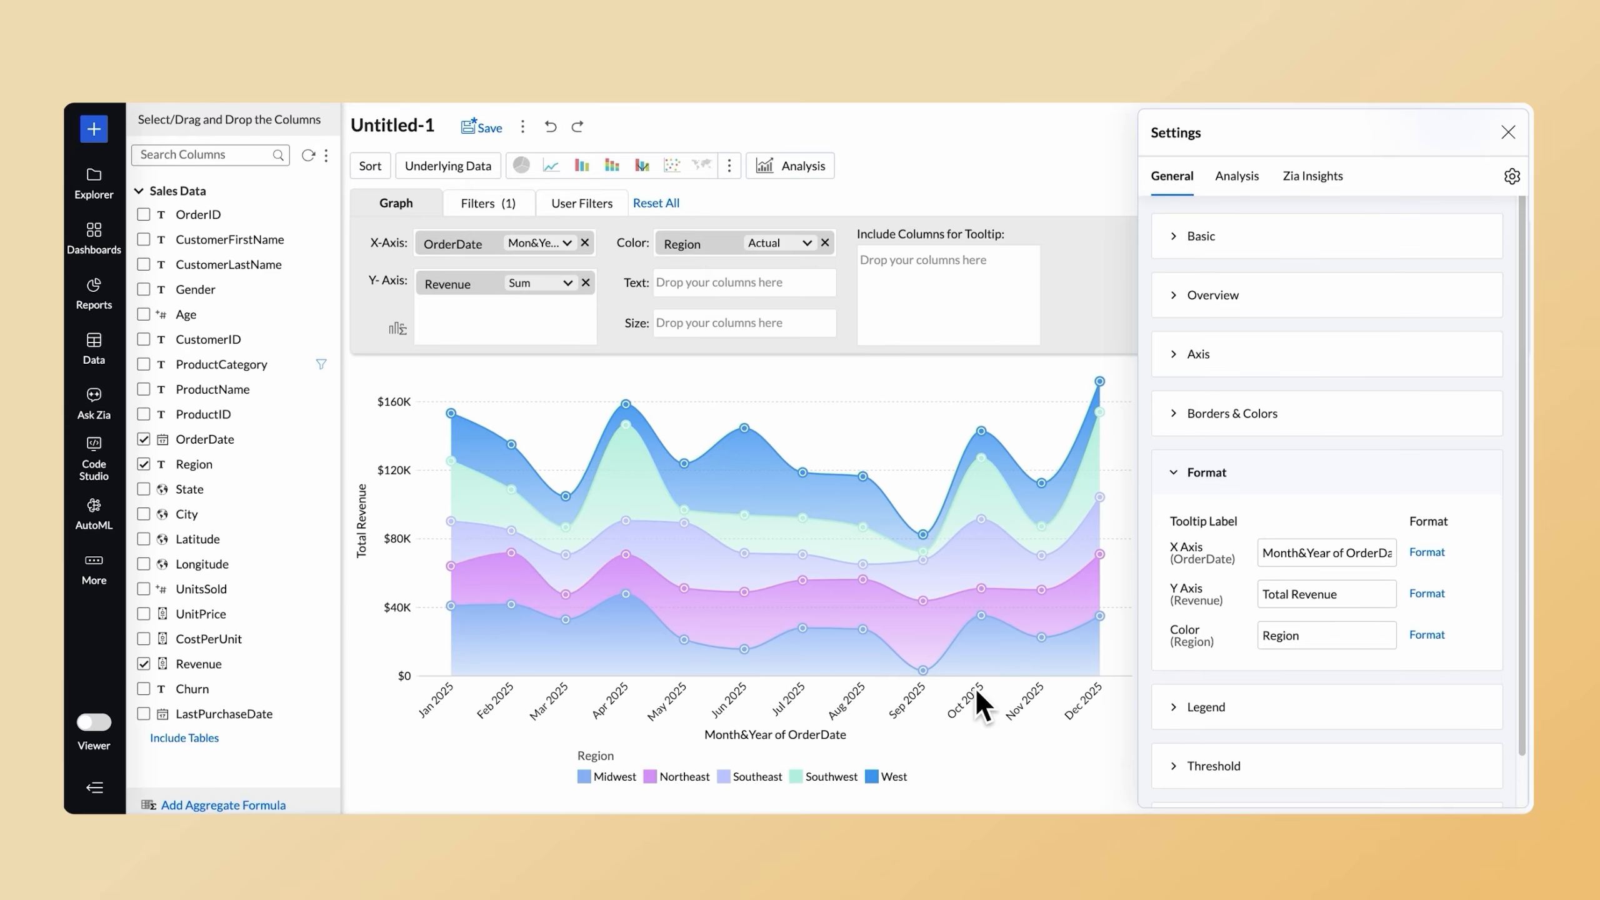
{"action": "left_click", "coordinate": [1178, 359]}
{"action": "left_click", "coordinate": [1322, 629]}
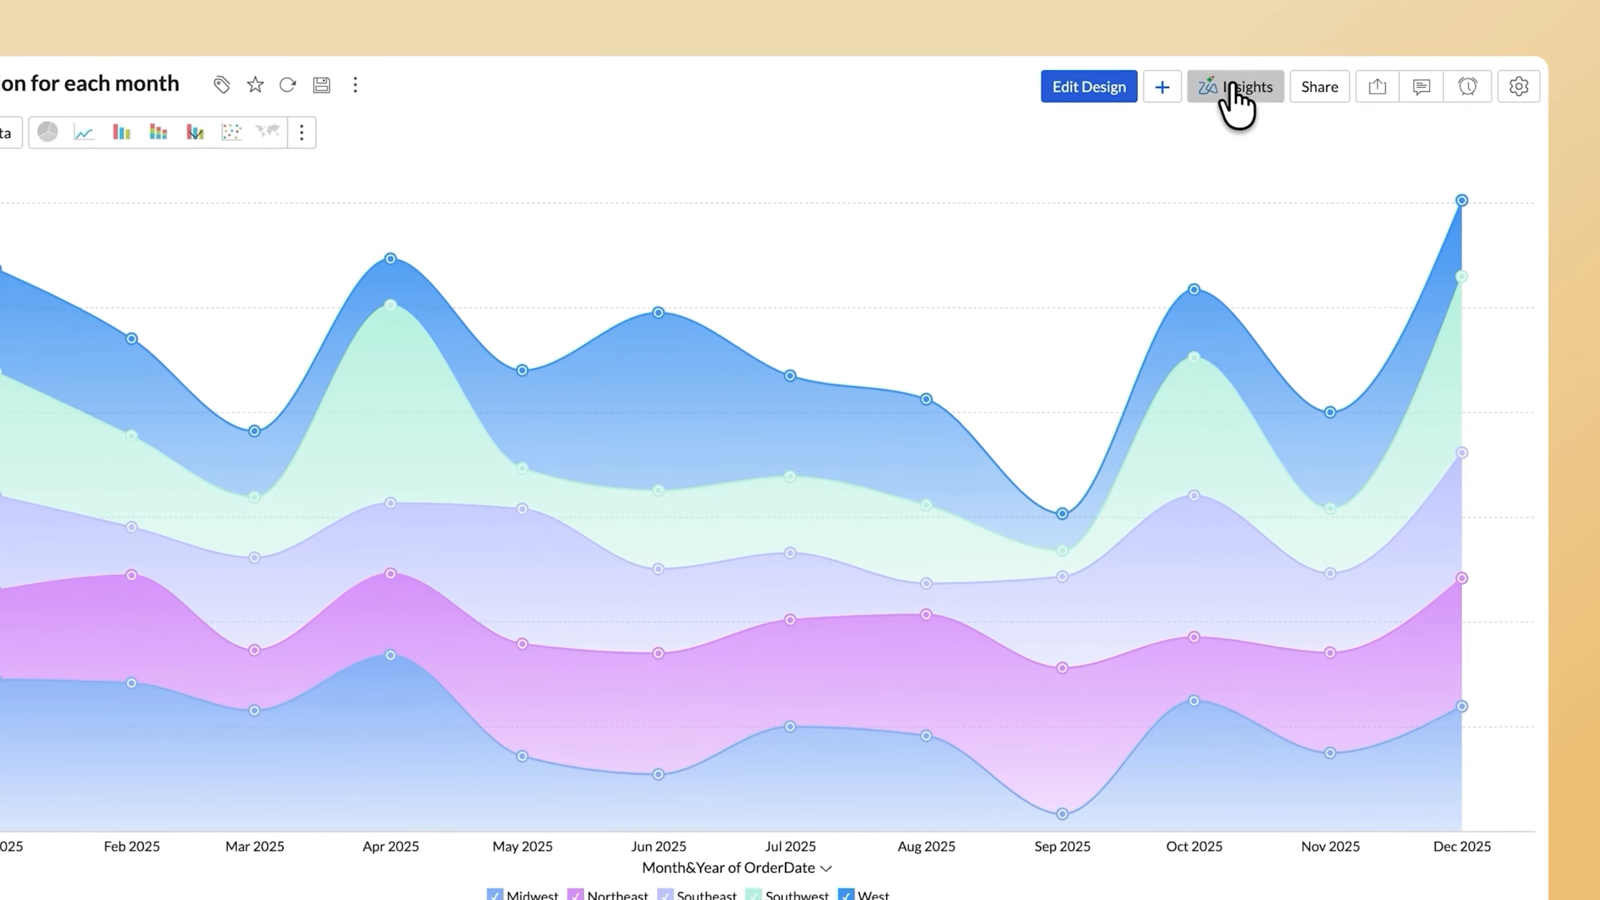
Examine the Zia insights for Revenue by Region for each month in both text and visual form.
{"action": "left_click", "coordinate": [1276, 129]}
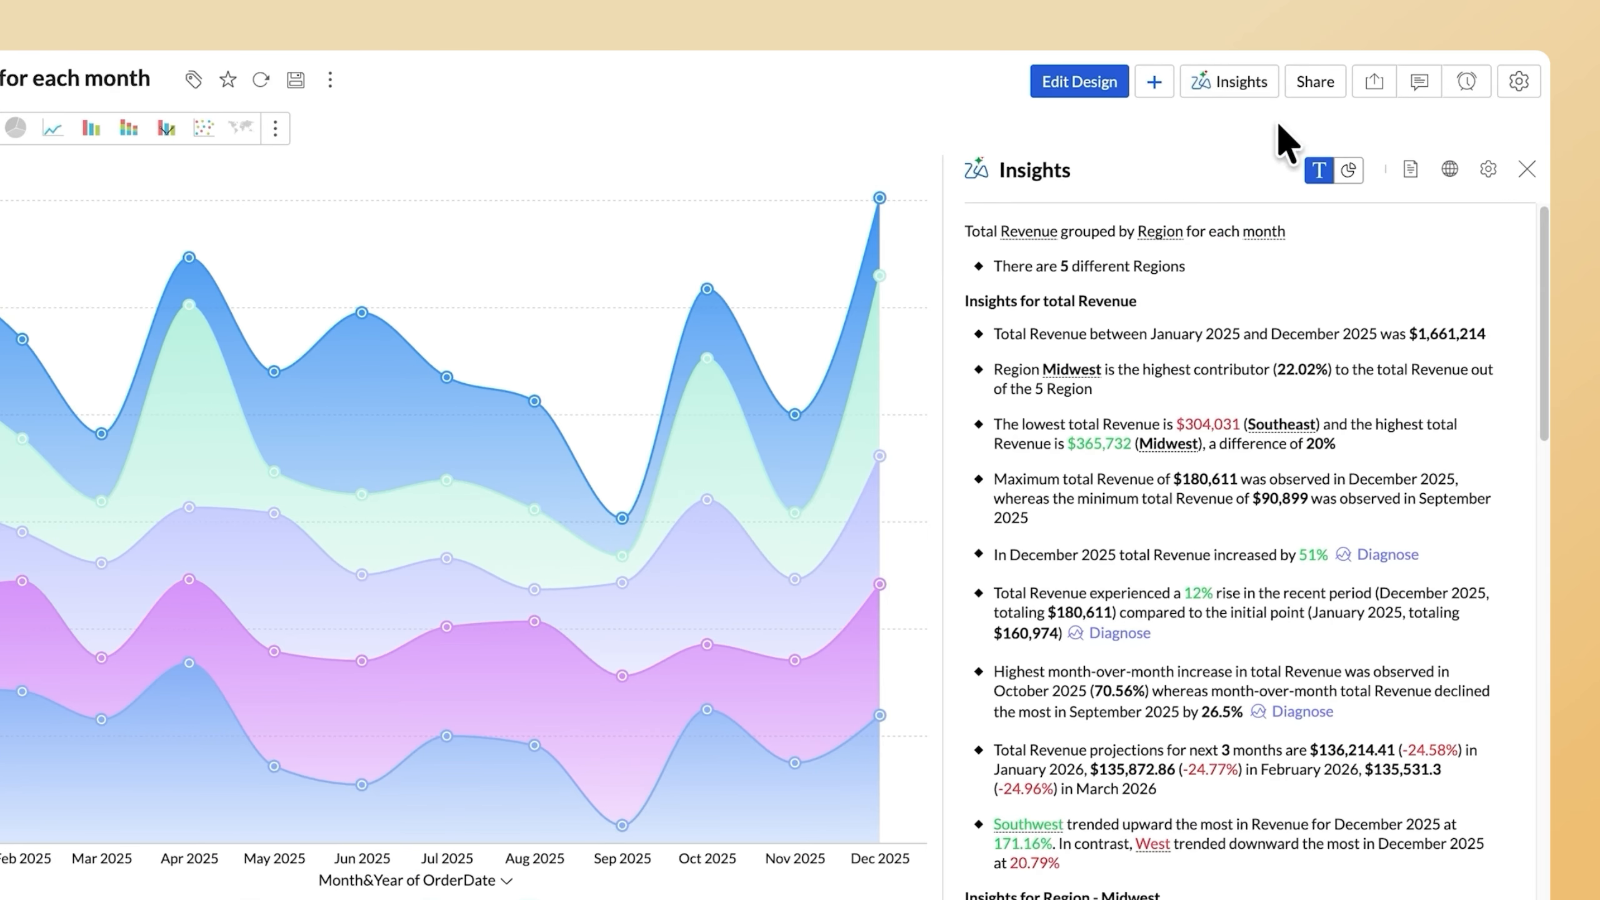
{"action": "scroll", "coordinate": [1499, 285], "scroll_direction": "down", "scroll_amount": 6}
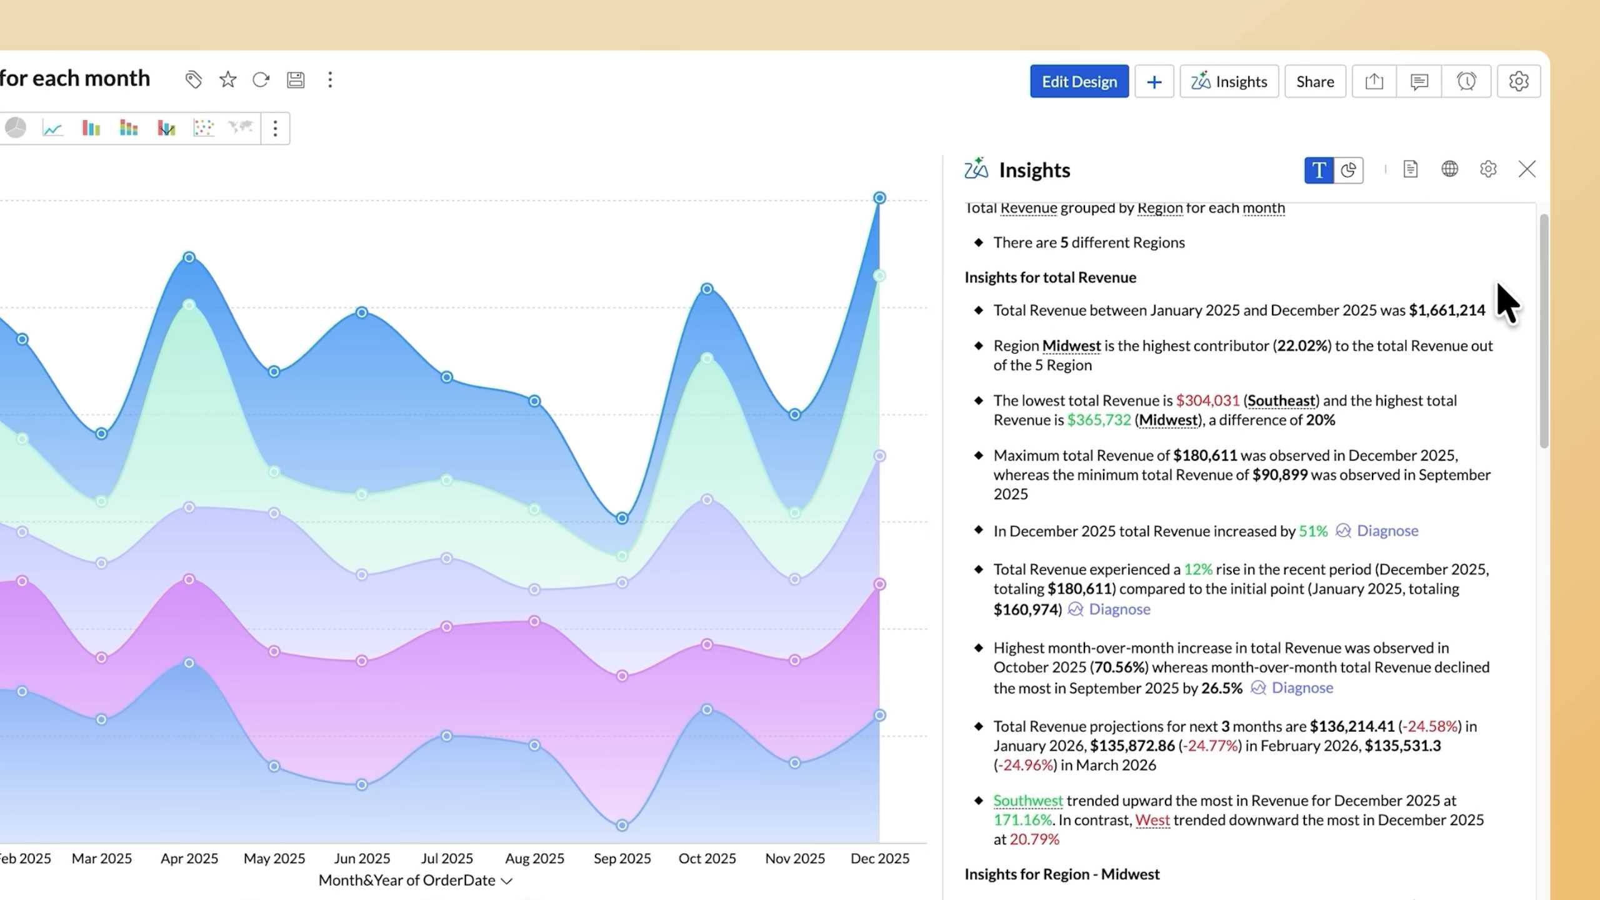
{"action": "scroll", "coordinate": [1500, 287], "scroll_direction": "down", "scroll_amount": 9}
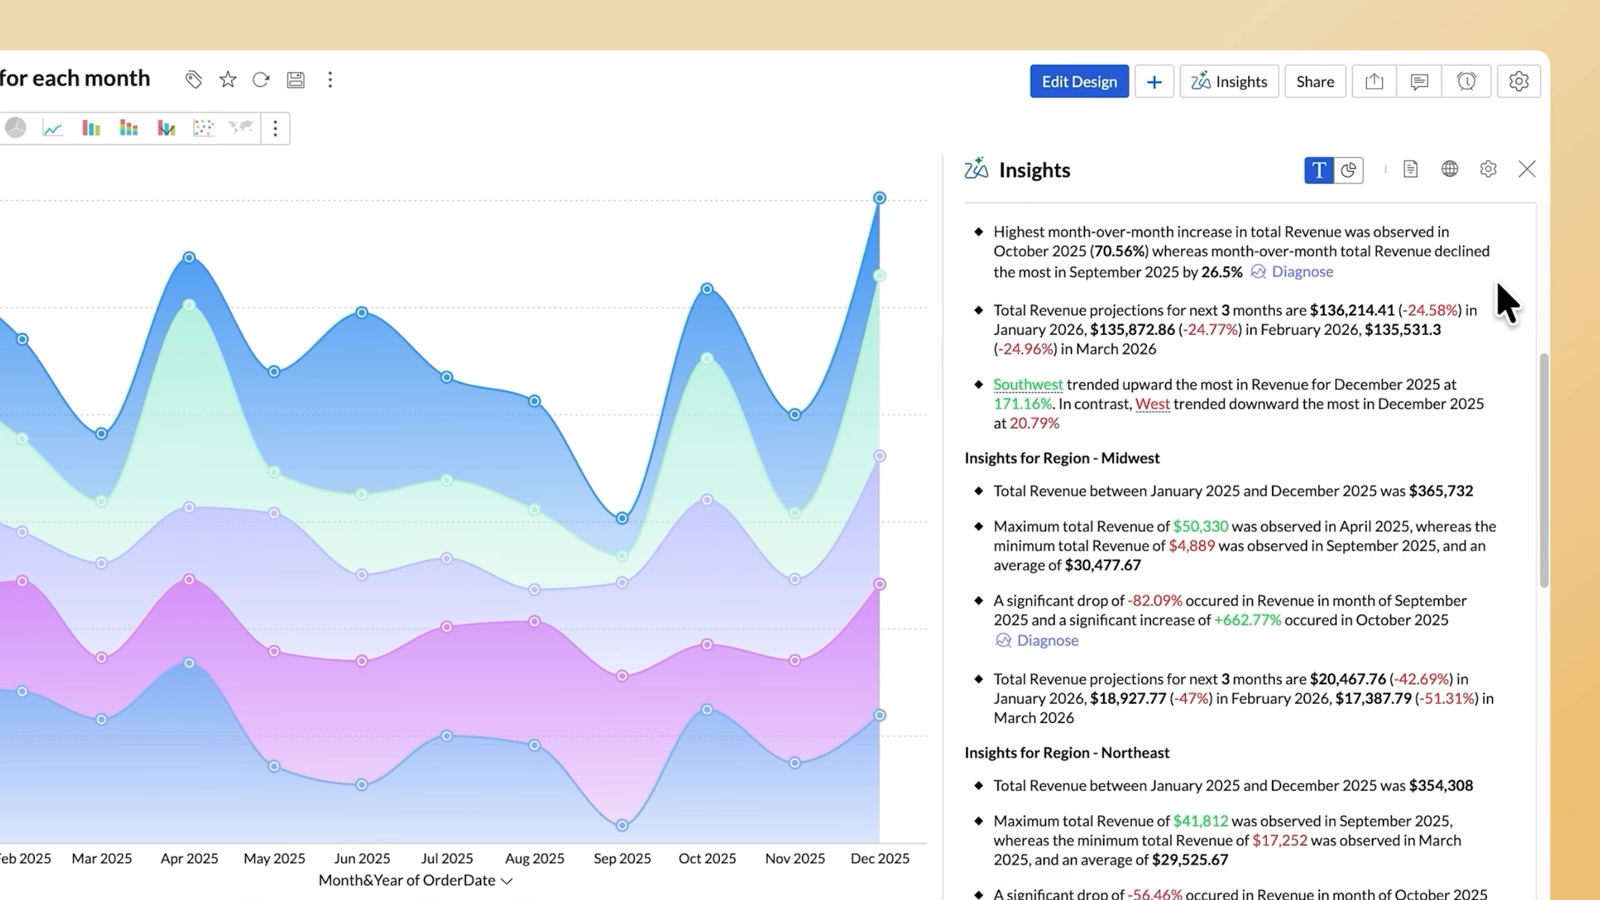
{"action": "scroll", "coordinate": [1500, 284], "scroll_direction": "down", "scroll_amount": 1}
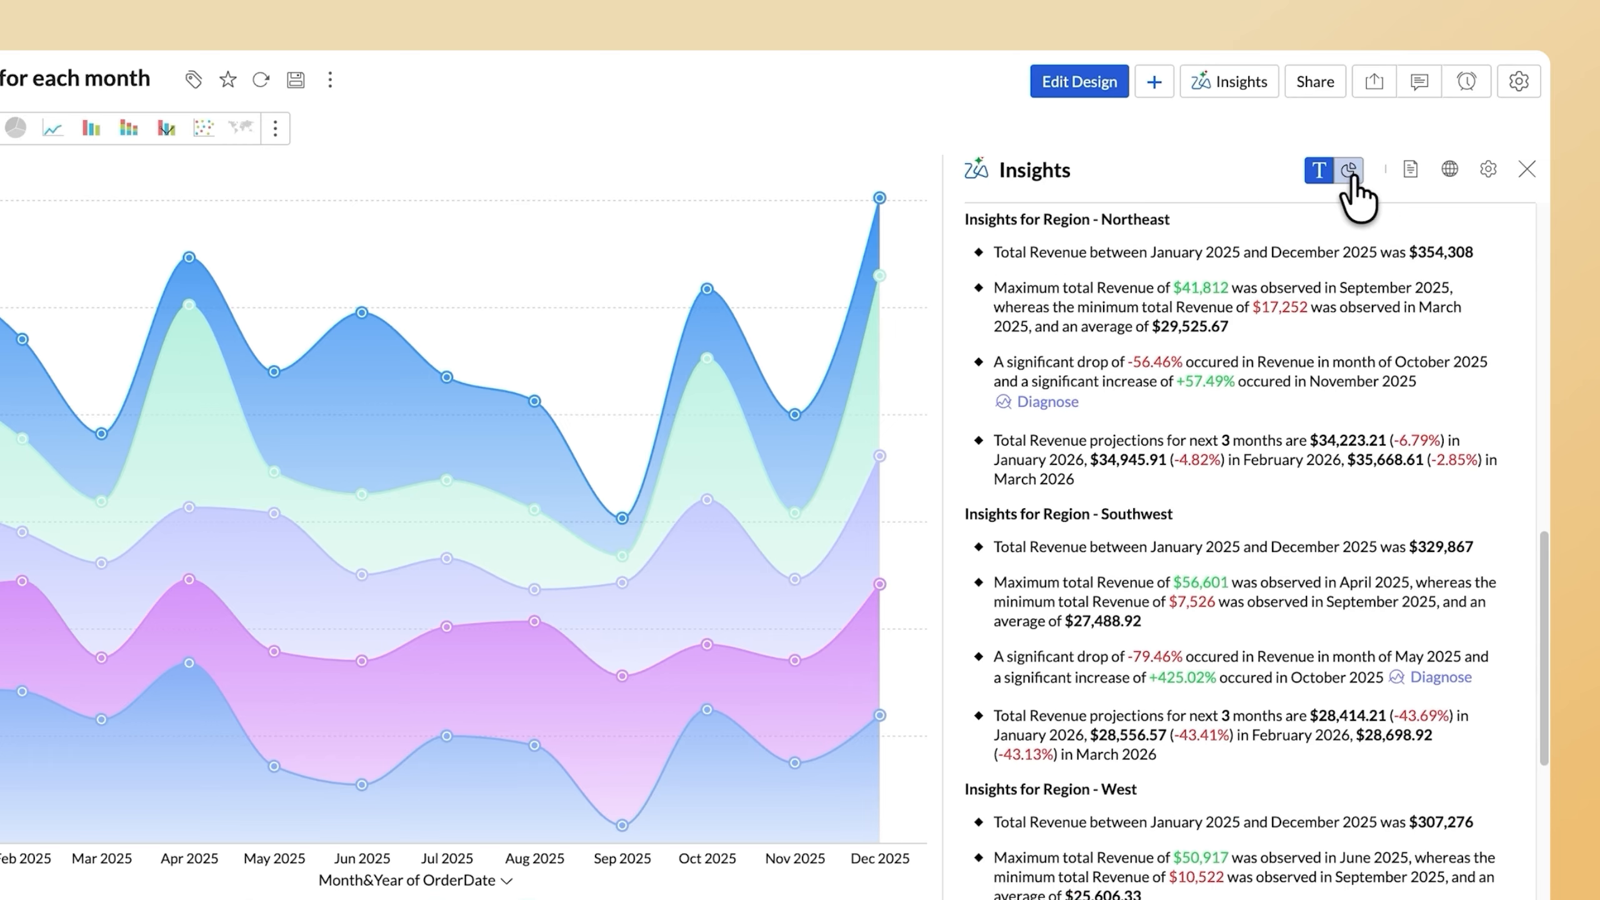
{"action": "left_click", "coordinate": [1349, 171]}
{"action": "scroll", "coordinate": [1494, 351], "scroll_direction": "down", "scroll_amount": 10}
{"action": "scroll", "coordinate": [1485, 343], "scroll_direction": "up", "scroll_amount": 11}
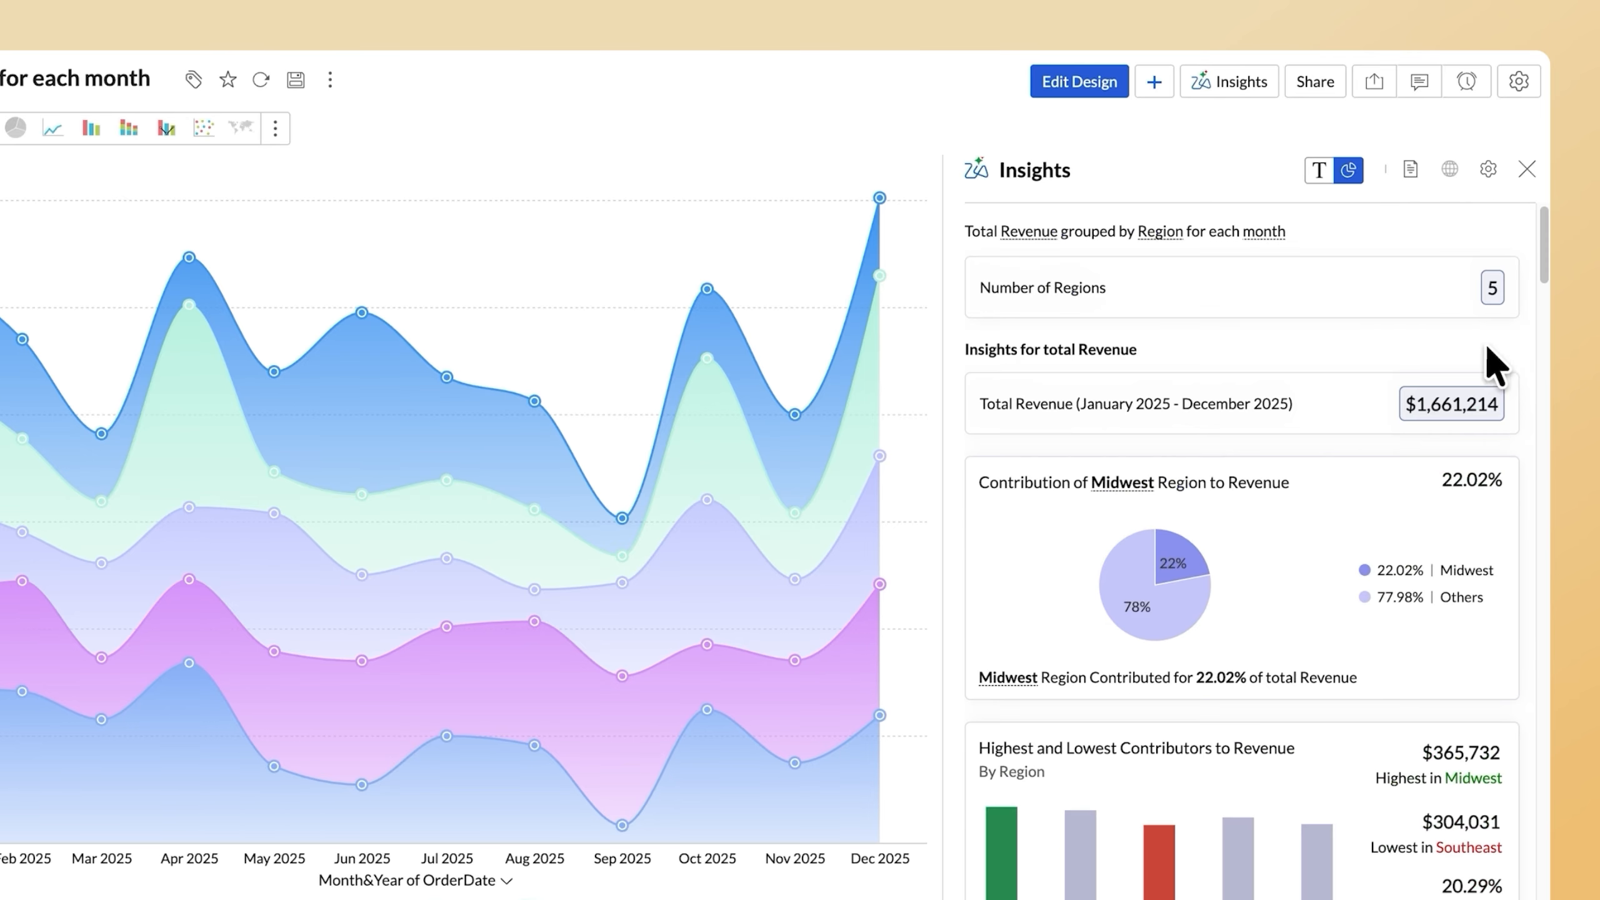
{"action": "left_click", "coordinate": [1318, 170]}
Diagnose the Midwest region's September 2025 revenue drop and expand its top drivers and recommendations.
{"action": "scroll", "coordinate": [1386, 473], "scroll_direction": "down", "scroll_amount": 8}
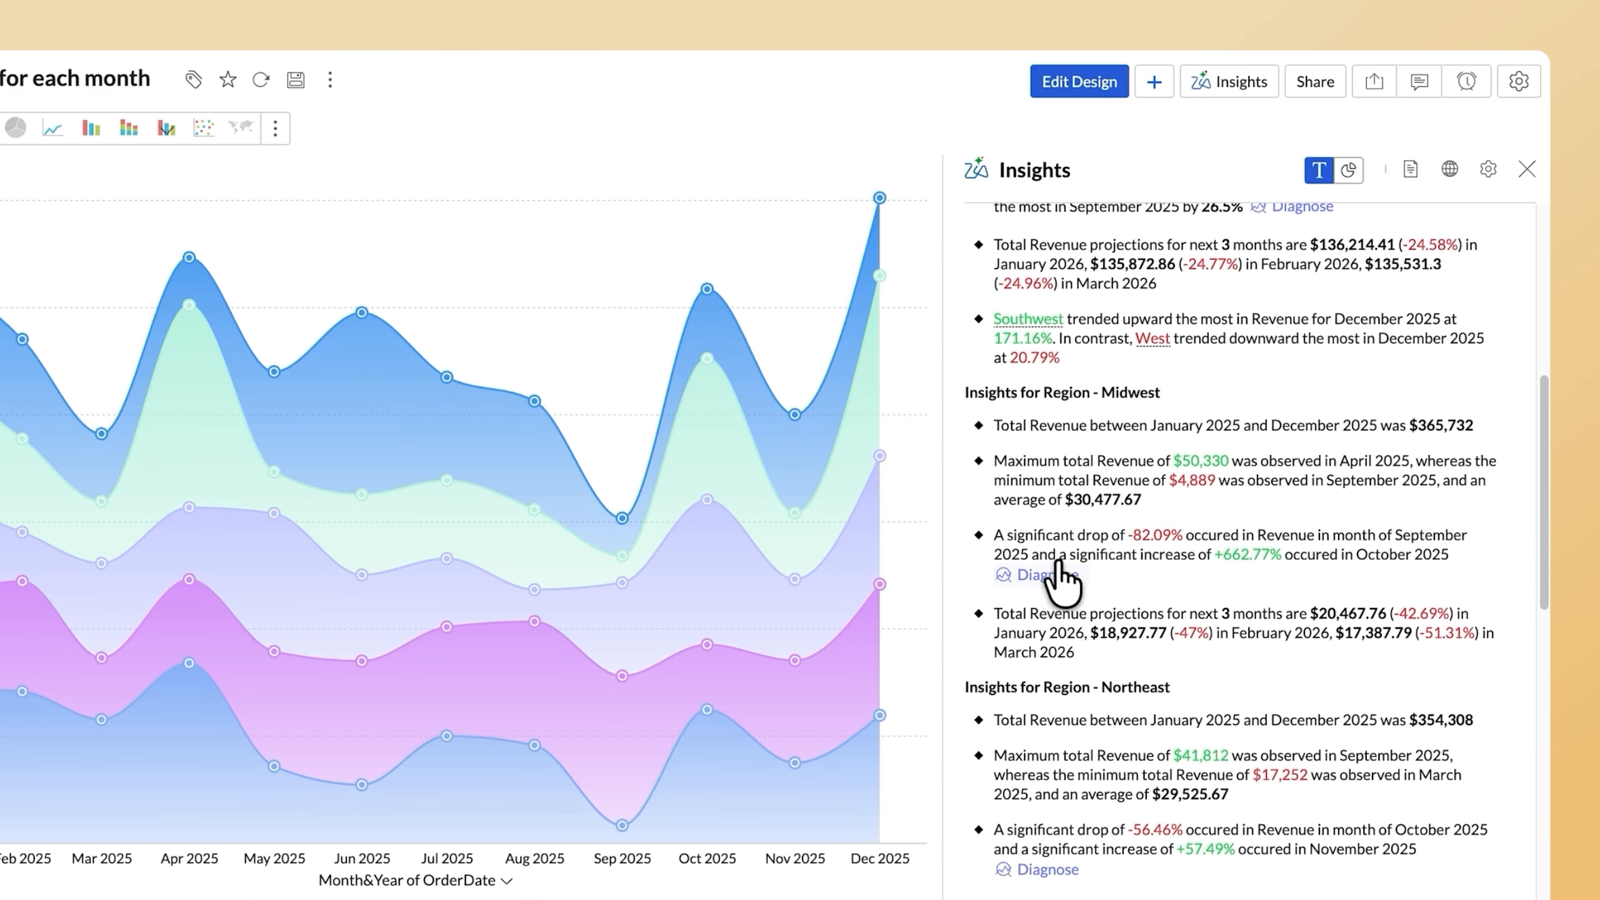
{"action": "left_click", "coordinate": [1049, 575]}
{"action": "left_click", "coordinate": [1072, 615]}
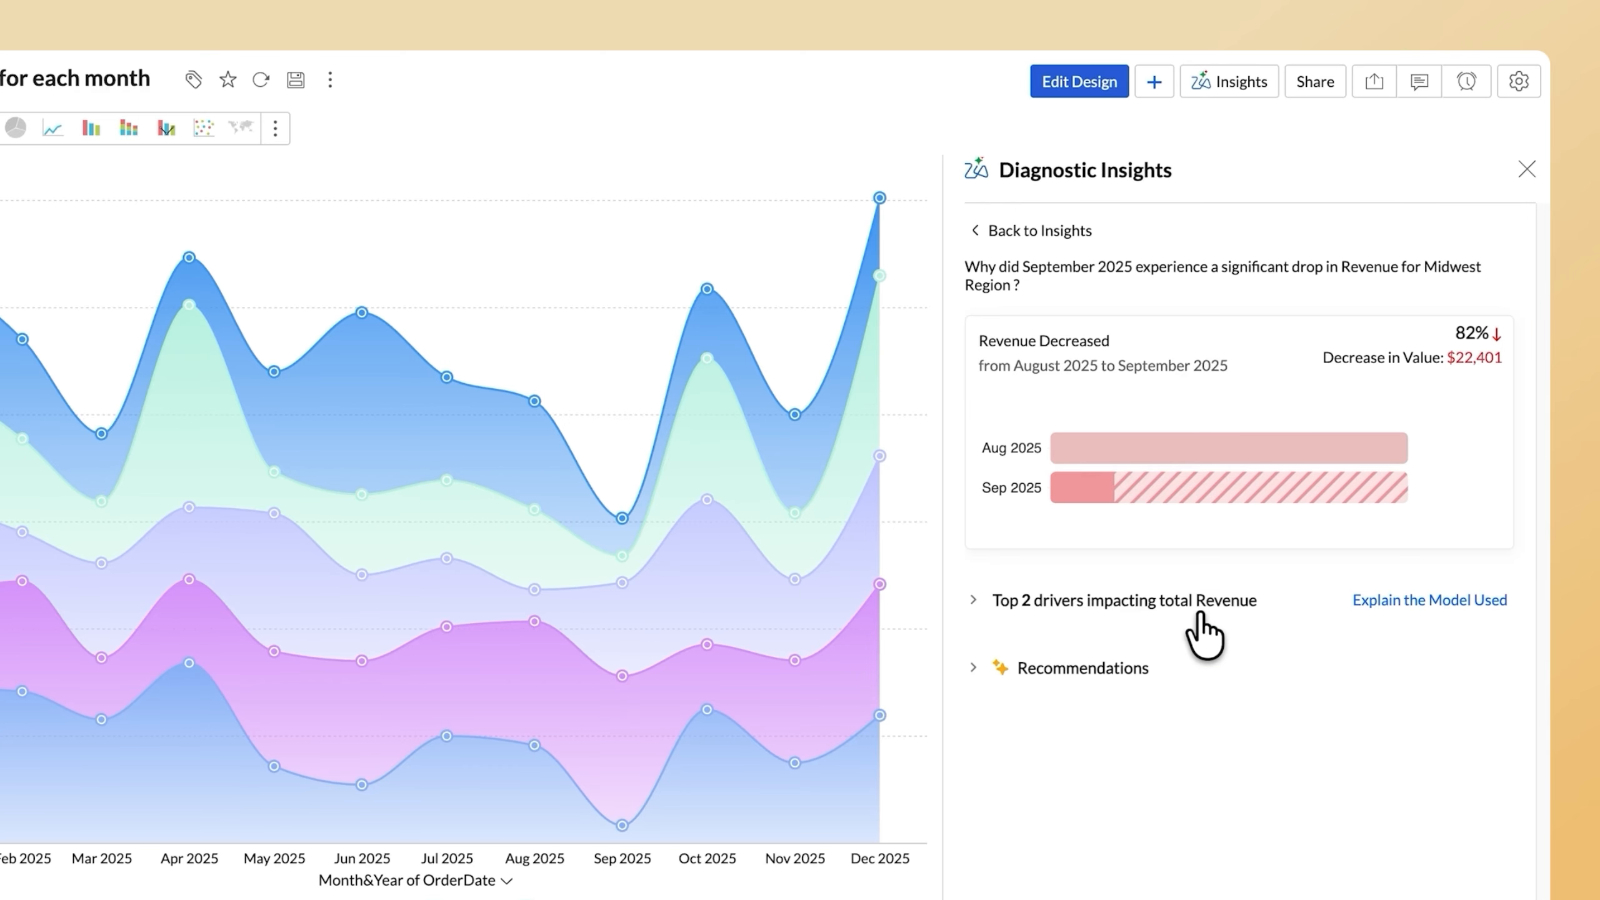
{"action": "left_click", "coordinate": [973, 601]}
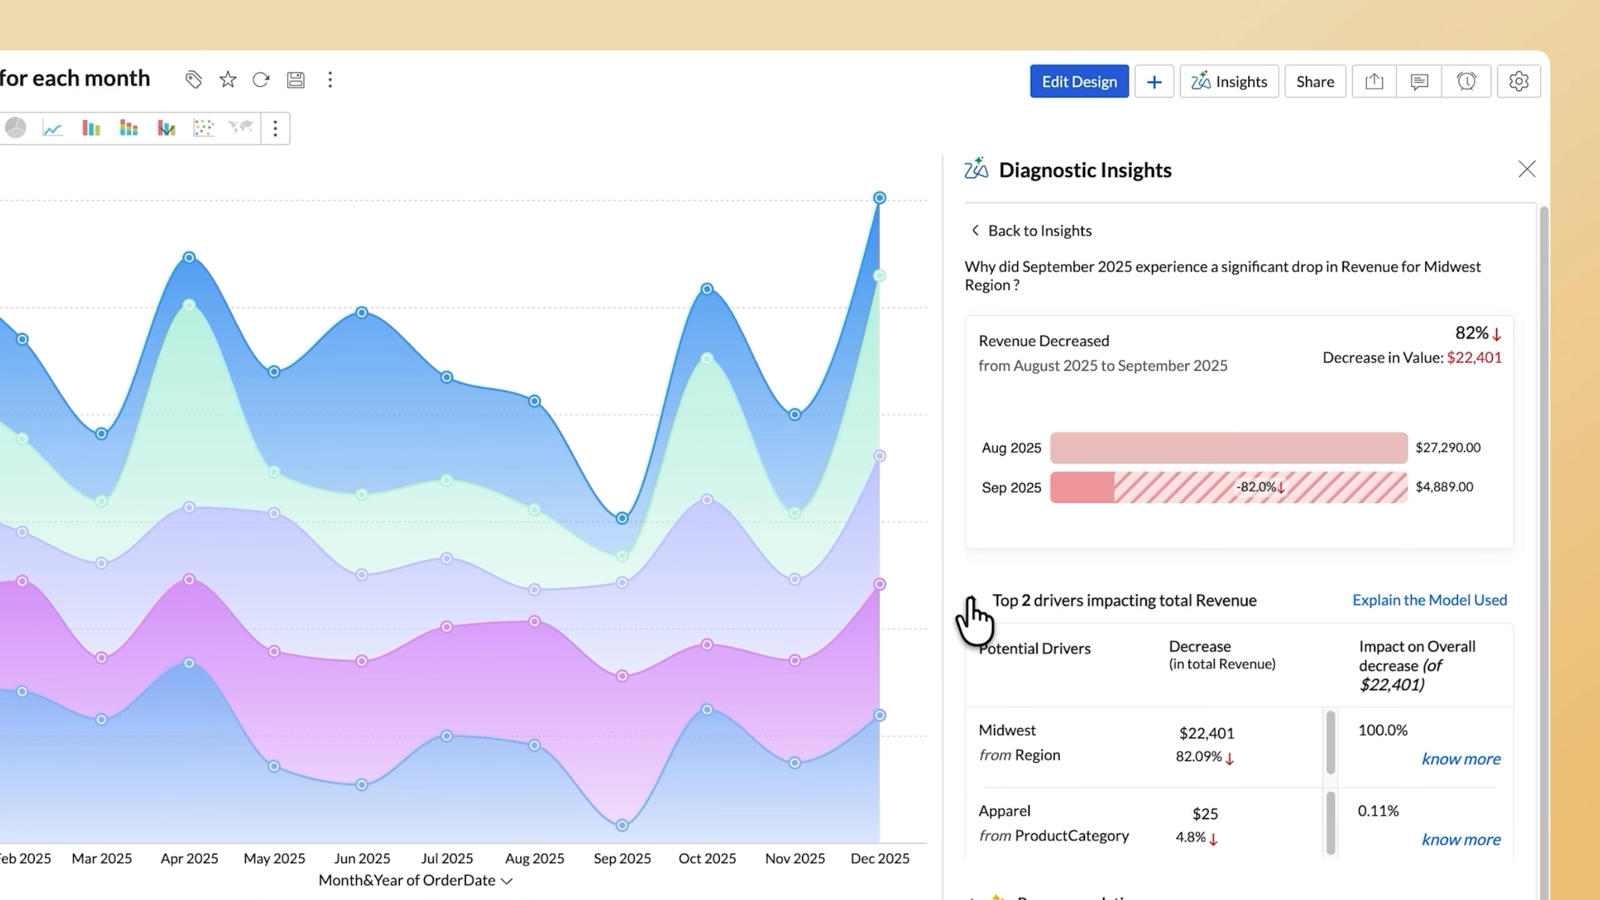
{"action": "scroll", "coordinate": [1477, 738], "scroll_direction": "down", "scroll_amount": 1}
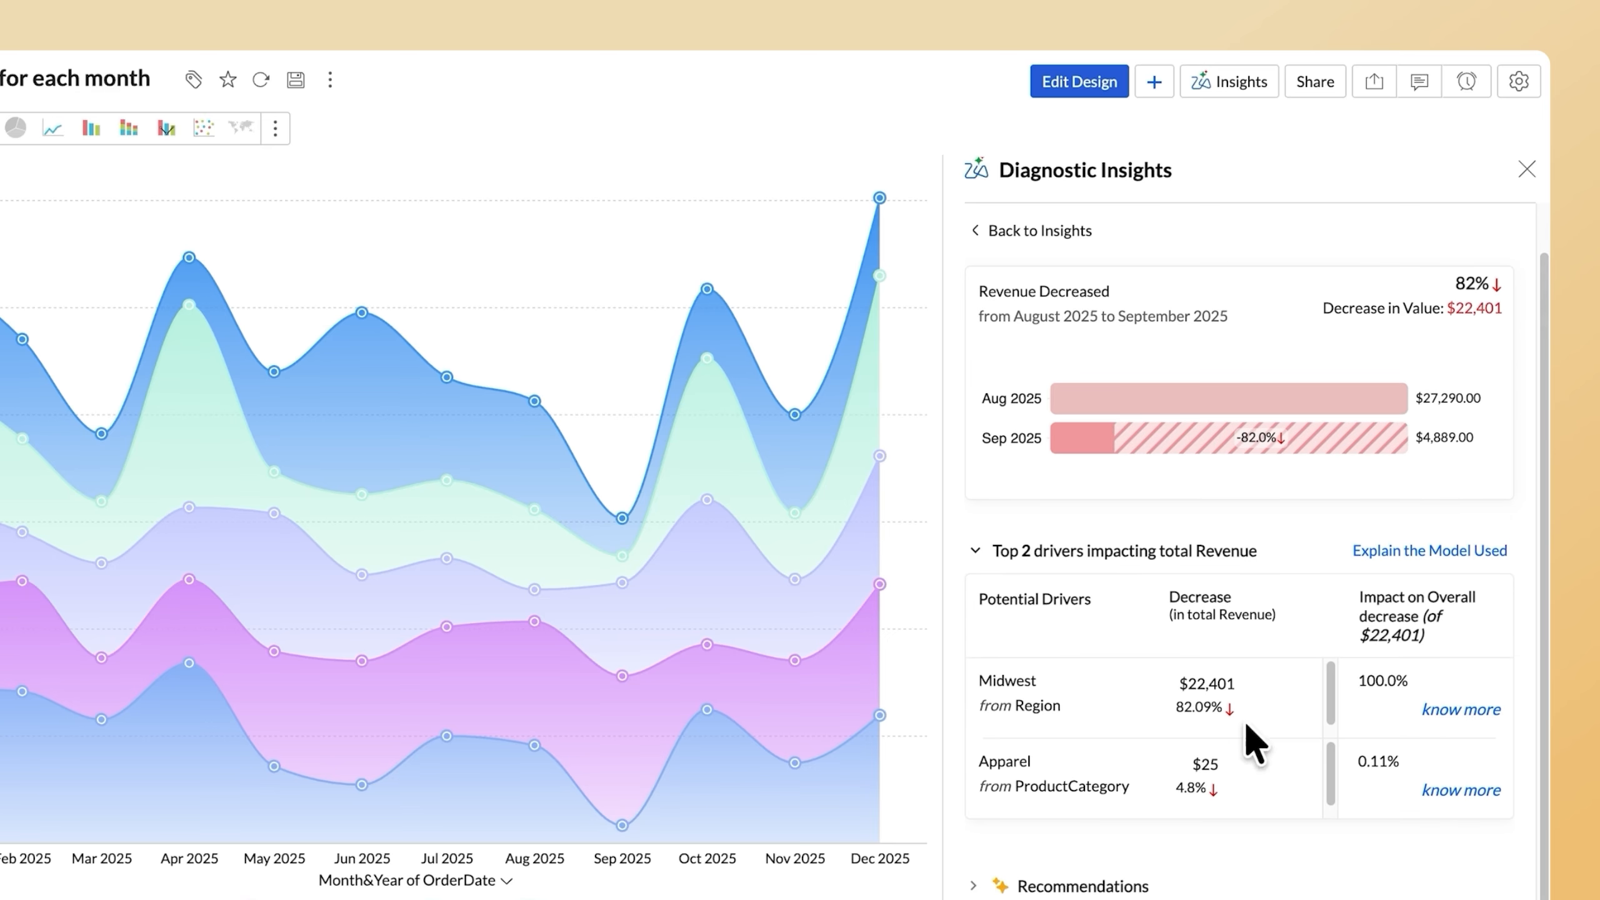
{"action": "left_click", "coordinate": [973, 886]}
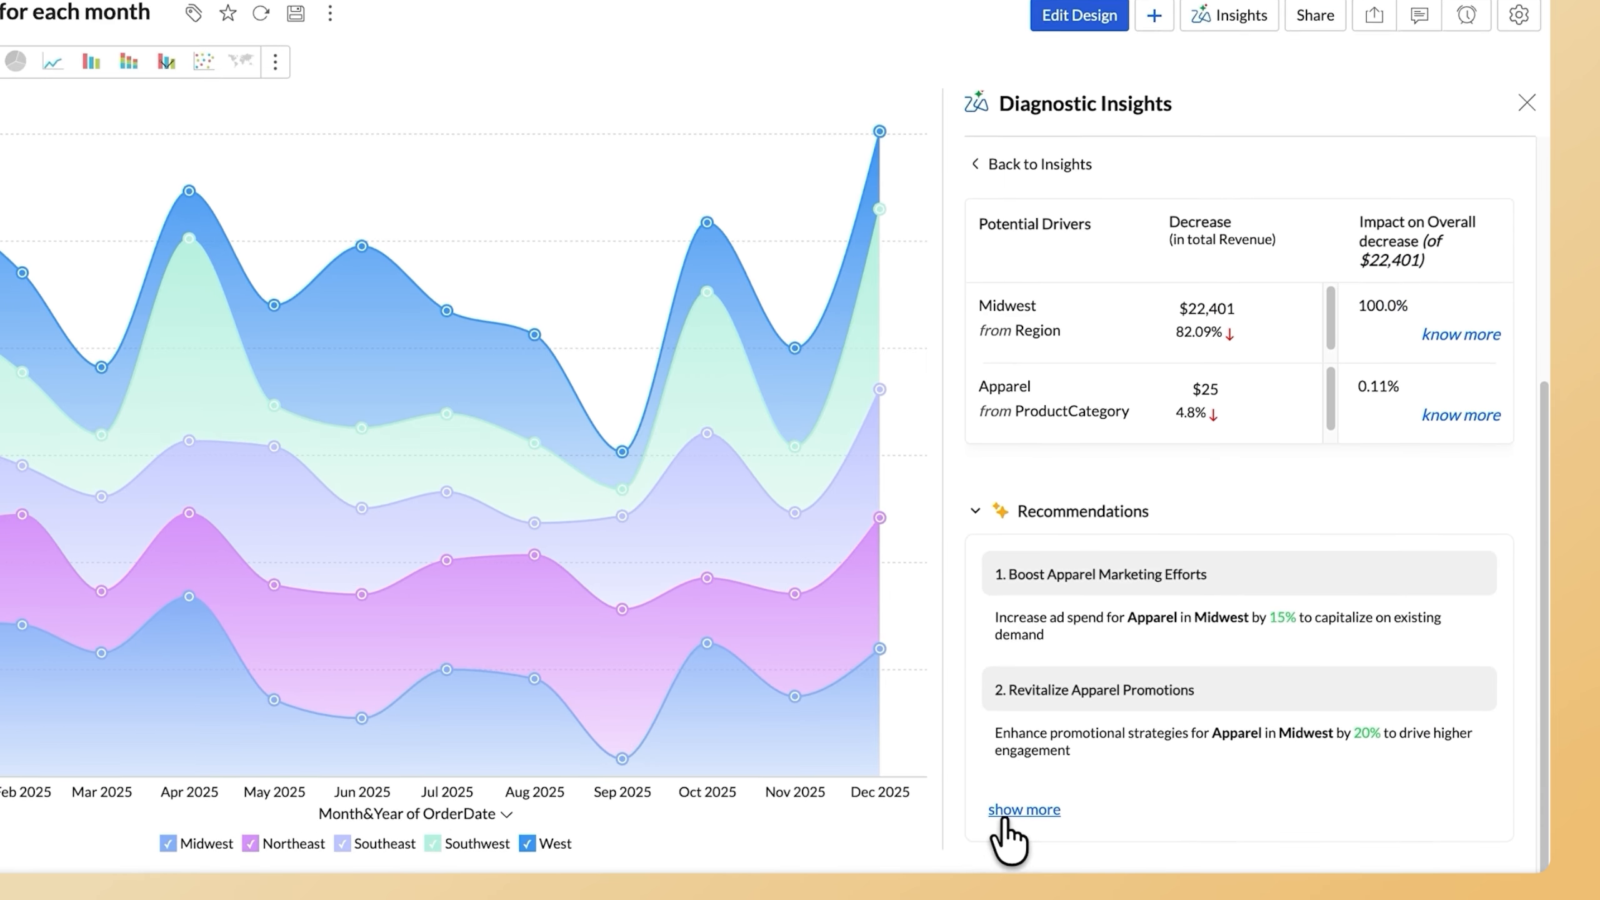
{"action": "left_click", "coordinate": [1006, 880]}
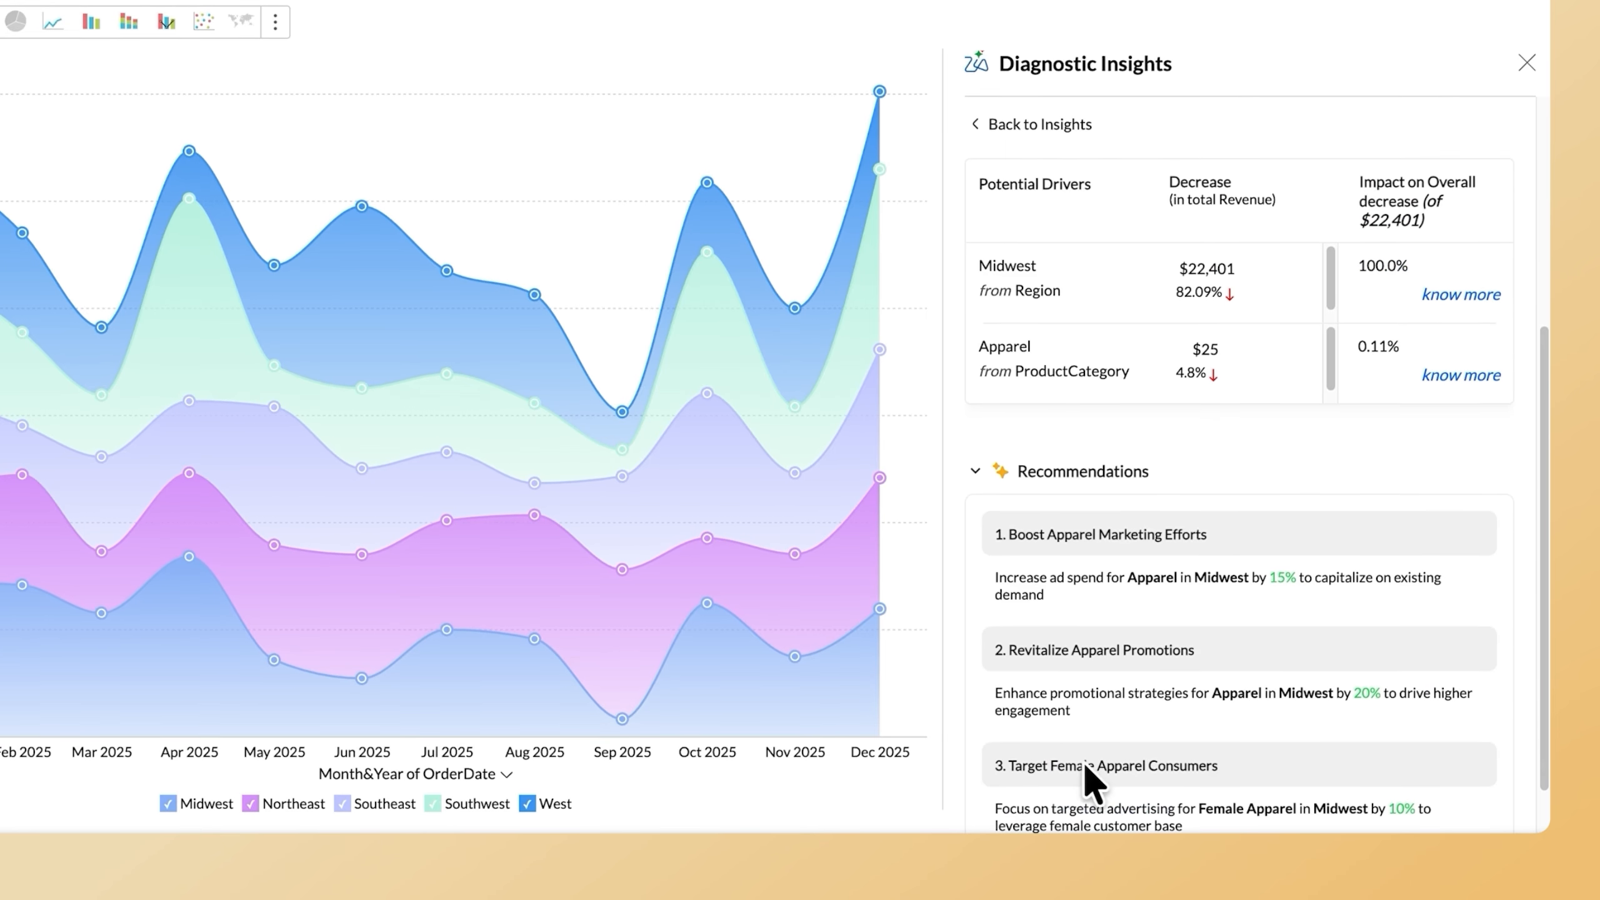
Read the remaining recommendations in the diagnostic insights for the Midwest revenue drop.
{"action": "scroll", "coordinate": [1507, 733], "scroll_direction": "down", "scroll_amount": 1}
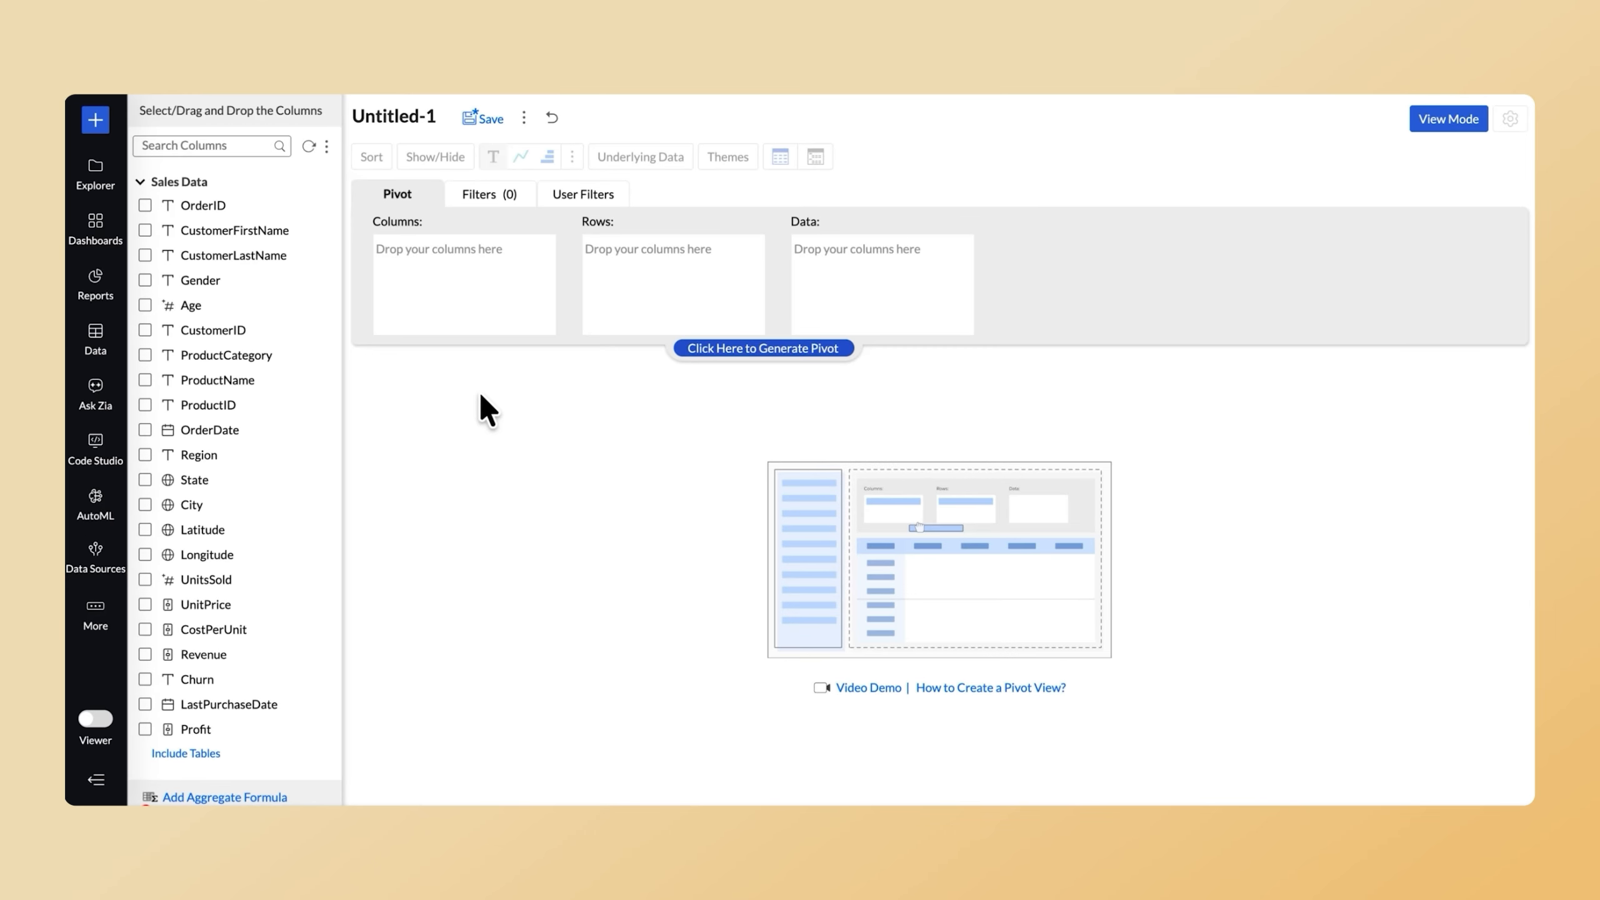
Build a pivot with ProductCategory as columns, OrderDate by month and year as rows, and summed Revenue as data.
{"action": "left_click_drag", "start_coordinate": [227, 355], "coordinate": [478, 272]}
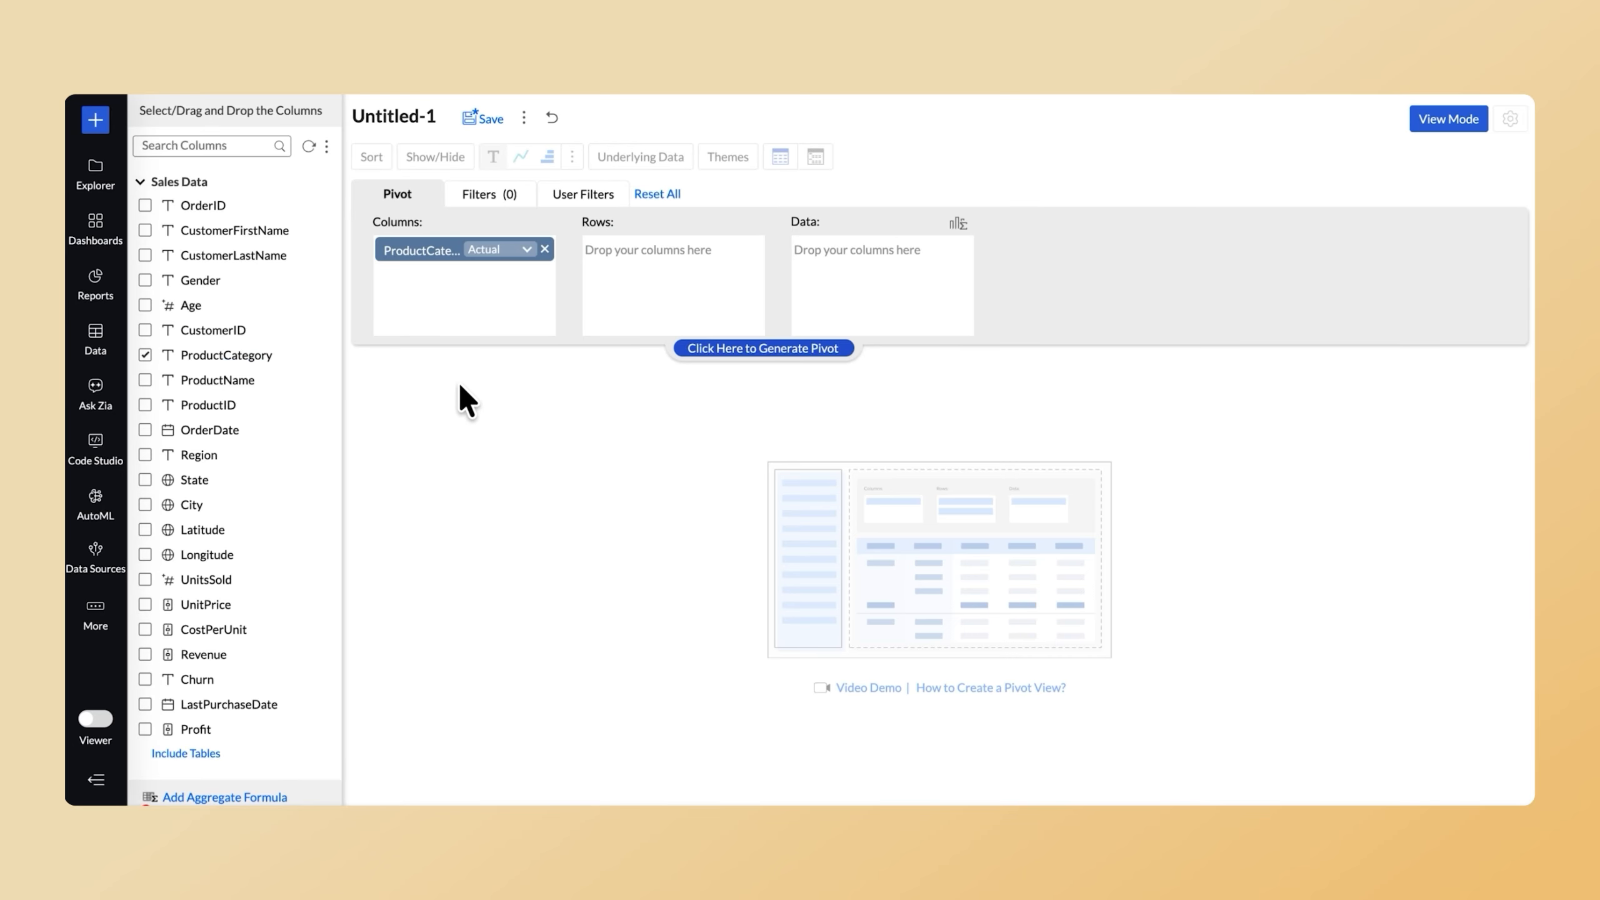
{"action": "left_click_drag", "start_coordinate": [318, 442], "coordinate": [830, 235]}
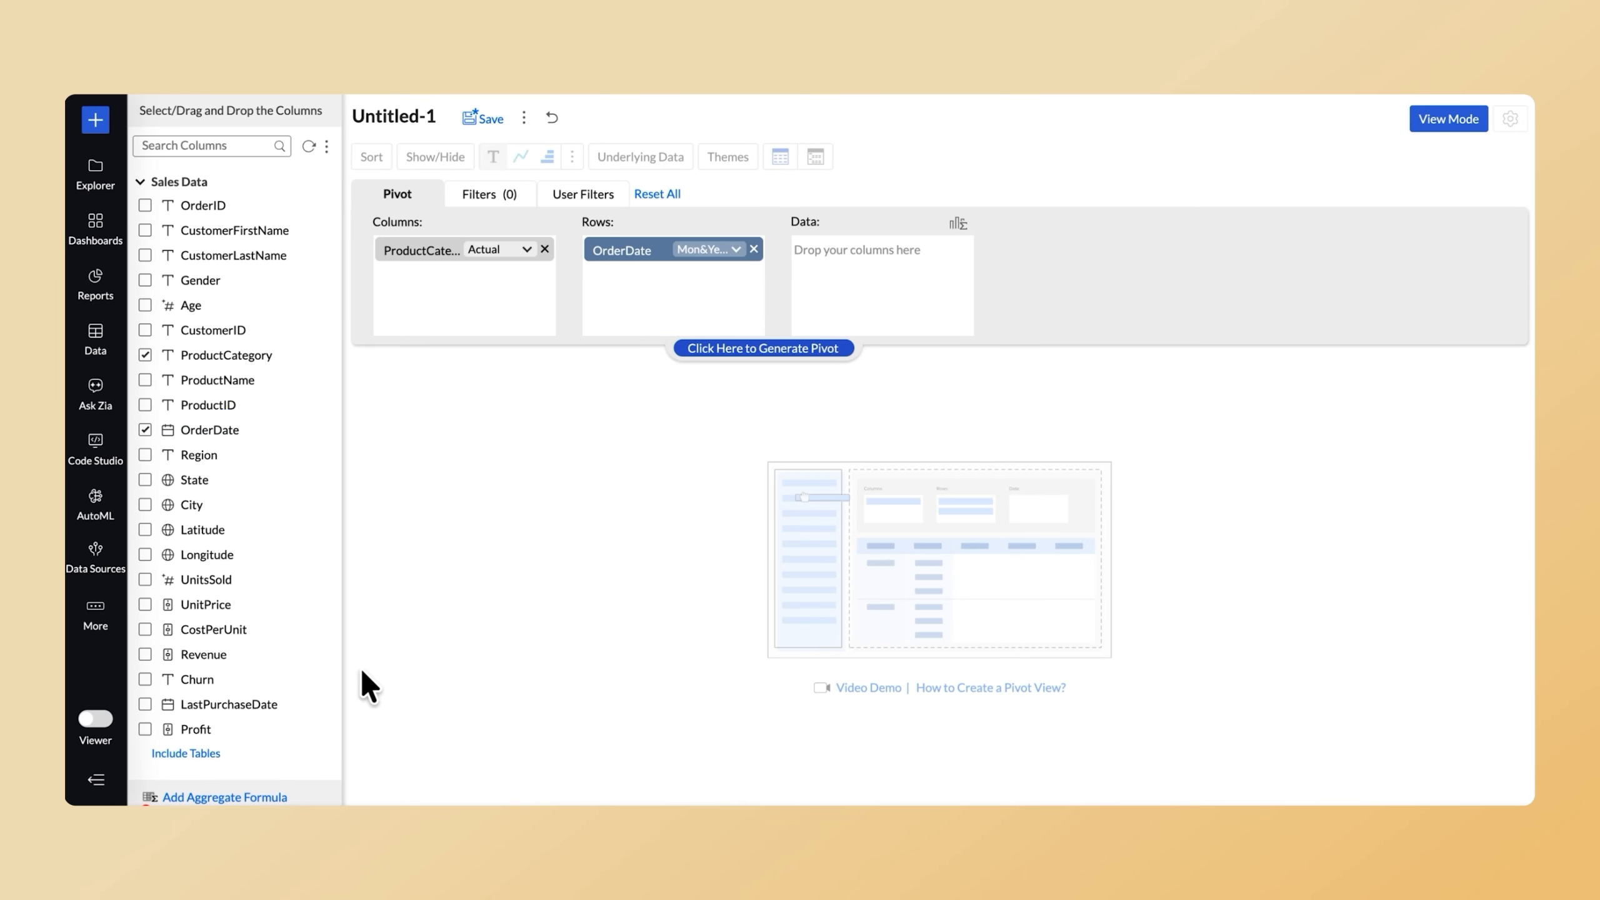
{"action": "left_click_drag", "start_coordinate": [305, 658], "coordinate": [964, 328]}
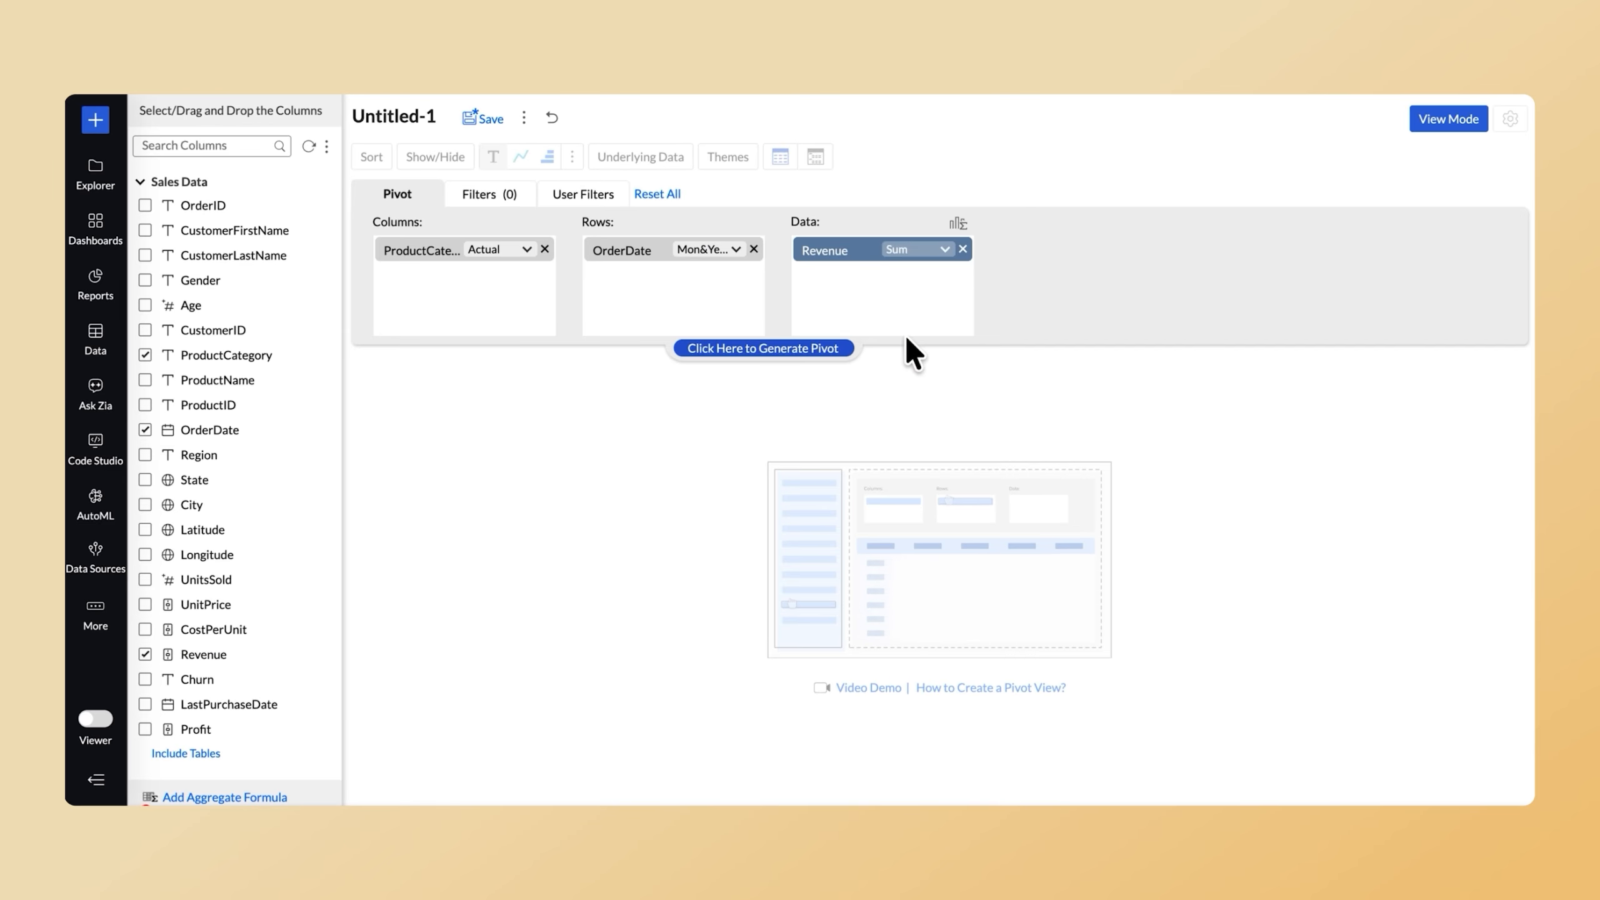
Sort the pivot rows ascending by Appliances revenue, and restore the ascending order by Month&Year of OrderDate.
{"action": "right_click", "coordinate": [809, 356]}
{"action": "mouse_move", "coordinate": [844, 407]}
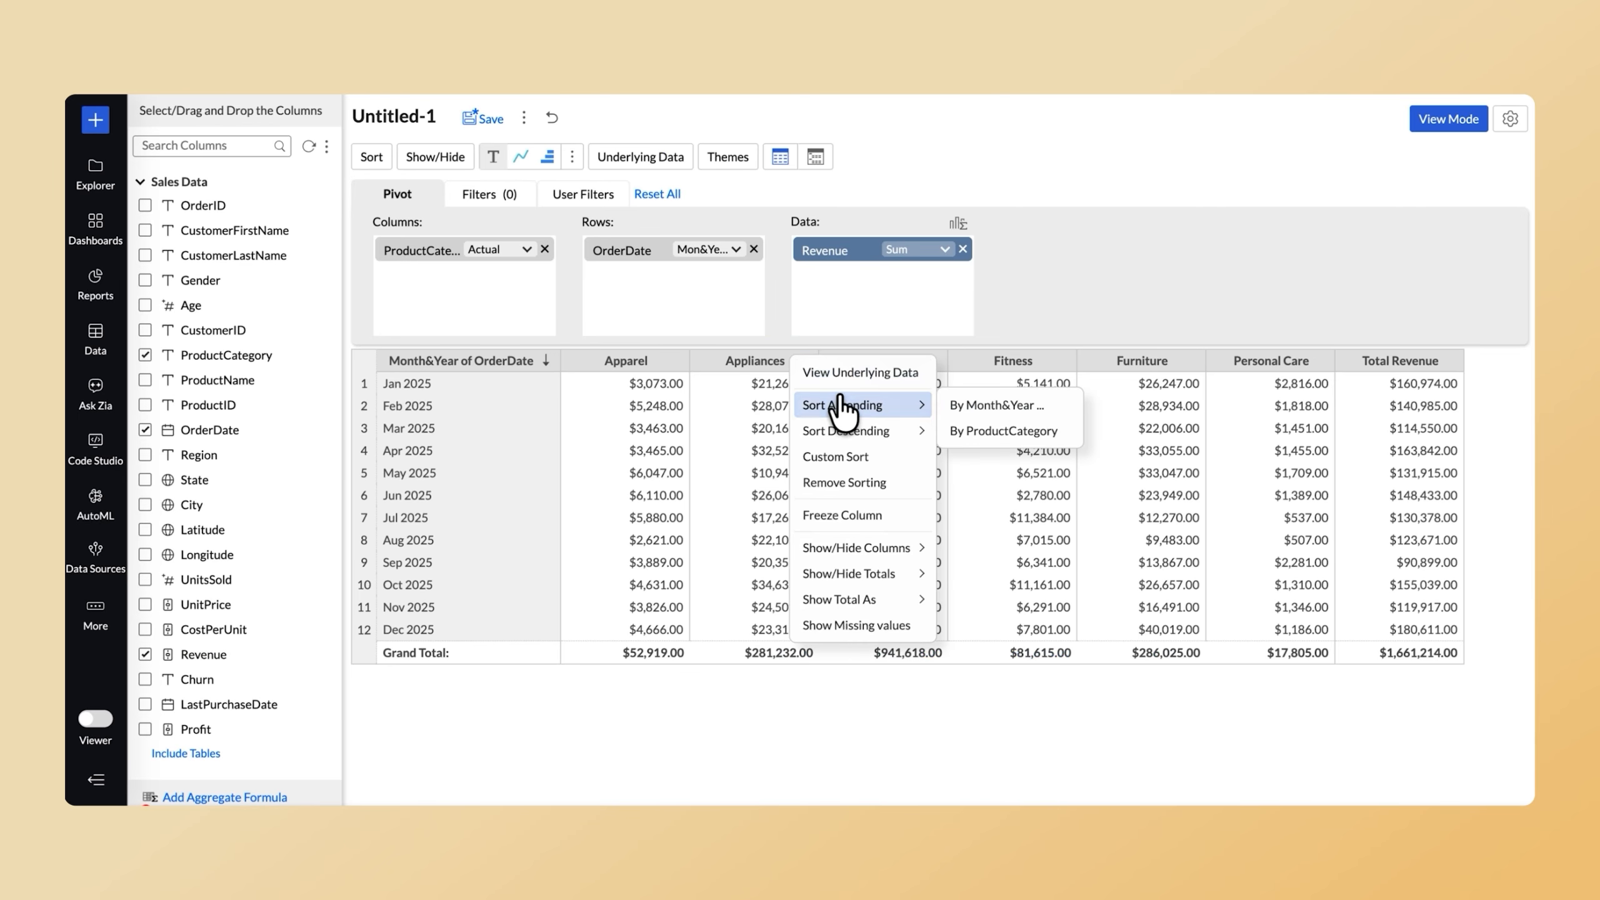
{"action": "left_click", "coordinate": [958, 406]}
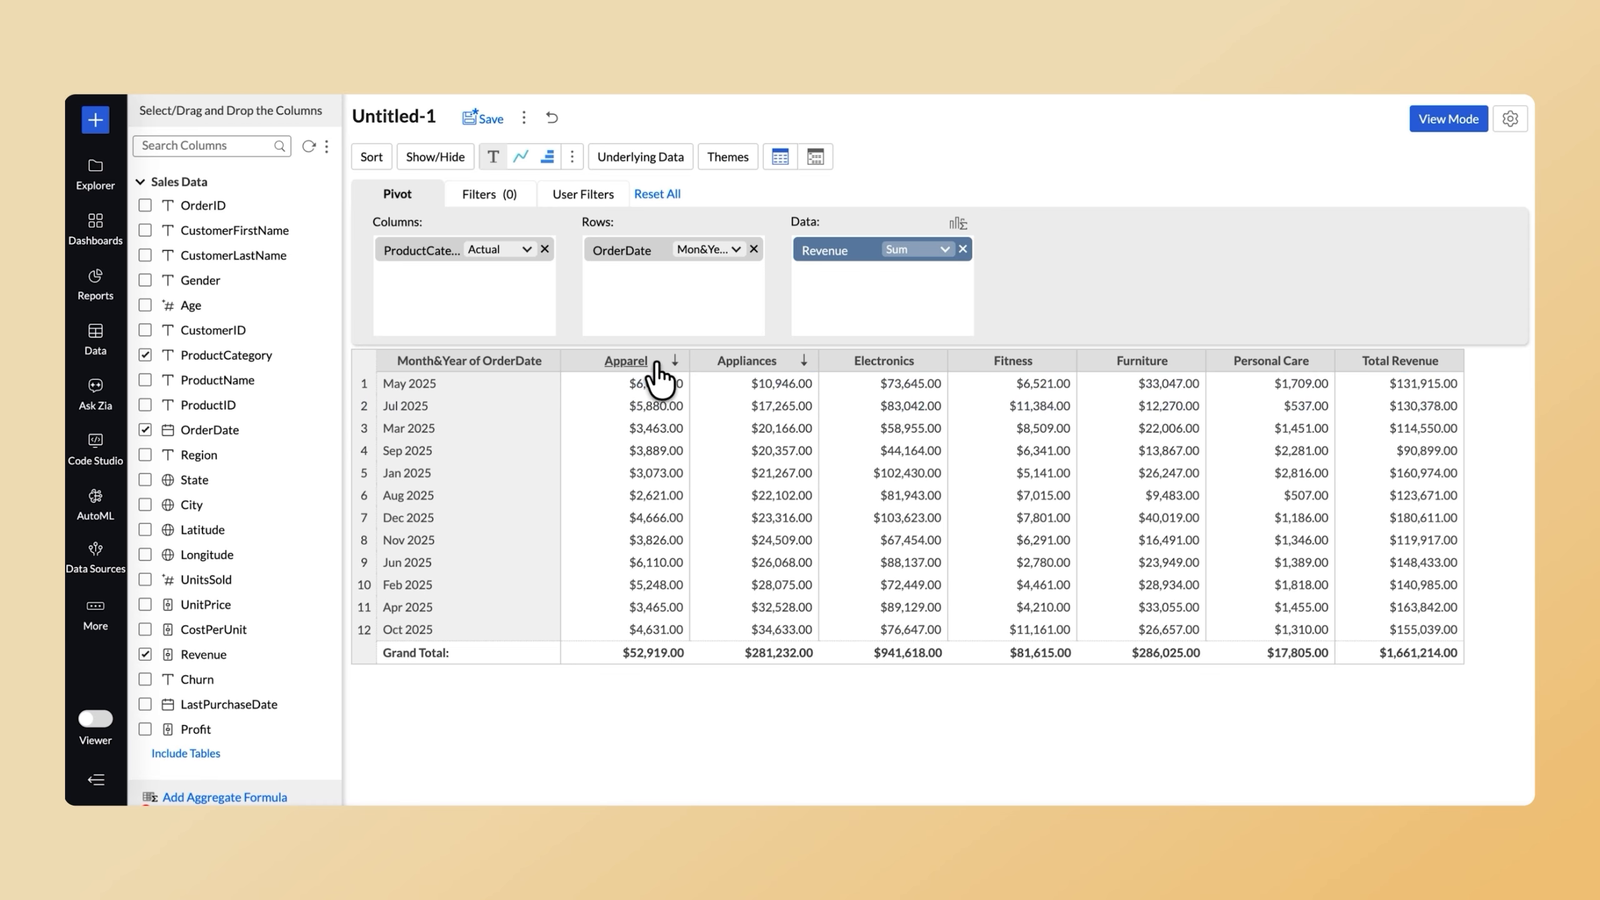
{"action": "left_click", "coordinate": [551, 357]}
Apply conditional formatting to the revenue cells with a green Monochrome color band based on Total Revenue.
{"action": "right_click", "coordinate": [752, 428]}
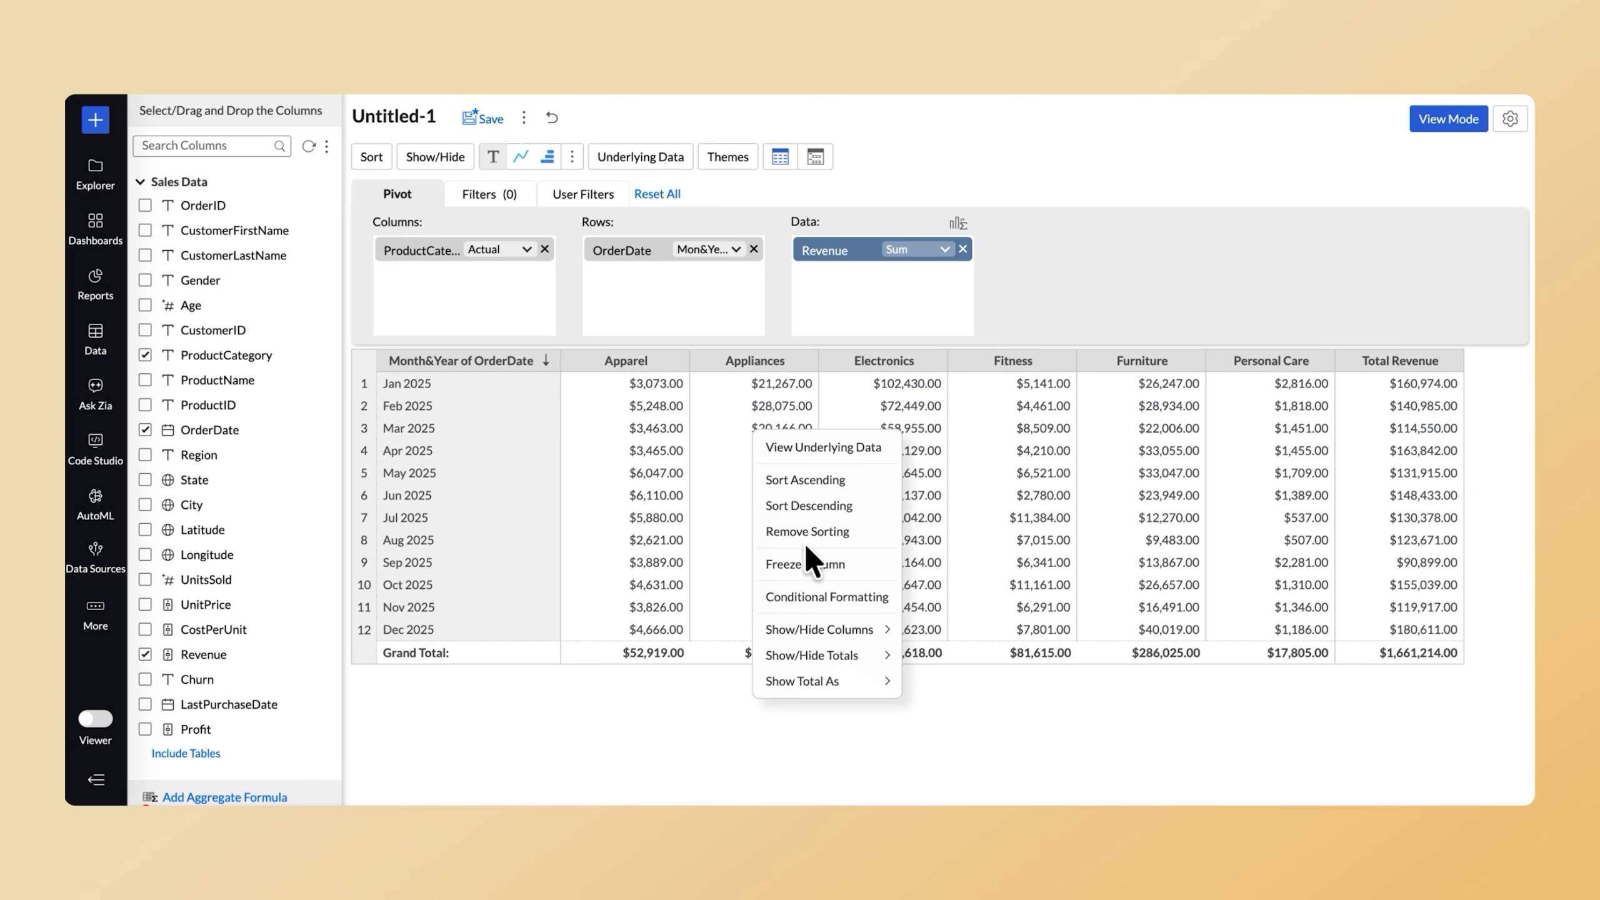
{"action": "left_click", "coordinate": [805, 596]}
{"action": "left_click", "coordinate": [956, 474]}
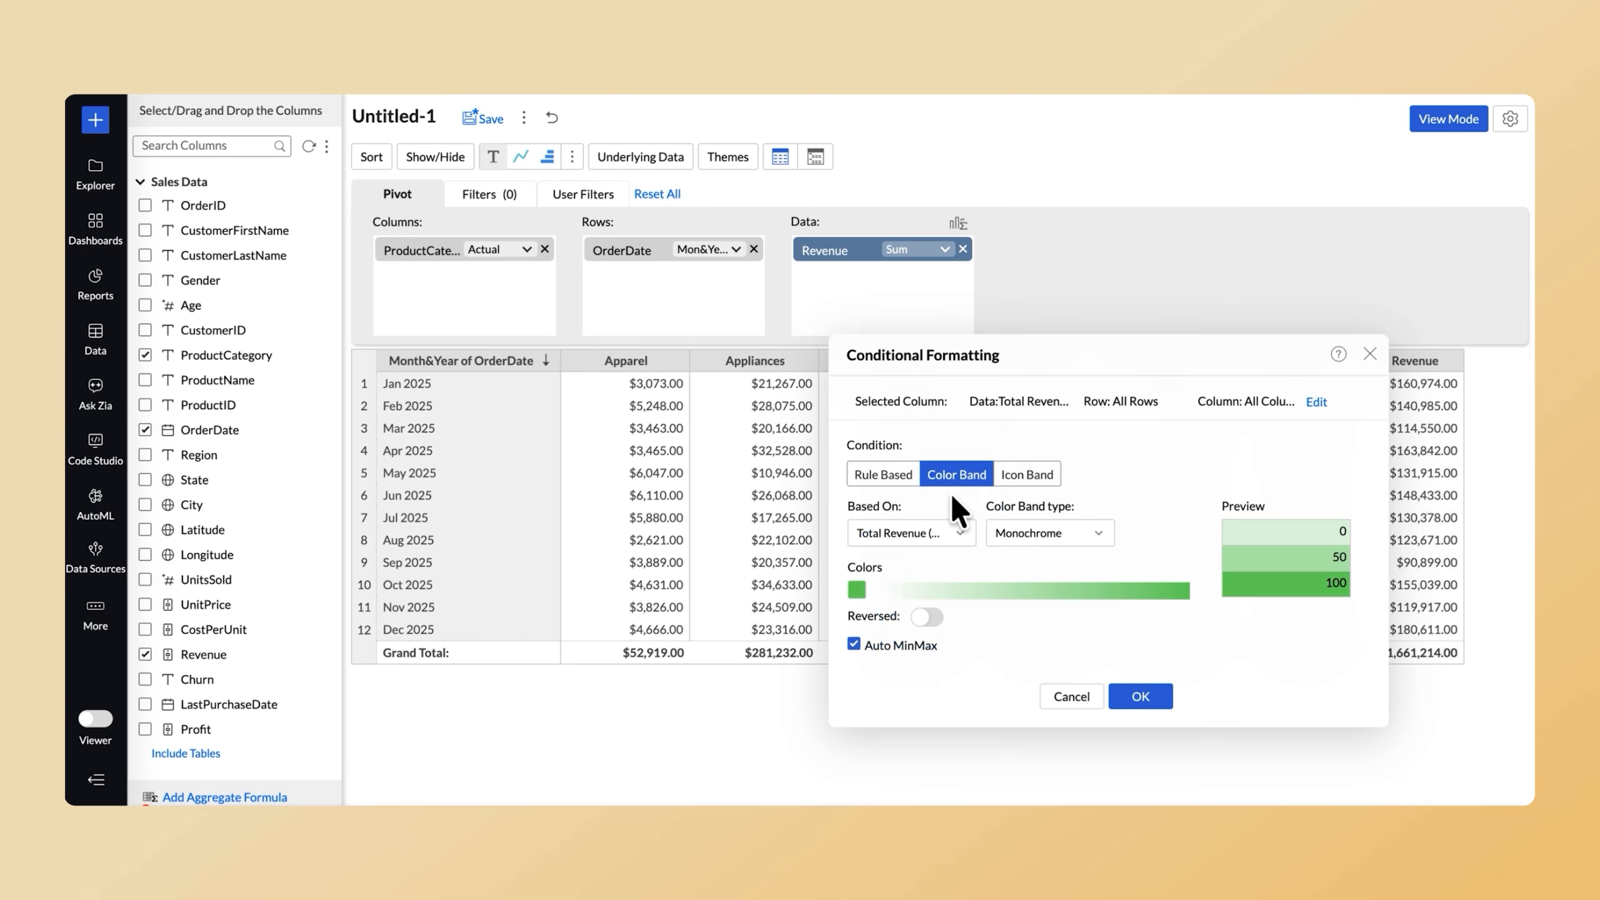
{"action": "left_click", "coordinate": [1140, 696]}
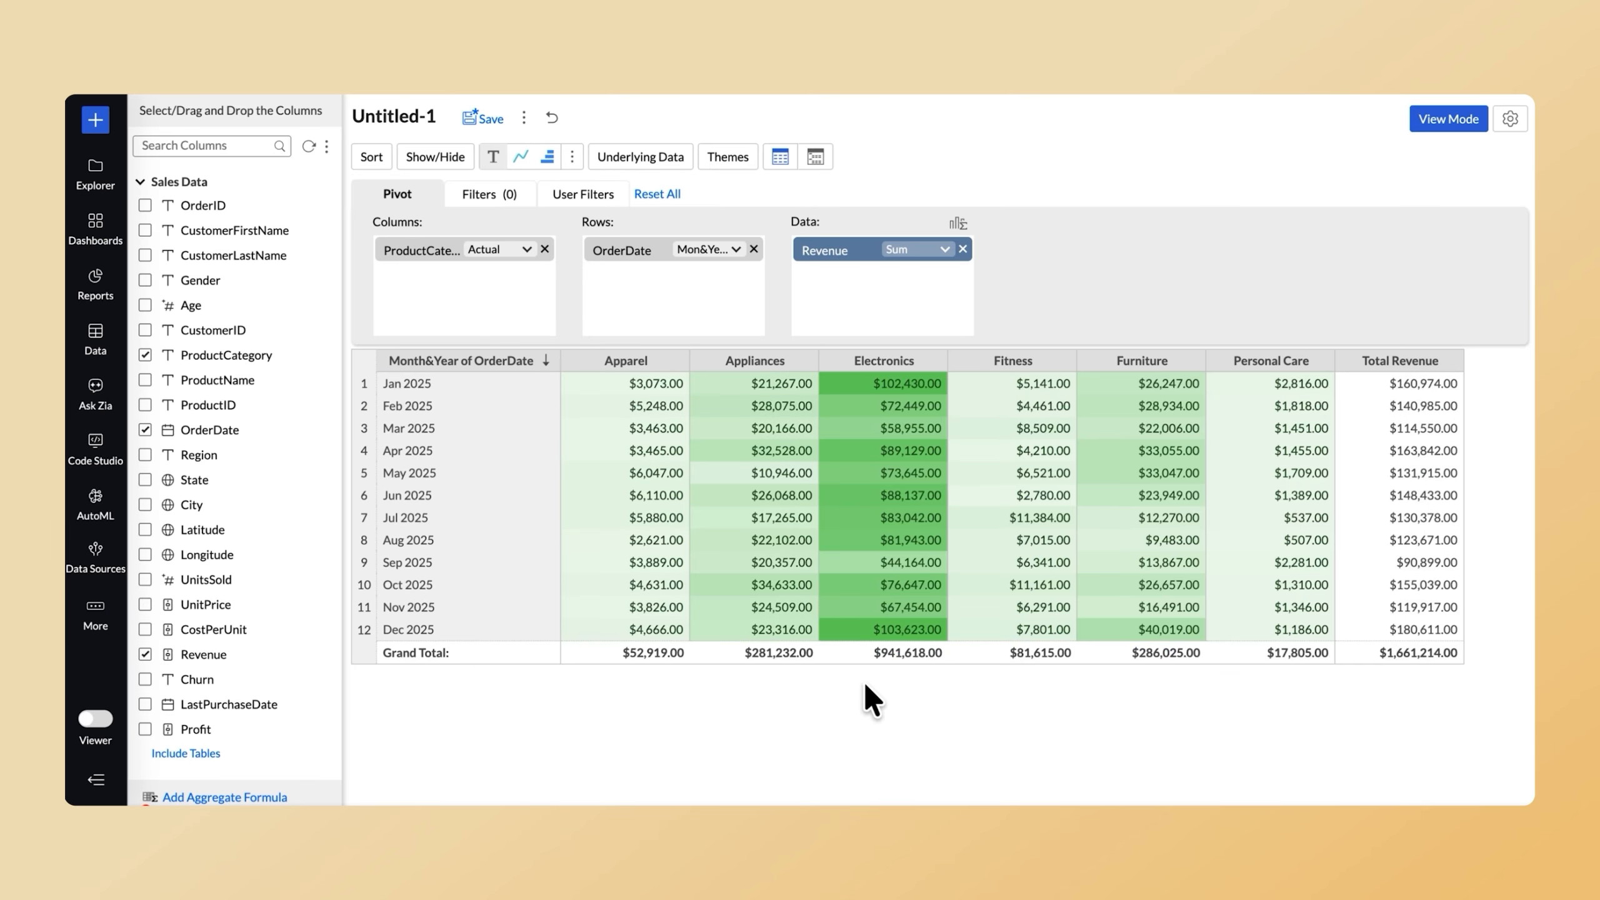
Replace the color band with an icon band of green up and red down arrows, and lower its threshold.
{"action": "right_click", "coordinate": [756, 490]}
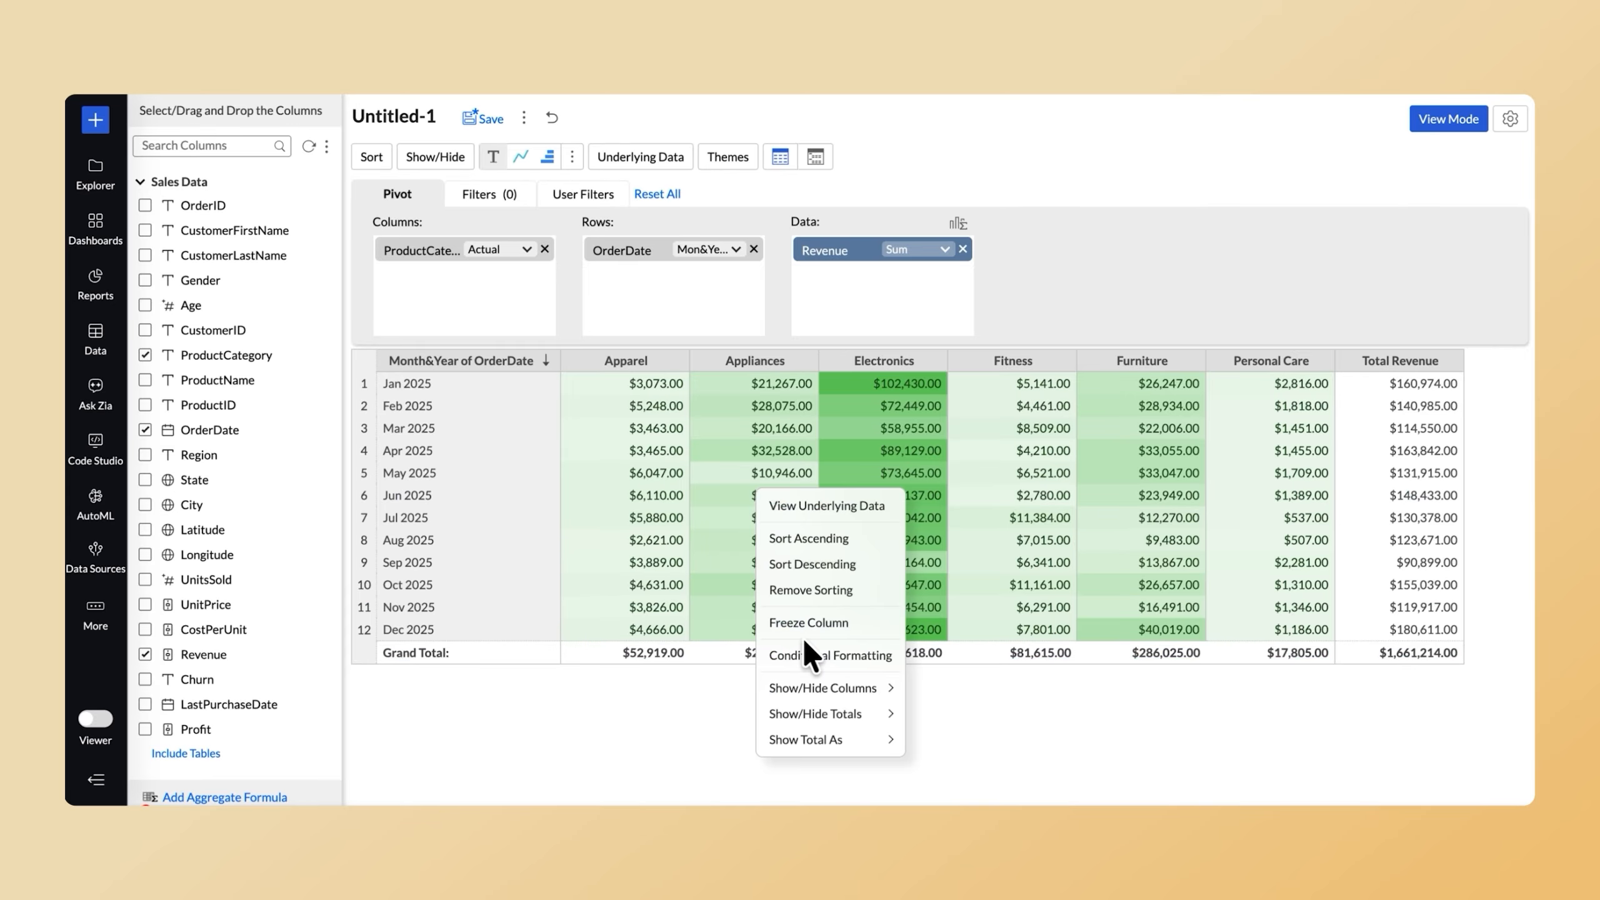
{"action": "left_click", "coordinate": [808, 655]}
{"action": "left_click", "coordinate": [1025, 541]}
{"action": "left_click_drag", "start_coordinate": [1093, 718], "coordinate": [994, 719]}
{"action": "left_click", "coordinate": [1141, 775]}
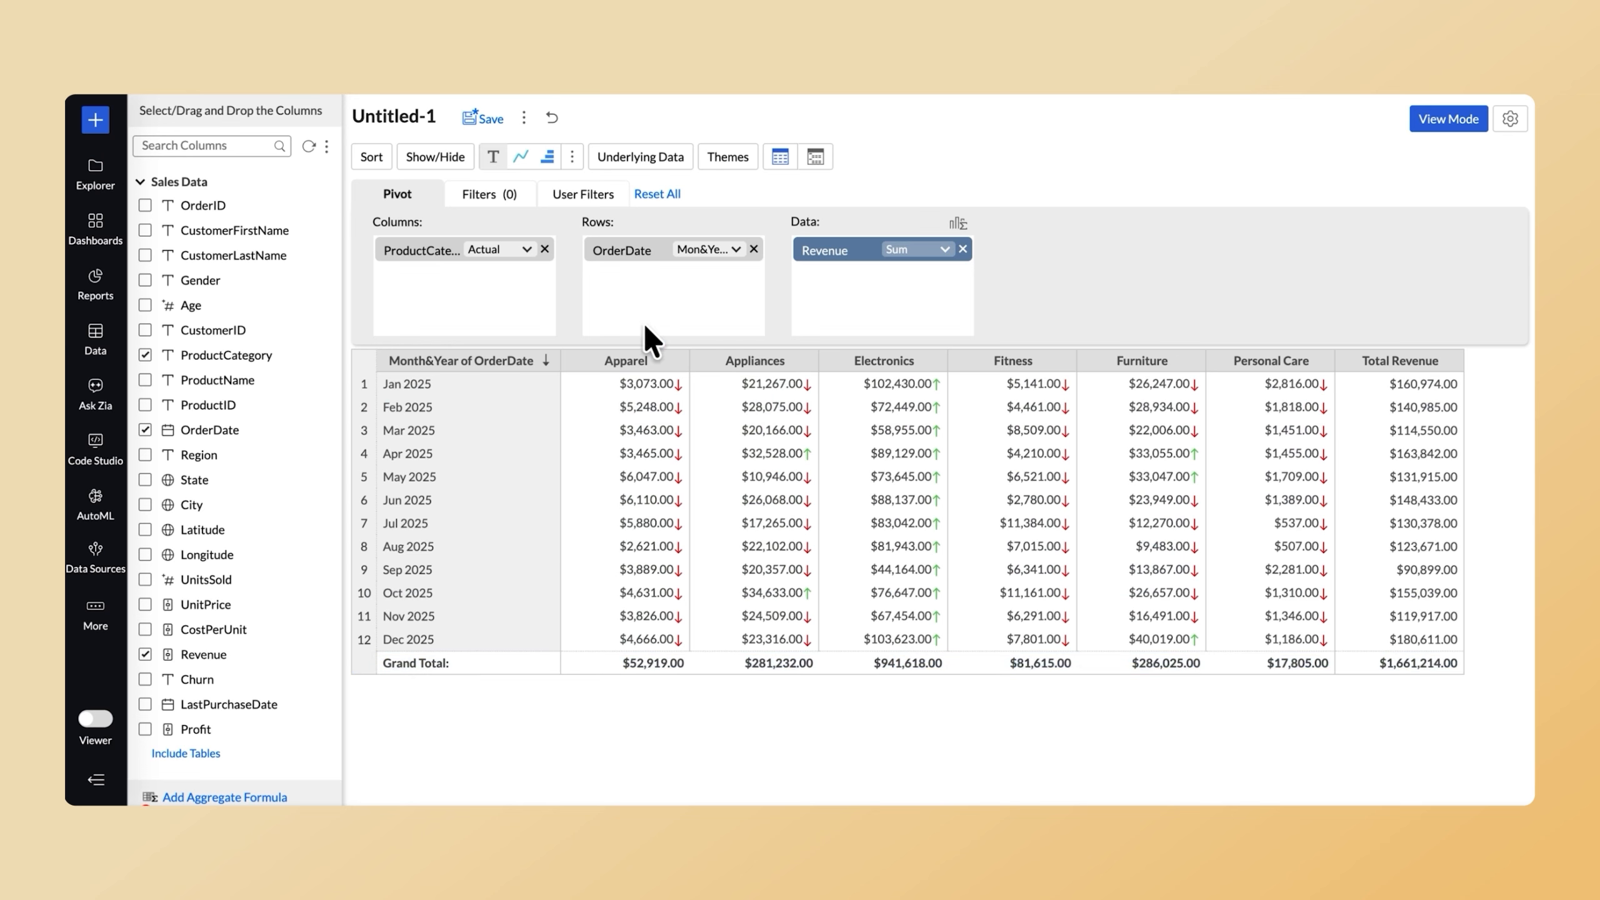
Try data bars only in the revenue cells, and display sparklines in the Total Revenue column beside the category values.
{"action": "left_click", "coordinate": [548, 158]}
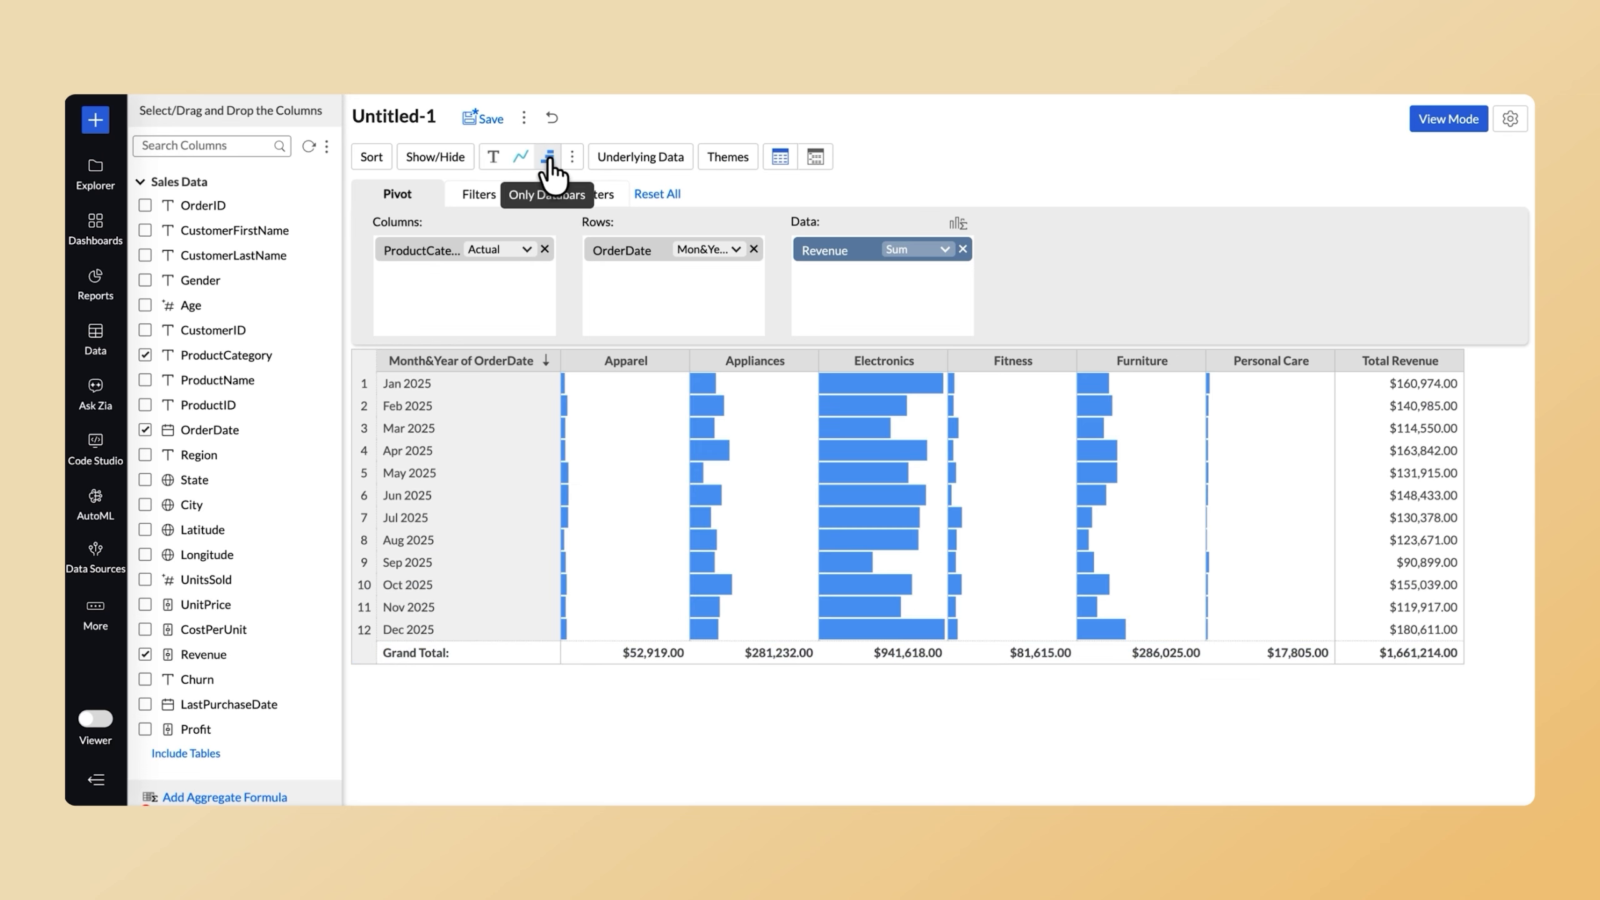
{"action": "left_click", "coordinate": [548, 158]}
{"action": "left_click", "coordinate": [765, 215]}
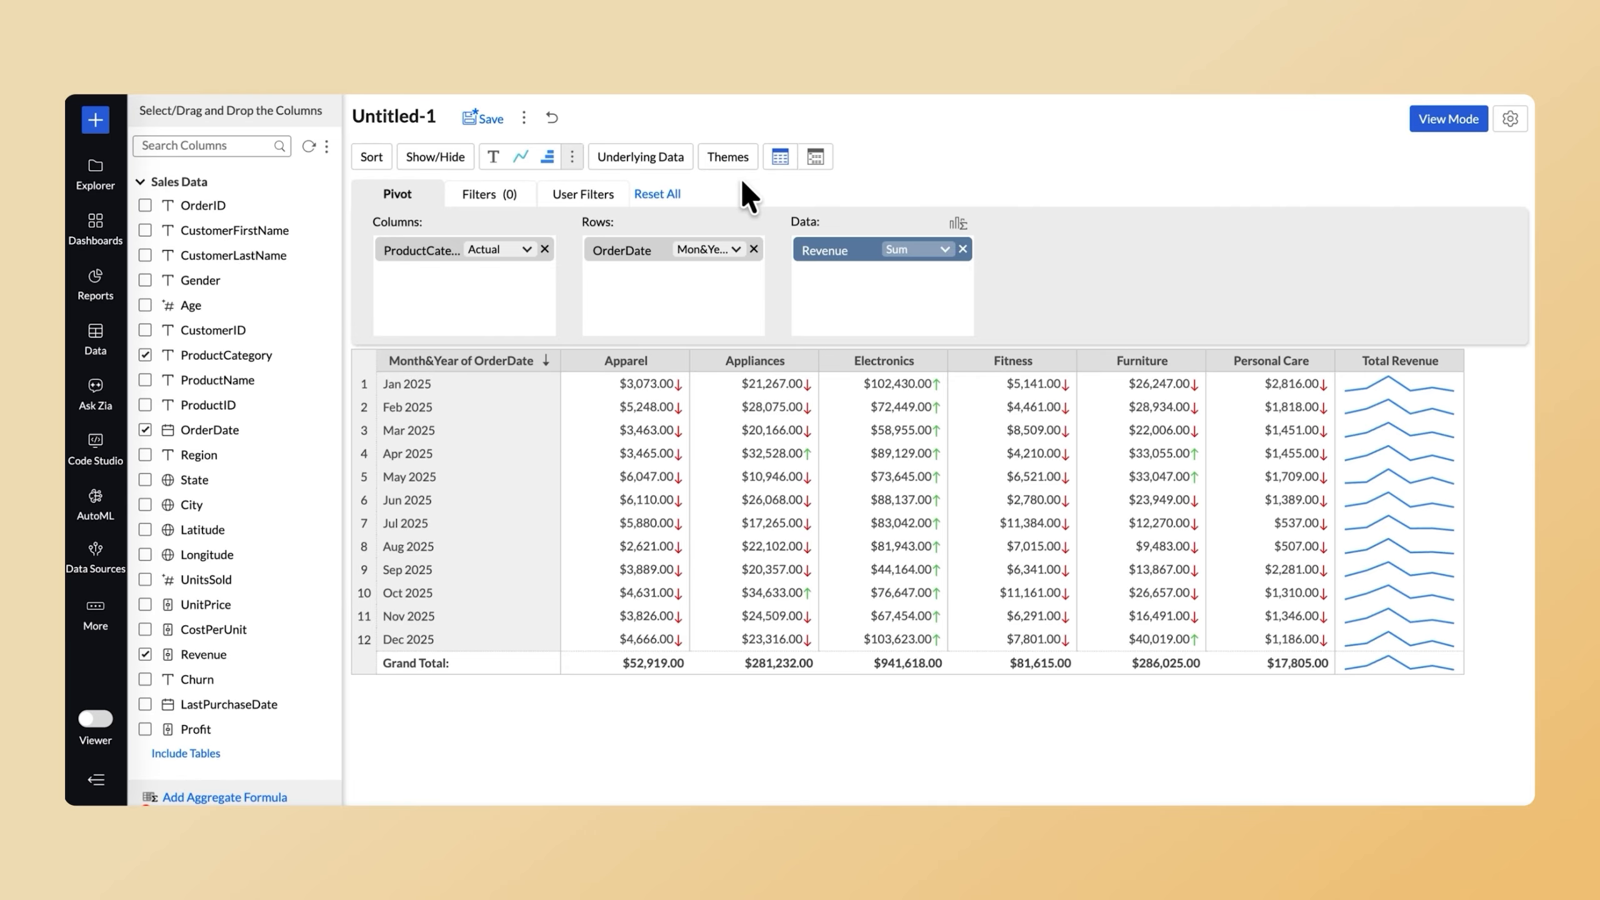
Apply the fifth theme layout to the pivot with the purple theme color.
{"action": "left_click", "coordinate": [730, 158]}
{"action": "left_click", "coordinate": [775, 242]}
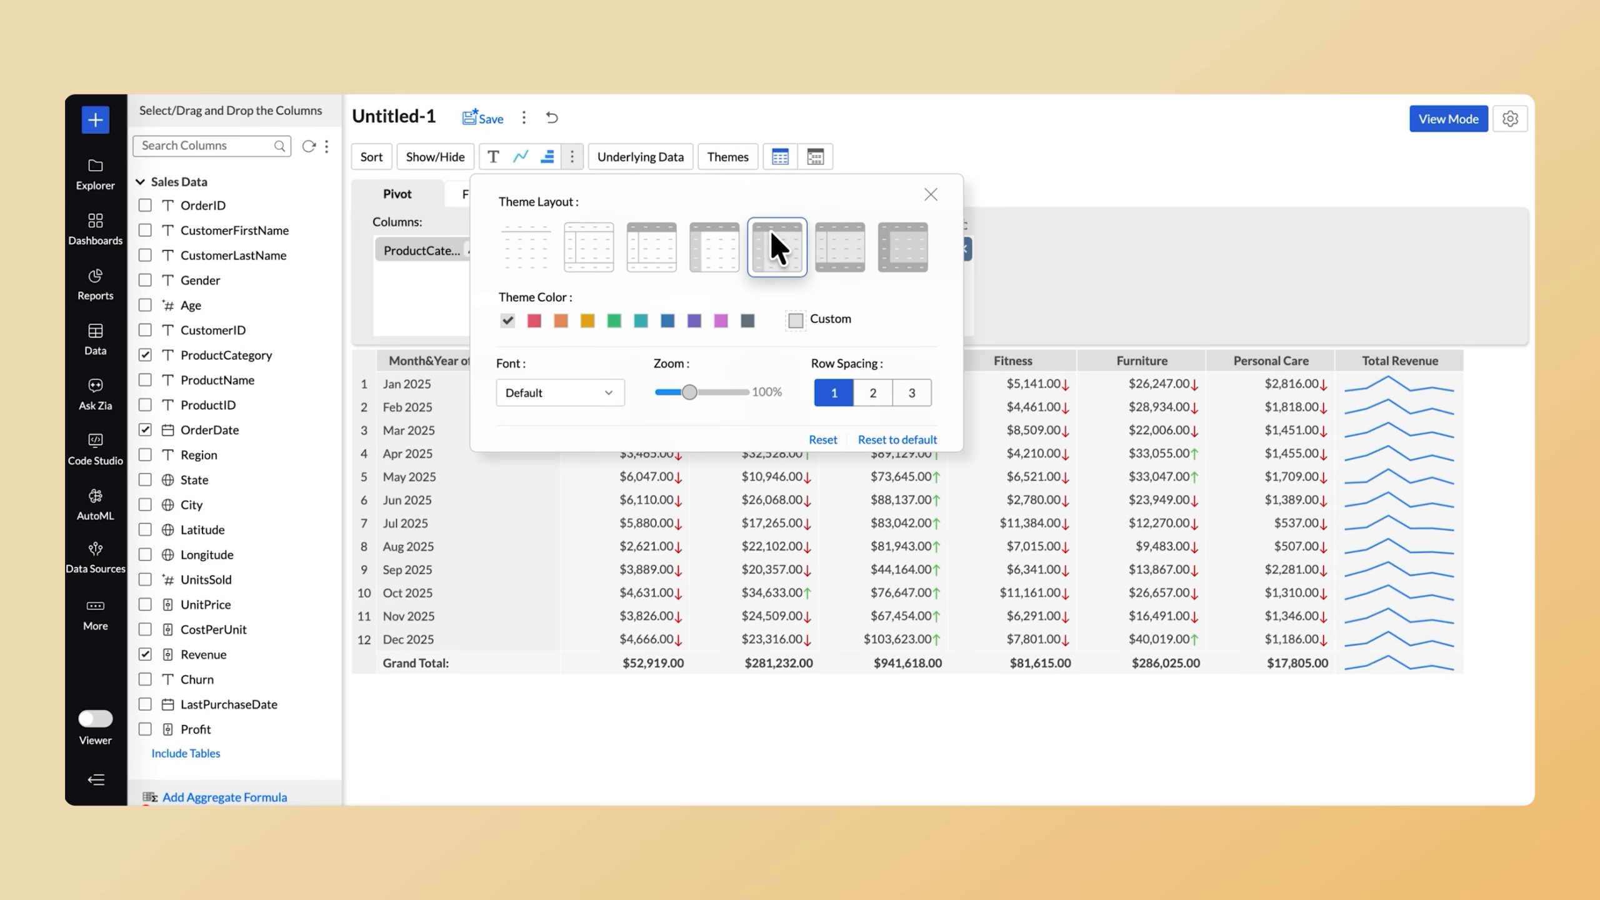
{"action": "left_click", "coordinate": [694, 321]}
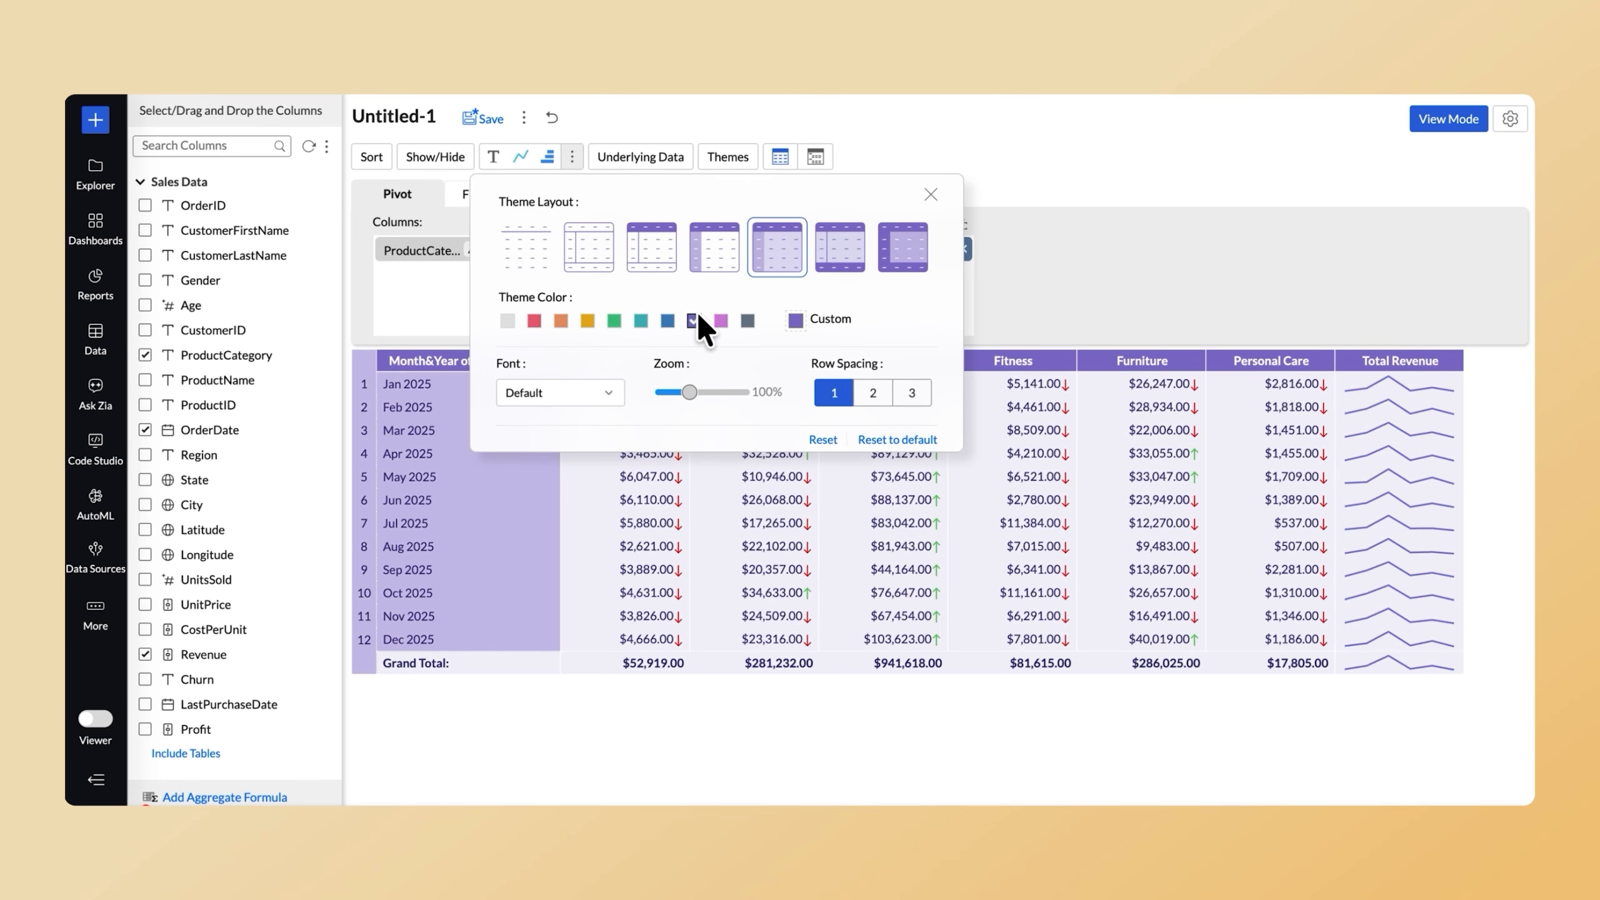
{"action": "left_click", "coordinate": [930, 193]}
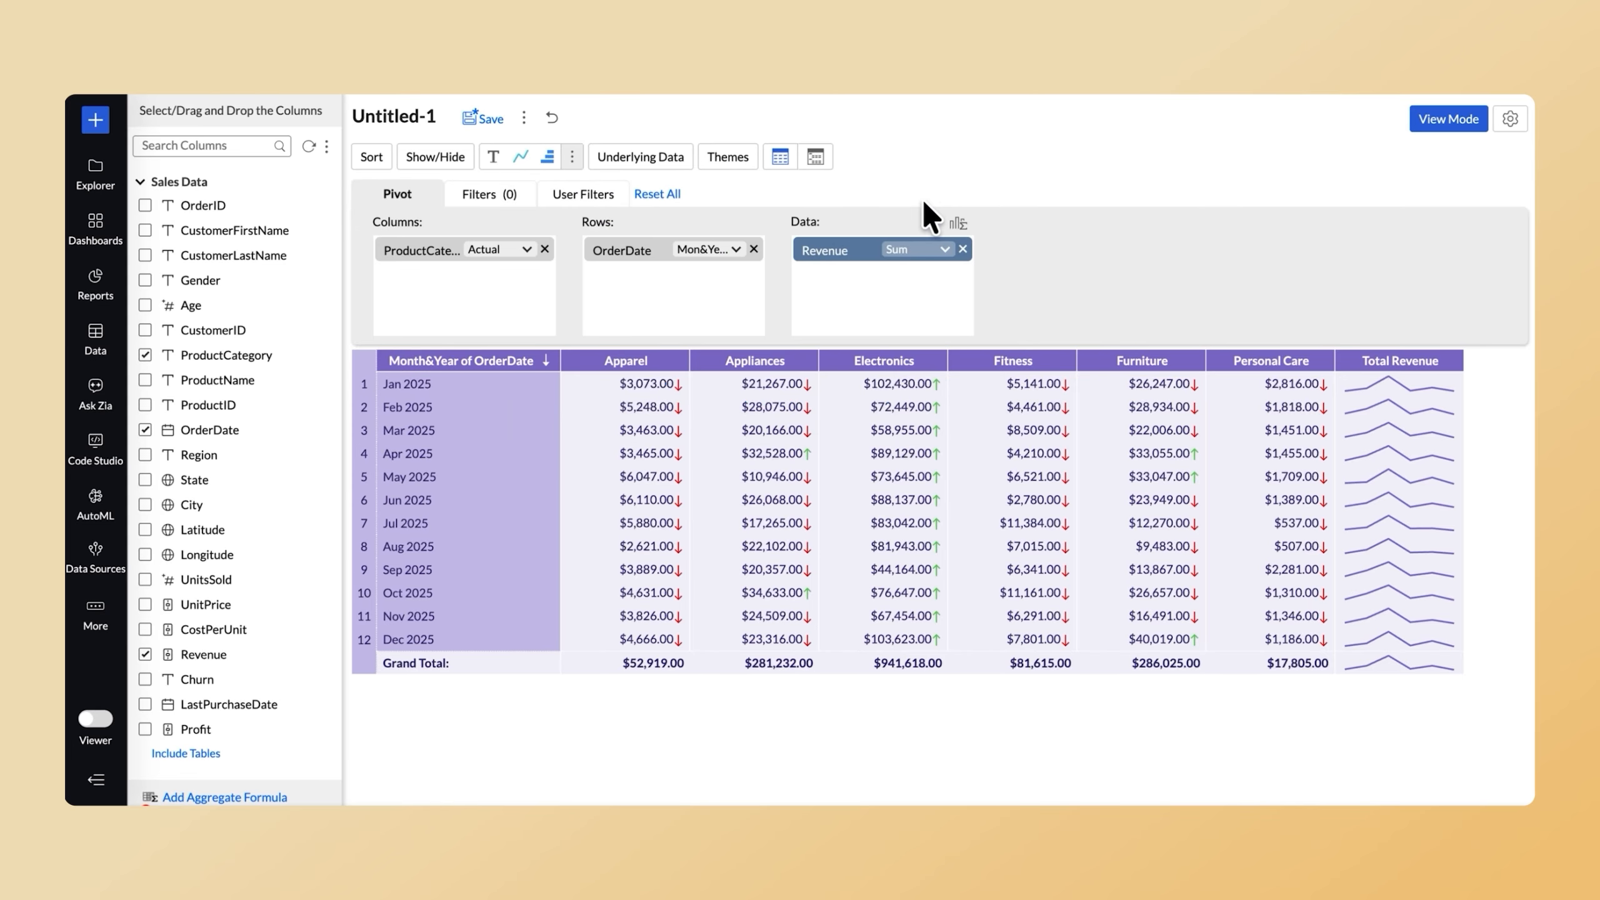
View the underlying data for Appliances in April 2025, look through its rows and columns, and close it.
{"action": "right_click", "coordinate": [763, 443]}
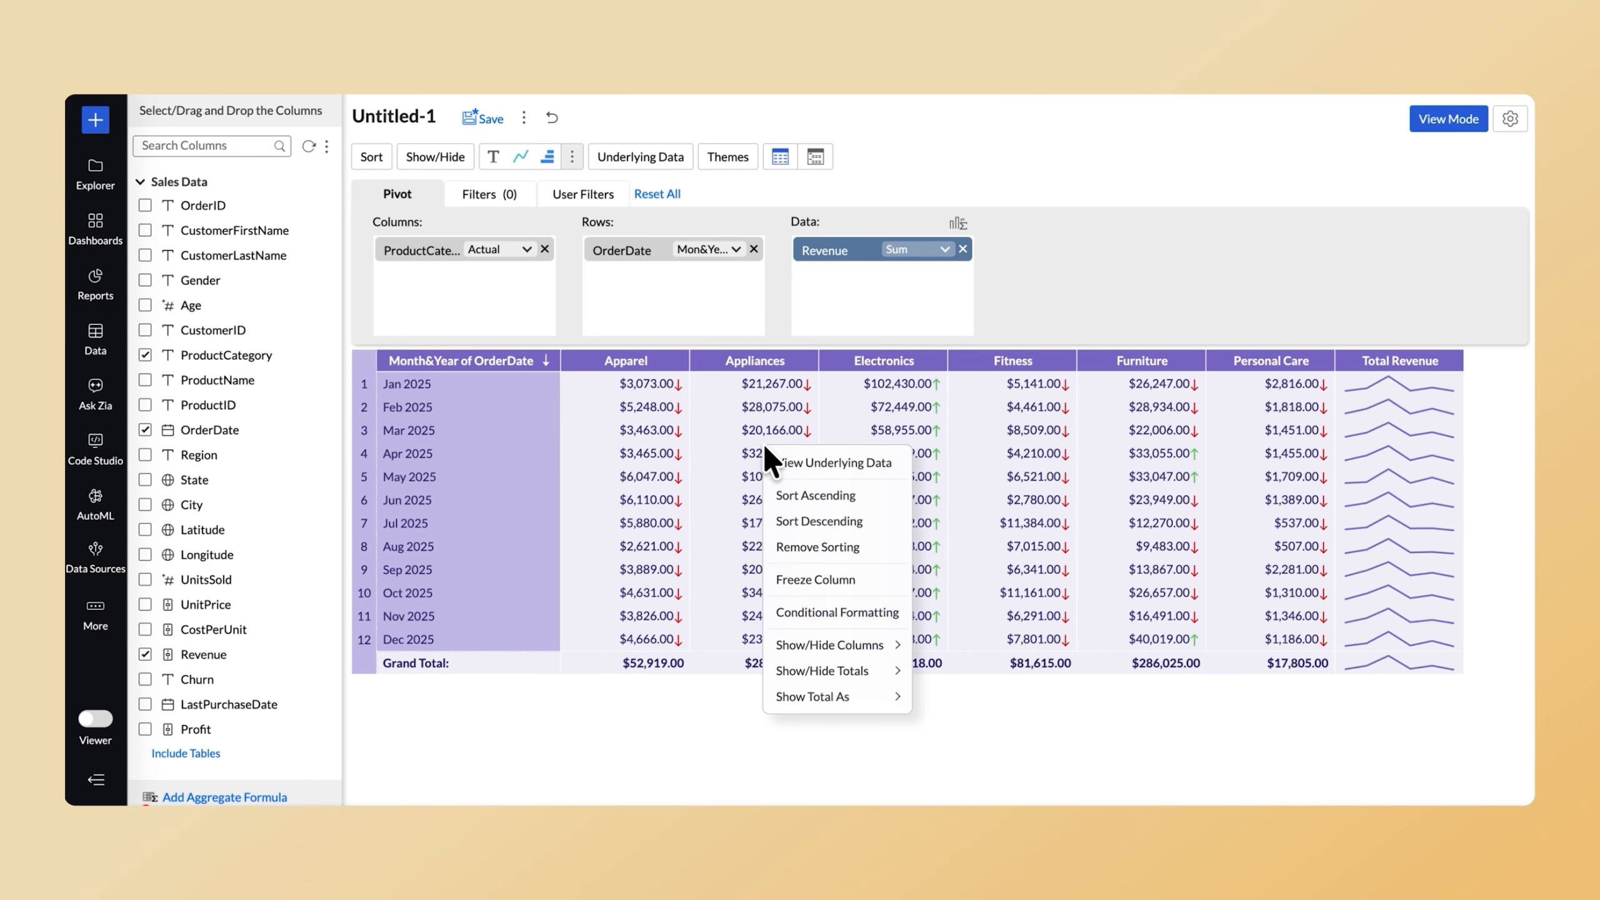
{"action": "left_click", "coordinate": [780, 452]}
{"action": "scroll", "coordinate": [780, 453], "scroll_direction": "down", "scroll_amount": 9}
{"action": "scroll", "coordinate": [780, 452], "scroll_direction": "up", "scroll_amount": 9}
{"action": "scroll", "coordinate": [780, 452], "scroll_direction": "right", "scroll_amount": 1}
{"action": "scroll", "coordinate": [780, 453], "scroll_direction": "left", "scroll_amount": 1}
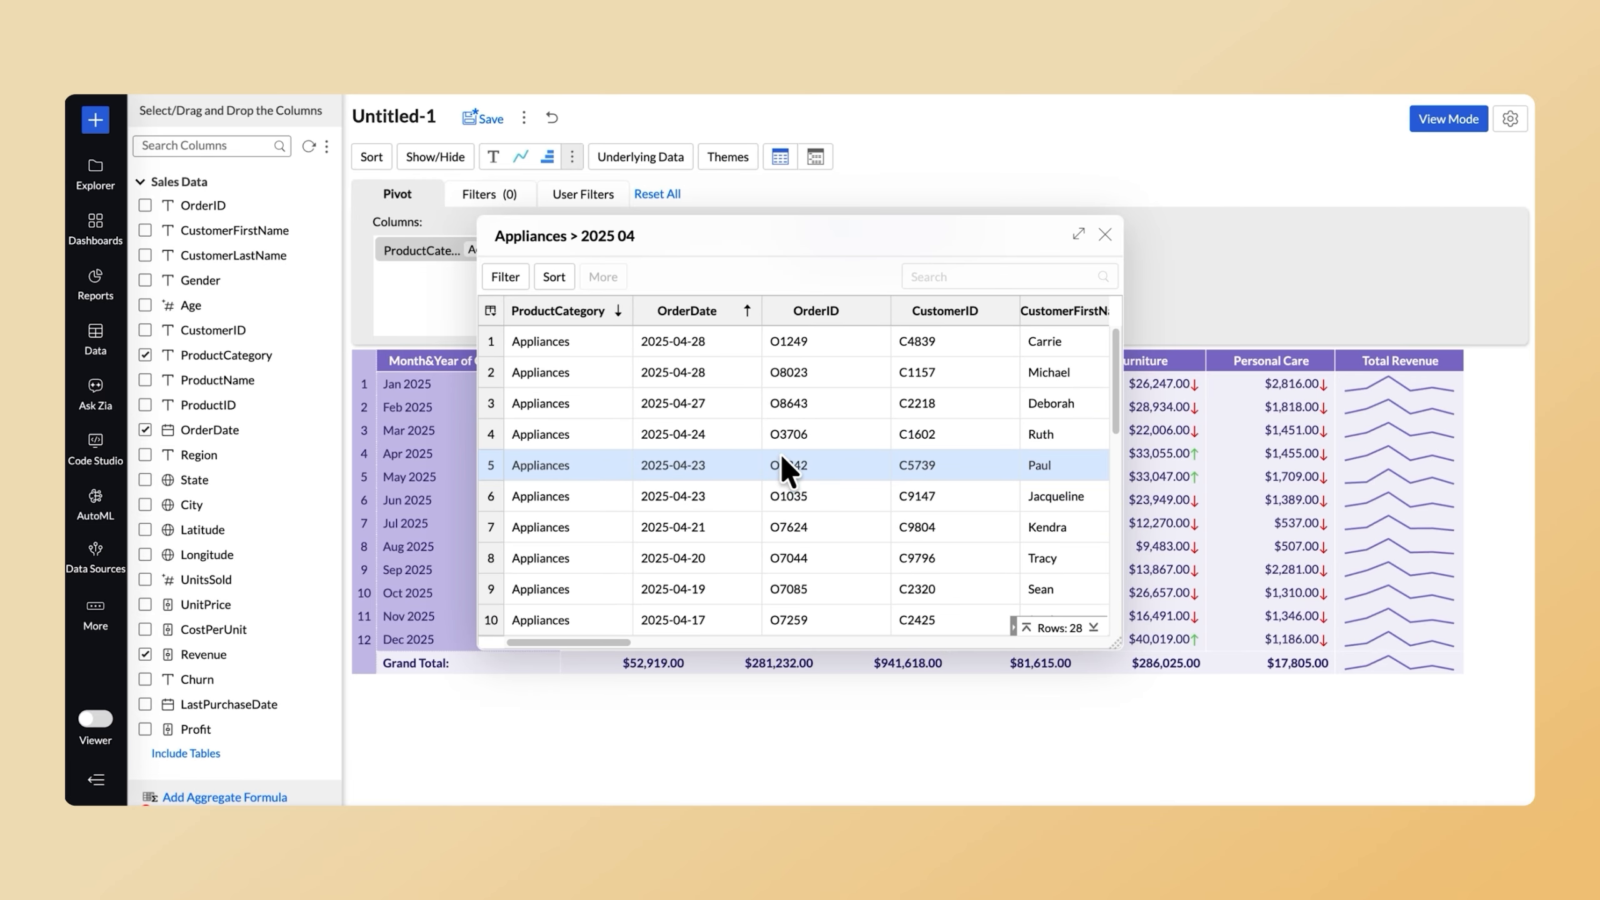
{"action": "left_click", "coordinate": [1105, 234]}
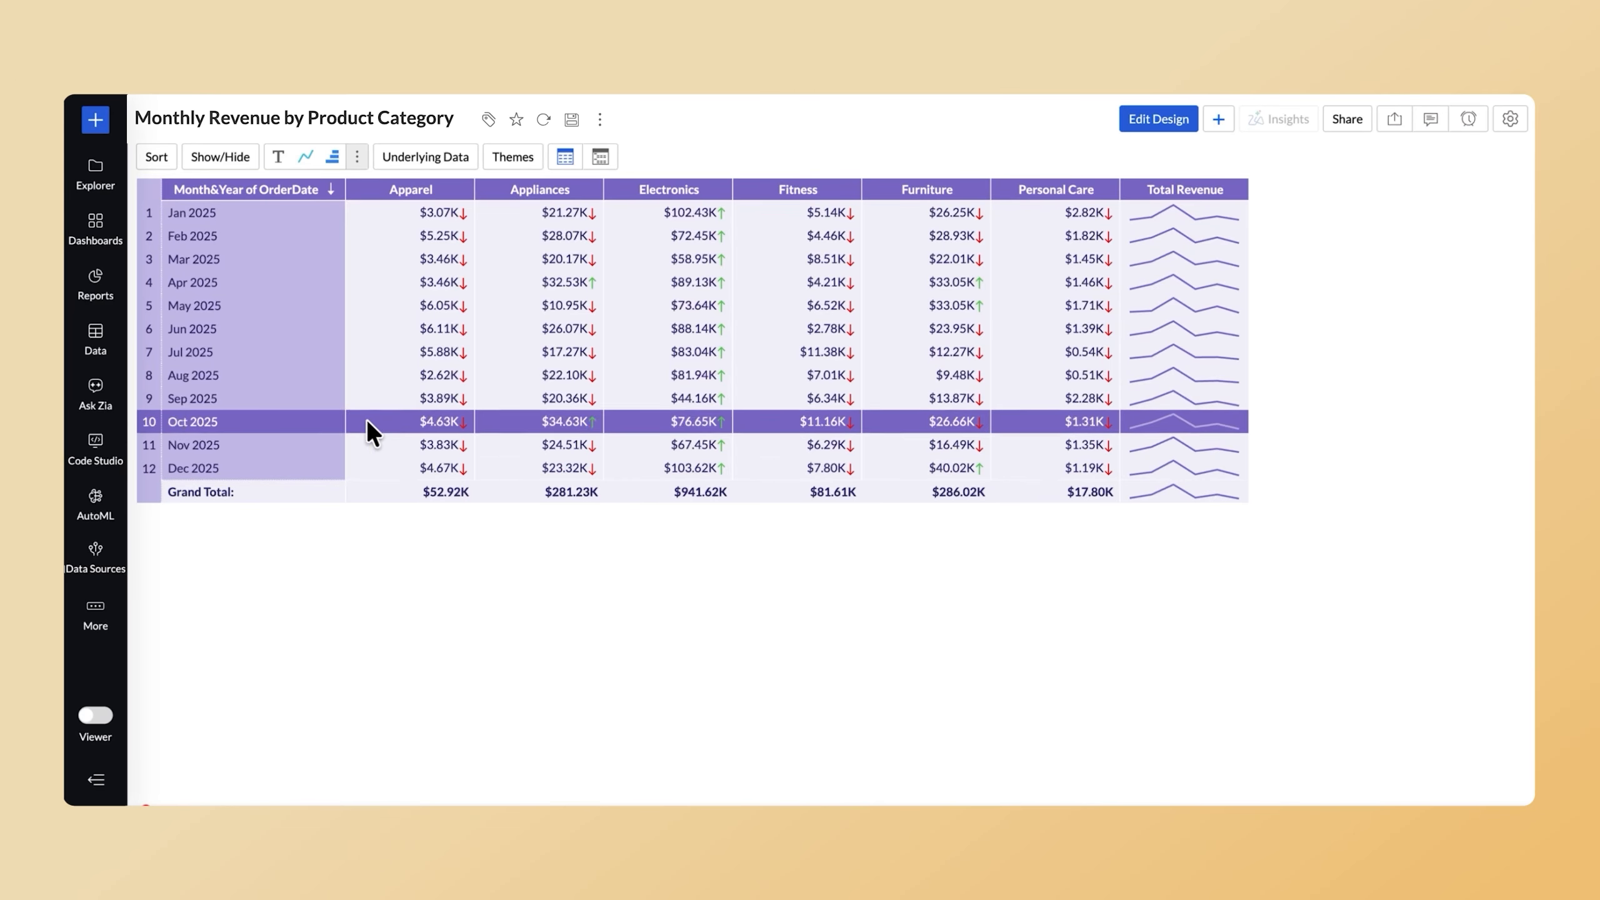
Create a new dashboard and add the Cost Vs Sales report and a single-value KPI widget to it.
{"action": "left_click", "coordinate": [96, 121]}
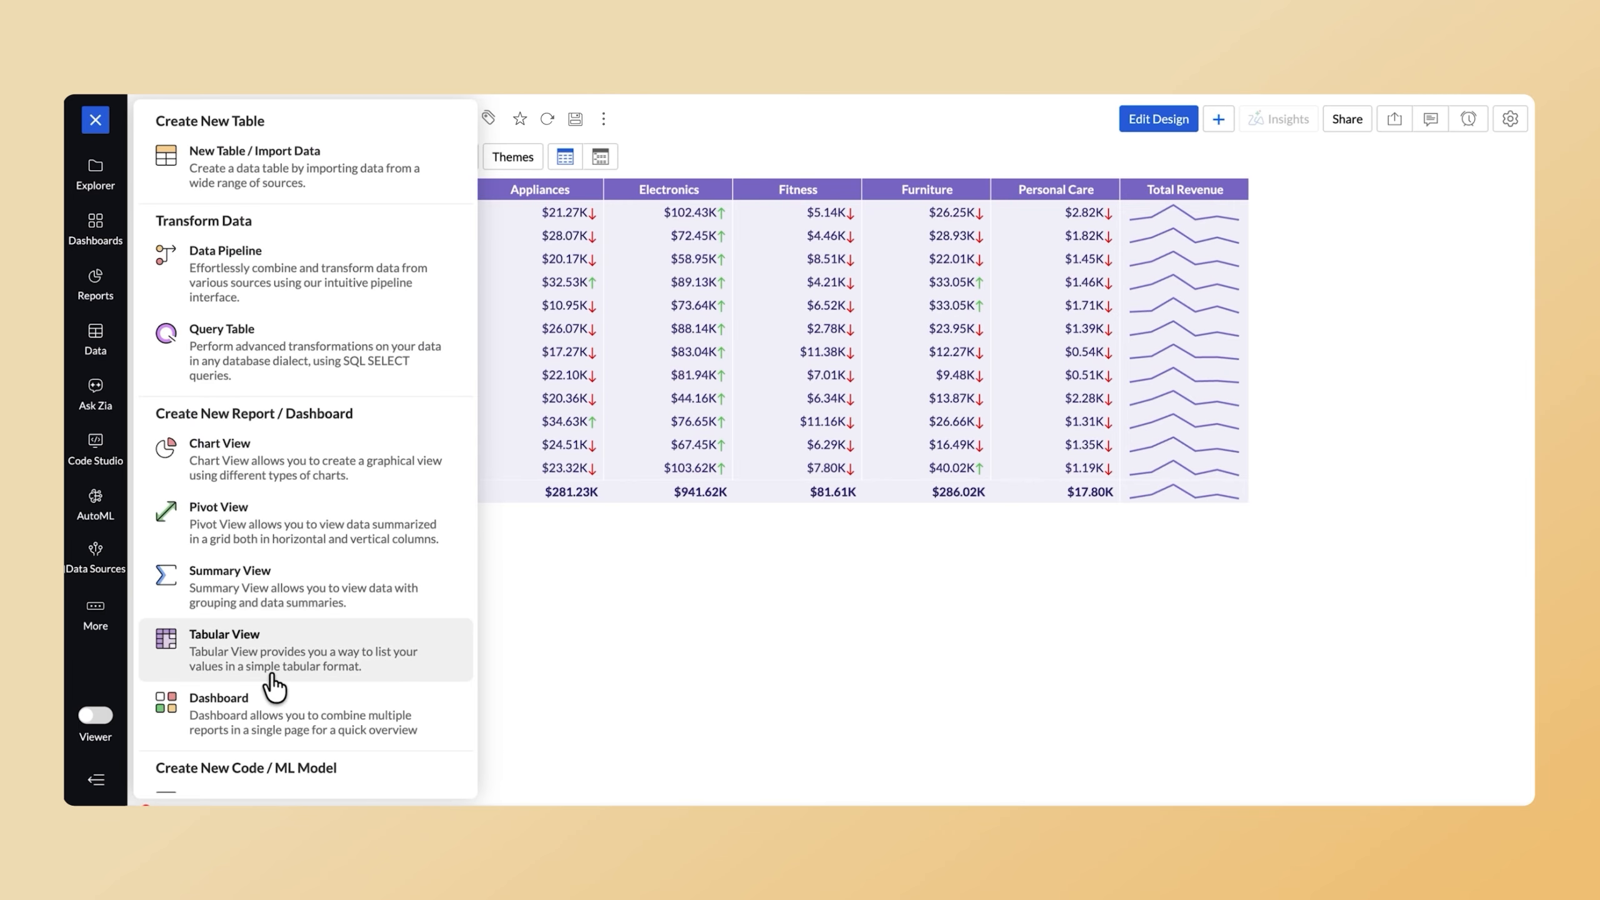
{"action": "left_click", "coordinate": [263, 707]}
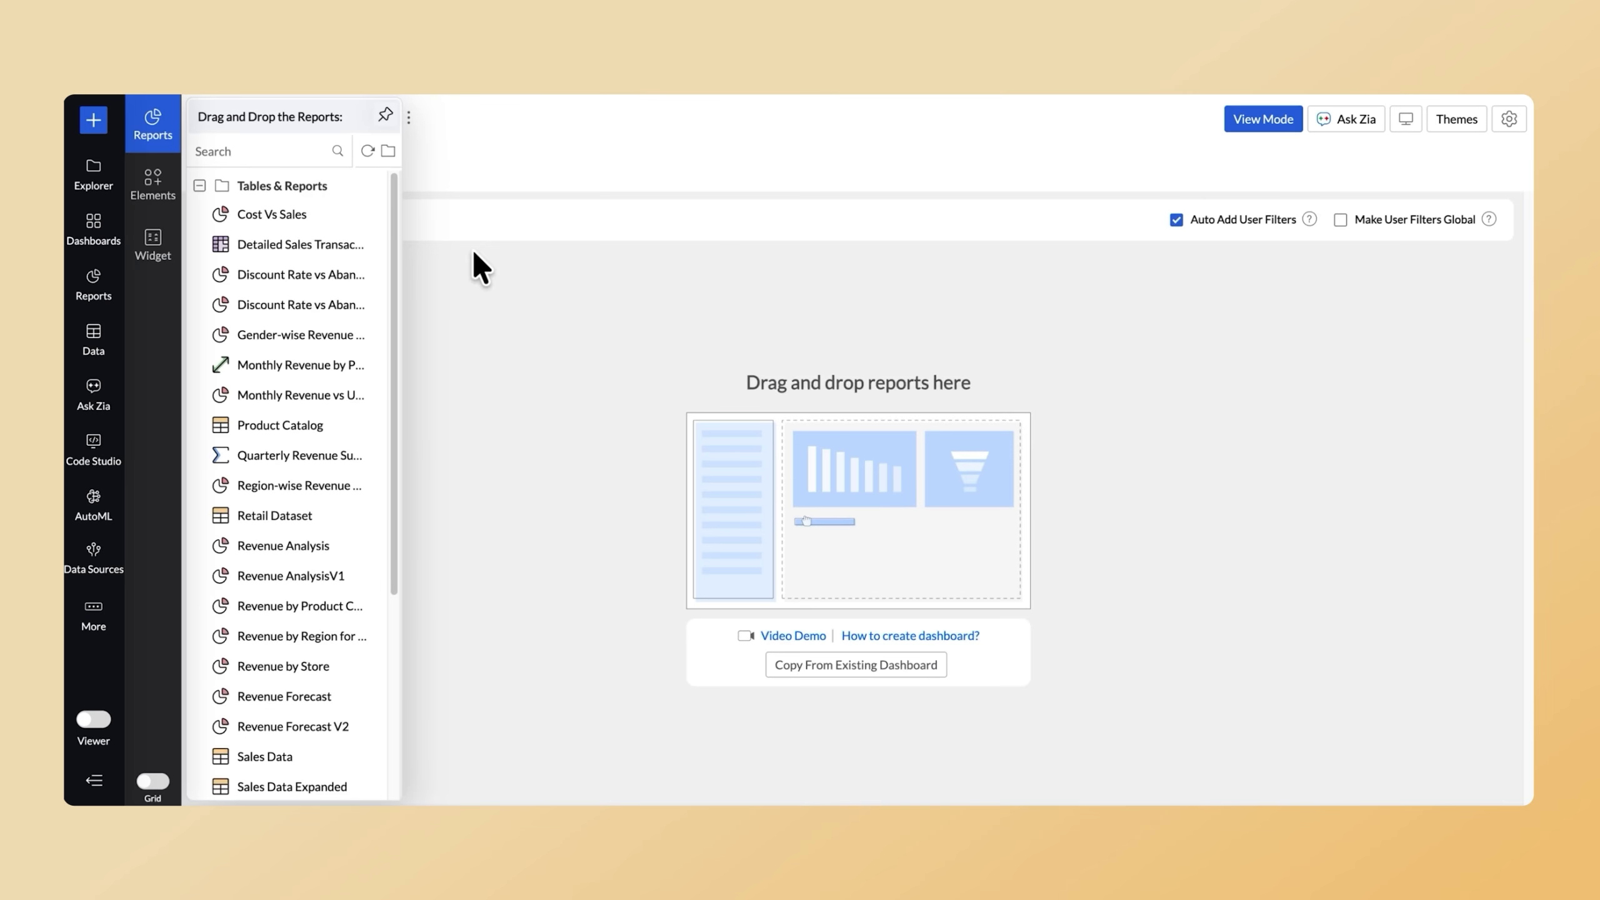
{"action": "left_click_drag", "start_coordinate": [366, 213], "coordinate": [486, 360]}
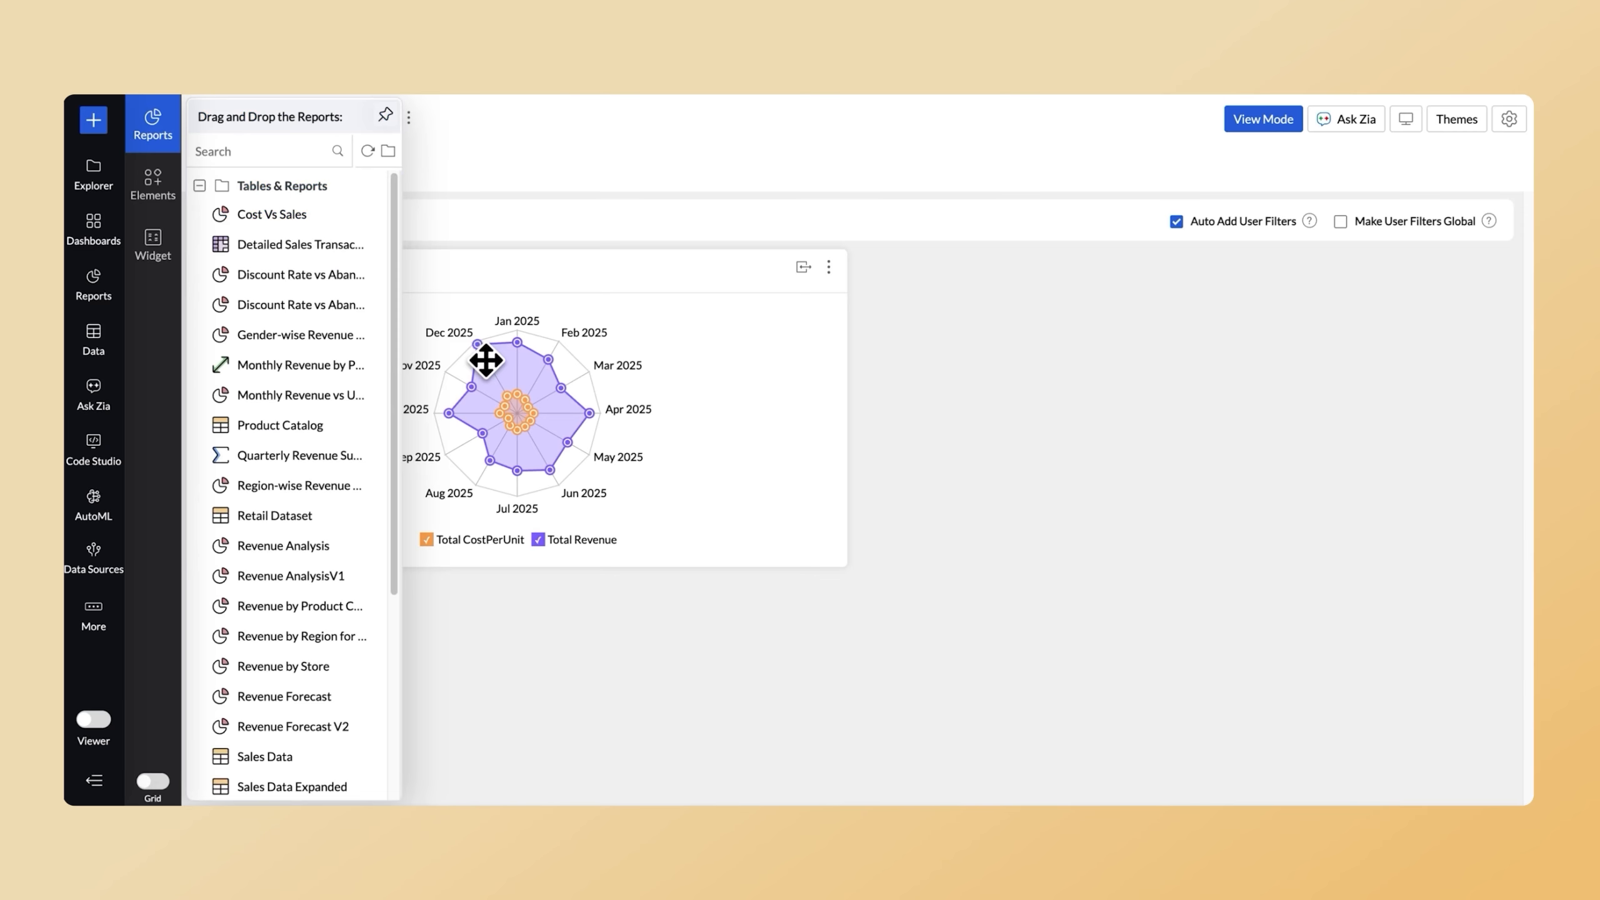
{"action": "left_click", "coordinate": [154, 244]}
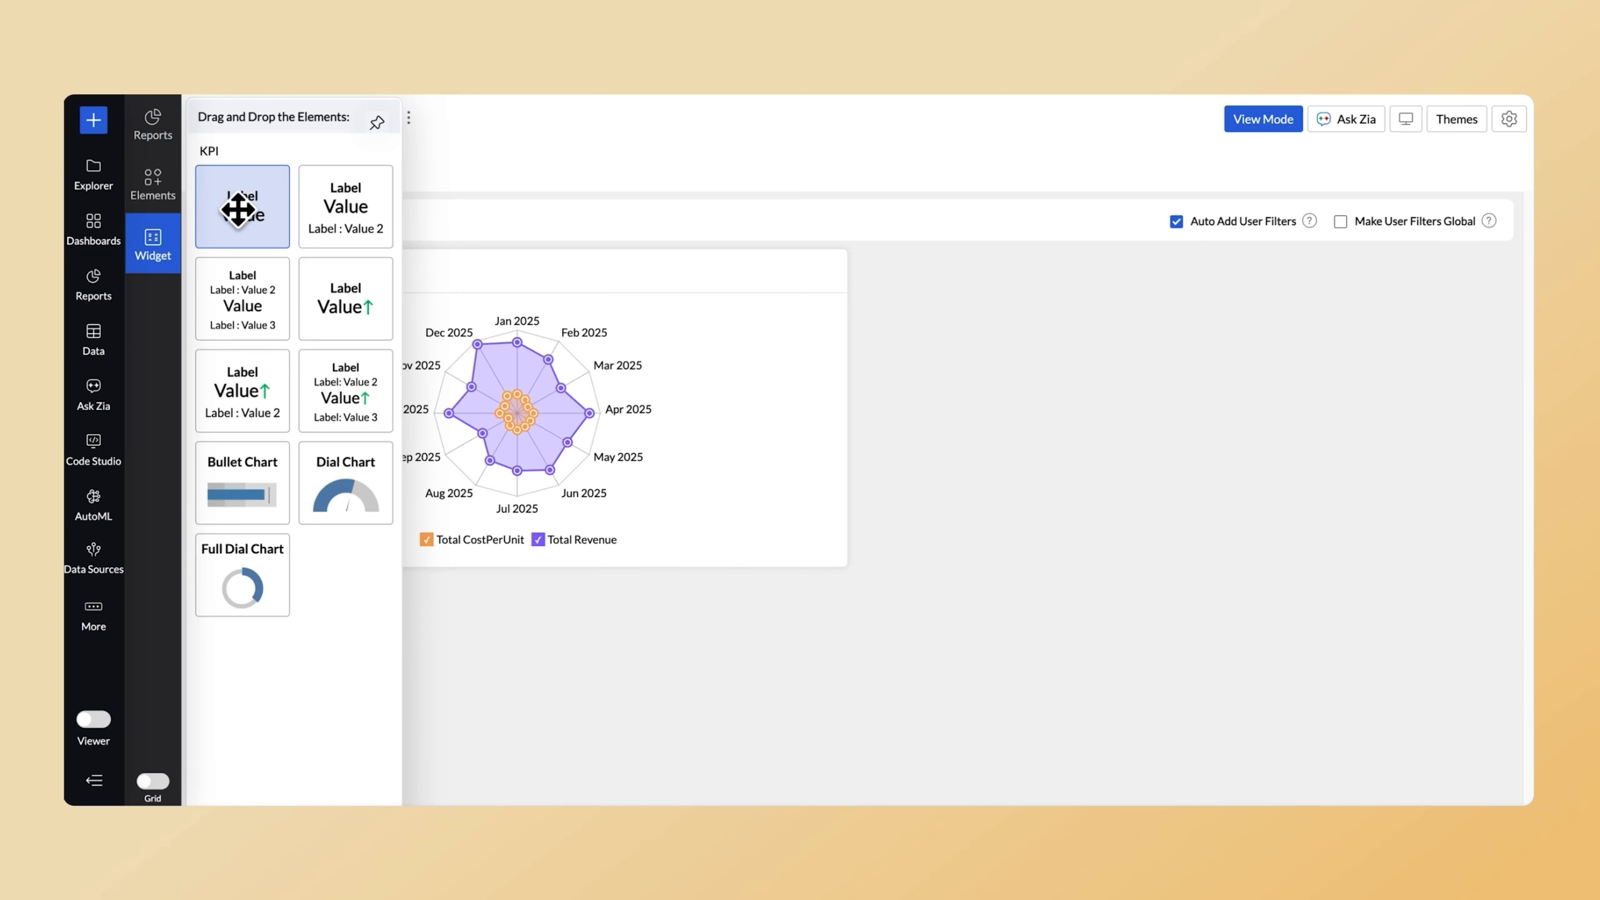
{"action": "left_click_drag", "start_coordinate": [237, 210], "coordinate": [325, 404]}
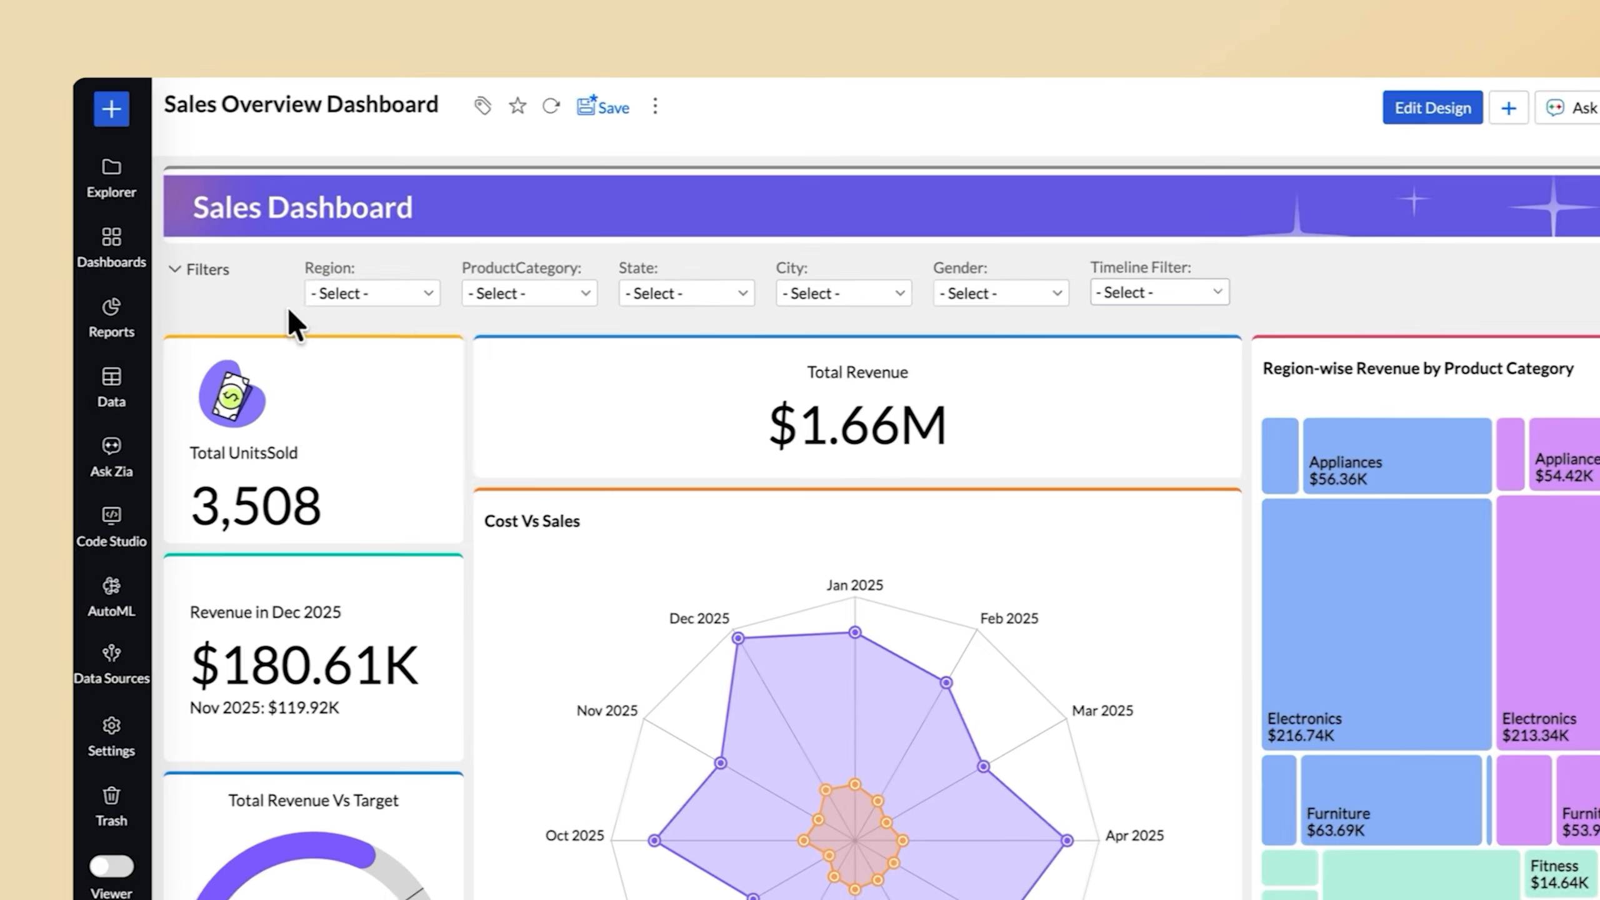
Filter the Sales Overview Dashboard to the Midwest region and reset the filter.
{"action": "left_click", "coordinate": [371, 293]}
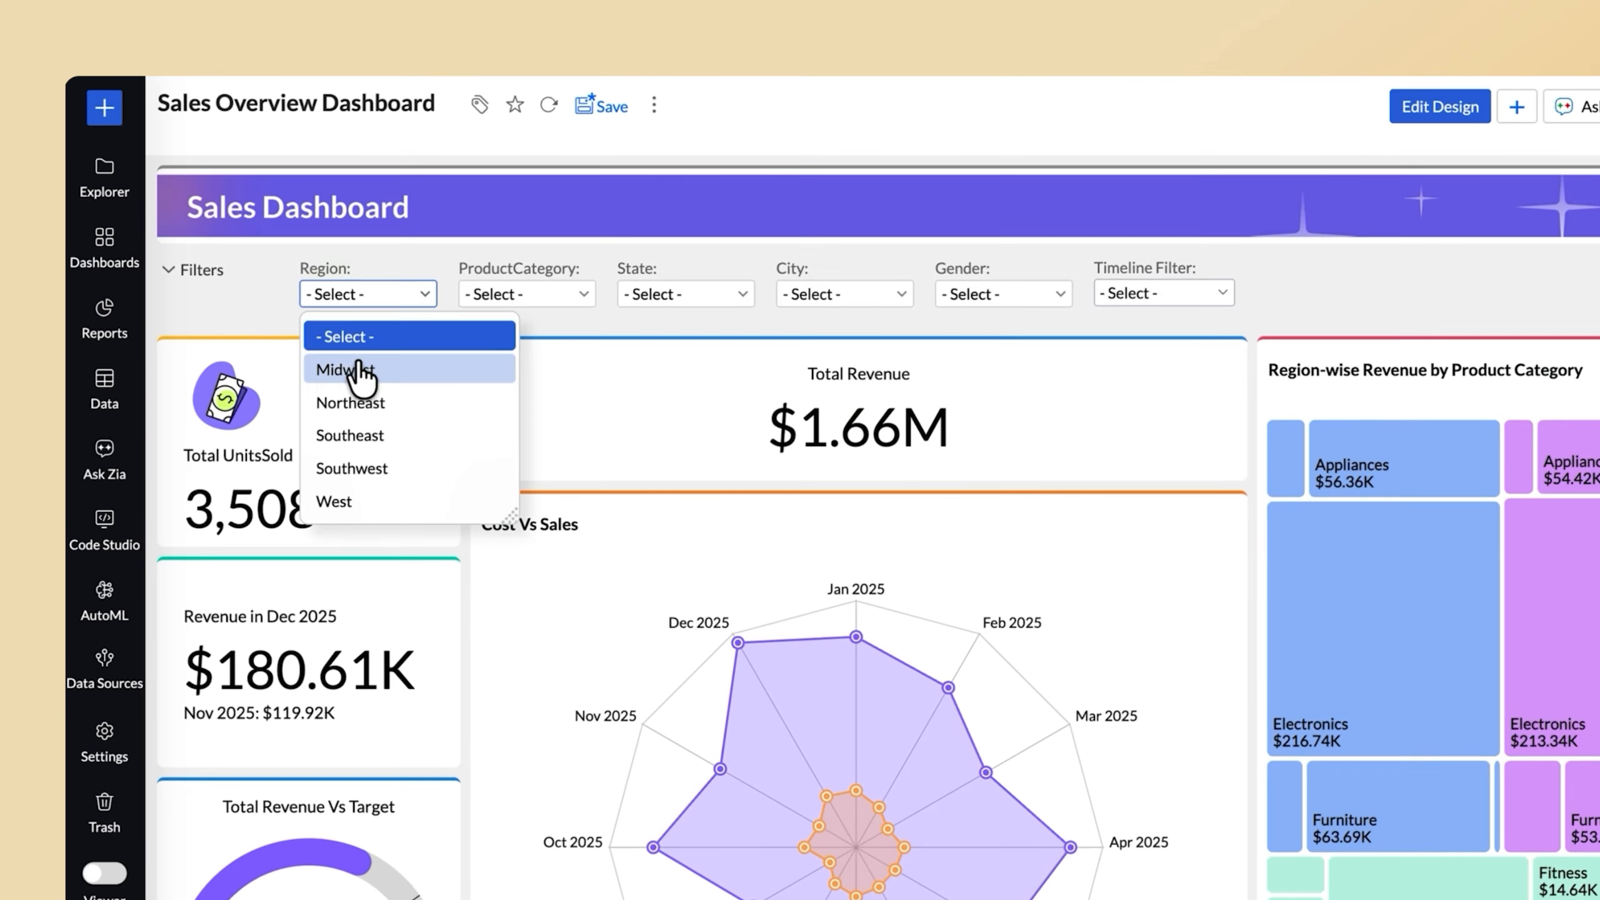
{"action": "left_click", "coordinate": [357, 366]}
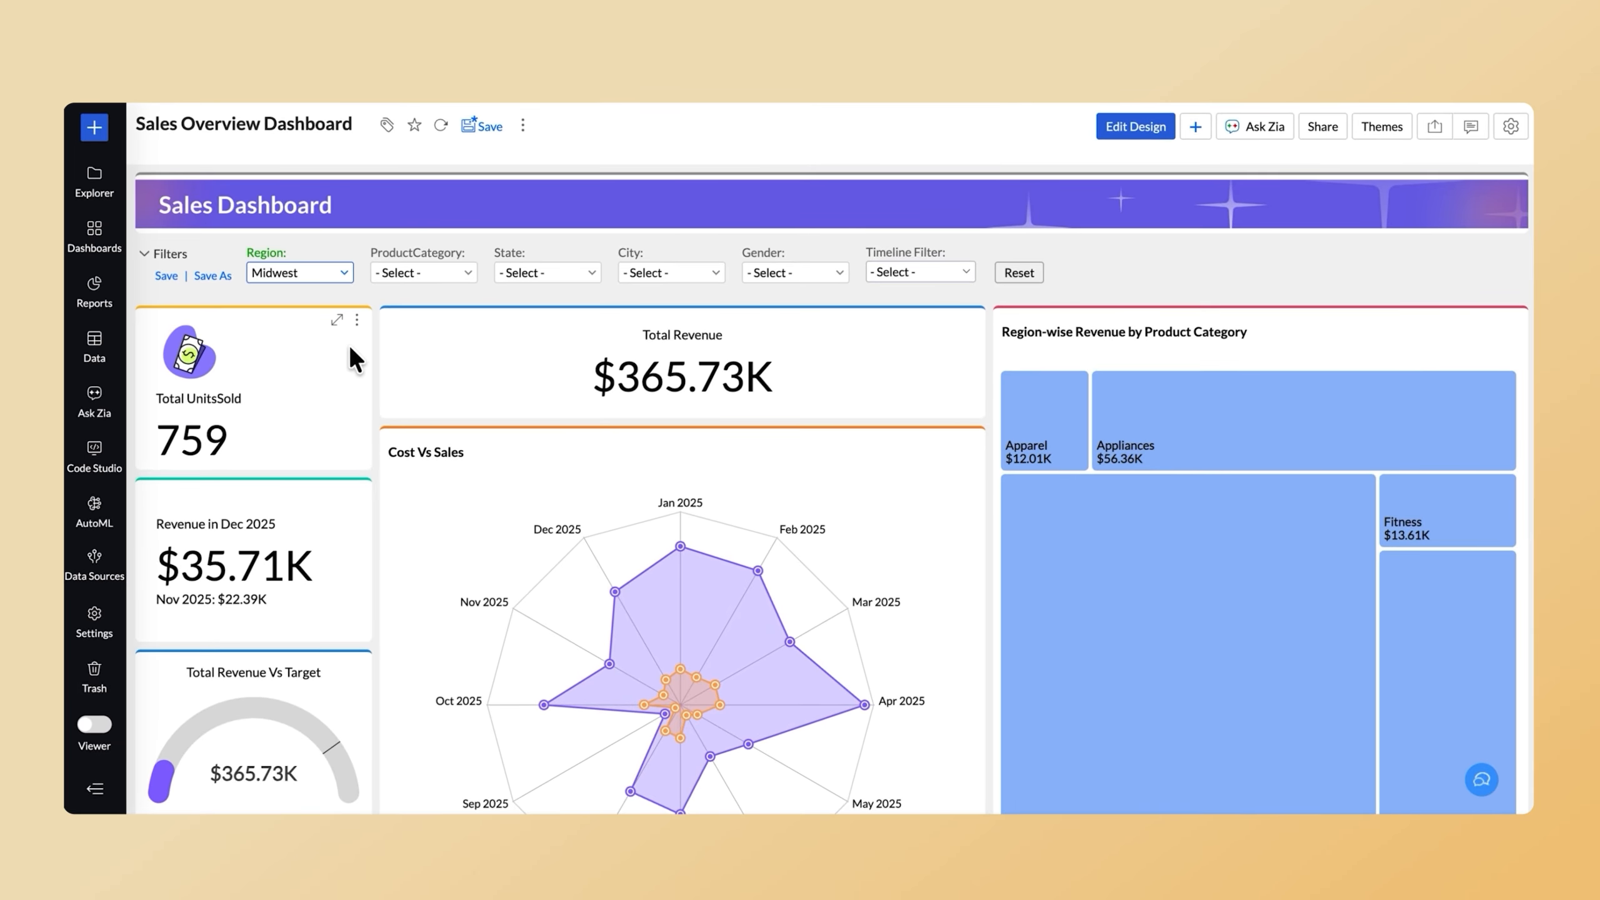
{"action": "left_click", "coordinate": [1009, 273]}
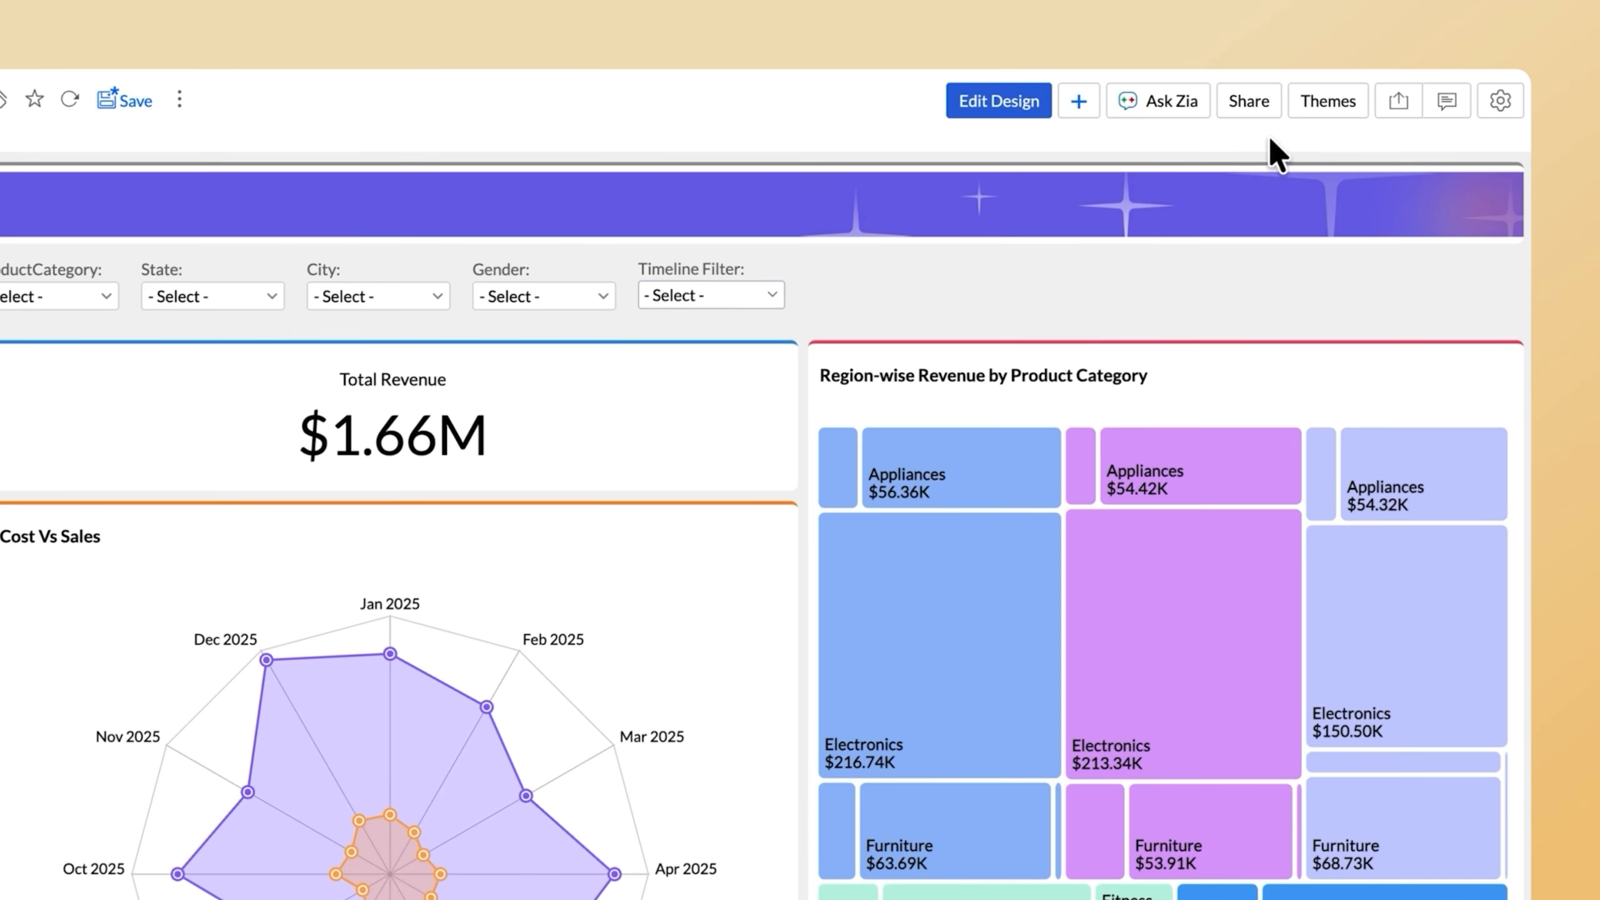
Apply the green aurora image preset as the dashboard theme.
{"action": "left_click", "coordinate": [1316, 101]}
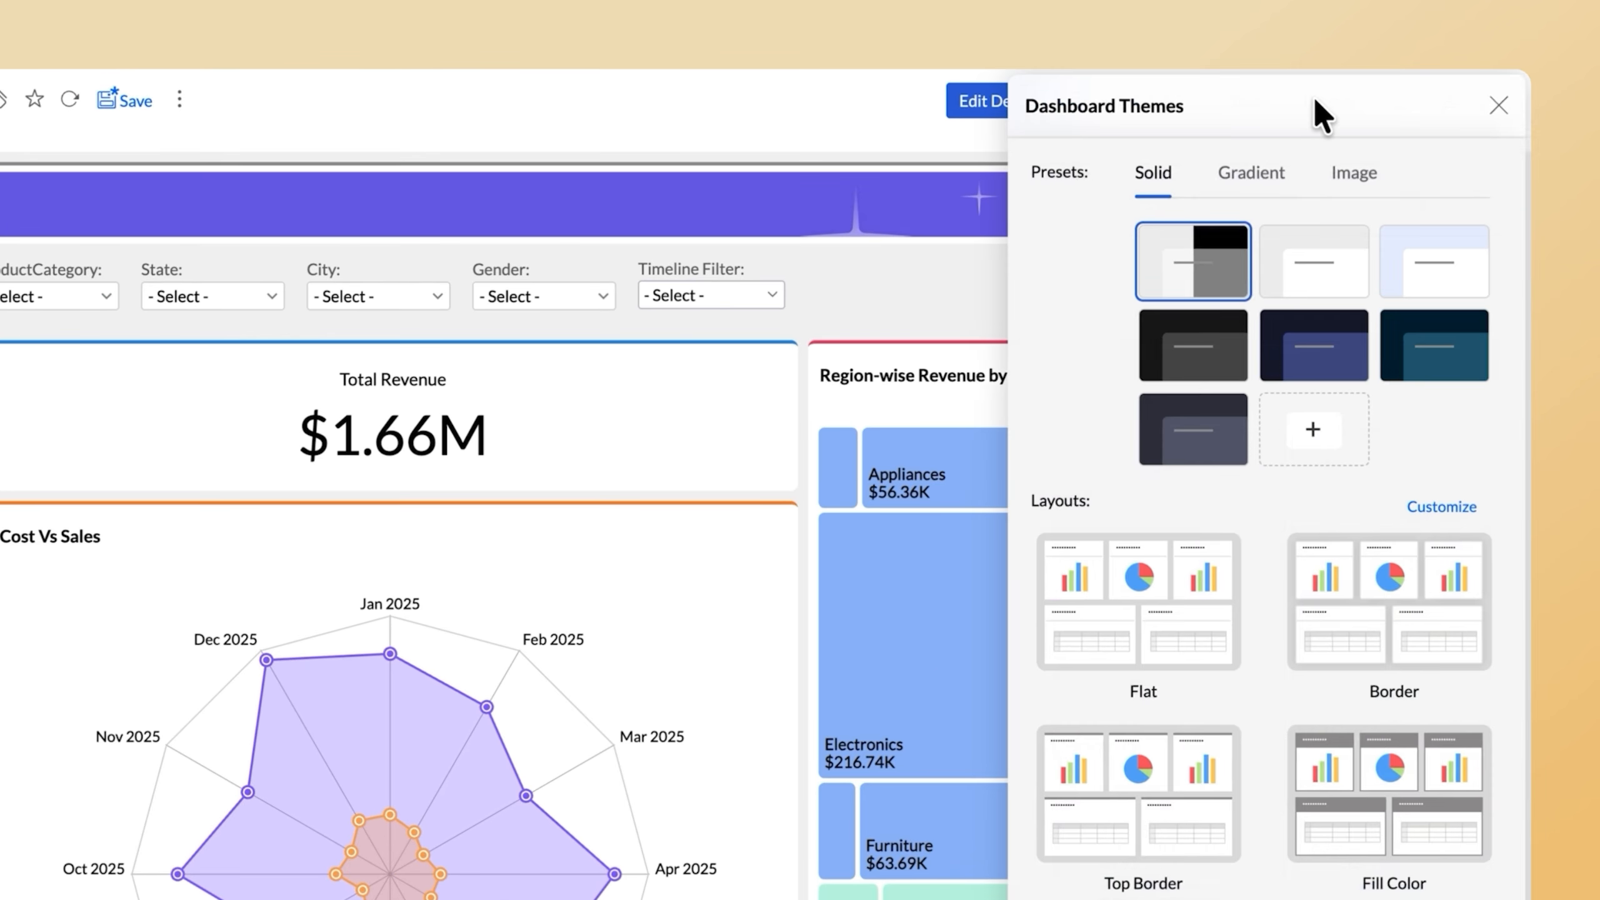
{"action": "left_click", "coordinate": [1360, 176]}
{"action": "left_click", "coordinate": [1213, 347]}
{"action": "left_click", "coordinate": [934, 259]}
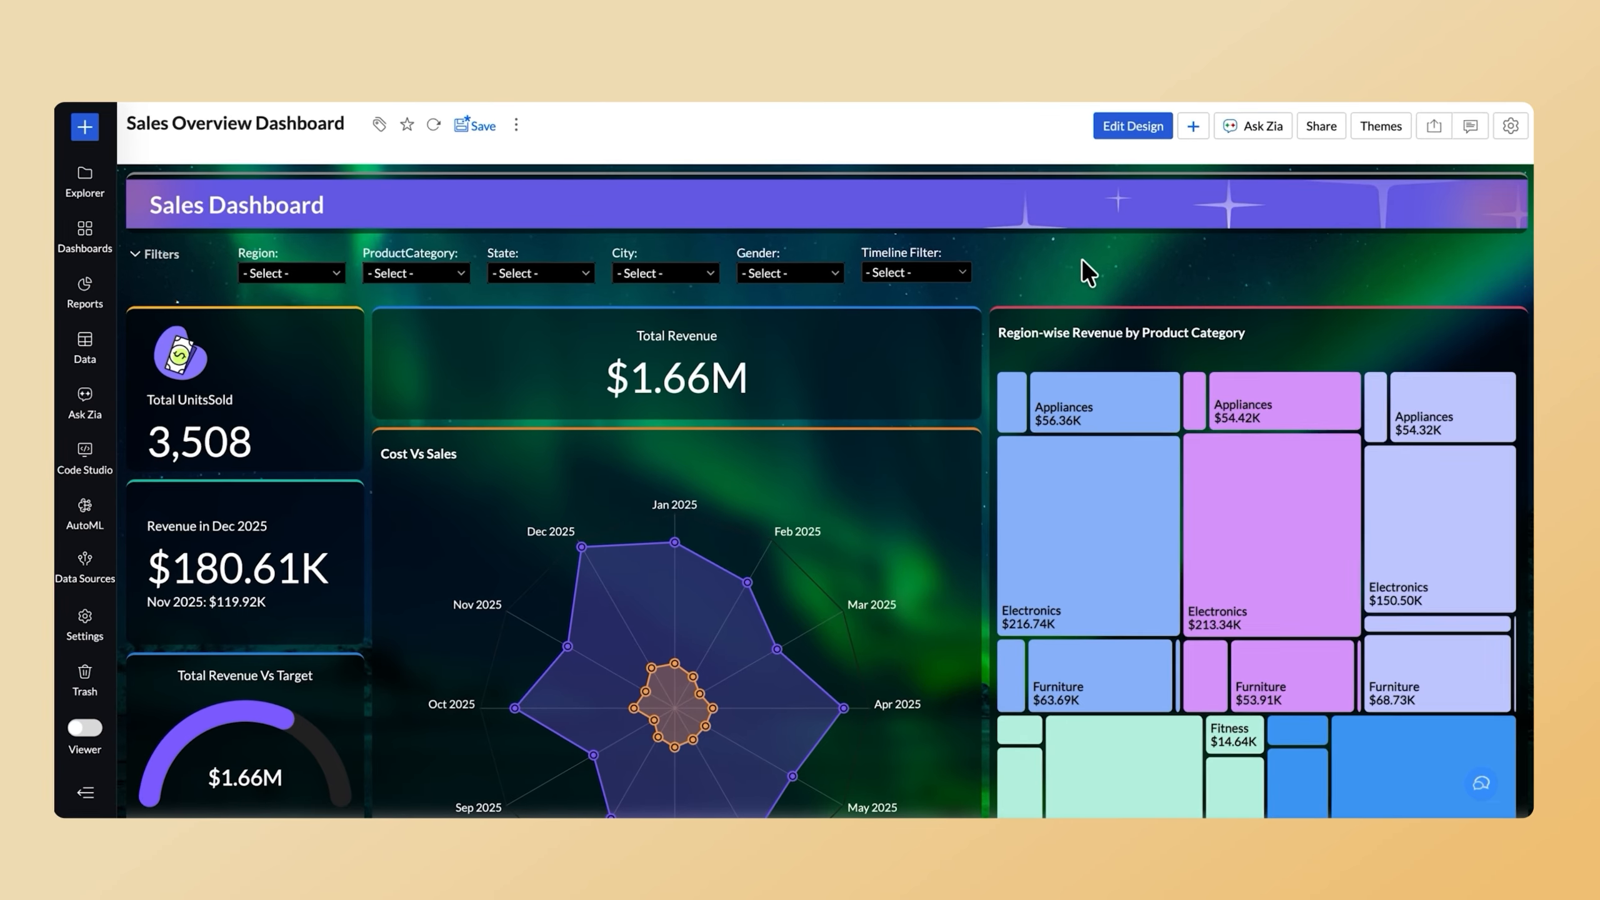
Set the dashboard's monthly timeline filter to Jan 2025 - Jun 2025.
{"action": "left_click", "coordinate": [756, 296]}
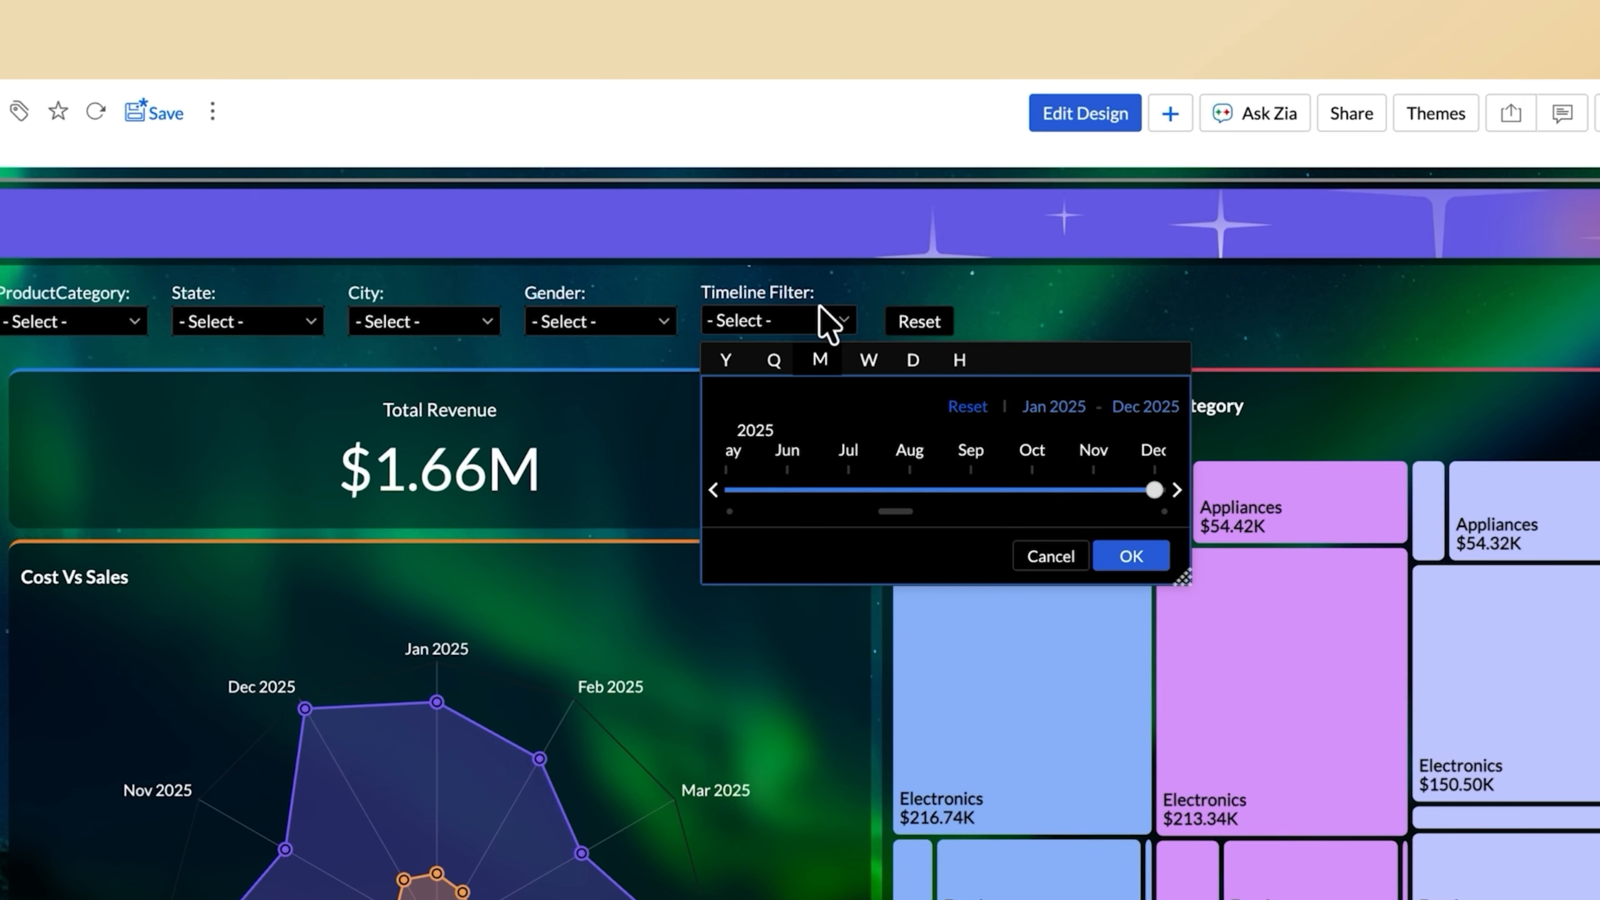
{"action": "left_click_drag", "start_coordinate": [1154, 489], "coordinate": [802, 490]}
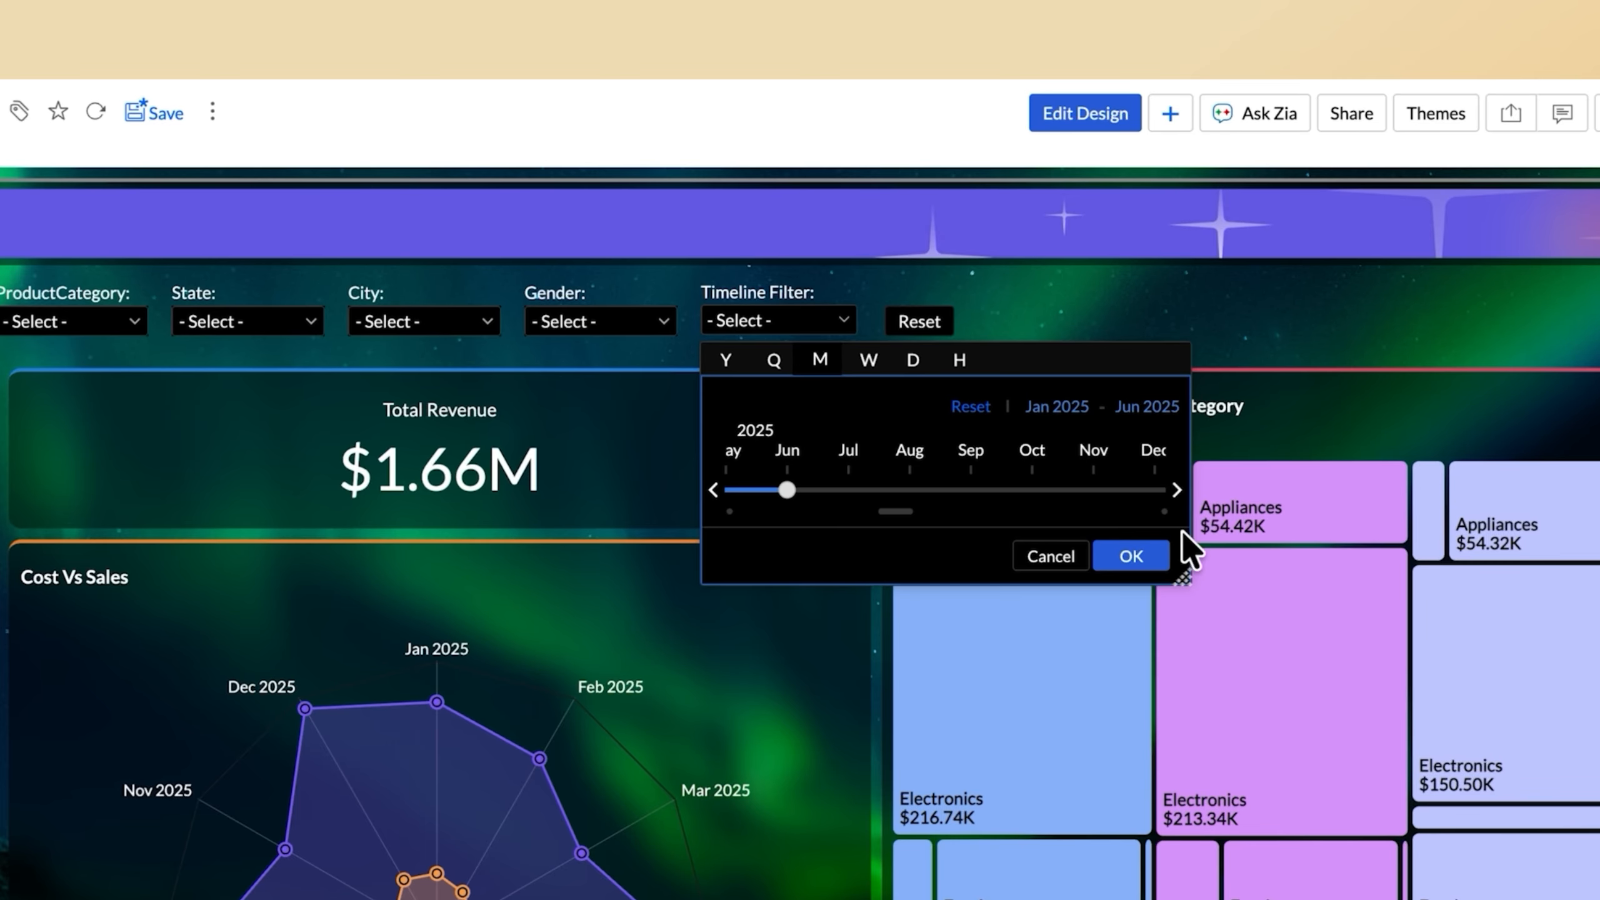
{"action": "left_click", "coordinate": [1150, 556]}
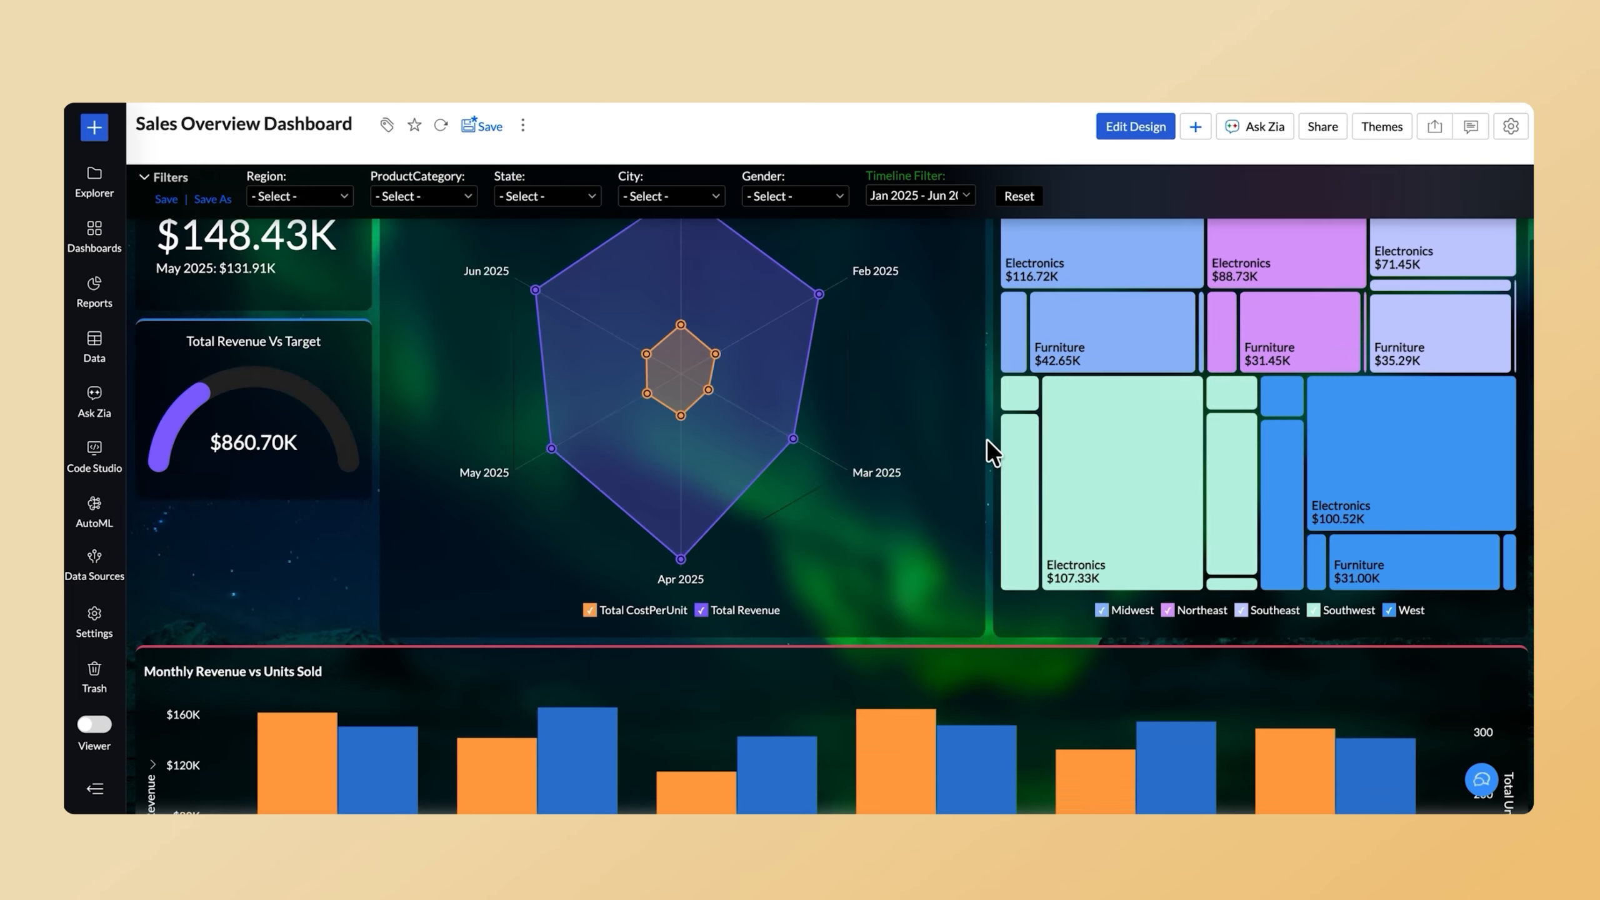
Drill down by a chosen column from the April 2025 revenue bar in the Monthly Revenue vs Units Sold chart.
{"action": "scroll", "coordinate": [991, 451], "scroll_direction": "down", "scroll_amount": 5}
{"action": "left_click", "coordinate": [881, 578]}
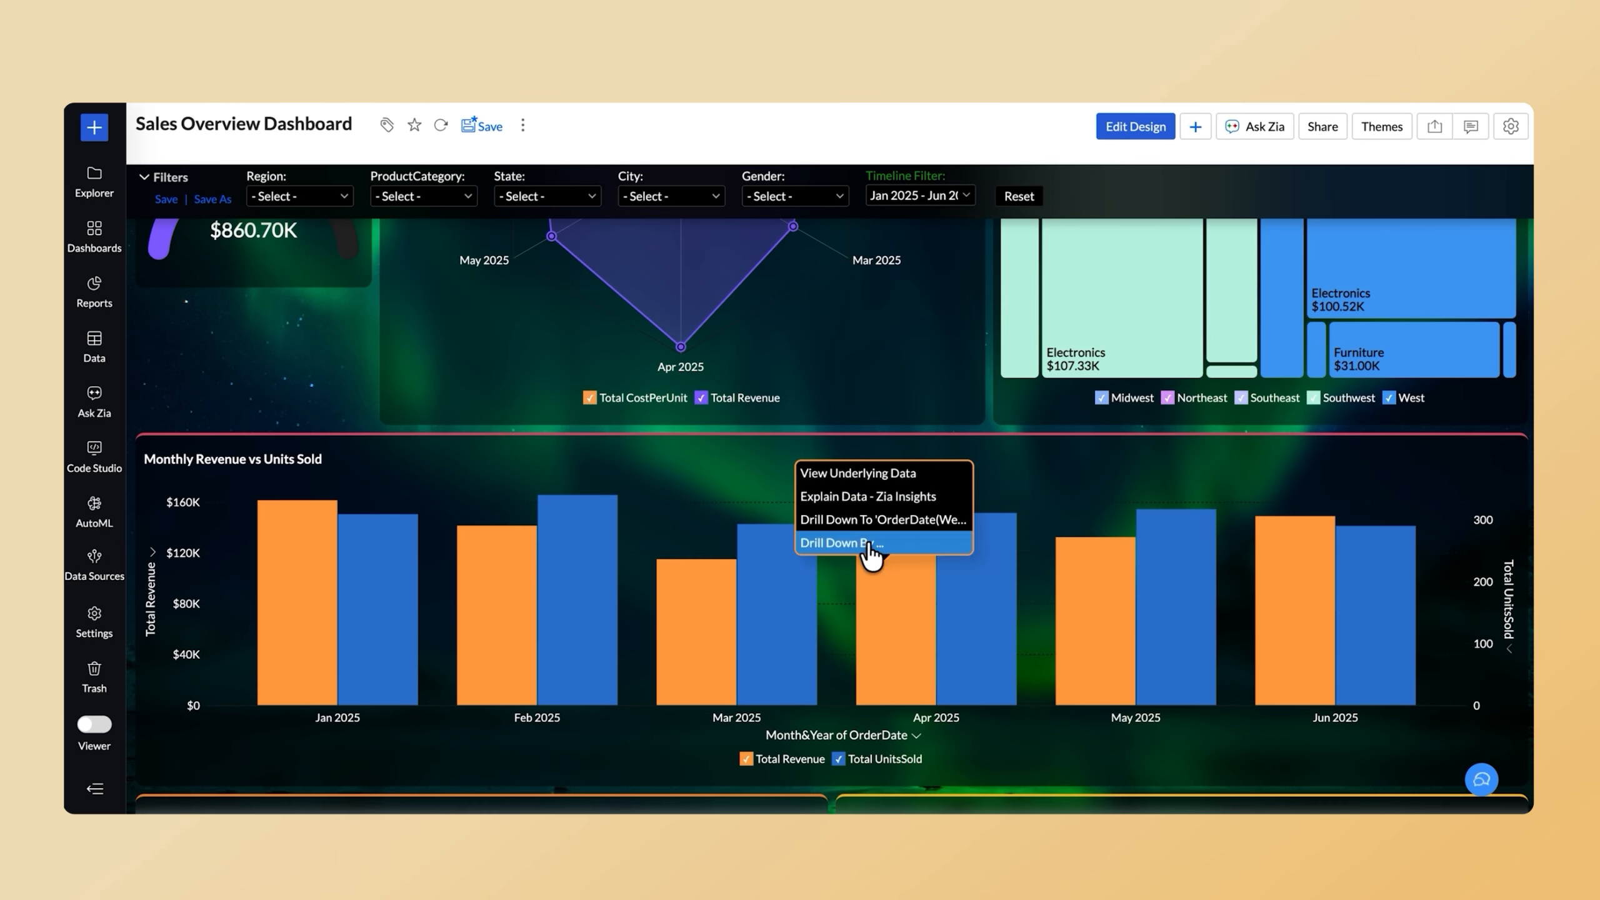
{"action": "left_click", "coordinate": [872, 543]}
{"action": "scroll", "coordinate": [844, 676], "scroll_direction": "down", "scroll_amount": 1}
{"action": "left_click", "coordinate": [821, 581]}
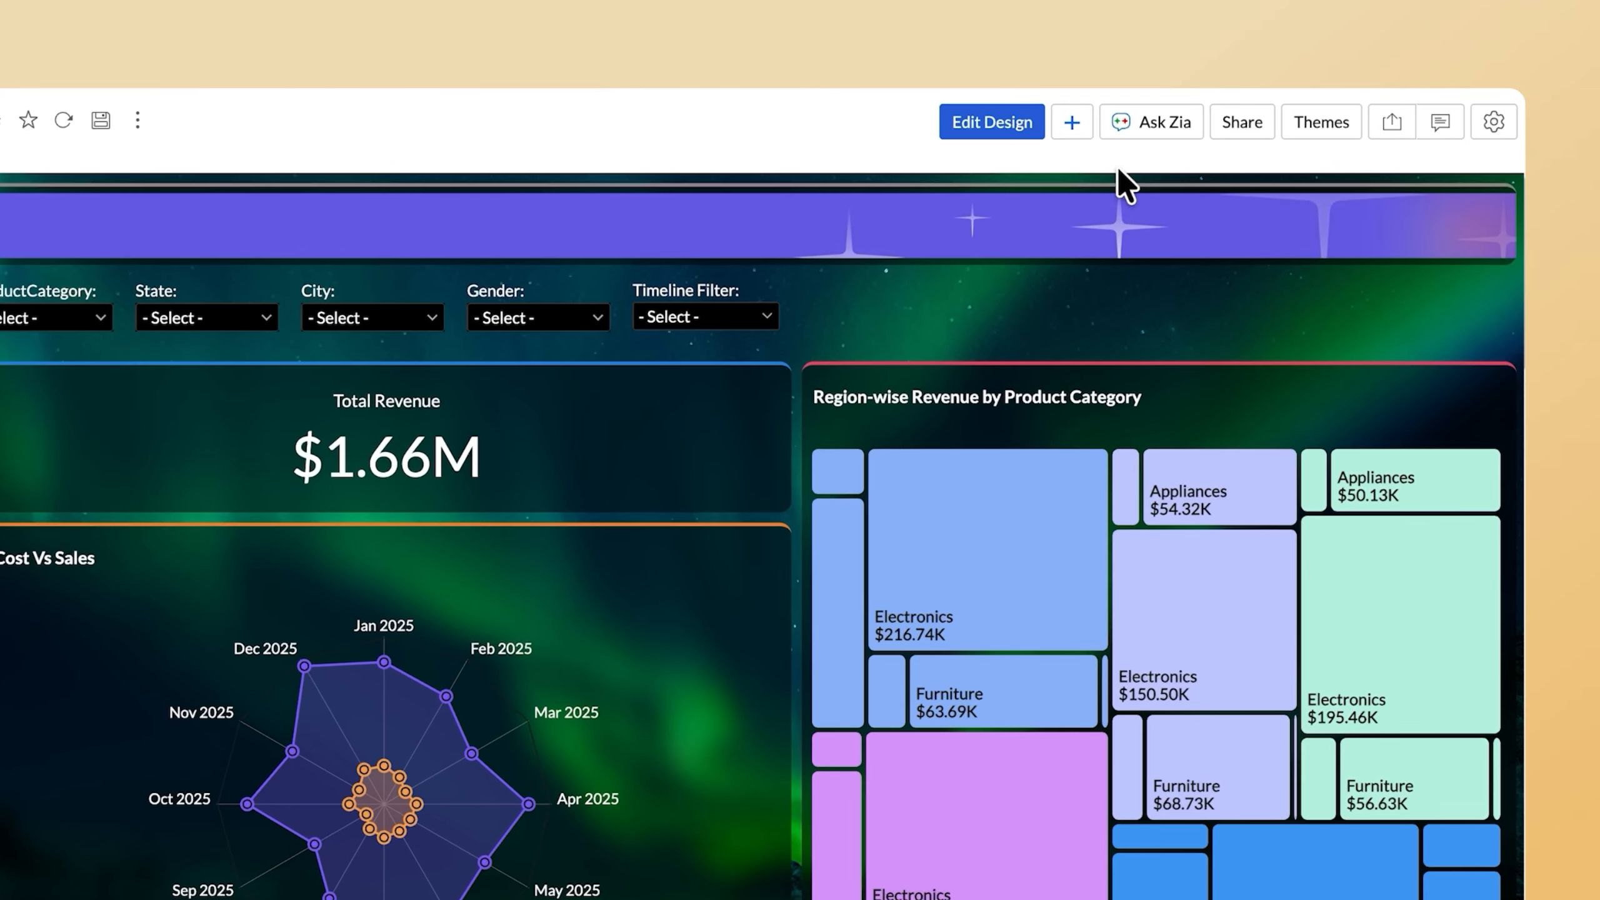
Ask Zia to "Add a kpi widget of Revenue in Electronics" to the dashboard.
{"action": "left_click", "coordinate": [1131, 125]}
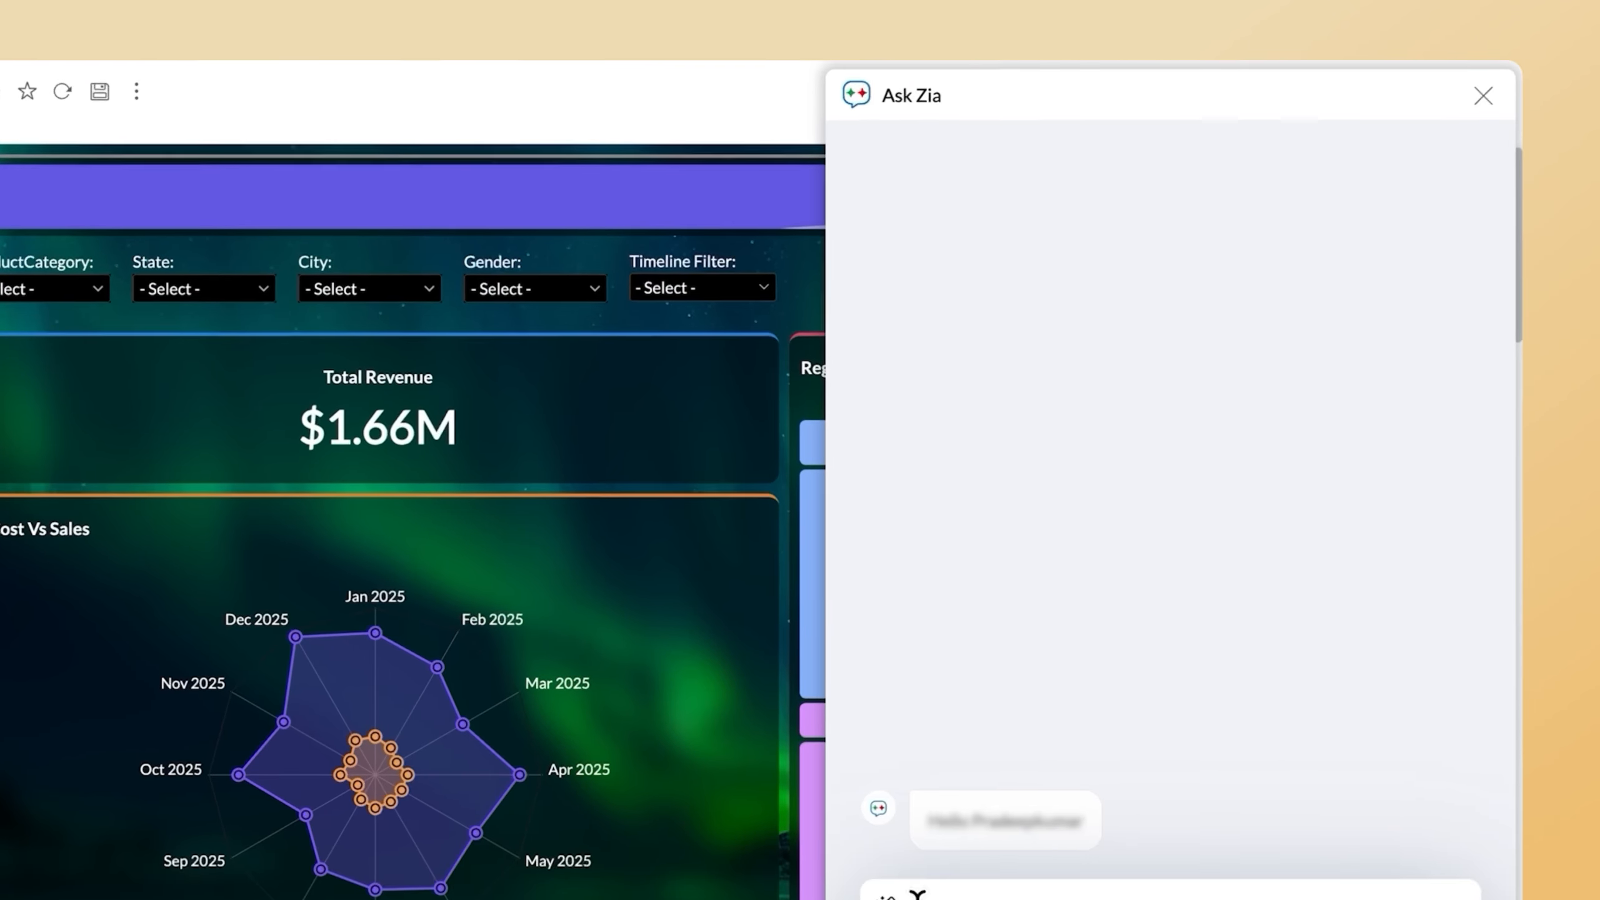
{"action": "type", "text": "Add a kpi widget of Revenue in Electronics"}
{"action": "left_click", "coordinate": [1440, 813]}
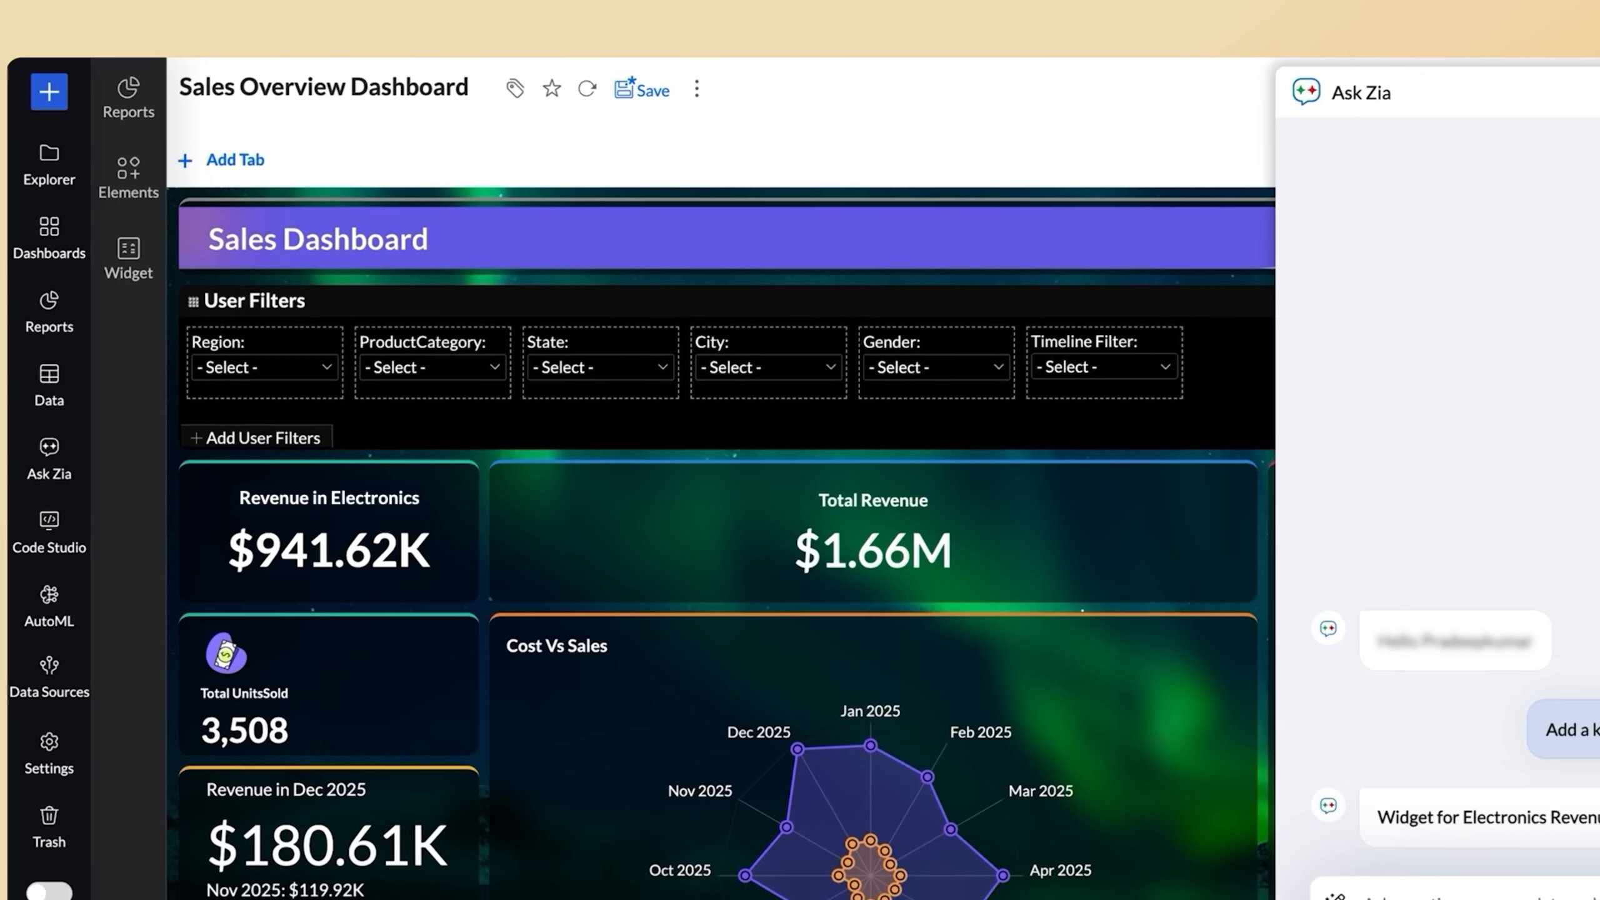
Ask Zia to "Change the theme to white" for the Sales Overview Dashboard.
{"action": "type", "text": "Change the theme to white"}
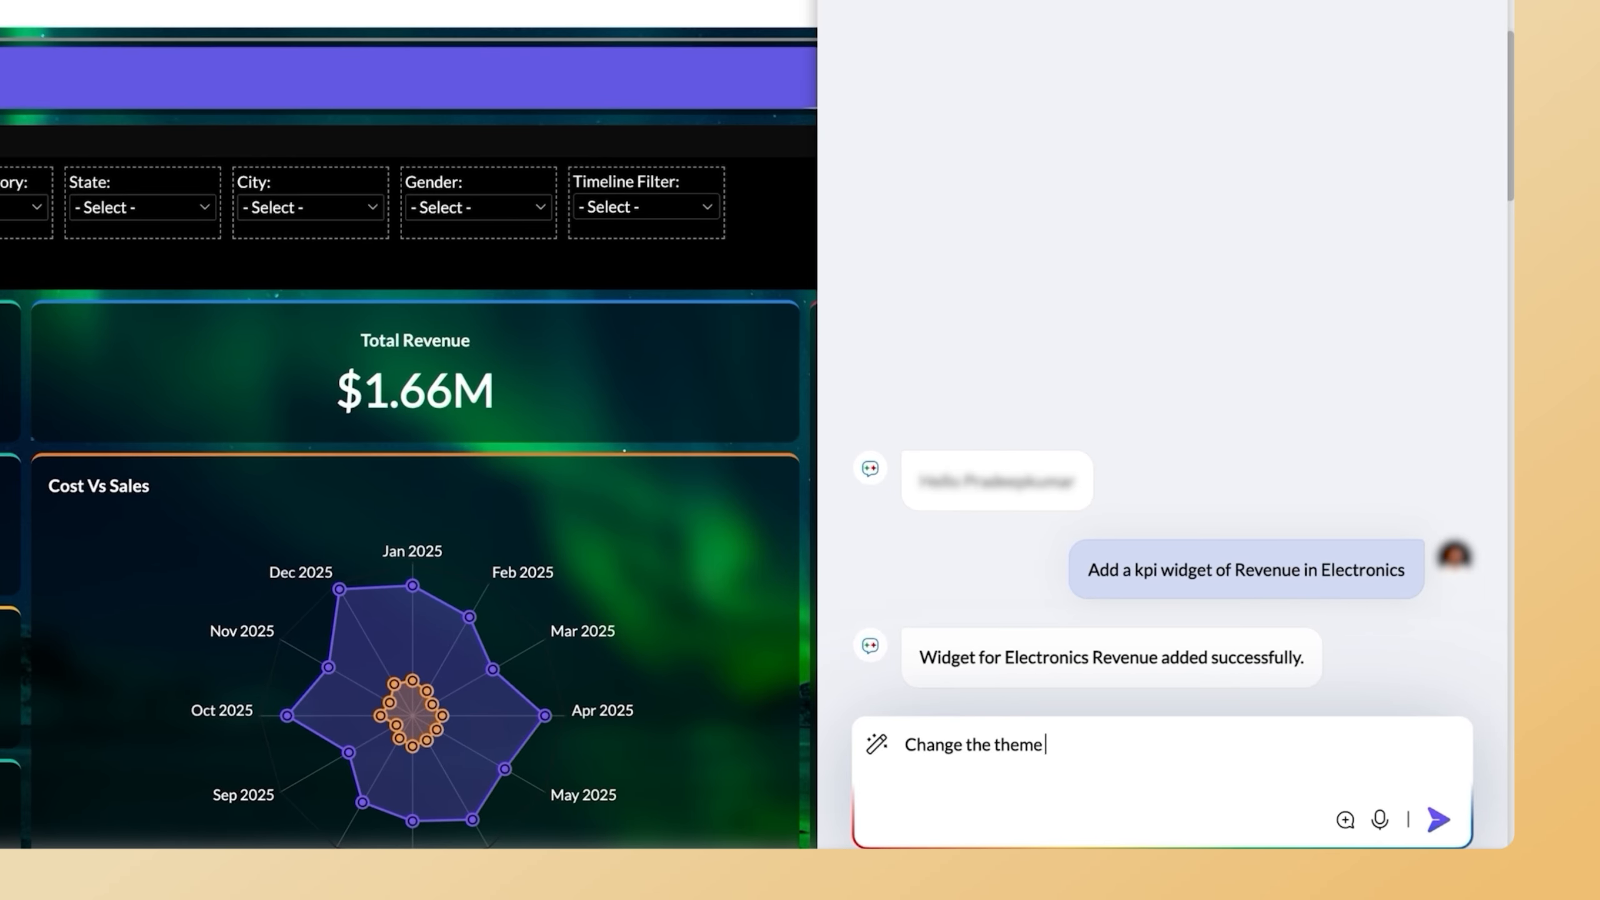
{"action": "left_click", "coordinate": [1439, 820]}
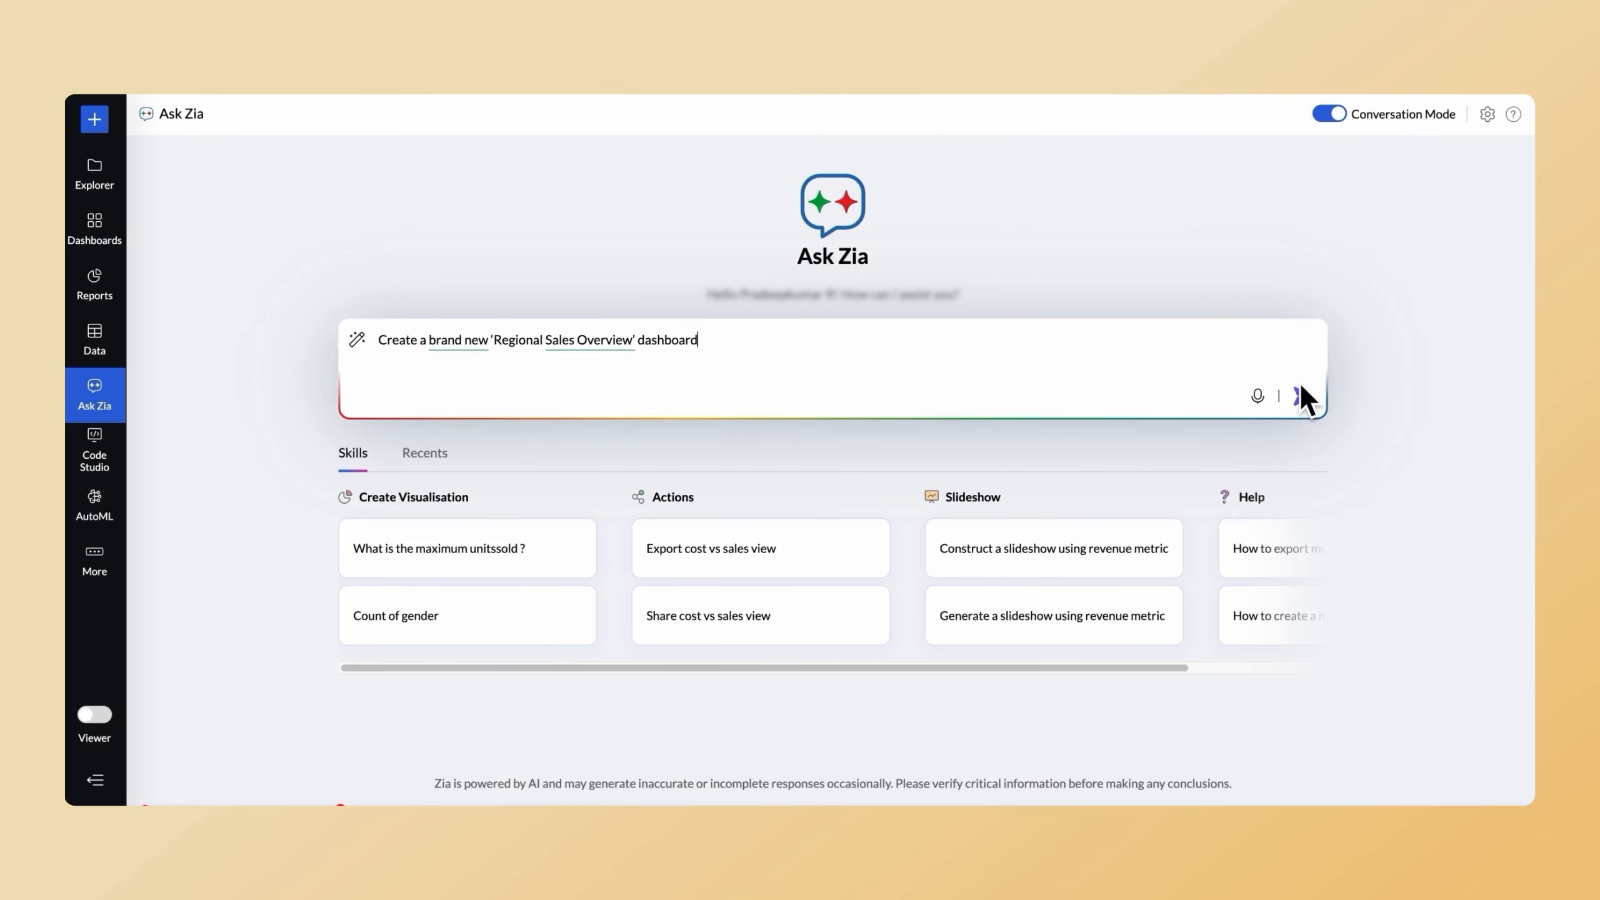
Have Zia generate the Regional Sales Overview Dashboard and open it in a new tab to view its reports.
{"action": "left_click", "coordinate": [1303, 396]}
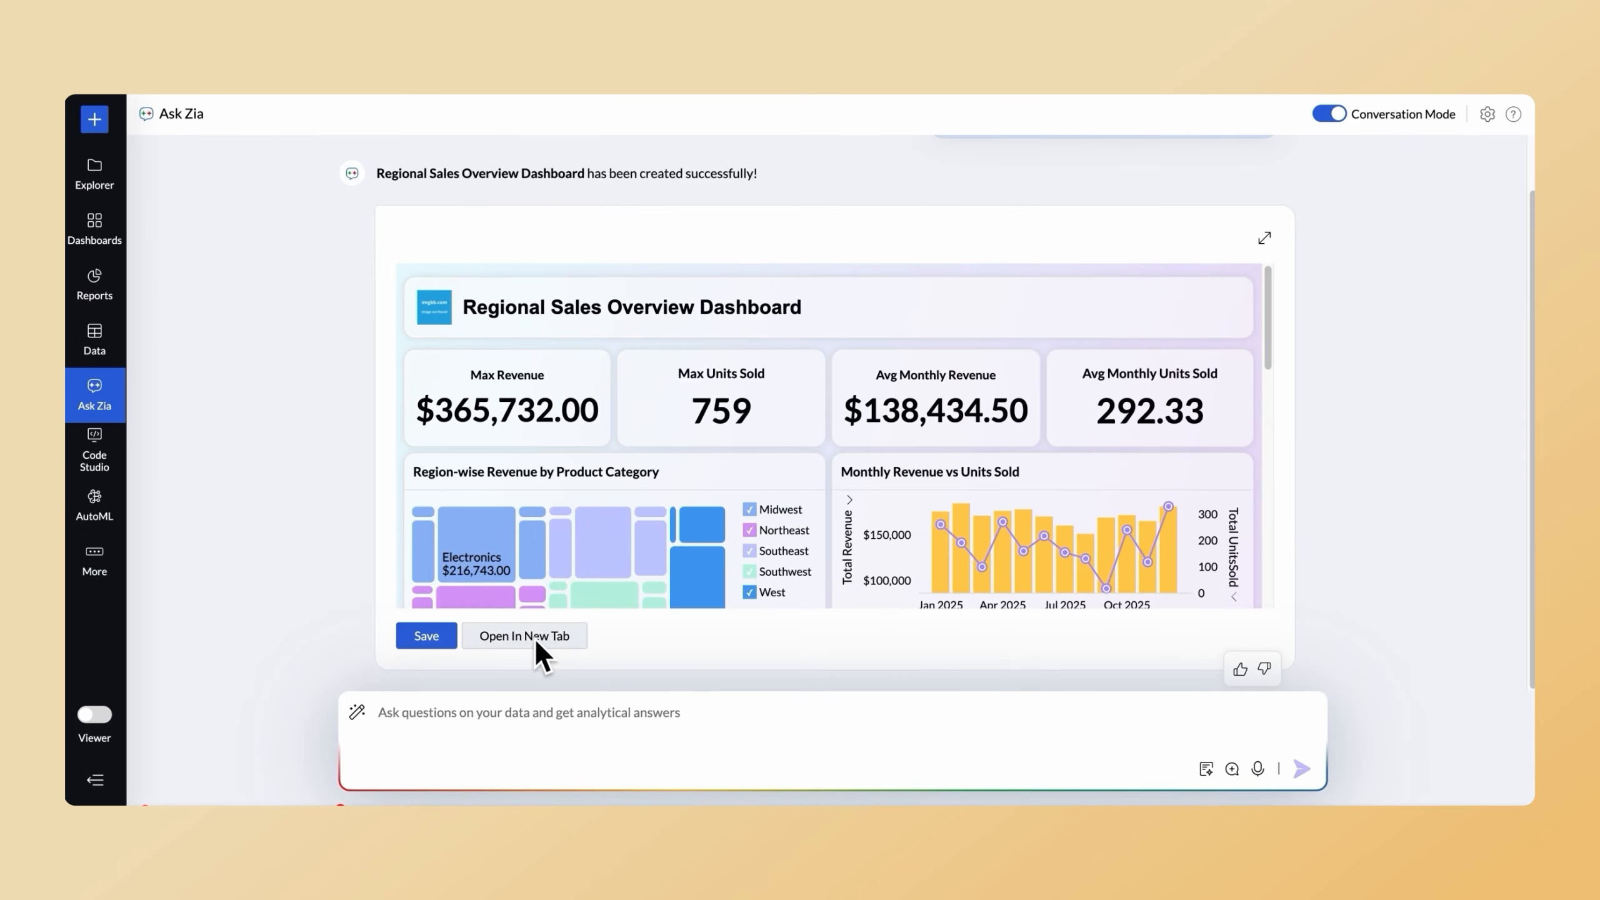
{"action": "left_click", "coordinate": [537, 638]}
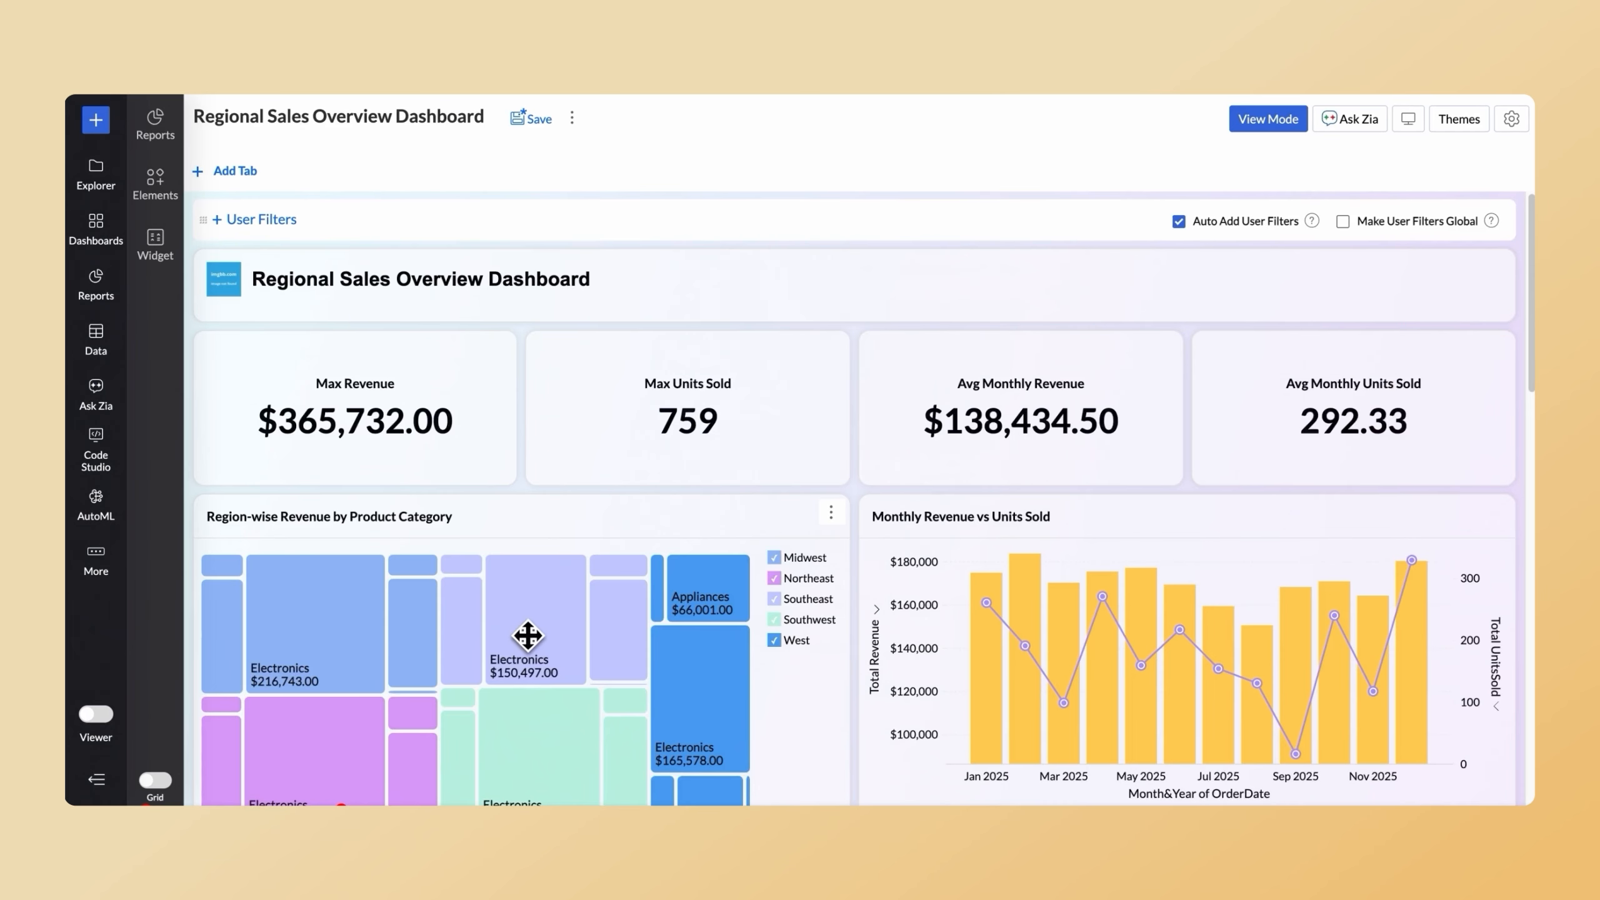
{"action": "scroll", "coordinate": [528, 635], "scroll_direction": "down", "scroll_amount": 10}
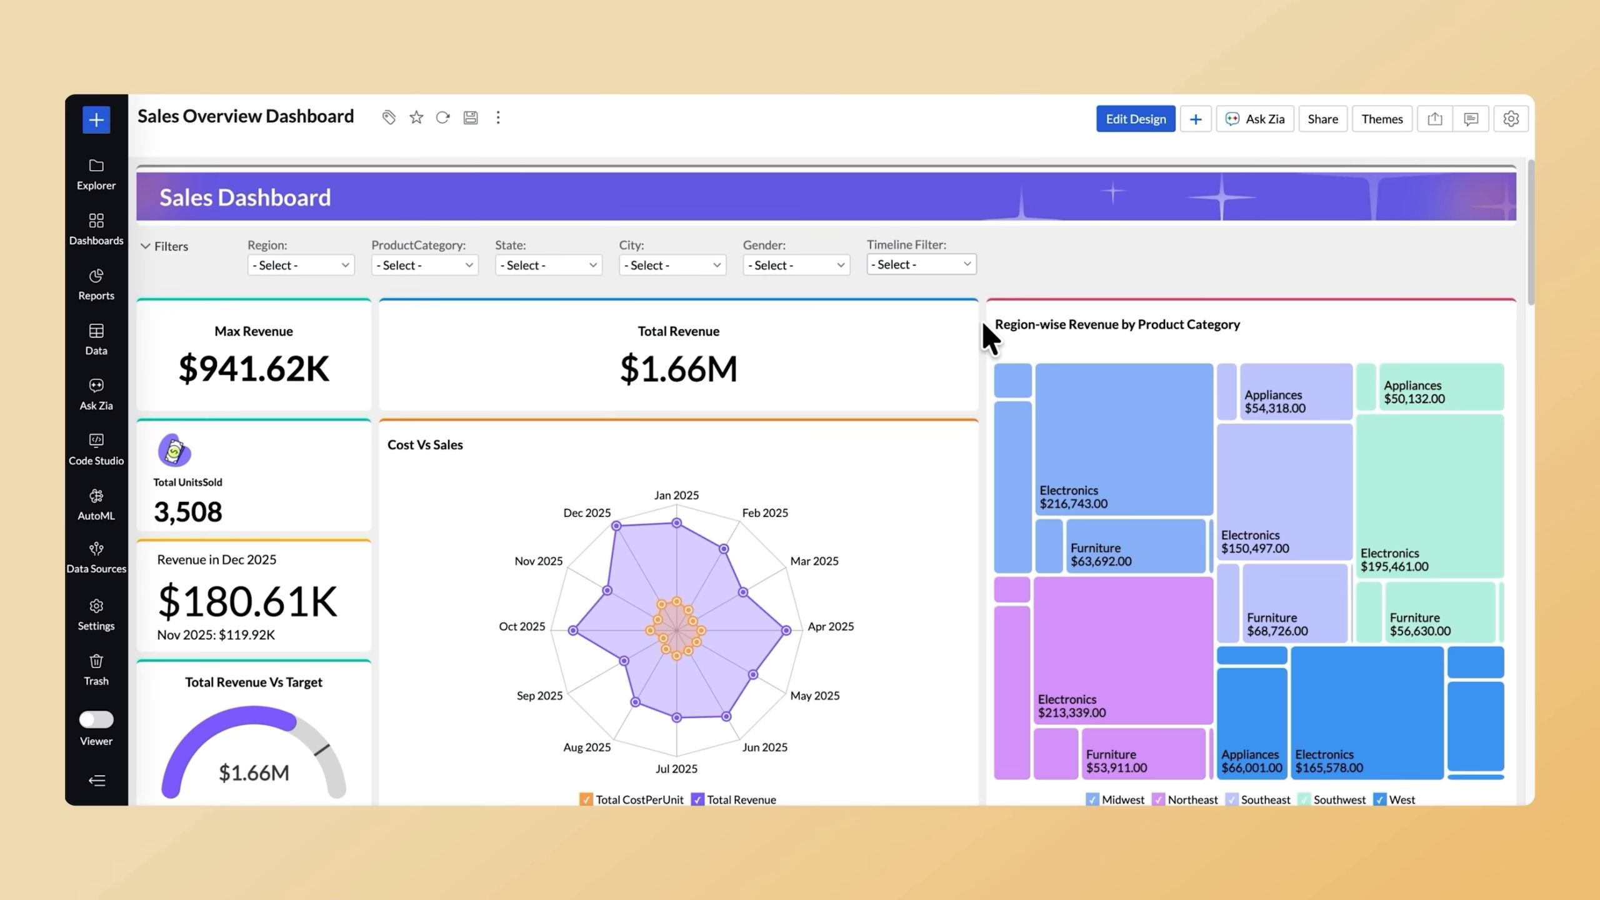
Change the Monthly Revenue vs Units Sold chart in the Sales Overview Dashboard to a combined bar and line chart.
{"action": "scroll", "coordinate": [981, 320], "scroll_direction": "down", "scroll_amount": 8}
{"action": "left_click", "coordinate": [1410, 300]}
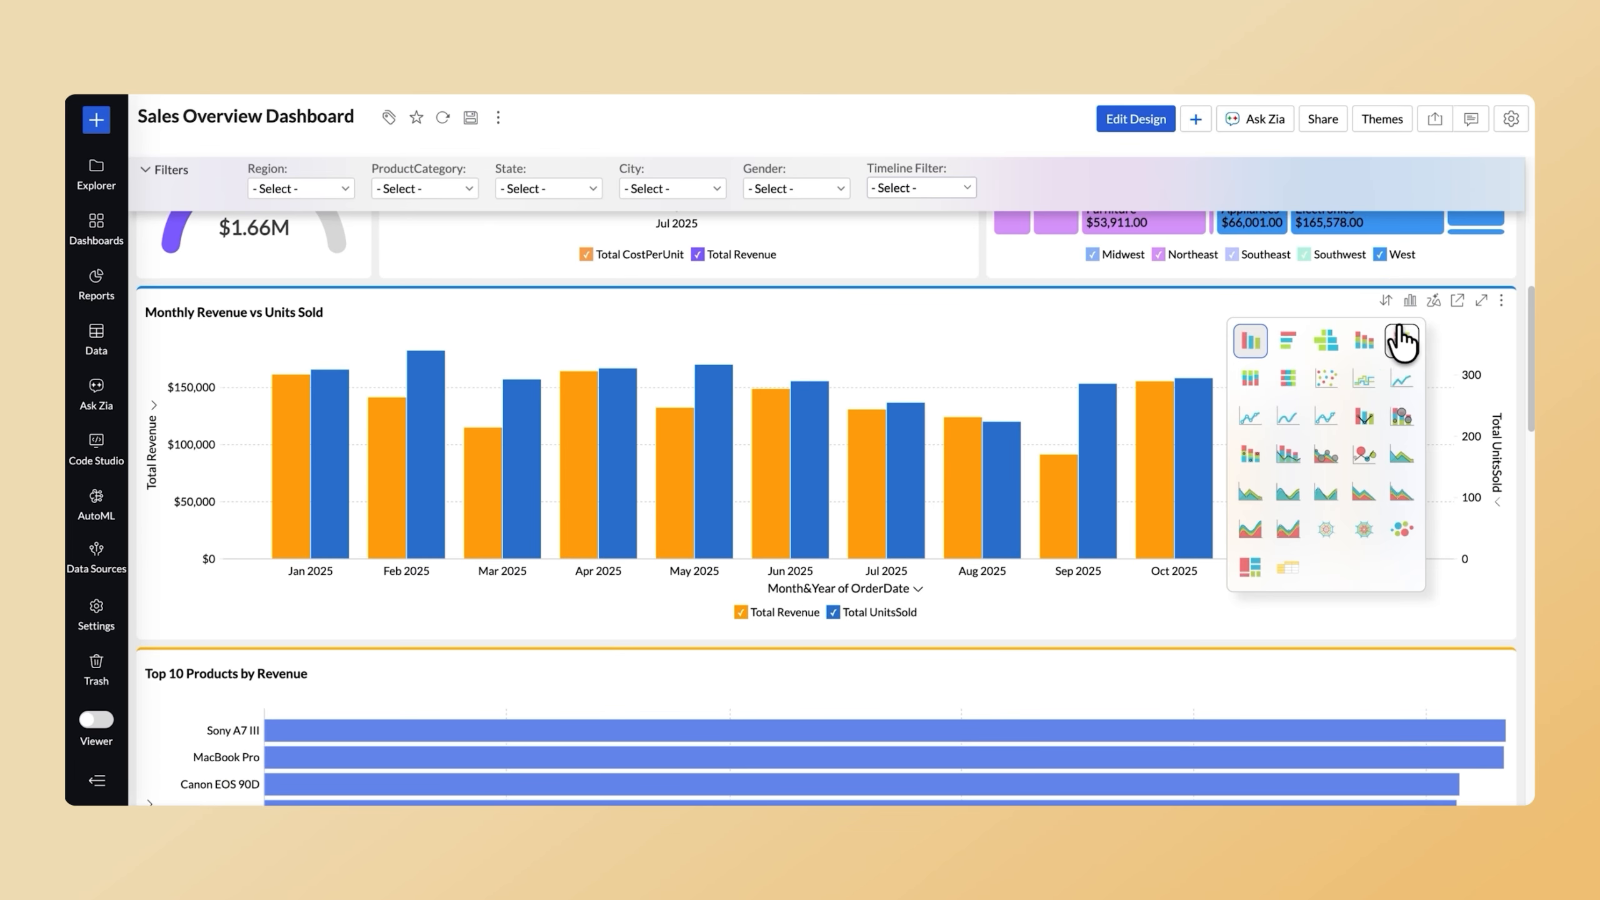
{"action": "left_click", "coordinate": [1373, 434]}
{"action": "scroll", "coordinate": [1366, 413], "scroll_direction": "down", "scroll_amount": 15}
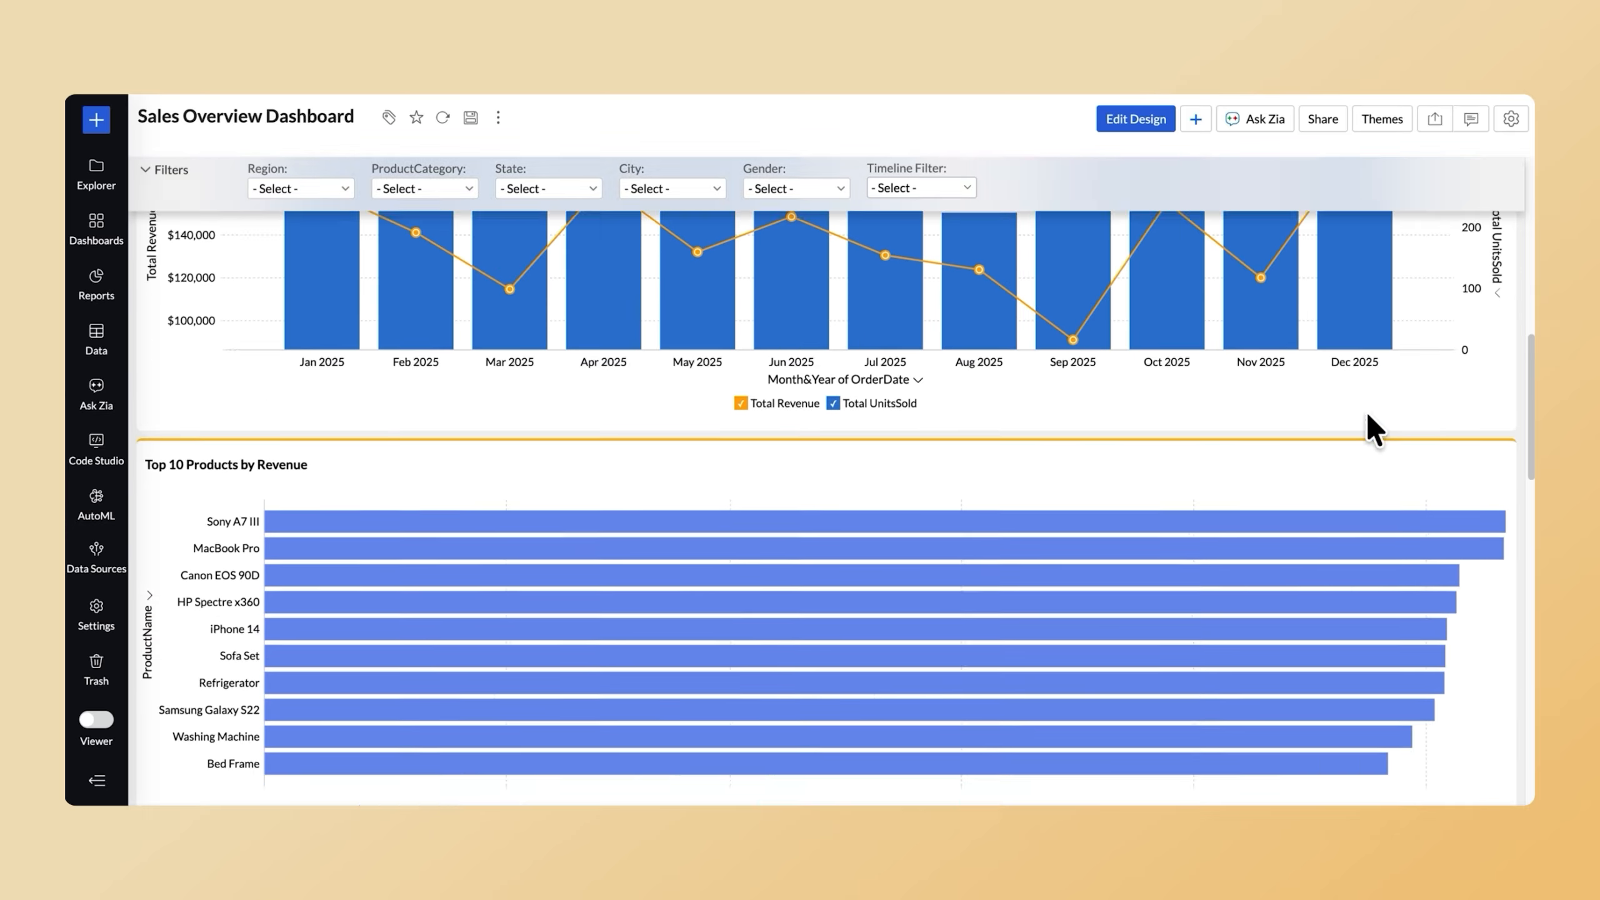
{"action": "scroll", "coordinate": [1367, 410], "scroll_direction": "down", "scroll_amount": 10}
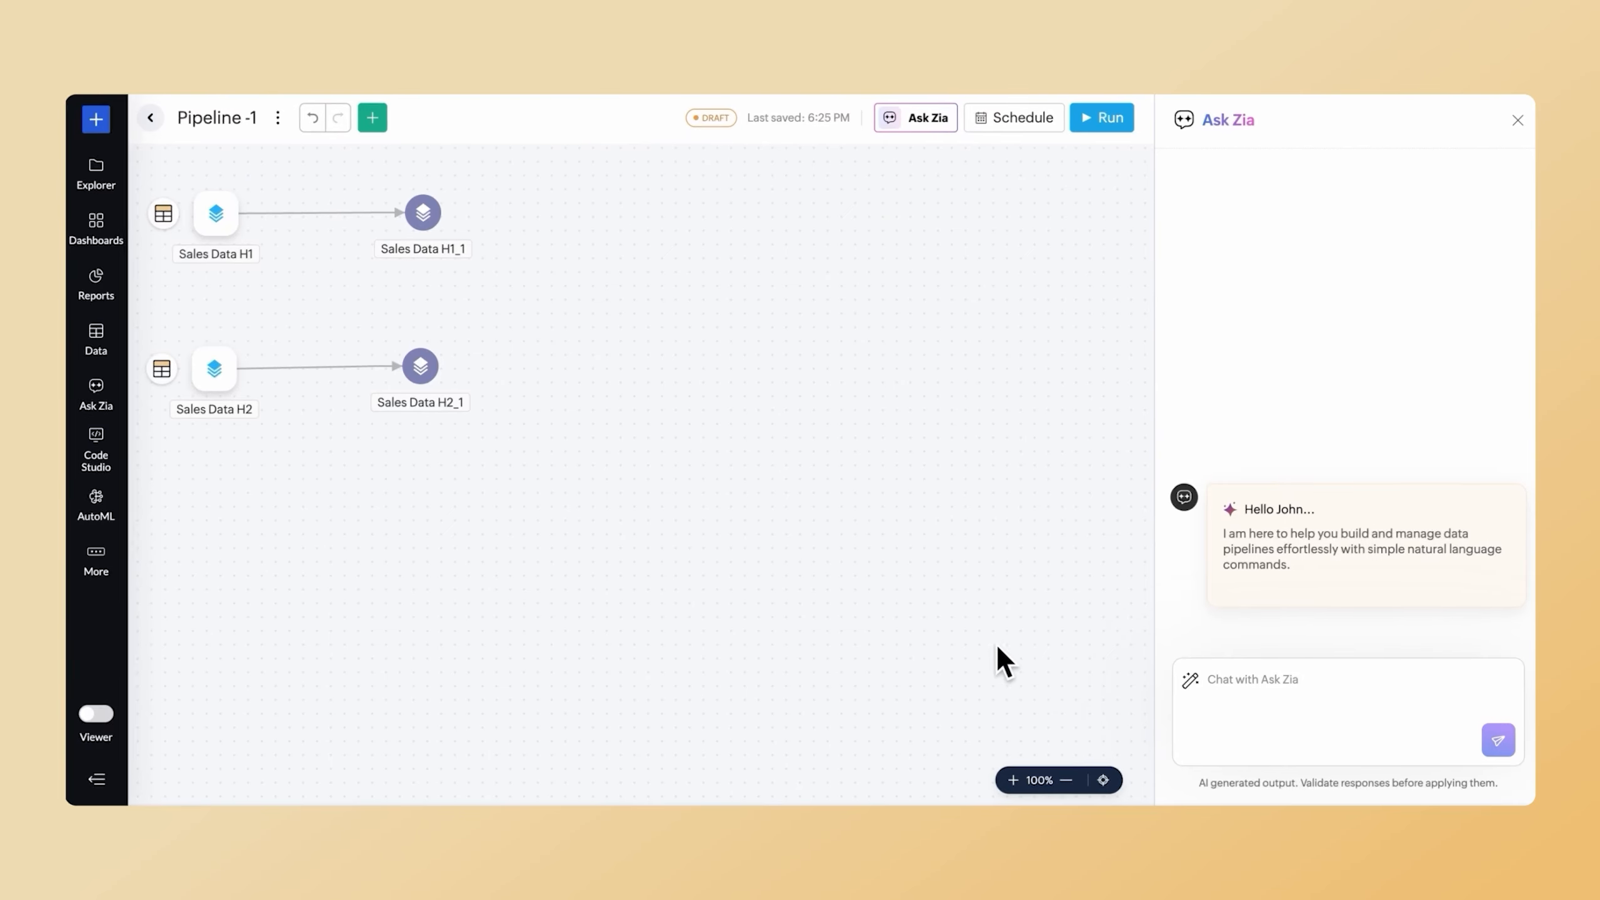
Ask Zia in Pipeline -1 to "Append Sales Data H1 and Sales Data H2" and apply the previewed transform.
{"action": "left_click", "coordinate": [1225, 686]}
{"action": "type", "text": "Append Sales Data H1 and Sales Data H2"}
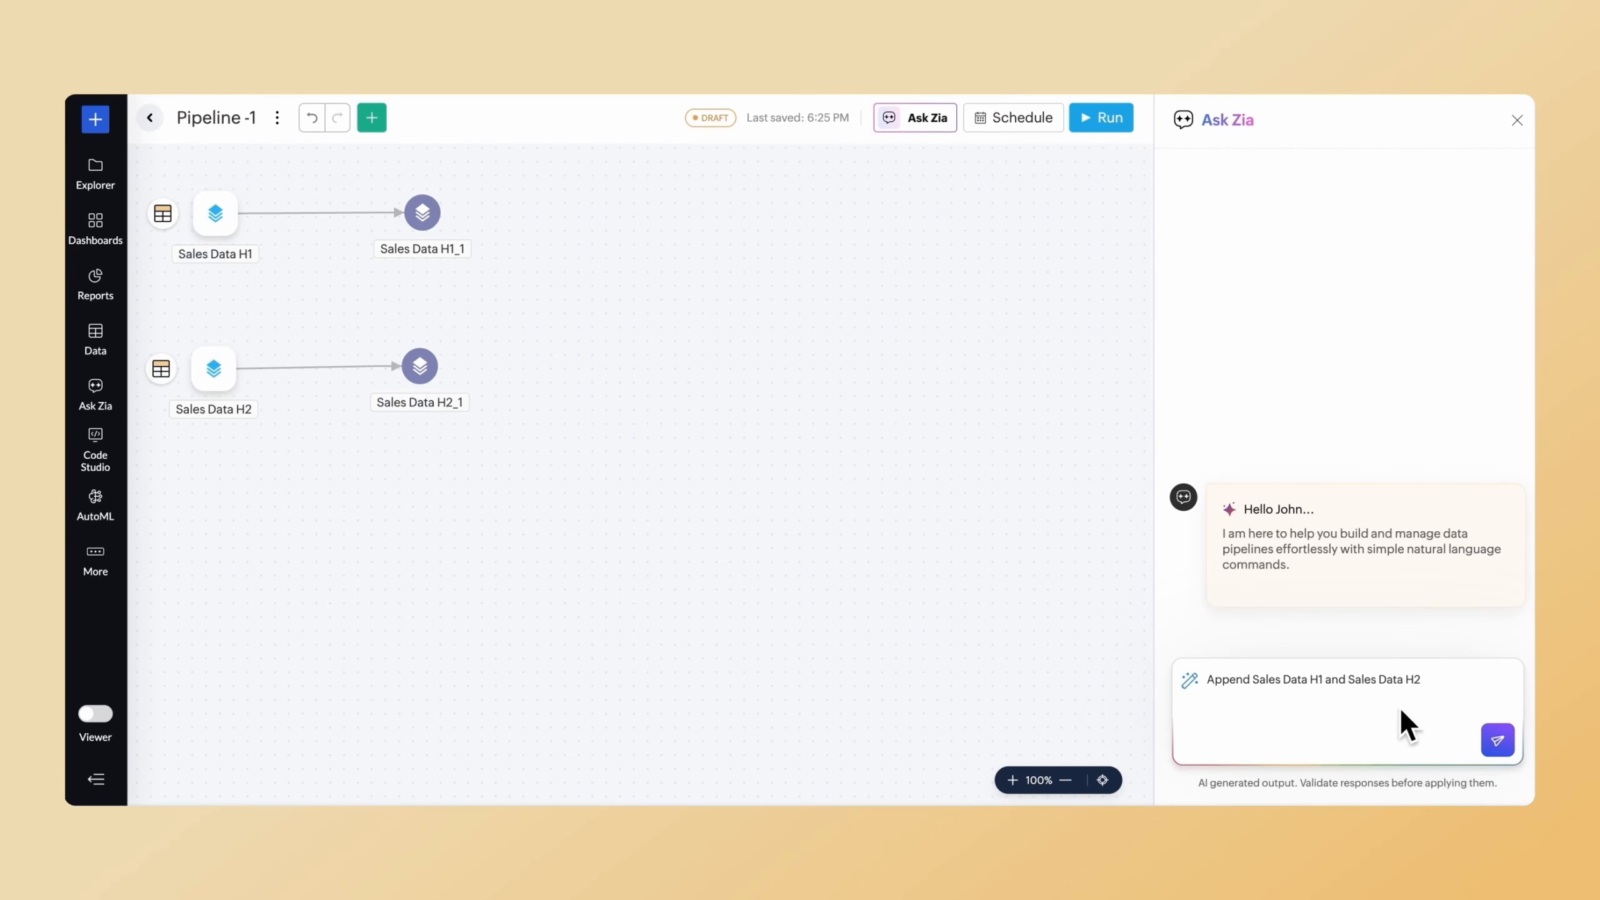
{"action": "left_click", "coordinate": [1498, 741]}
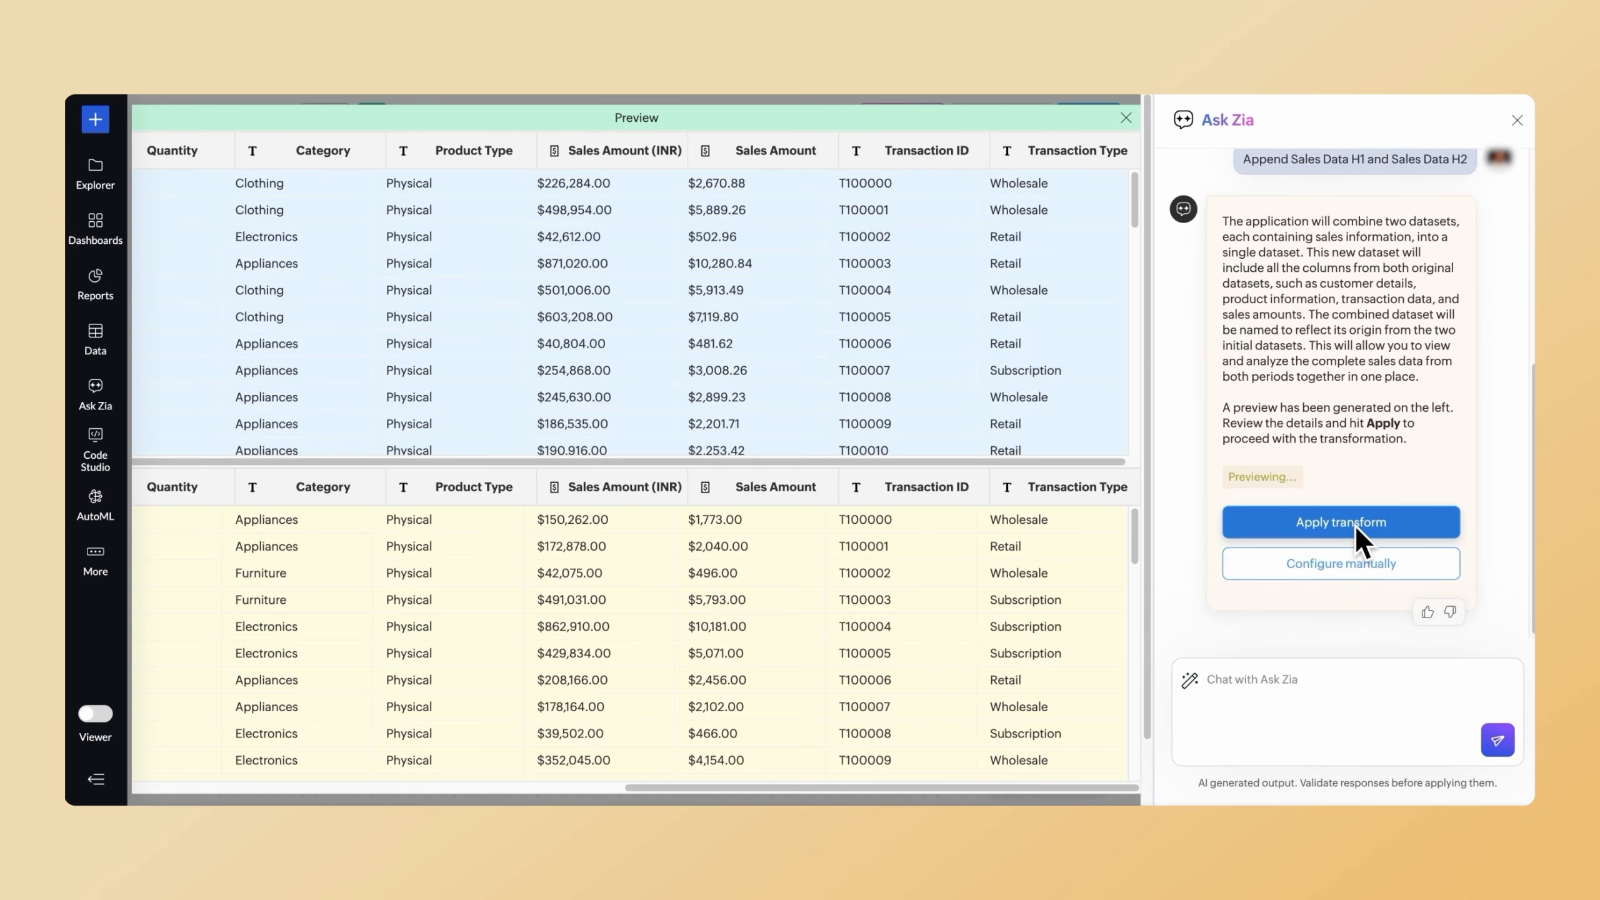
{"action": "left_click", "coordinate": [1354, 529]}
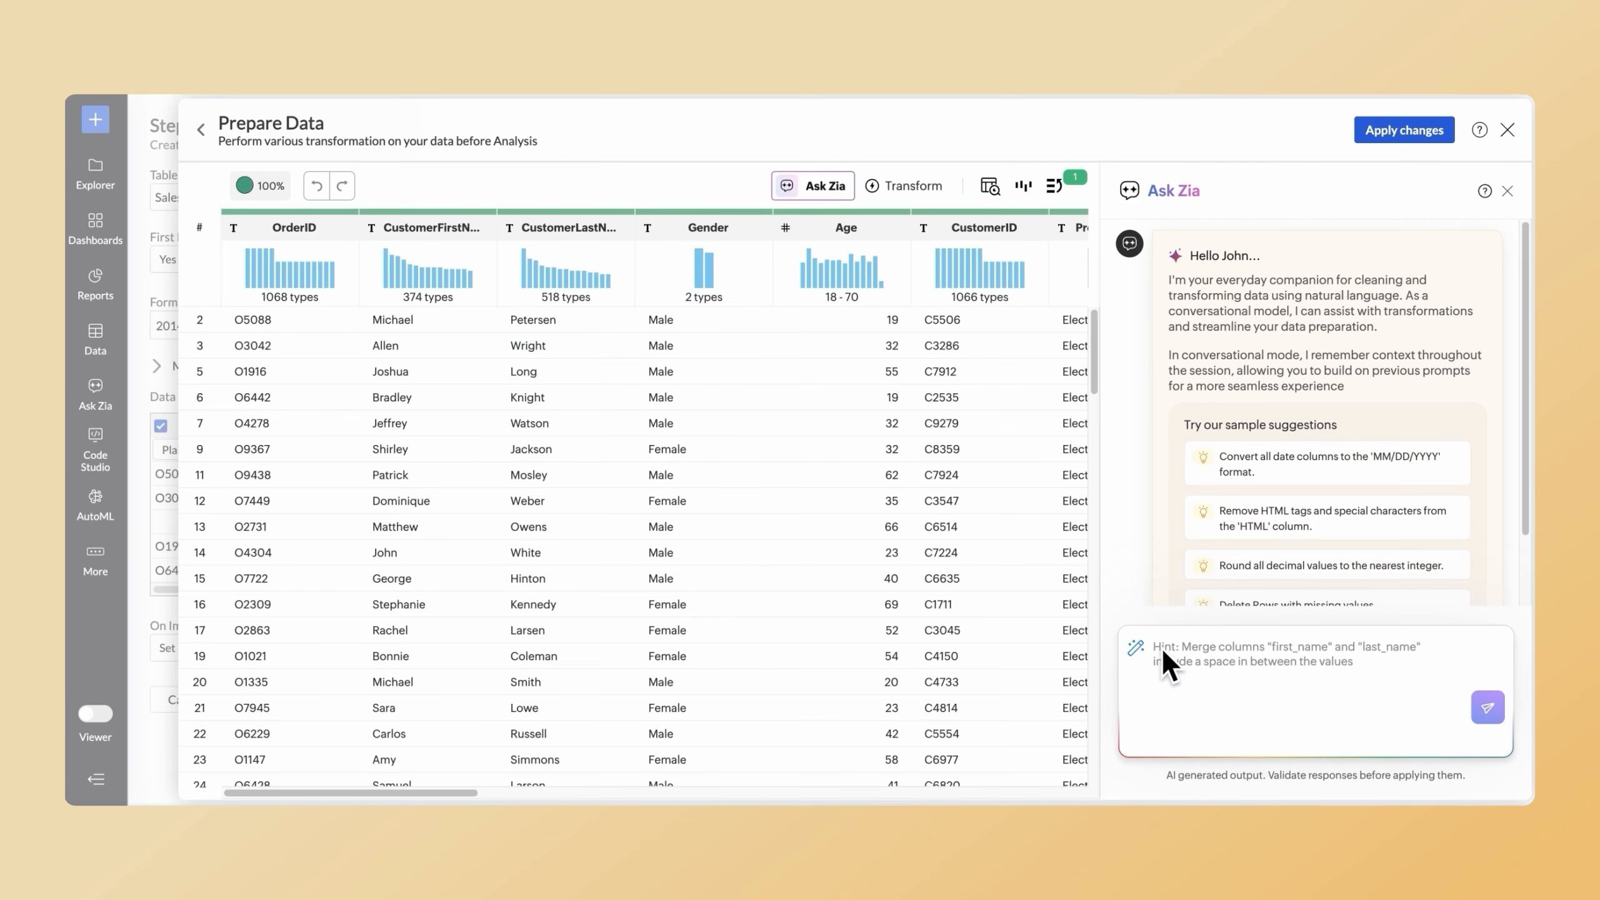
Ask Zia to "Remove duplicate entries" from the data being prepared and apply the transform.
{"action": "type", "text": "Remove duplicate entries"}
{"action": "left_click", "coordinate": [1487, 707]}
{"action": "left_click", "coordinate": [1361, 521]}
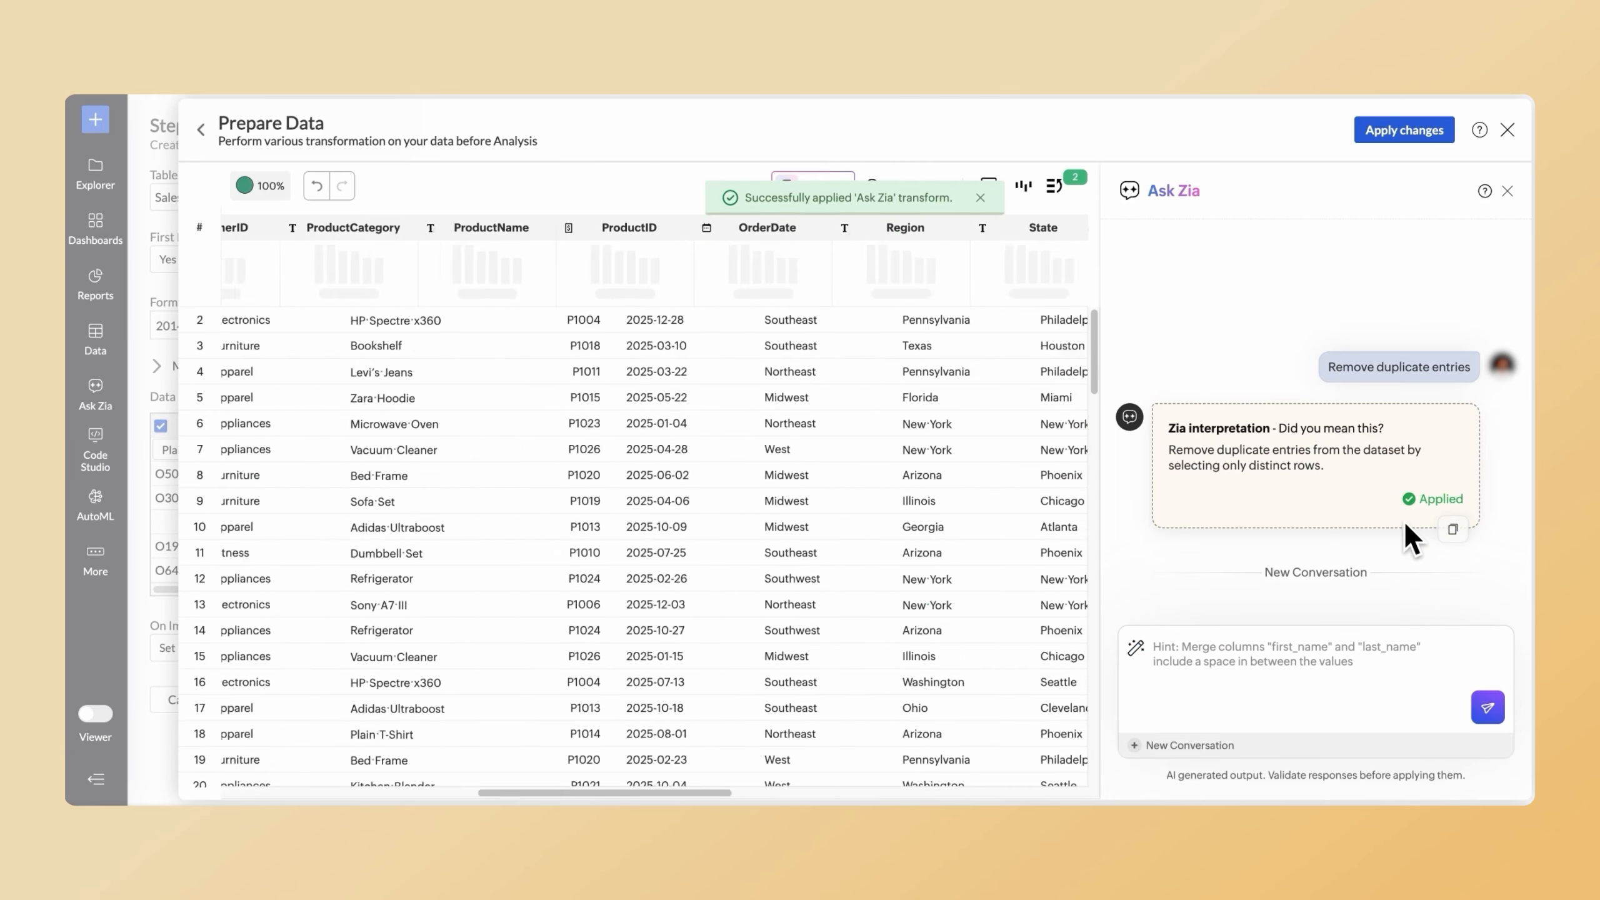
Ask Zia to "Convert all date columns to "DD-MMM-YYYY" format." and apply the transform.
{"action": "left_click", "coordinate": [1167, 668]}
{"action": "type", "text": "Convert all date columns to \"DD-MMM-YYYY\" format."}
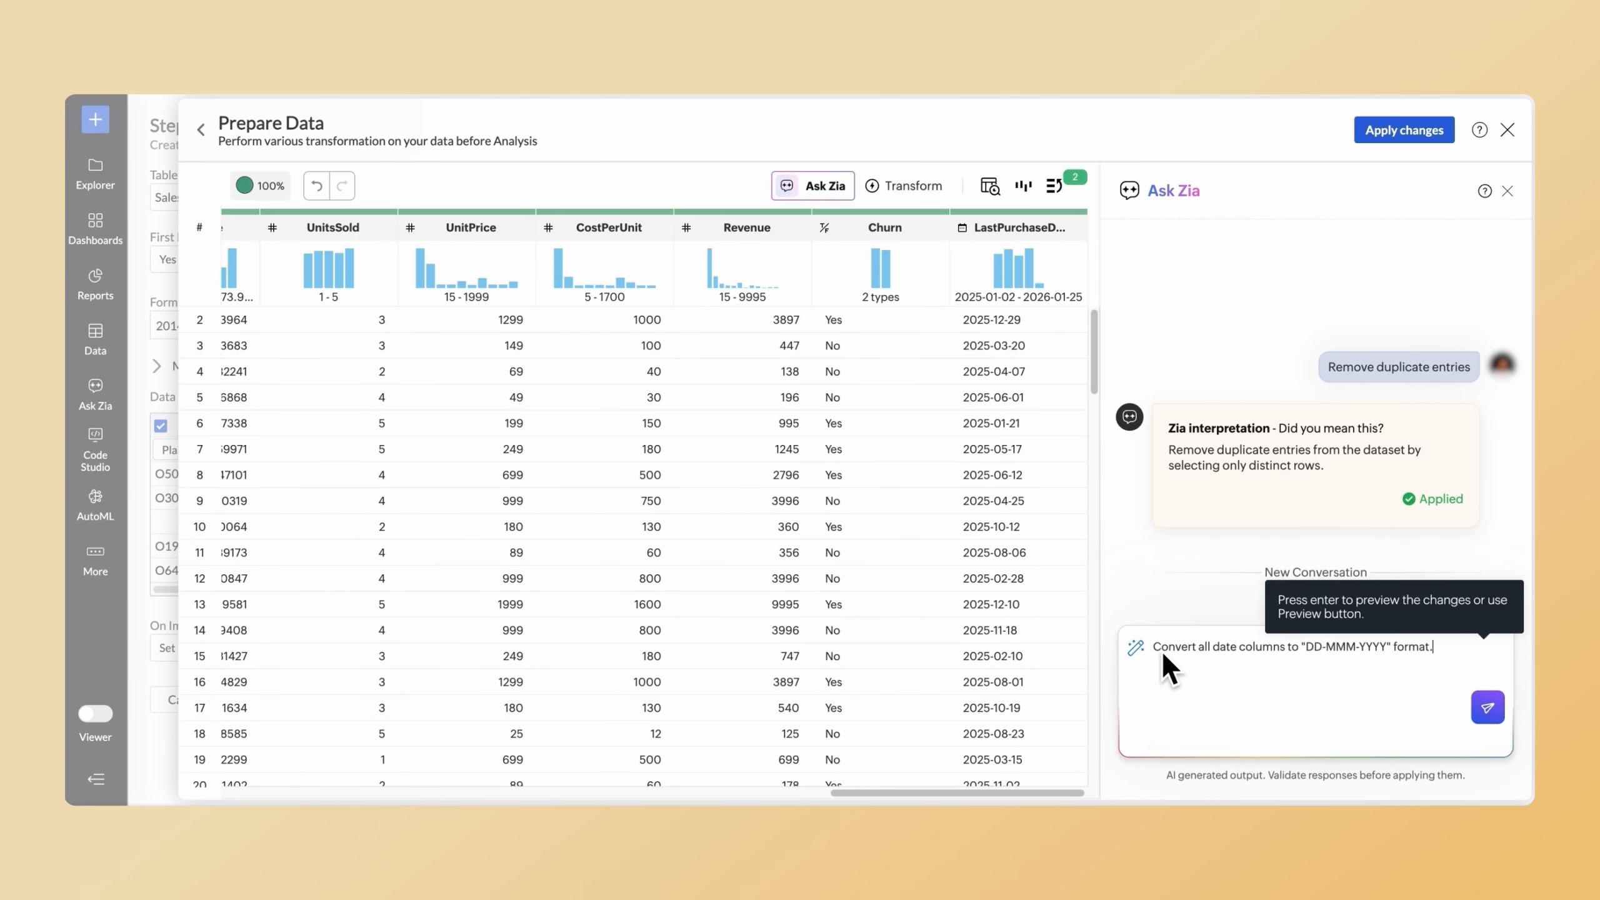
{"action": "left_click", "coordinate": [1490, 705]}
{"action": "left_click", "coordinate": [1405, 521]}
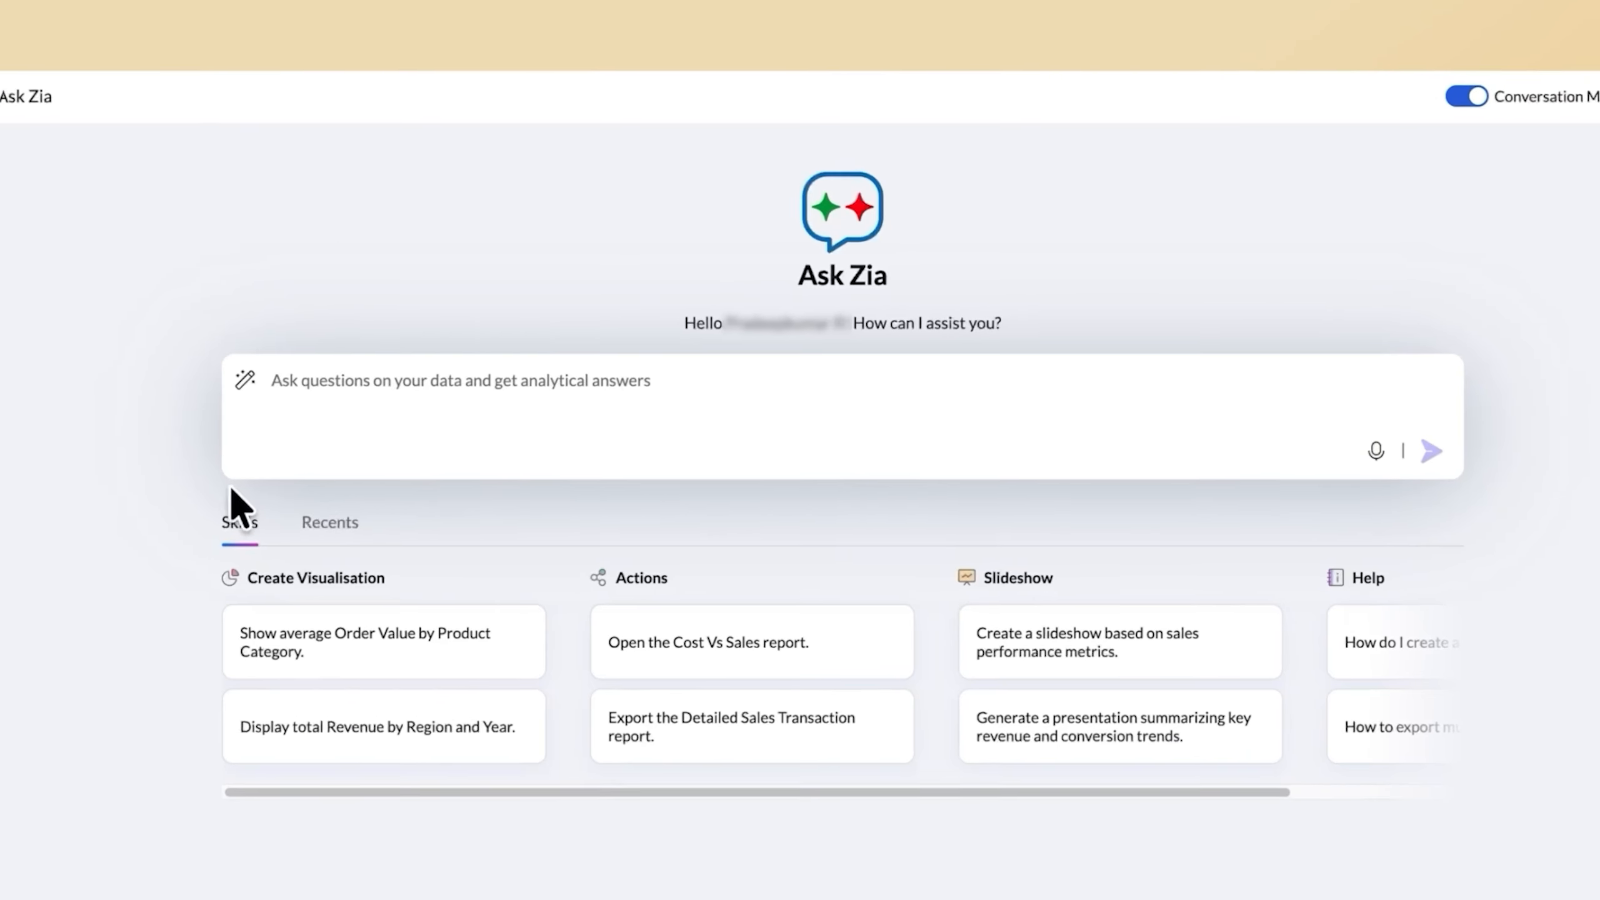
Ask Zia to "Create a cost analysis dashboard" and expand the generated dashboard to review its widgets.
{"action": "left_click", "coordinate": [261, 393]}
{"action": "type", "text": "Create a cost analysis dashboard"}
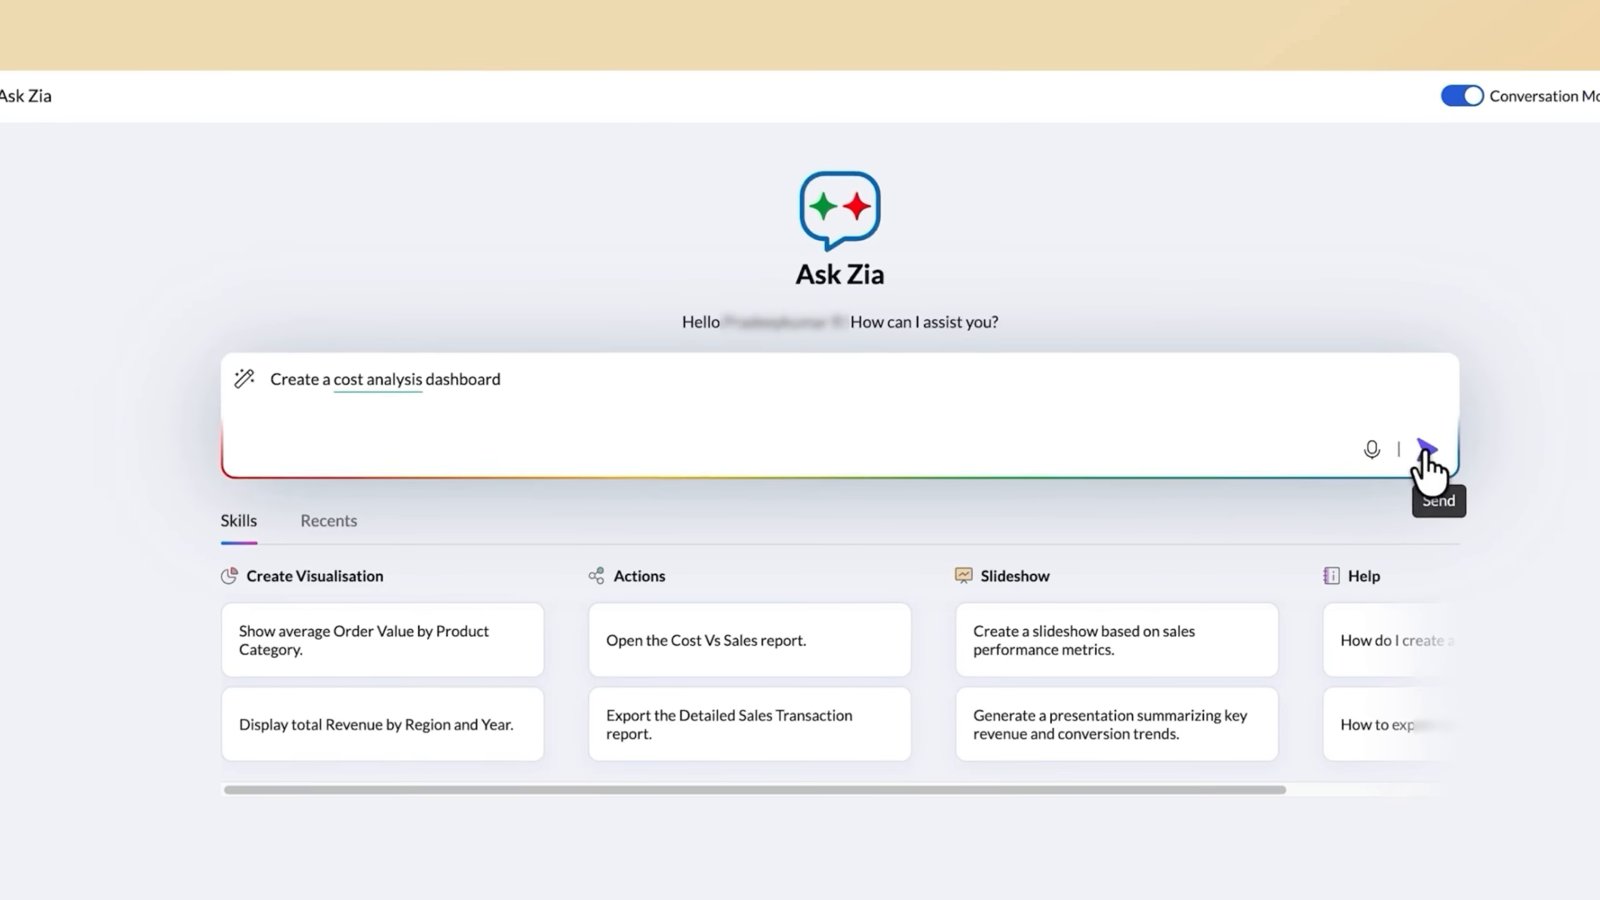
{"action": "left_click", "coordinate": [1443, 456]}
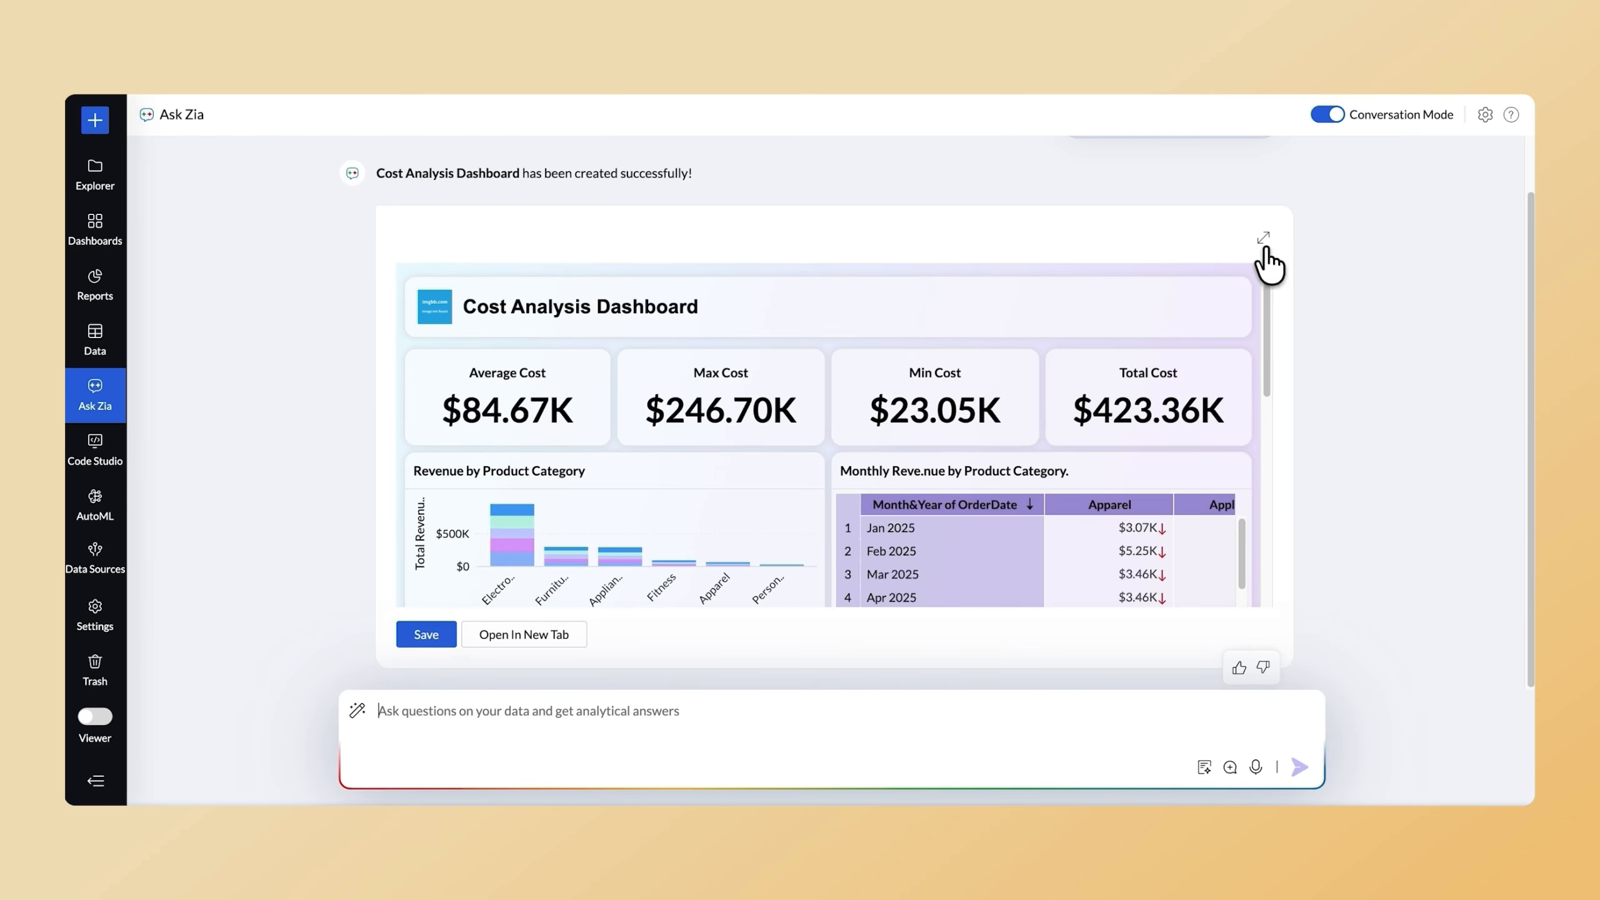
{"action": "left_click", "coordinate": [1263, 239]}
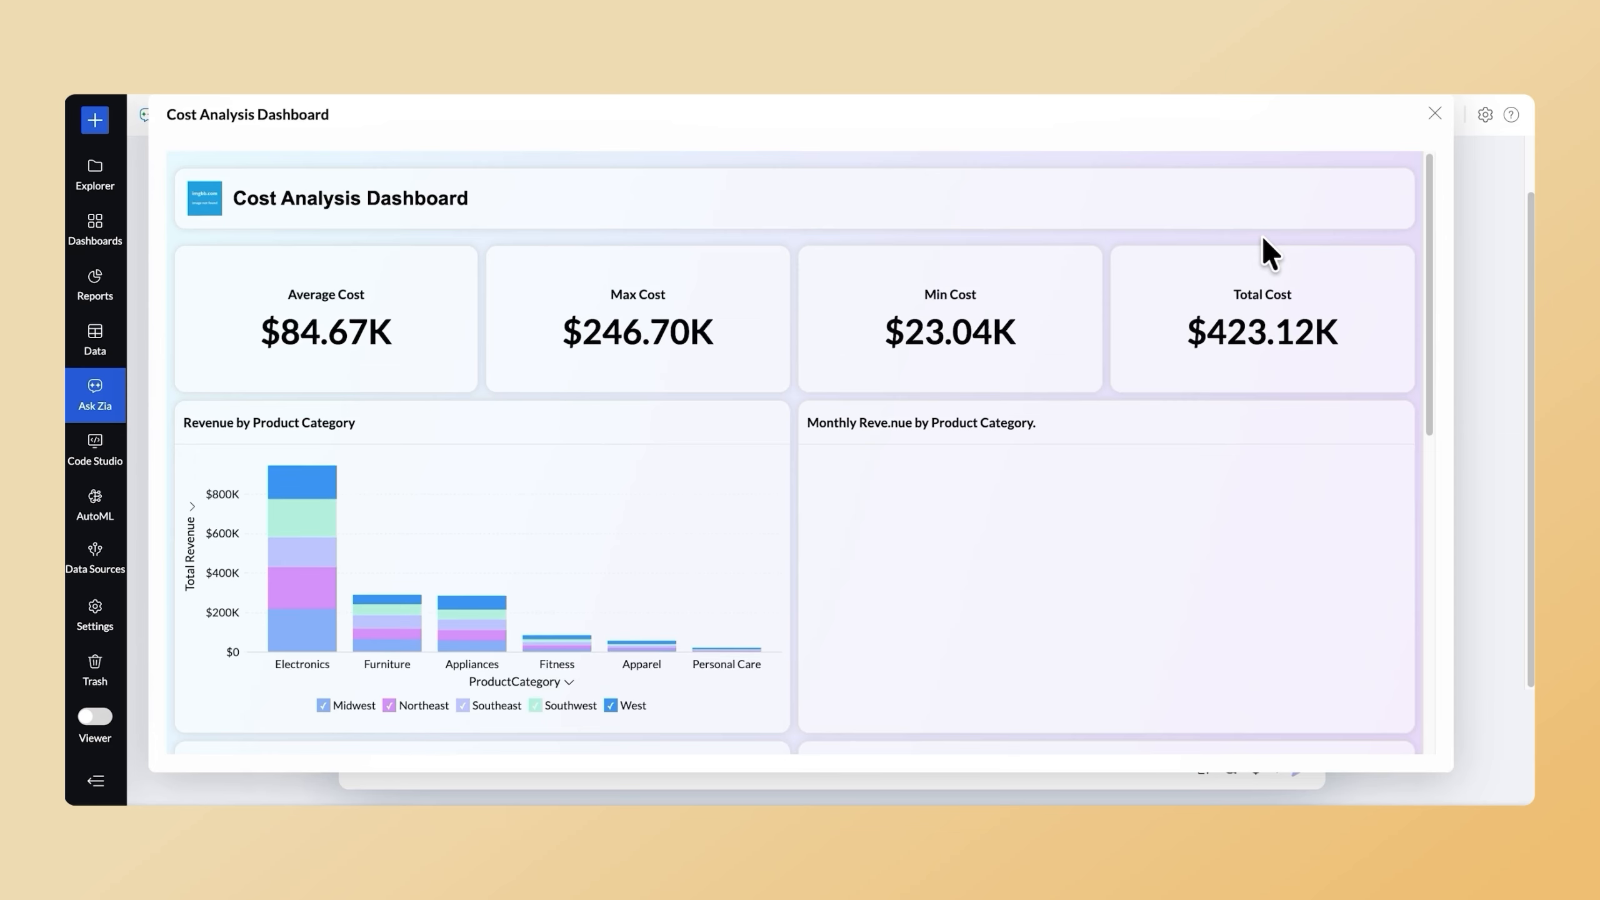
{"action": "scroll", "coordinate": [1263, 240], "scroll_direction": "down", "scroll_amount": 5}
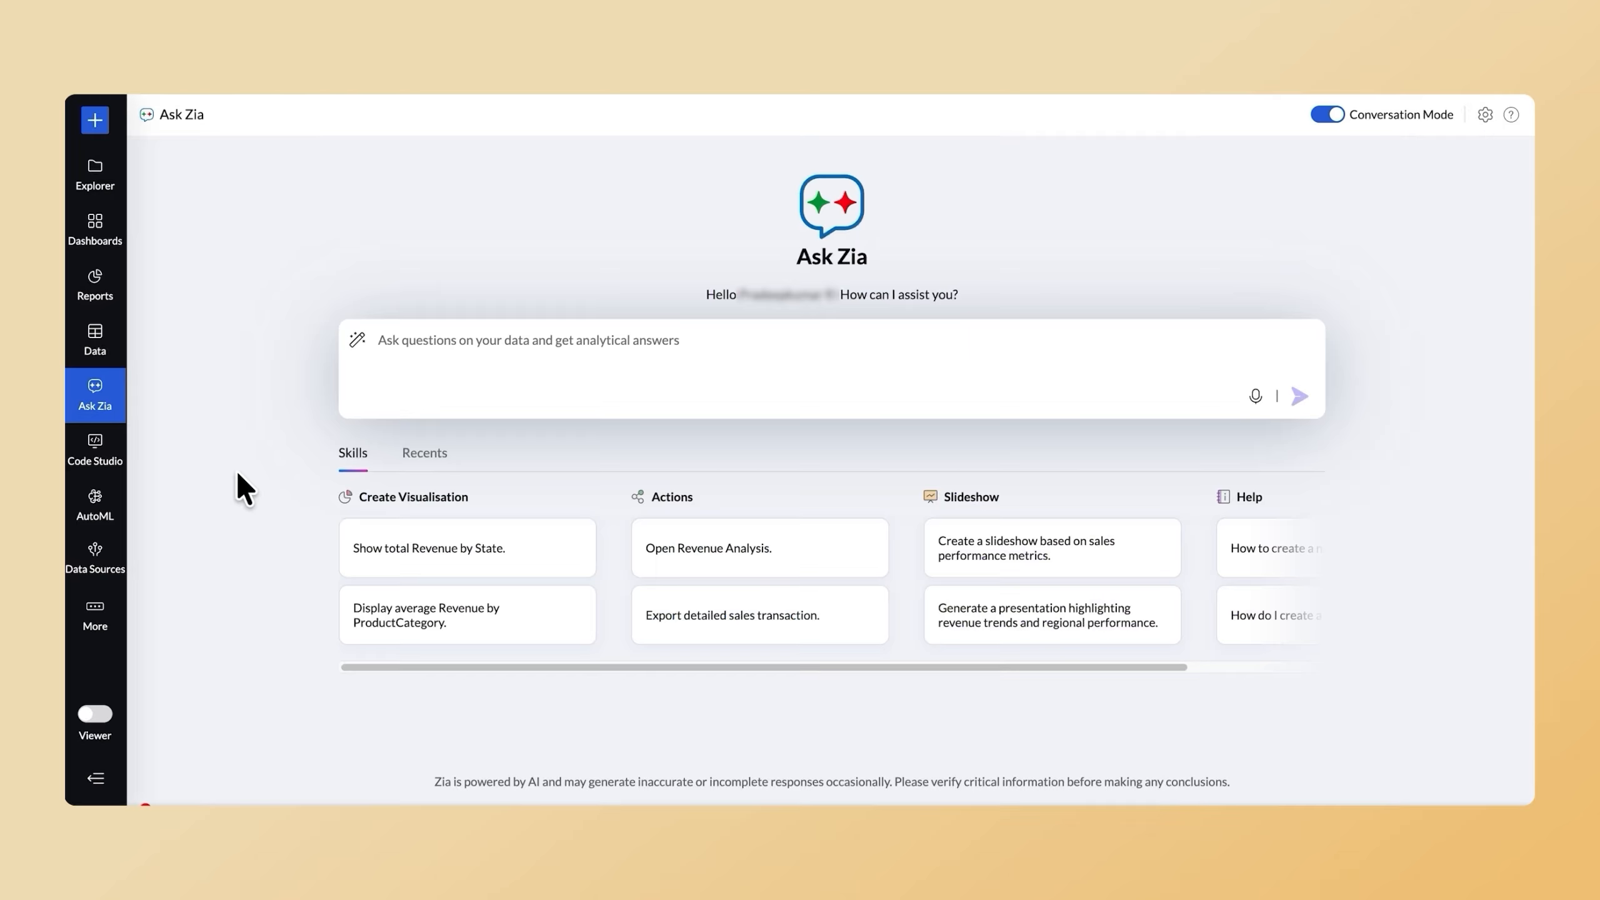
Ask Zia "What is the Revenue trend over months?" in a fresh conversation.
{"action": "left_click", "coordinate": [374, 359]}
{"action": "type", "text": "What is the Revenue trend over months?"}
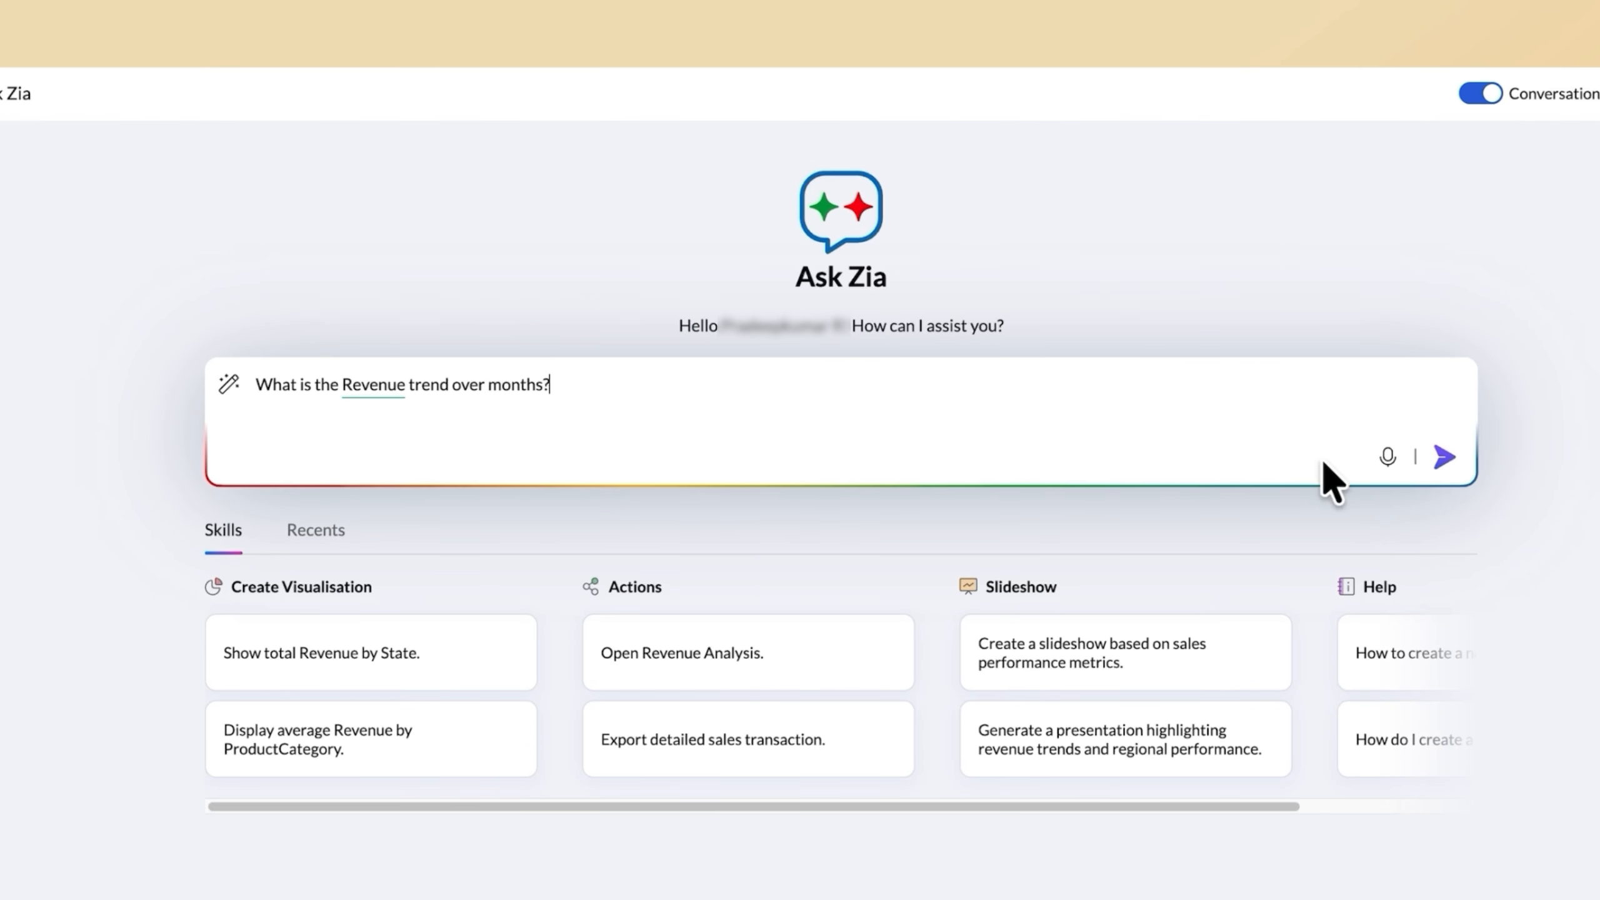
{"action": "left_click", "coordinate": [1443, 457]}
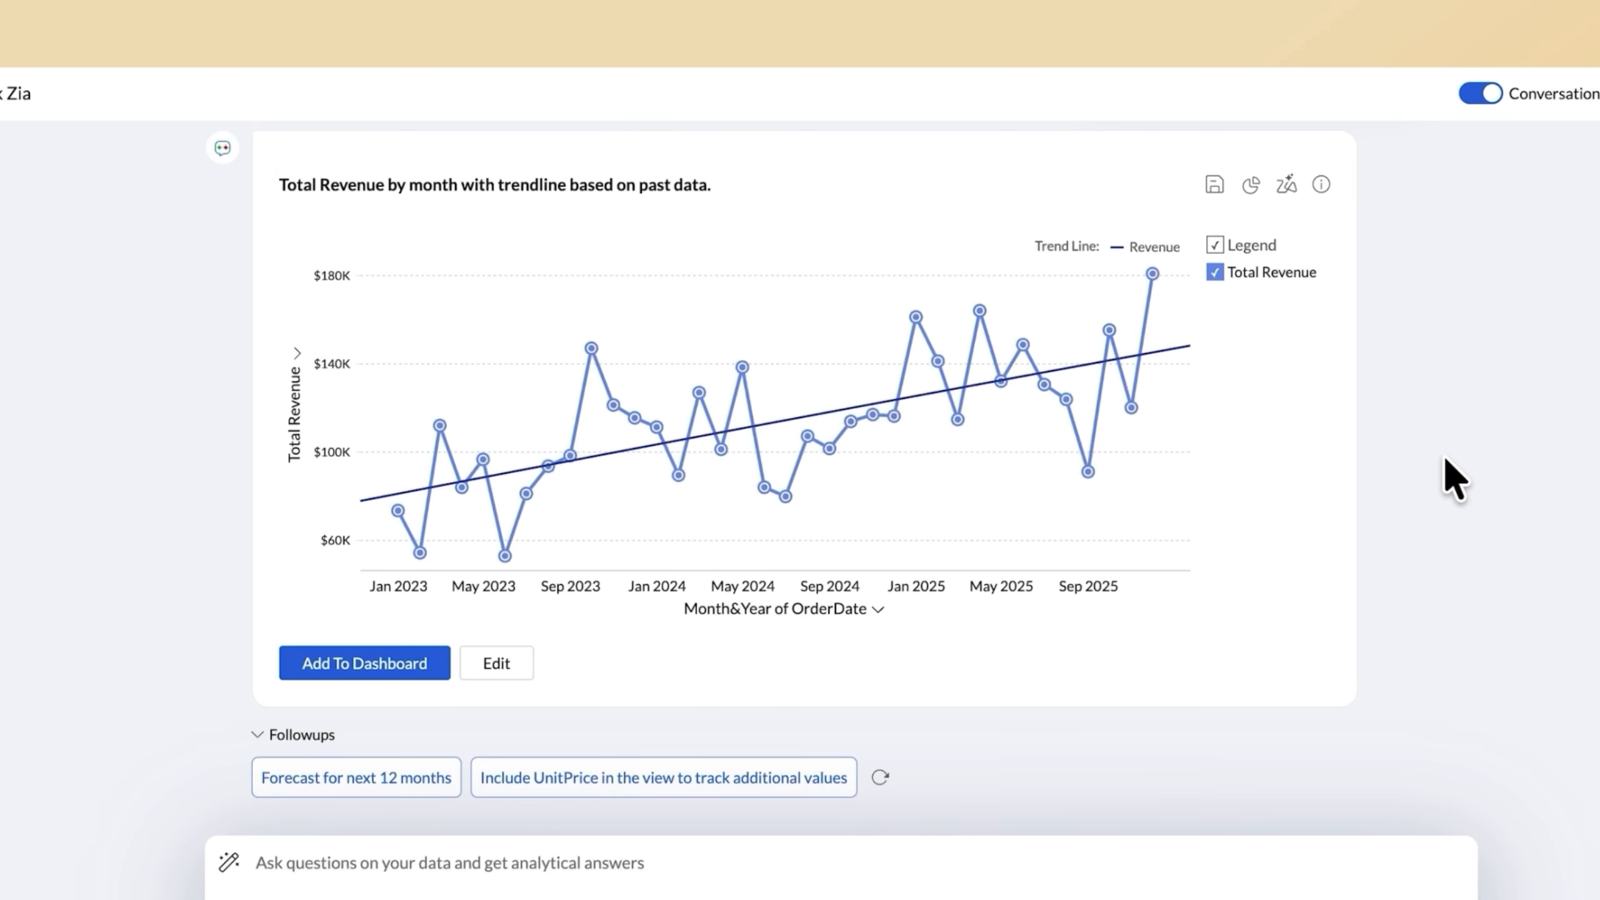
Ask Zia the follow-up question "Why did Revenue drop in September 2025?".
{"action": "left_click", "coordinate": [262, 867]}
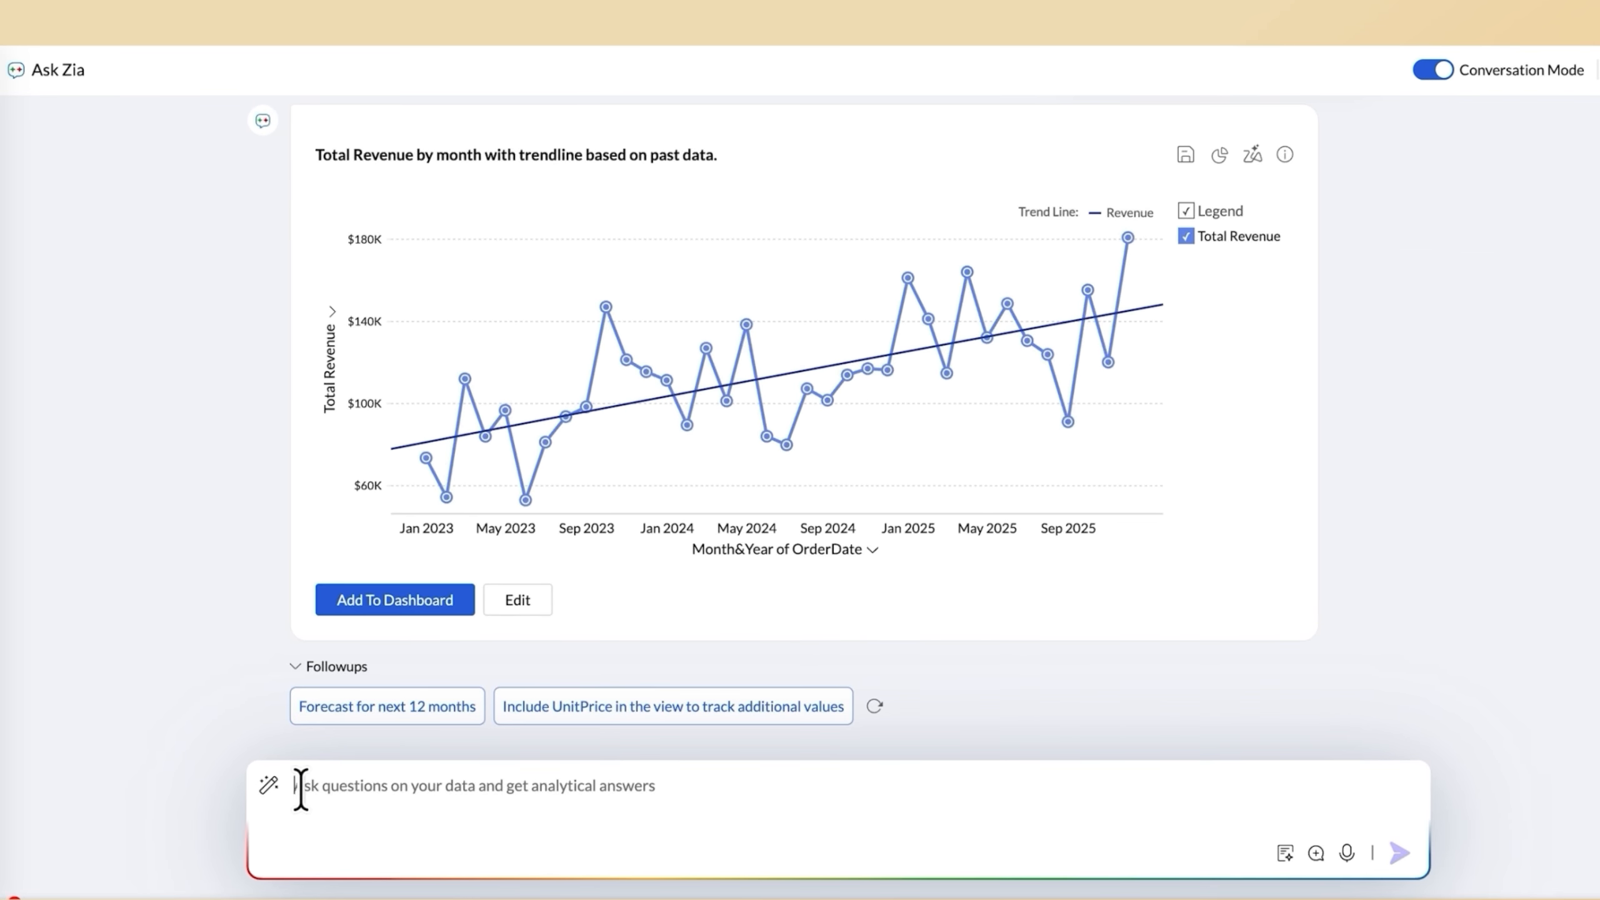
{"action": "type", "text": "Why did Revenue drop in September 2025?"}
{"action": "left_click", "coordinate": [1399, 853]}
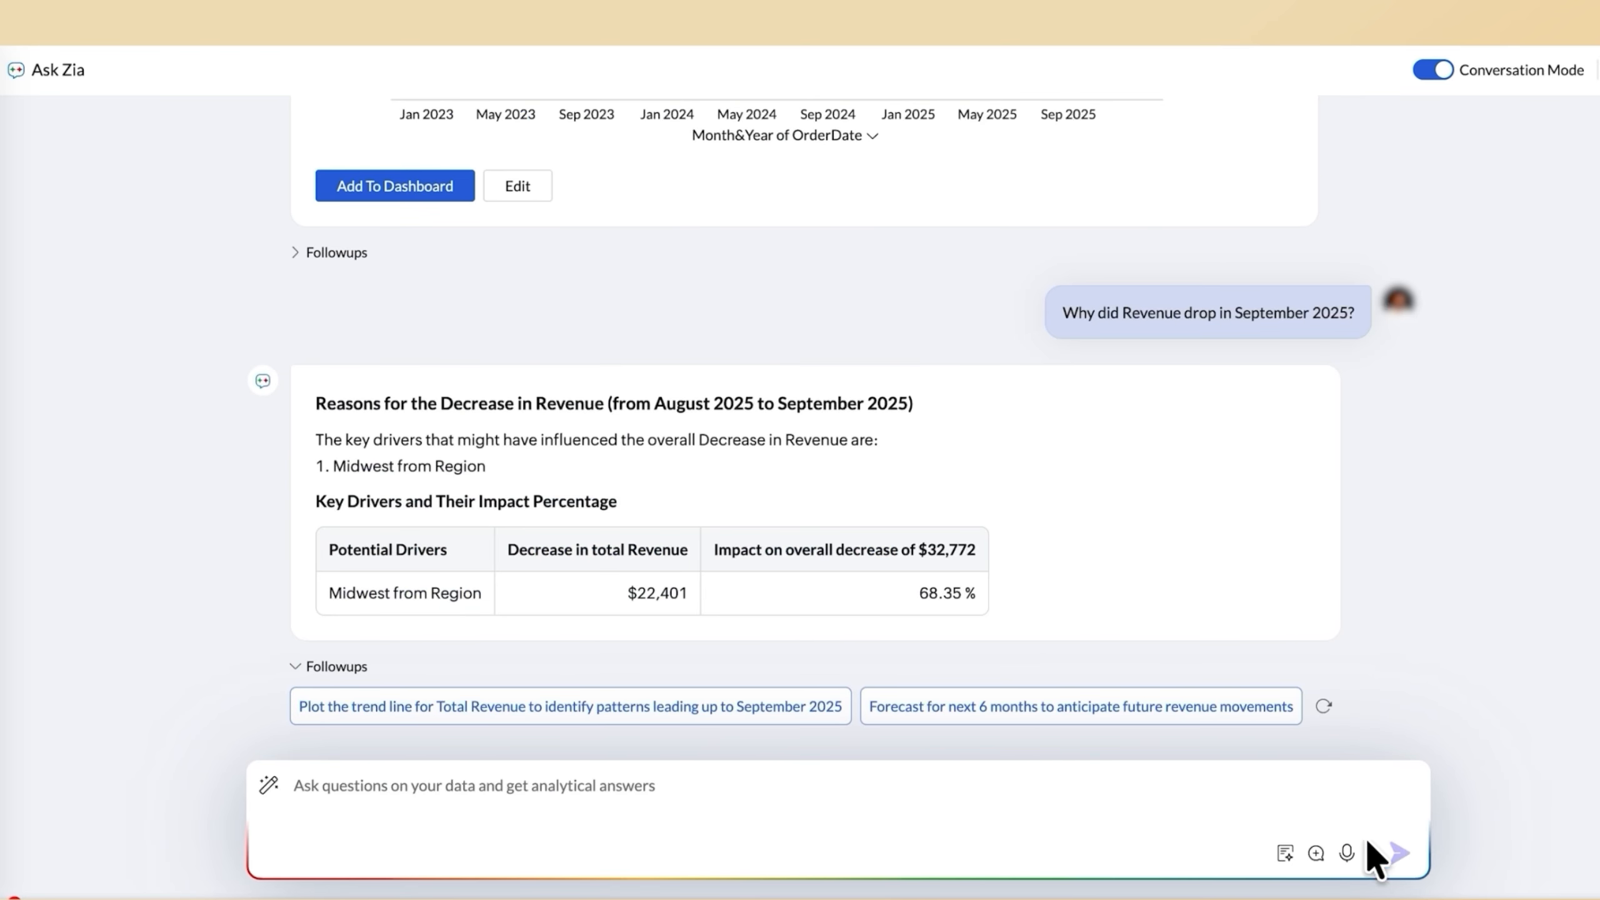
Ask Zia to "Give me recommendations to increase sales" in the same conversation.
{"action": "type", "text": "Give"}
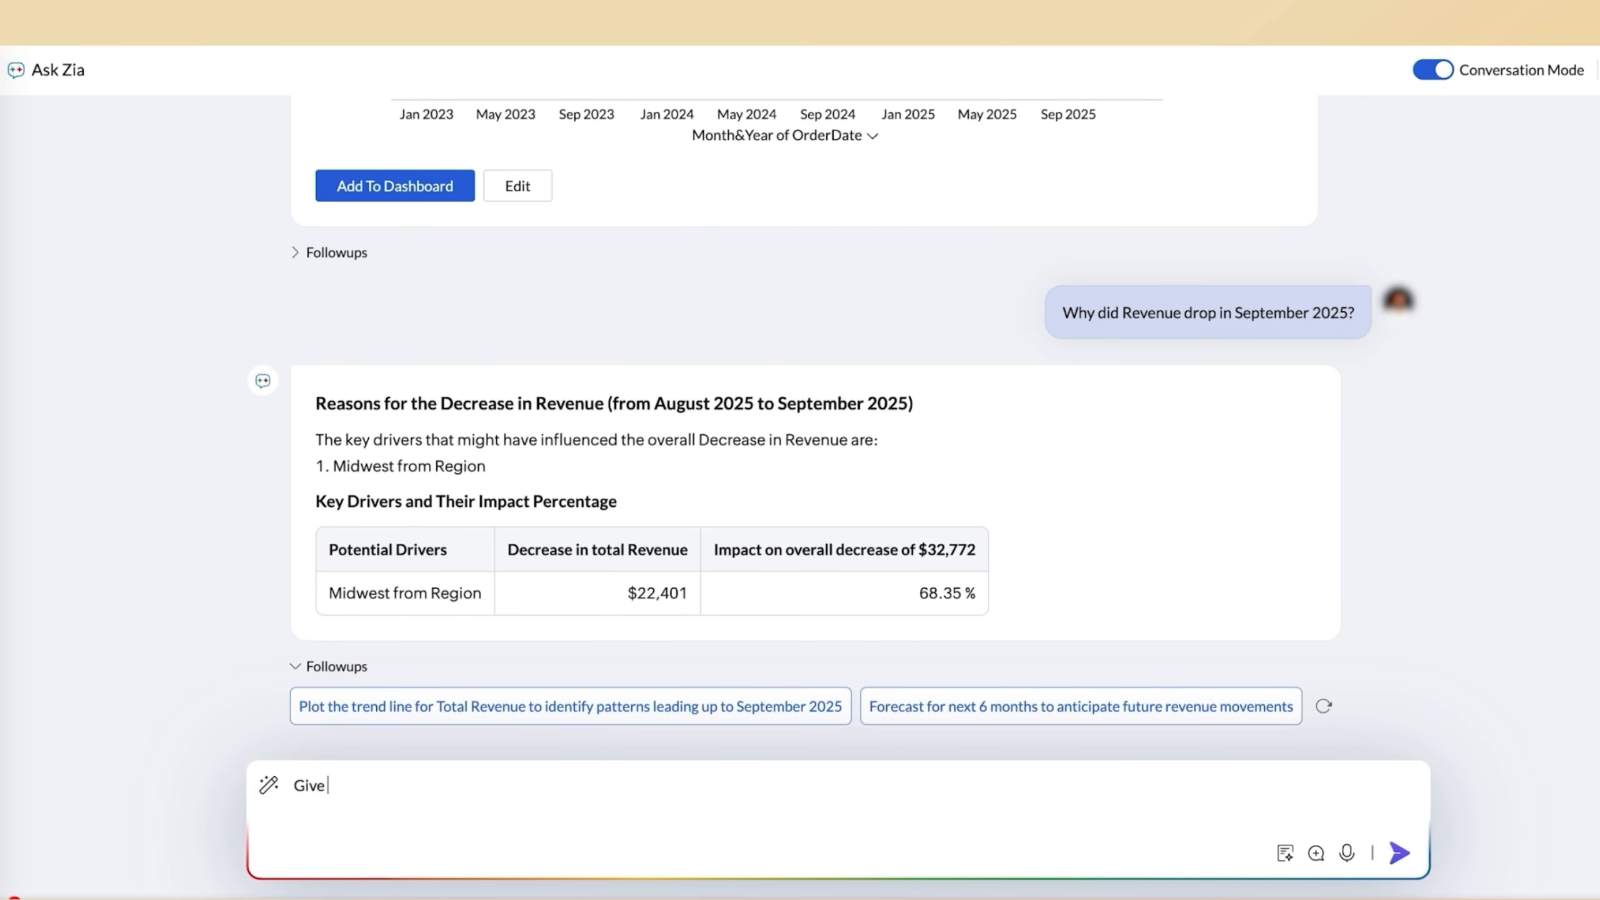
{"action": "type", "text": " me recommendations to increase sales"}
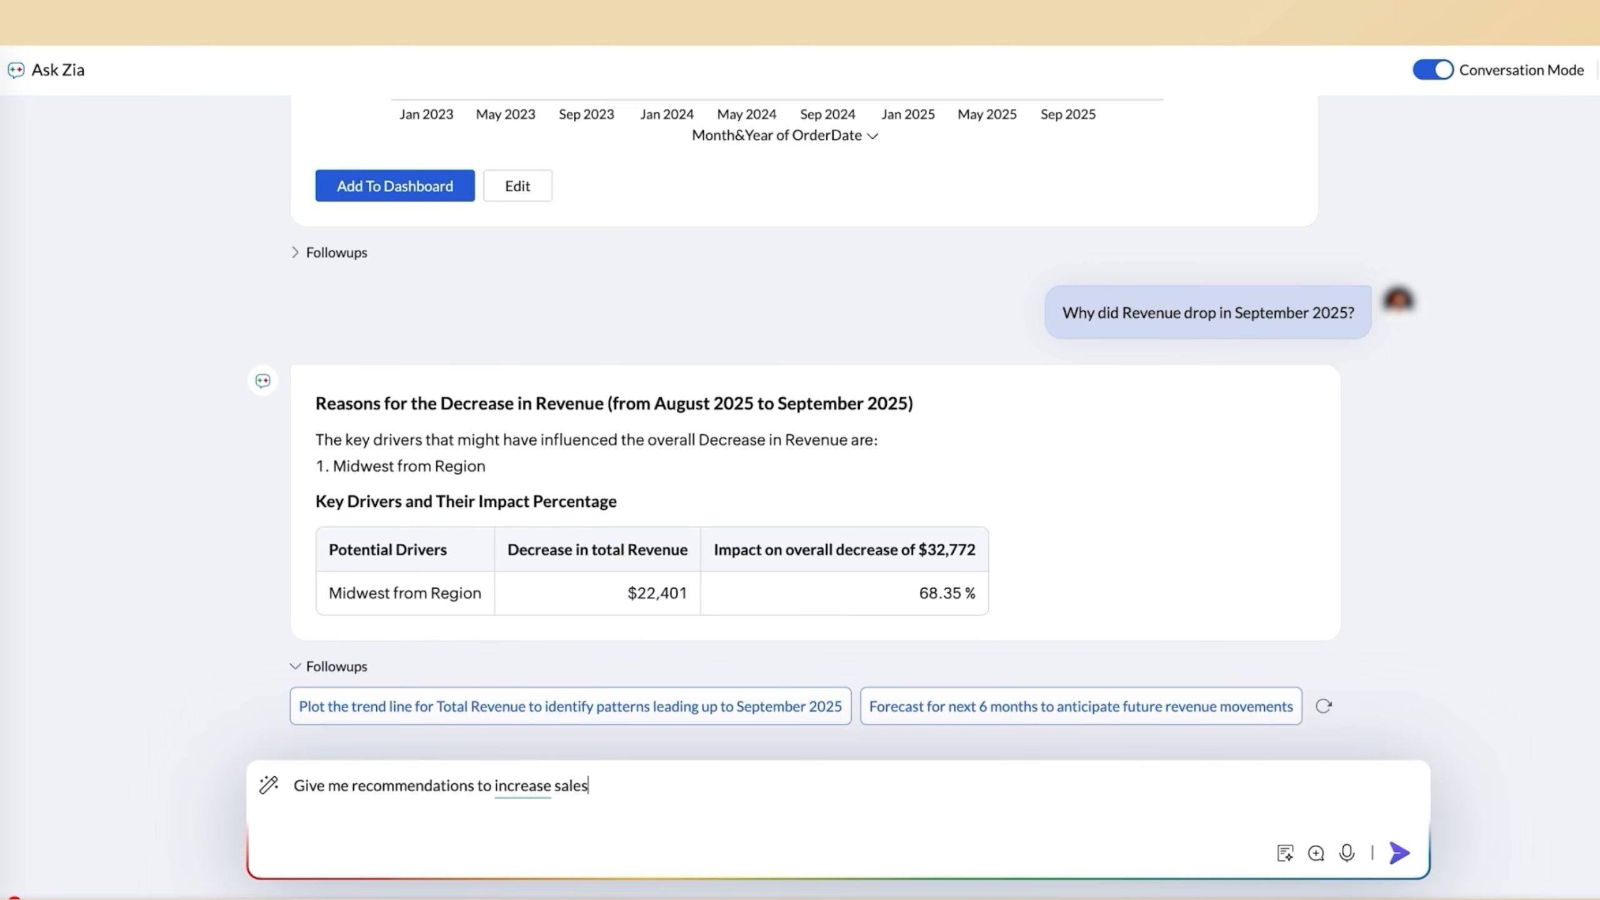
{"action": "key", "text": "Return"}
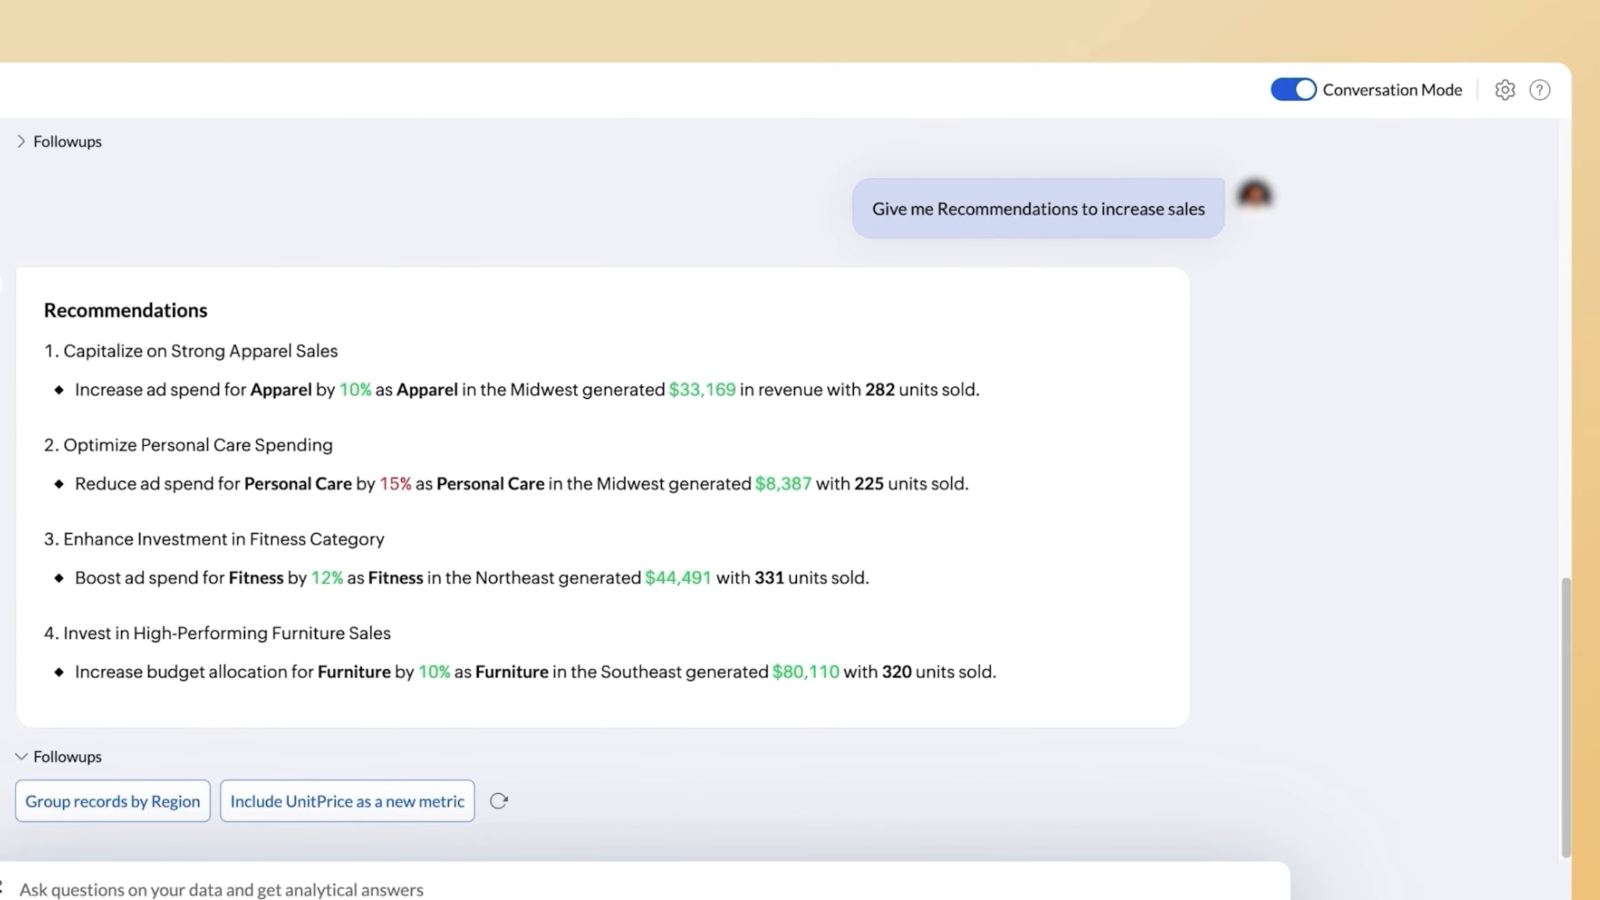
Open the embed settings for Ask Zia and copy the 800 by 600 px HTML iframe snippet.
{"action": "left_click", "coordinate": [1476, 95]}
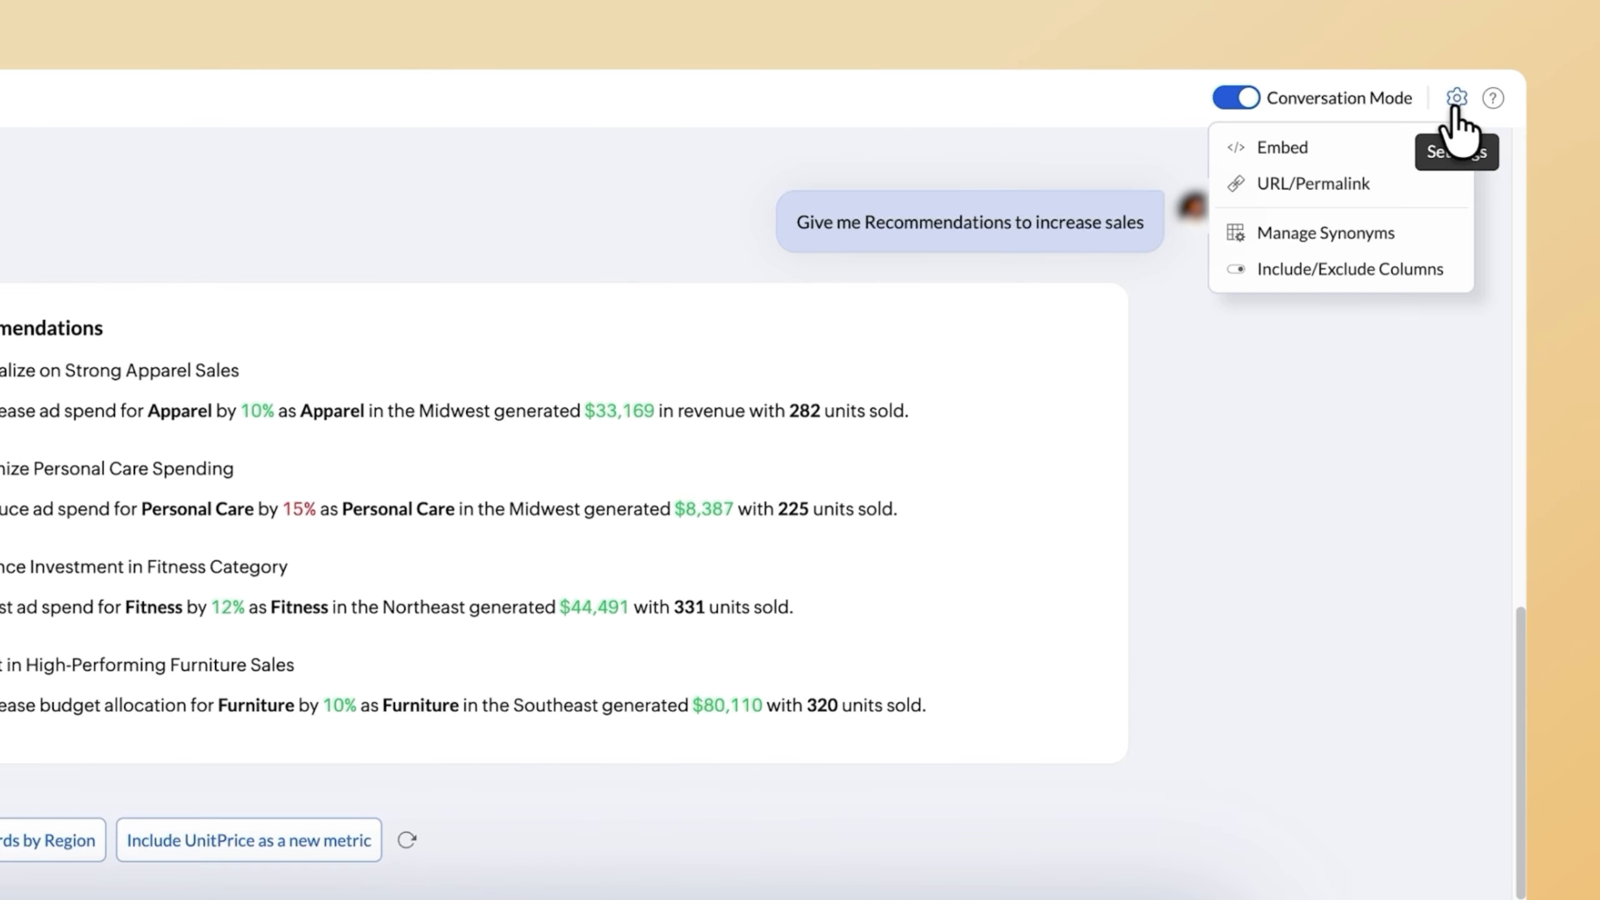
{"action": "left_click", "coordinate": [1379, 146]}
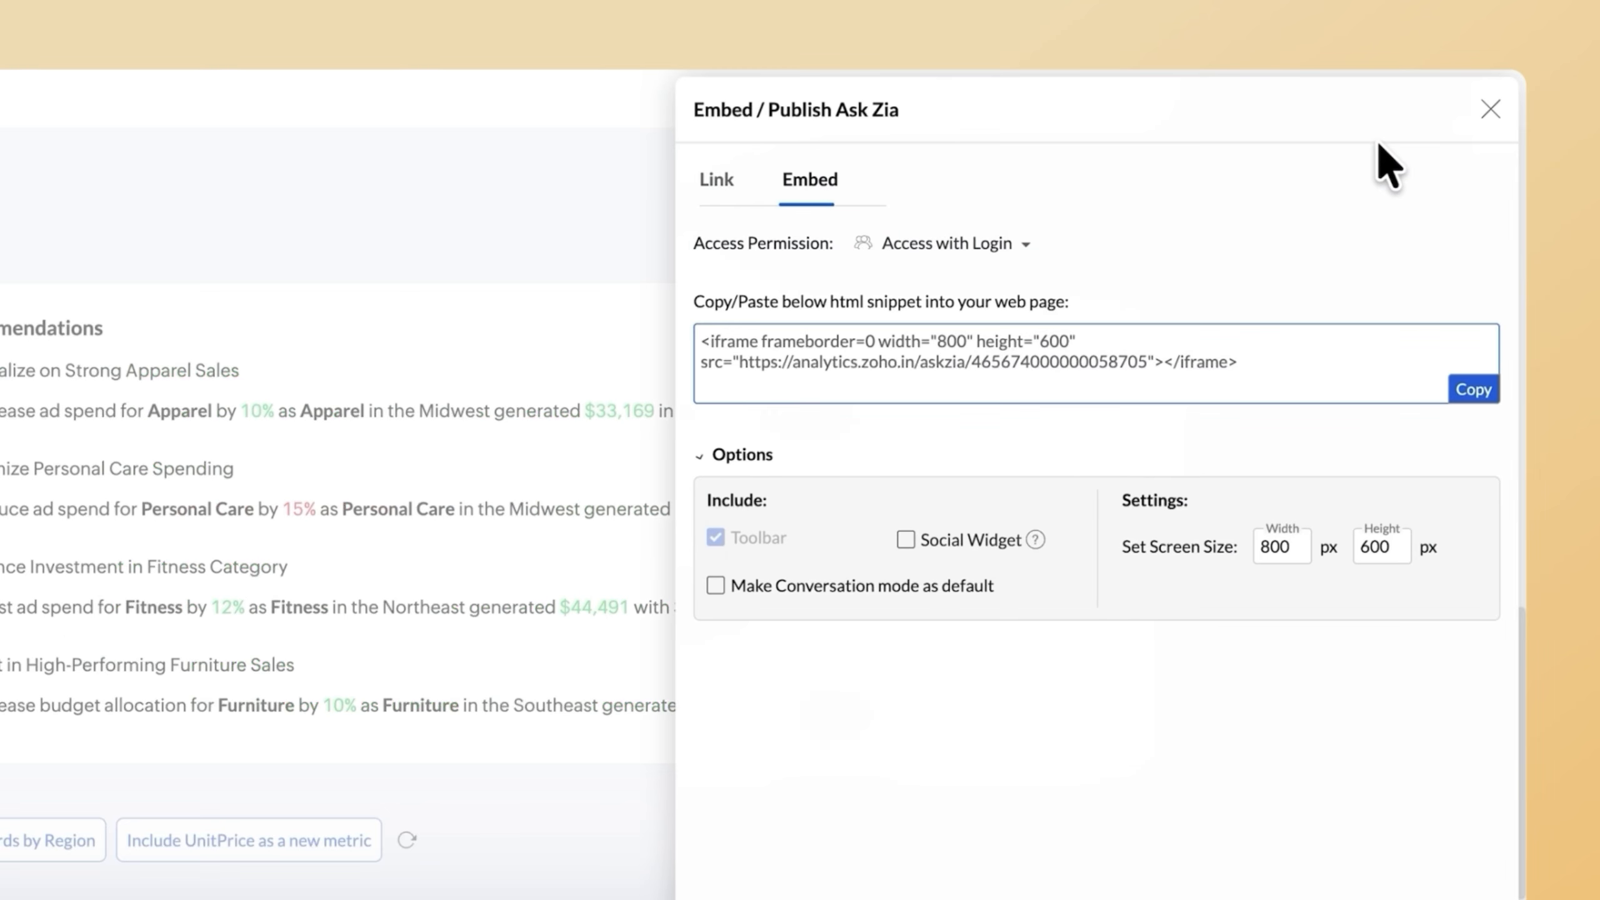
{"action": "left_click", "coordinate": [1473, 390]}
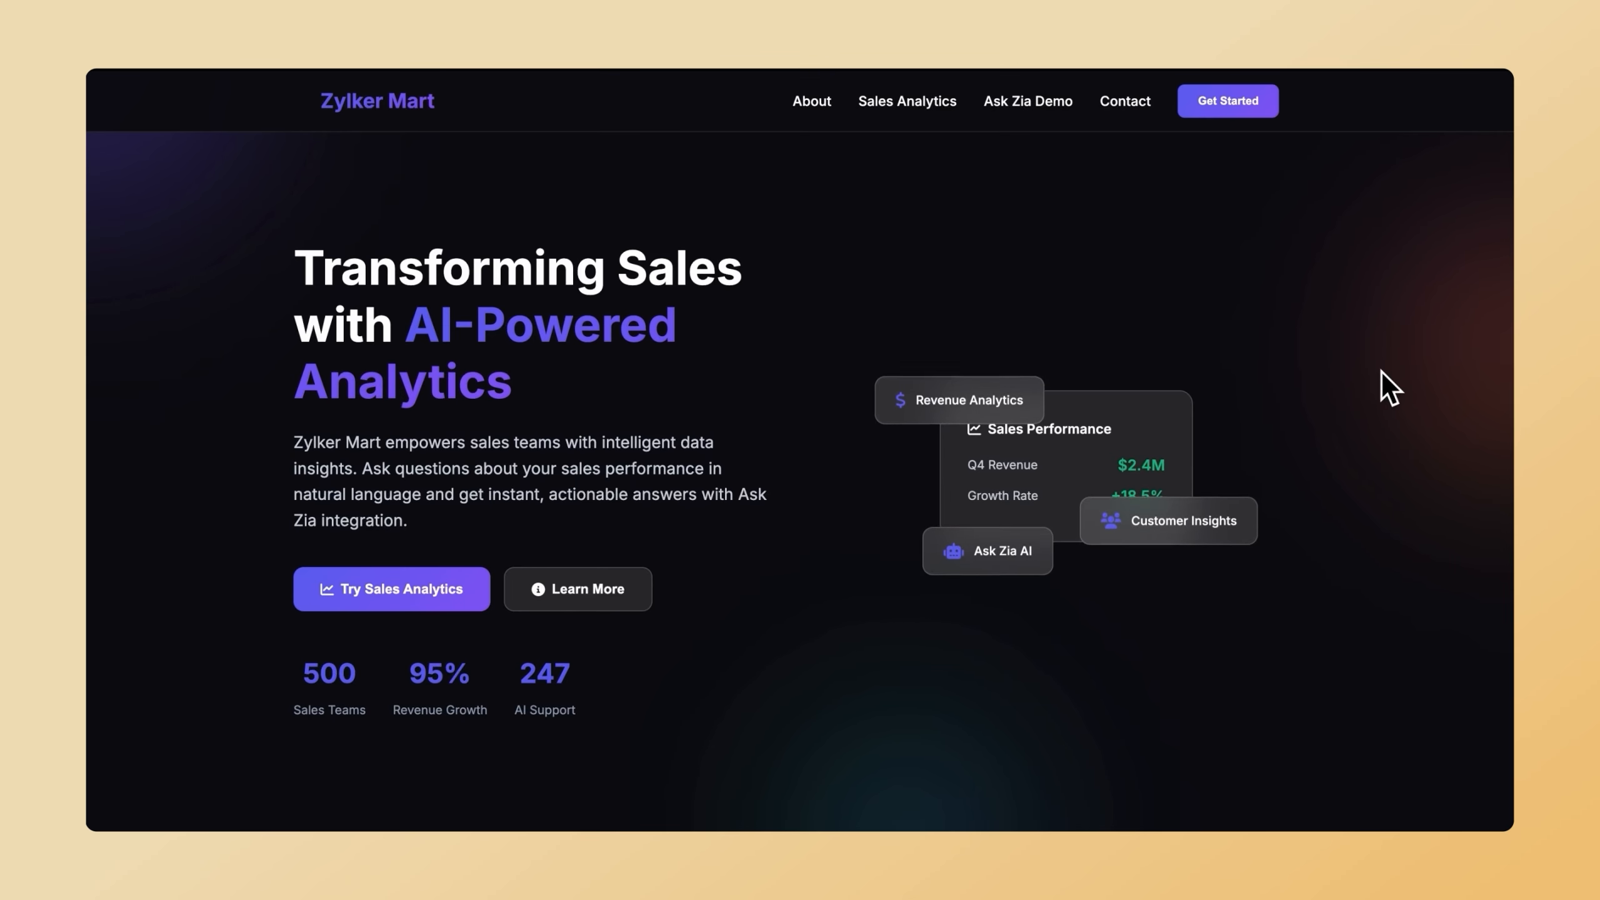
Turn on Conversation Mode in the Ask Zia widget embedded on the Zylker Mart site and ask "Show product category-wise revenue.".
{"action": "scroll", "coordinate": [1381, 372], "scroll_direction": "down", "scroll_amount": 20}
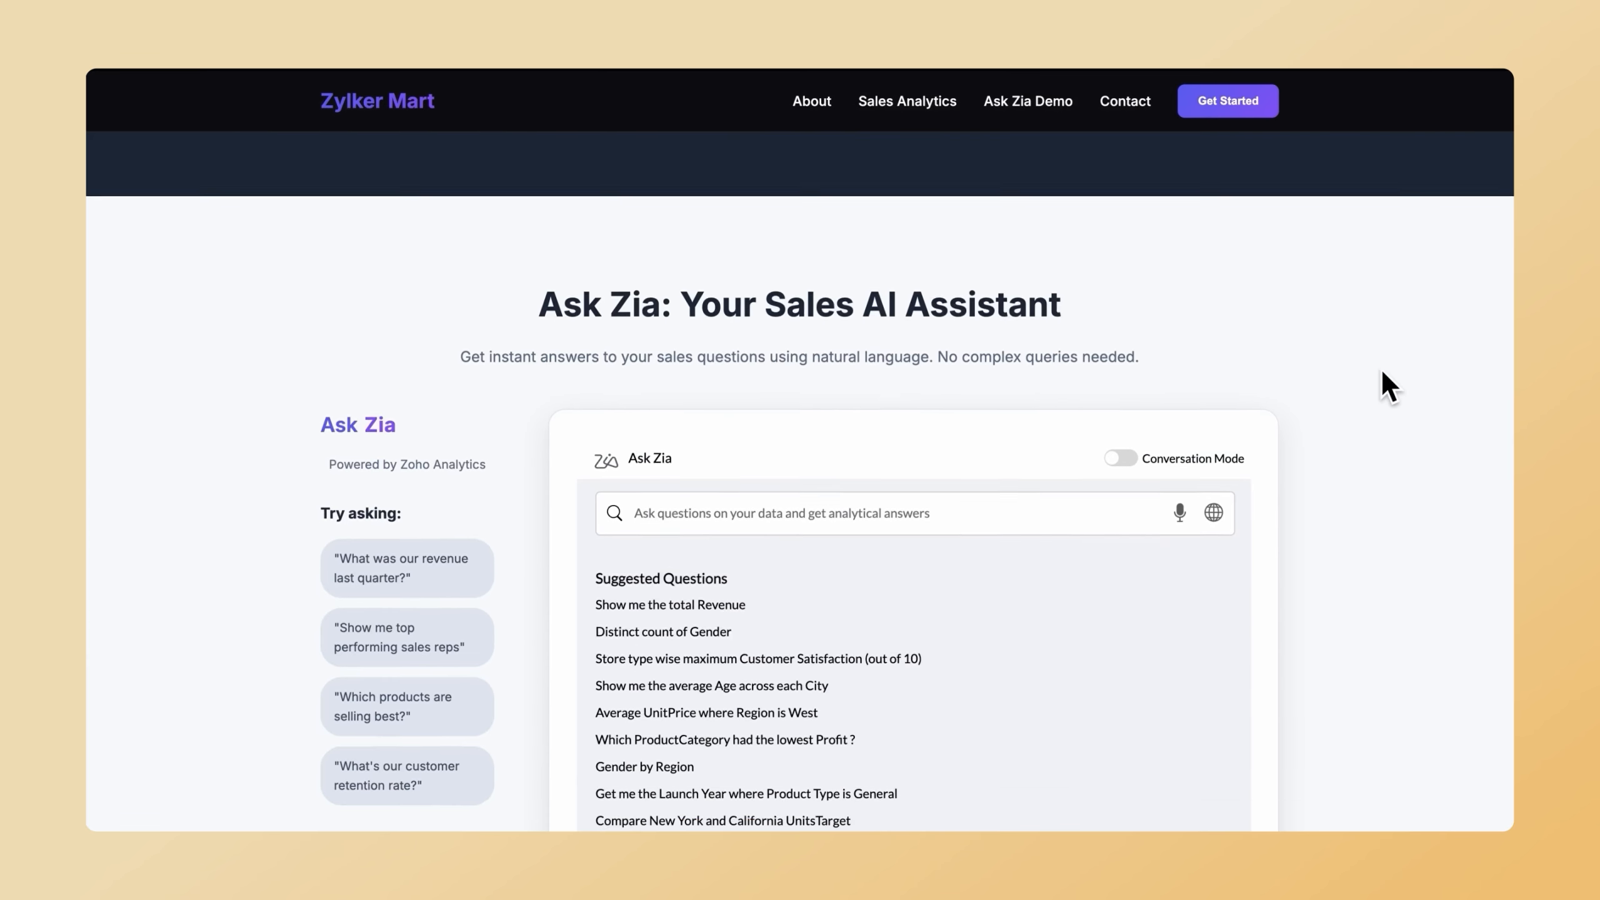
{"action": "left_click", "coordinate": [1122, 344]}
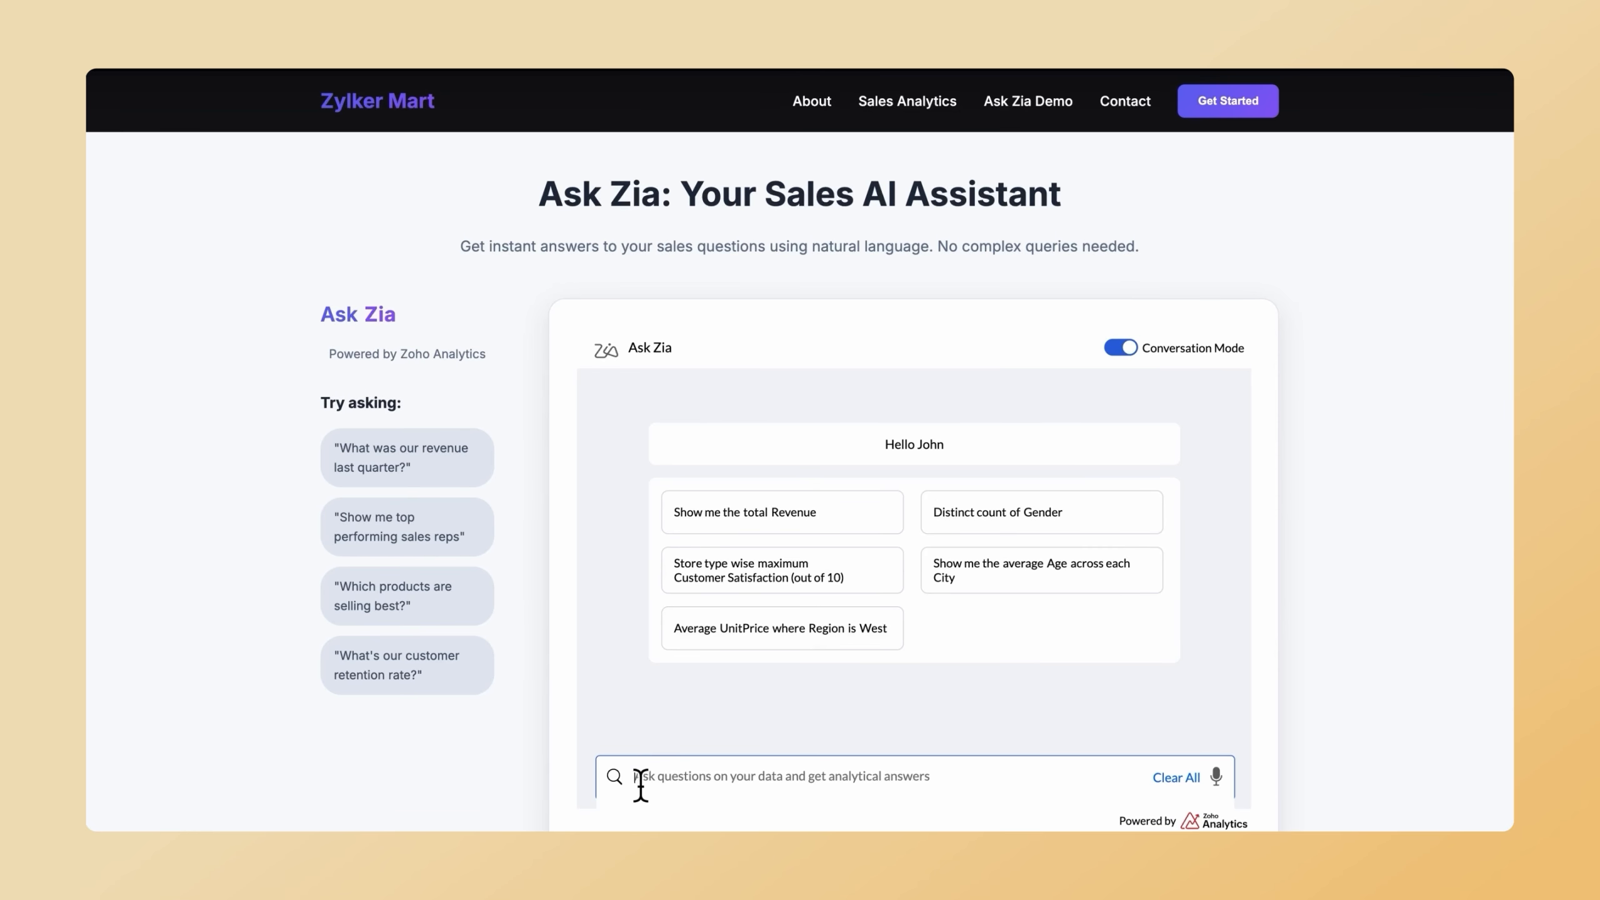
{"action": "key", "text": "ctrl+v"}
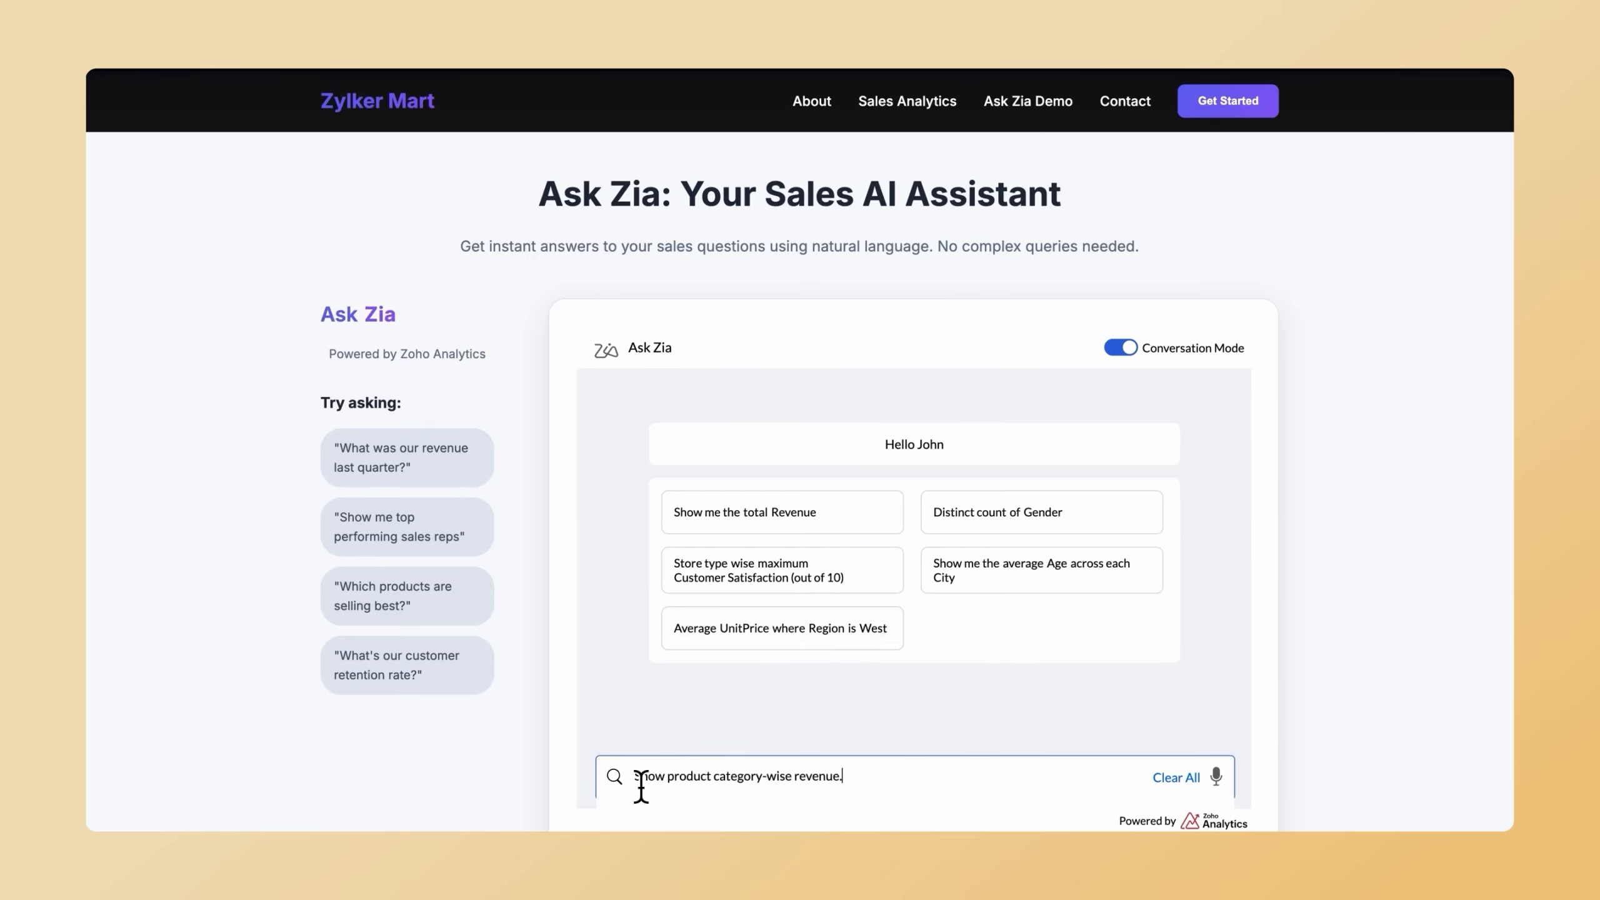
{"action": "key", "text": "Return"}
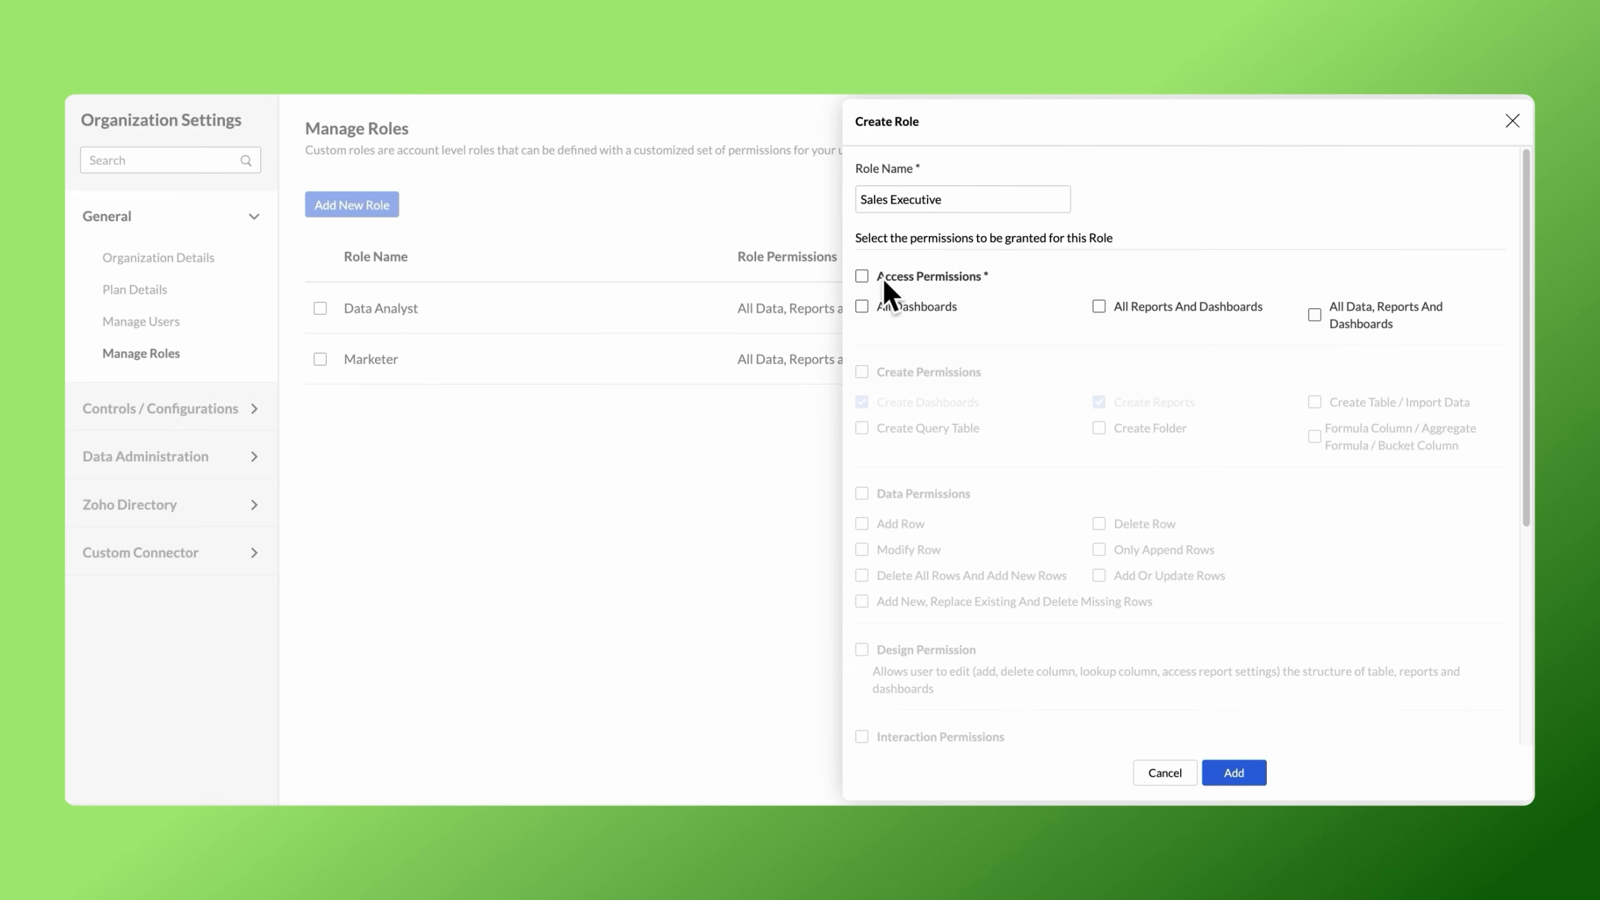
Grant the new Sales Executive role all access, interaction and publishing permissions, and add the role to the organization.
{"action": "left_click", "coordinate": [870, 278]}
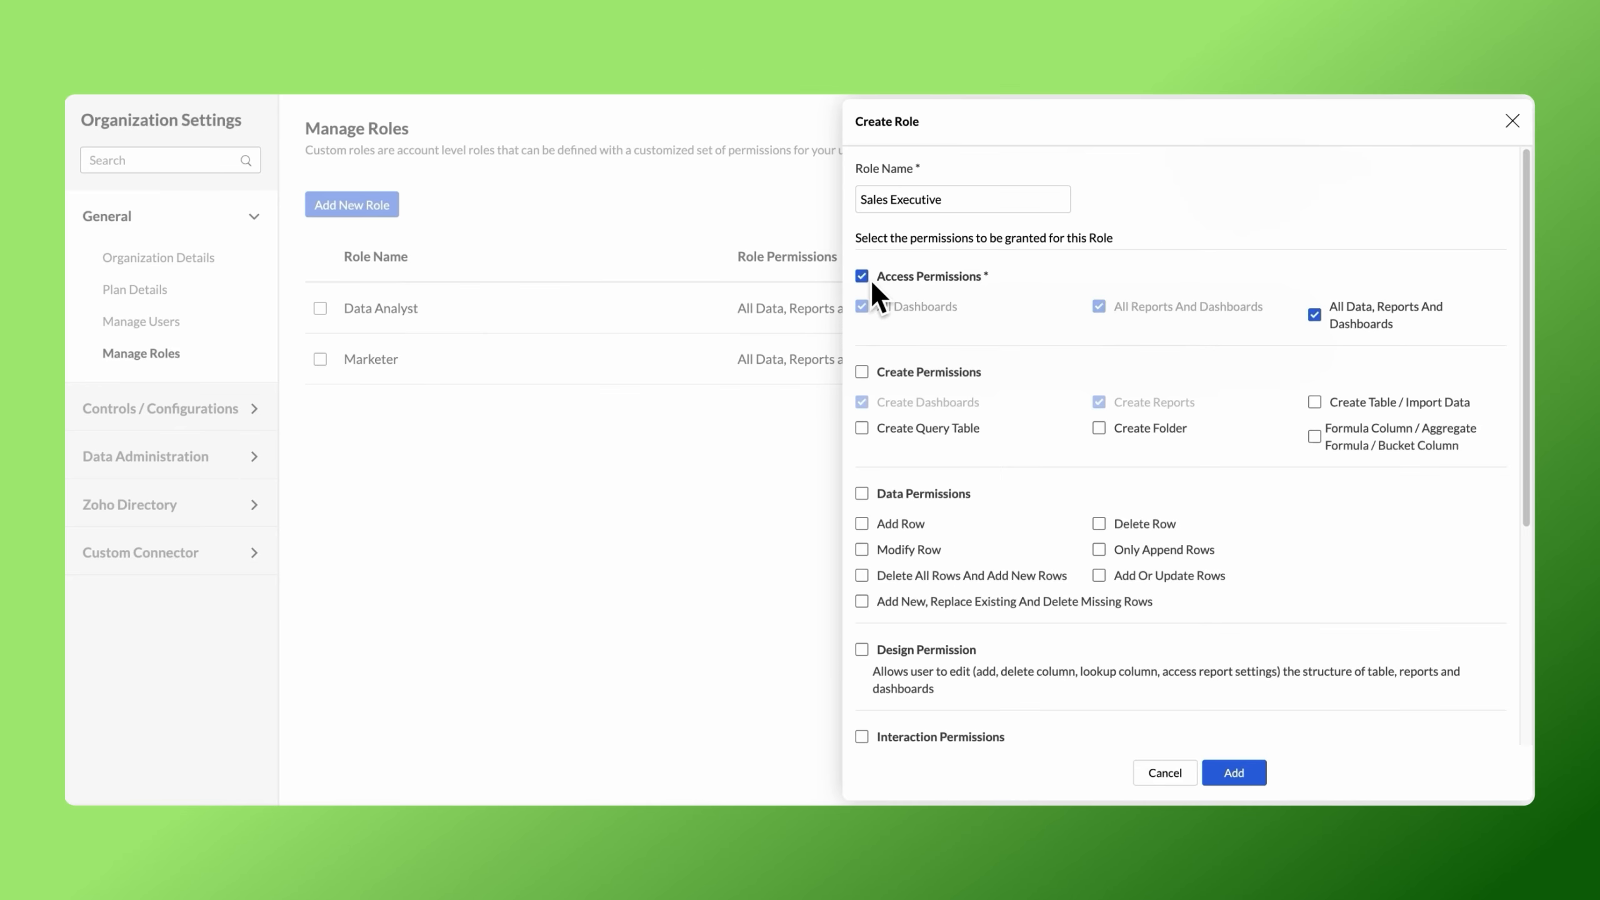
{"action": "scroll", "coordinate": [872, 284], "scroll_direction": "down", "scroll_amount": 4}
{"action": "scroll", "coordinate": [873, 283], "scroll_direction": "down", "scroll_amount": 2}
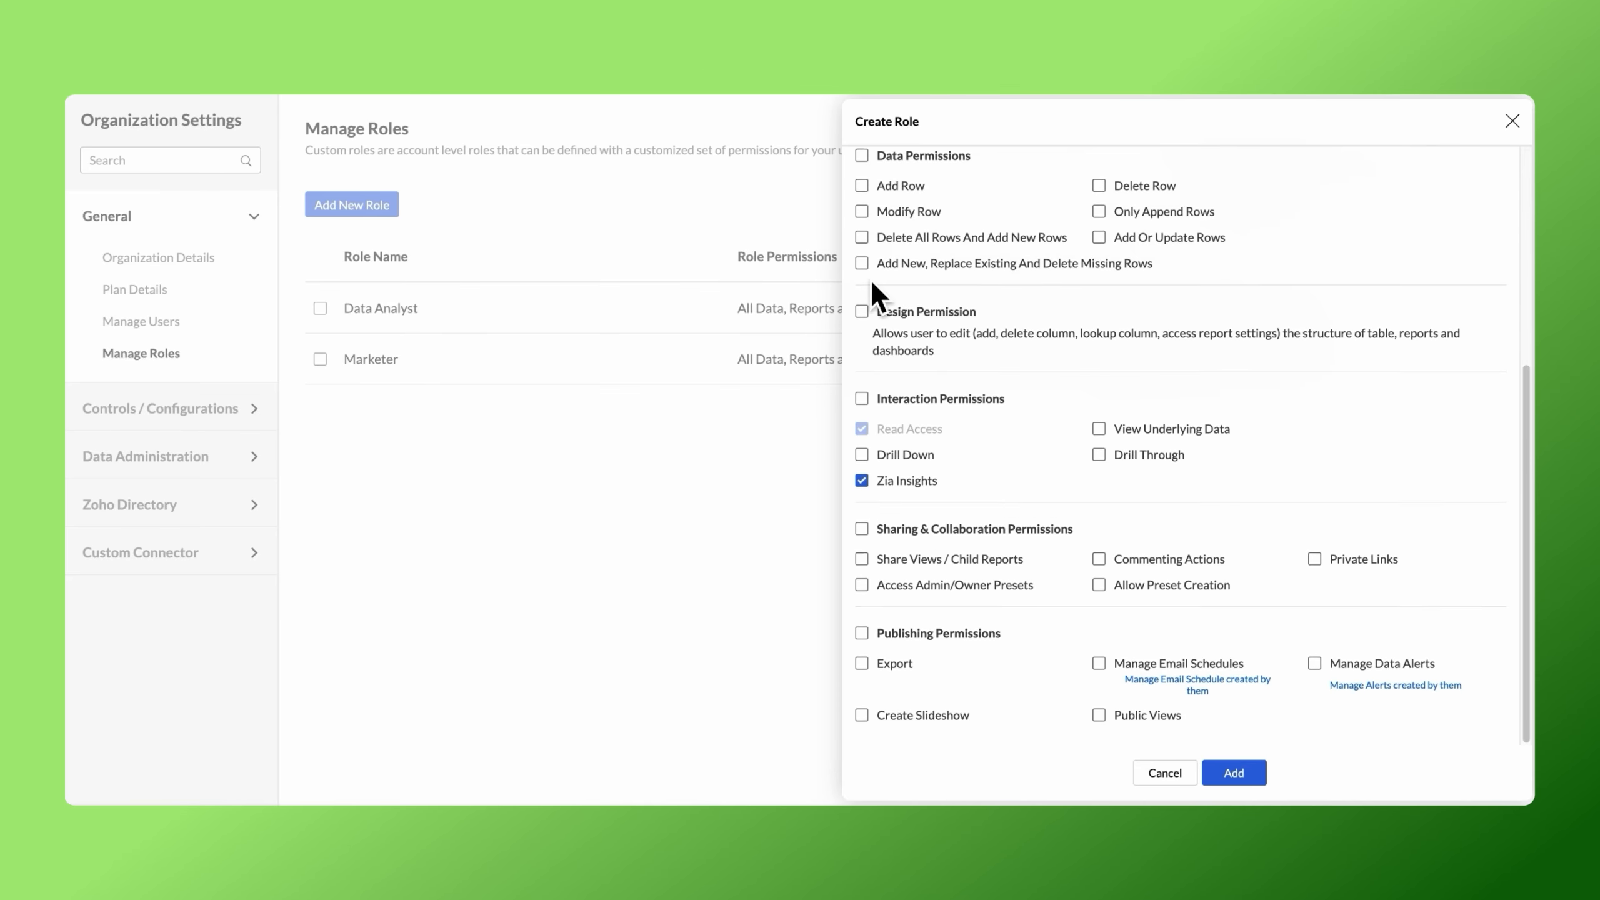
{"action": "left_click", "coordinate": [861, 398]}
{"action": "left_click", "coordinate": [864, 634]}
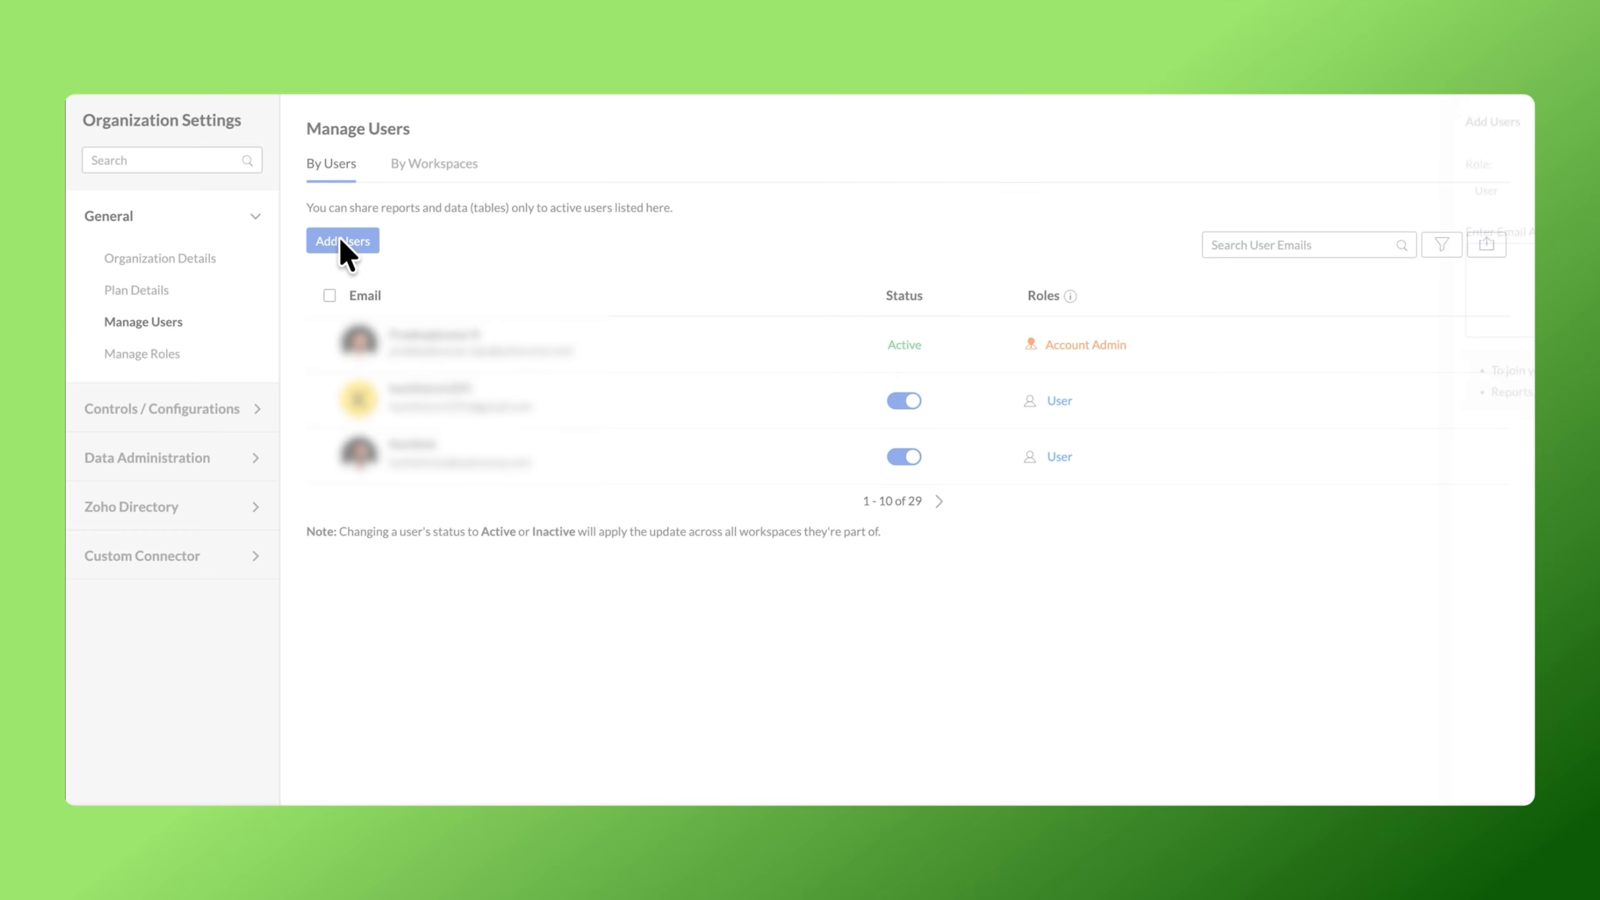
Add two users by e-mail to the organization with the Data Analyst role and access to the Zylker Mart - Sales Analysis workspace.
{"action": "left_click", "coordinate": [340, 240]}
{"action": "left_click", "coordinate": [1023, 190]}
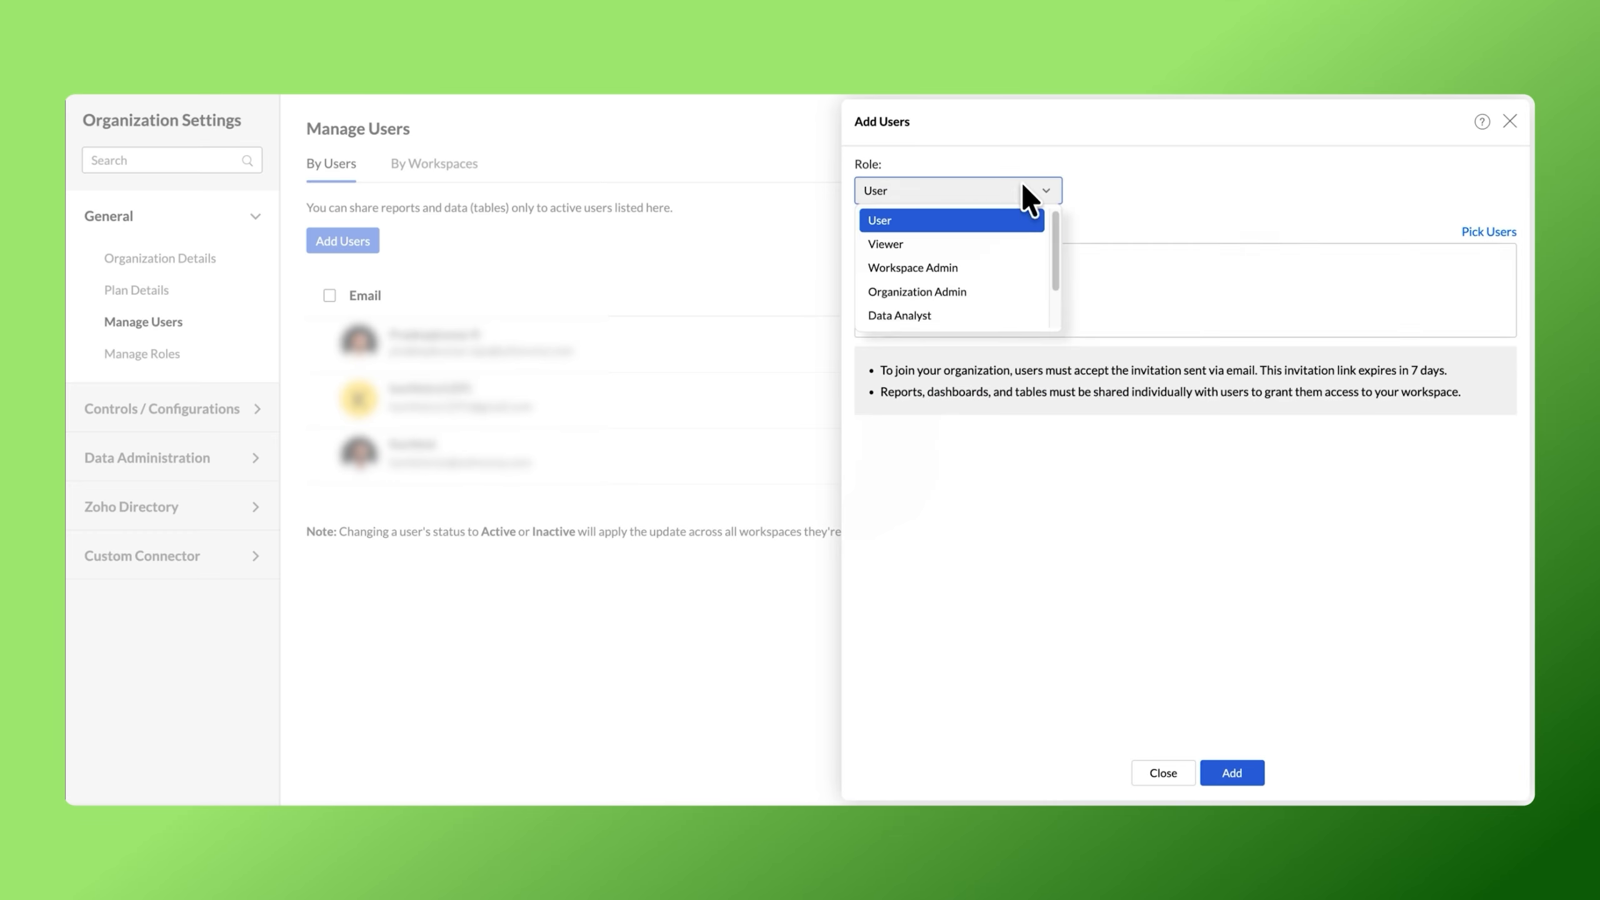
{"action": "left_click", "coordinate": [938, 314]}
{"action": "left_click", "coordinate": [871, 355]}
{"action": "left_click", "coordinate": [871, 519]}
{"action": "type", "text": "oli"}
{"action": "left_click", "coordinate": [918, 554]}
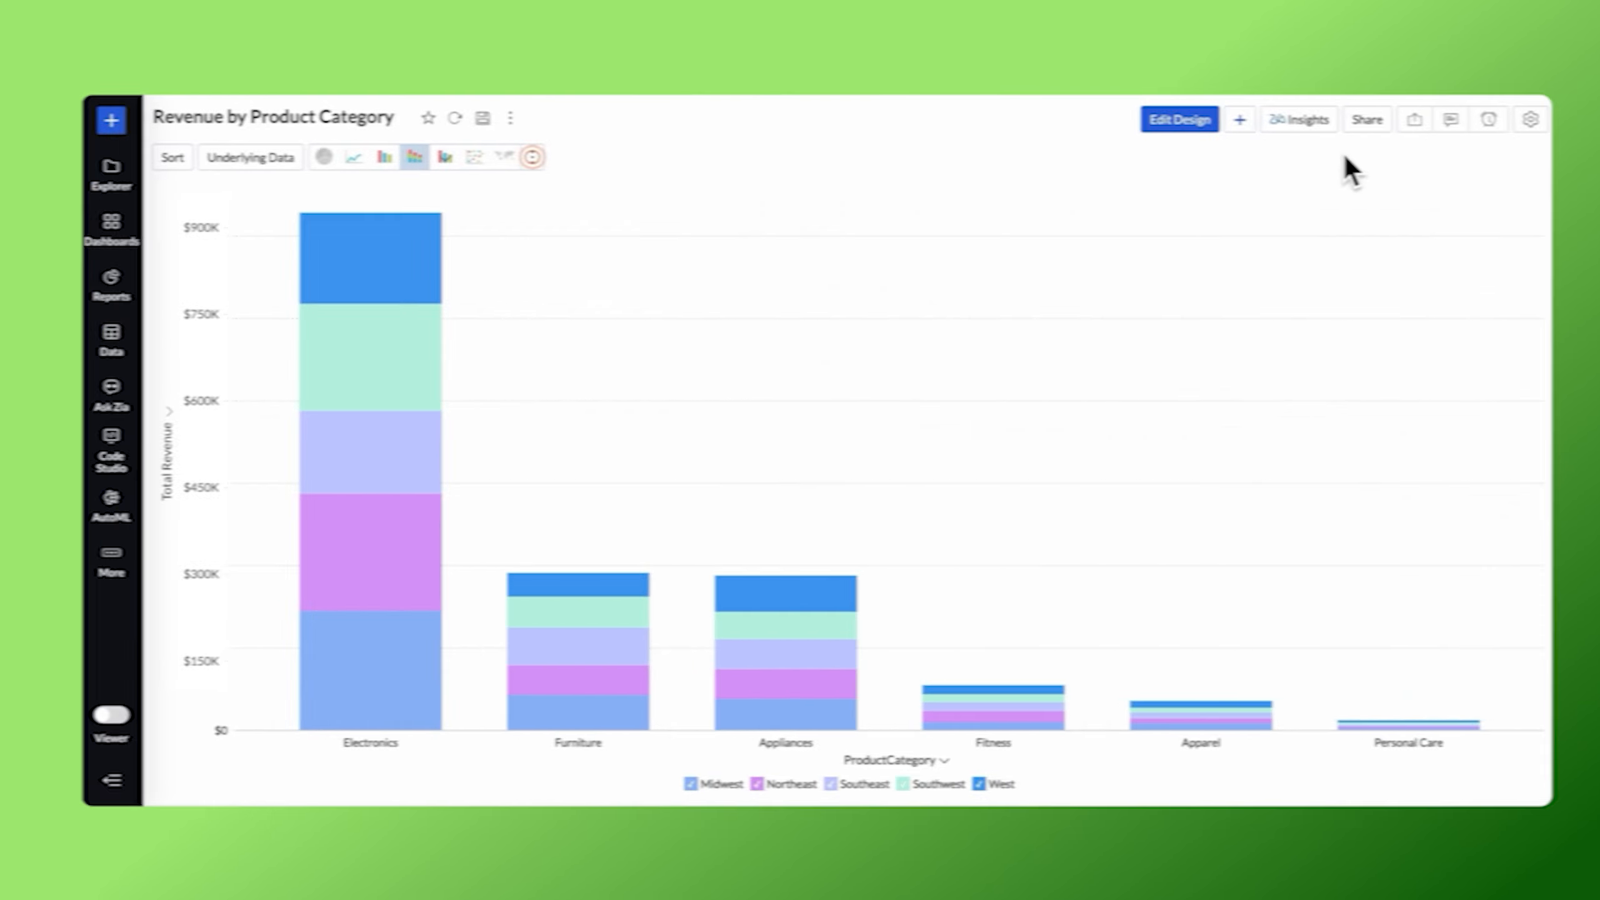
Start sharing the Revenue by Product Category view and enter the three colleagues' e-mail addresses as recipients.
{"action": "left_click", "coordinate": [1350, 120]}
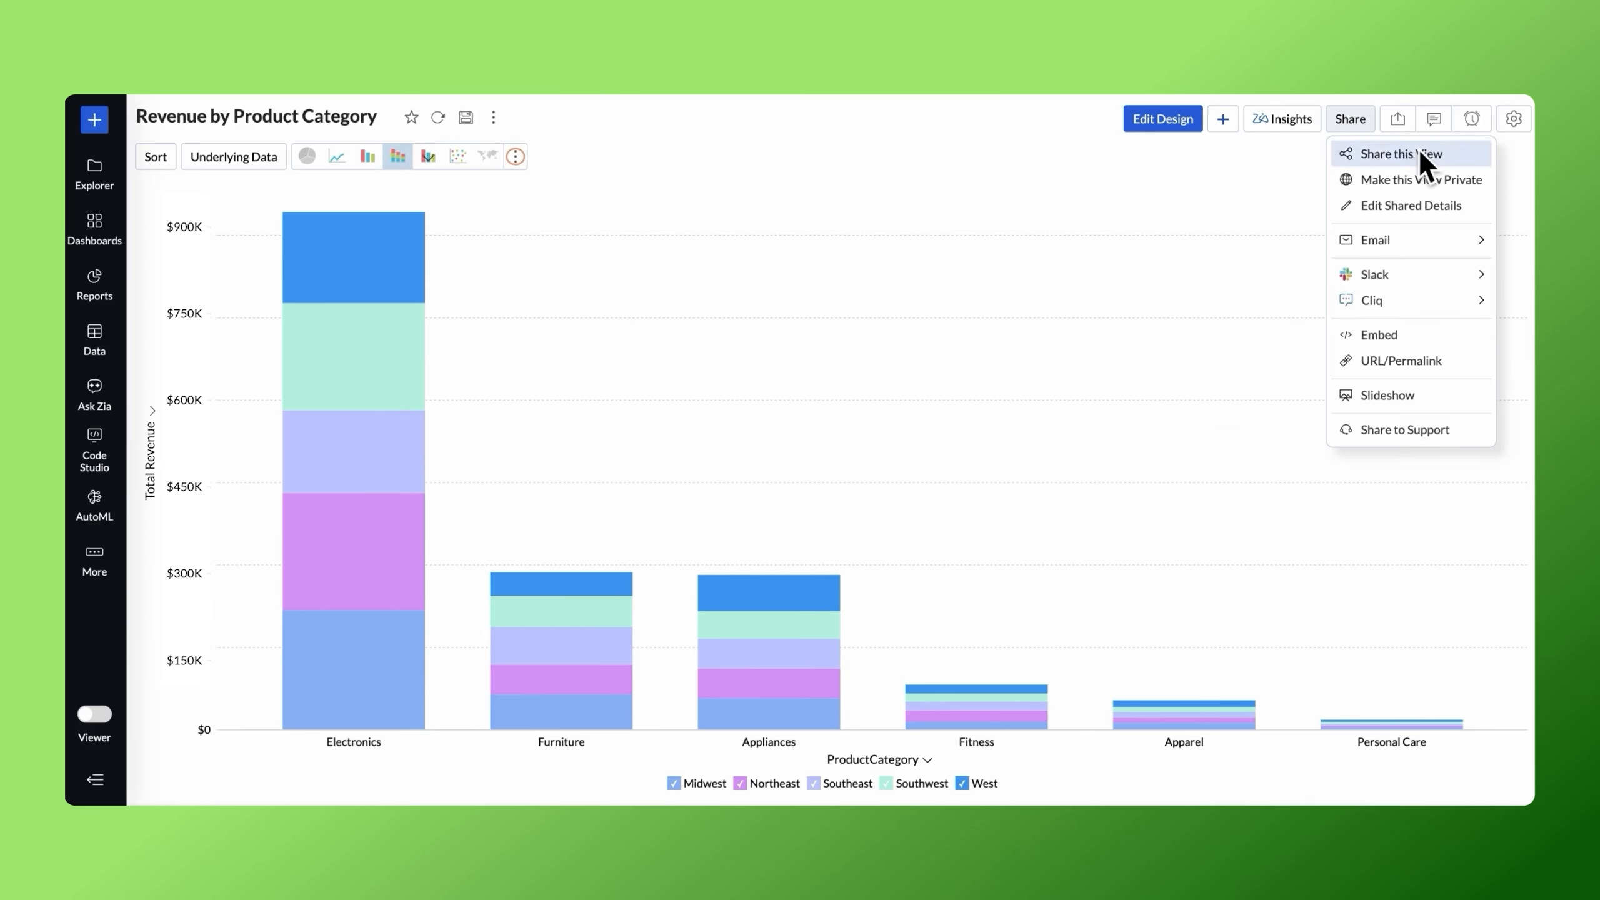
{"action": "left_click", "coordinate": [1422, 151]}
{"action": "type", "text": "le"}
{"action": "left_click", "coordinate": [922, 246]}
{"action": "type", "text": "ja"}
{"action": "left_click", "coordinate": [1075, 247]}
{"action": "type", "text": "noel"}
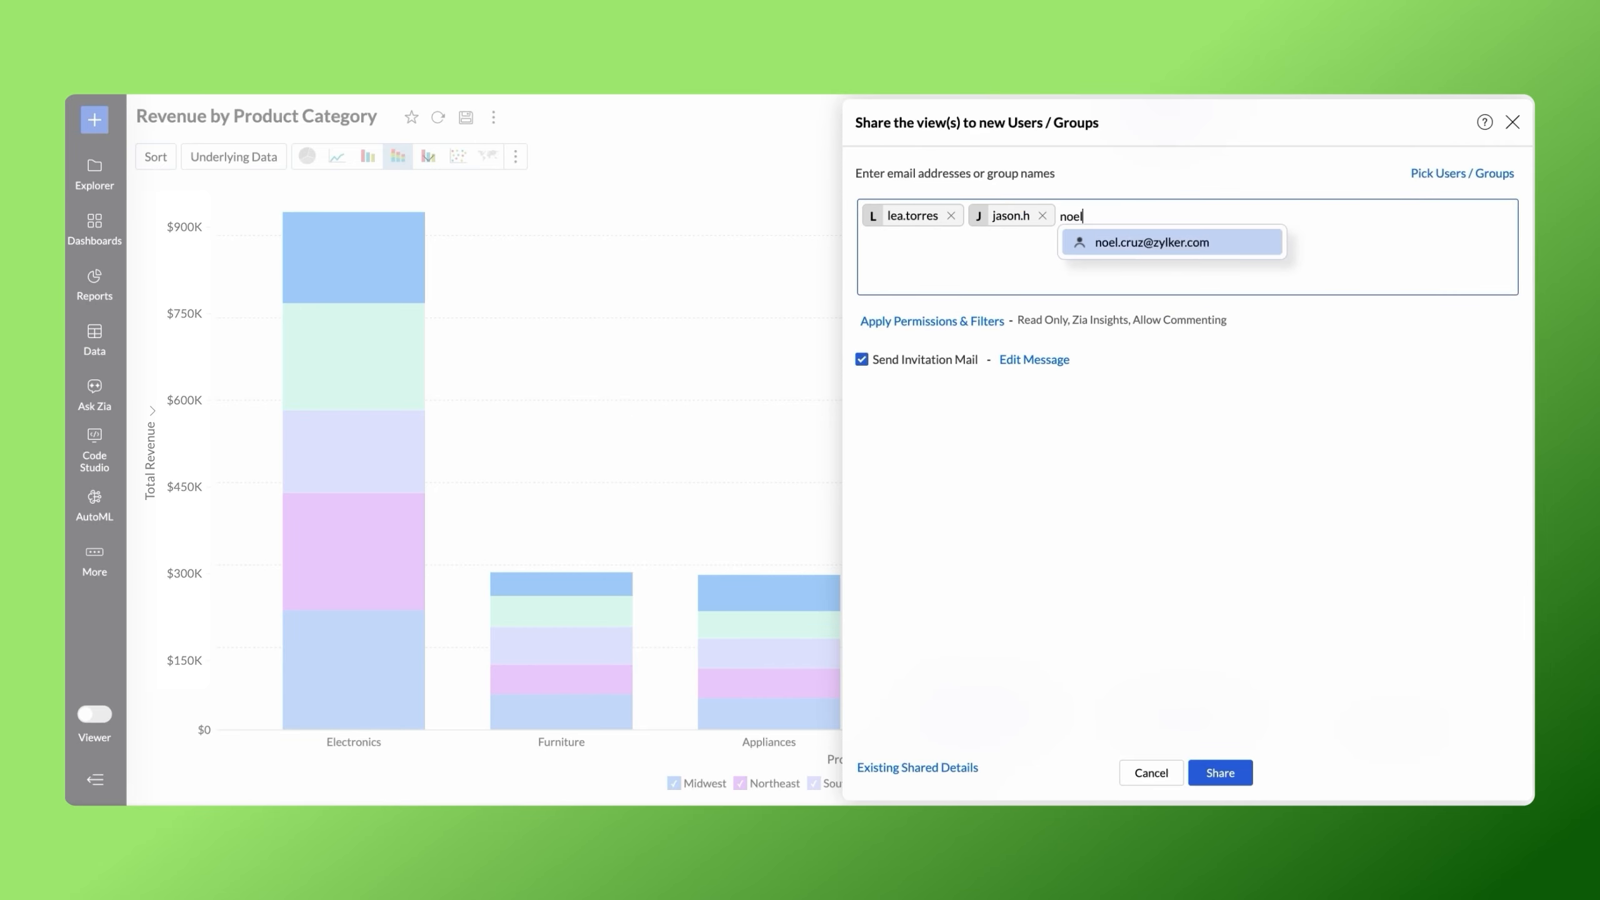
{"action": "left_click", "coordinate": [1178, 246]}
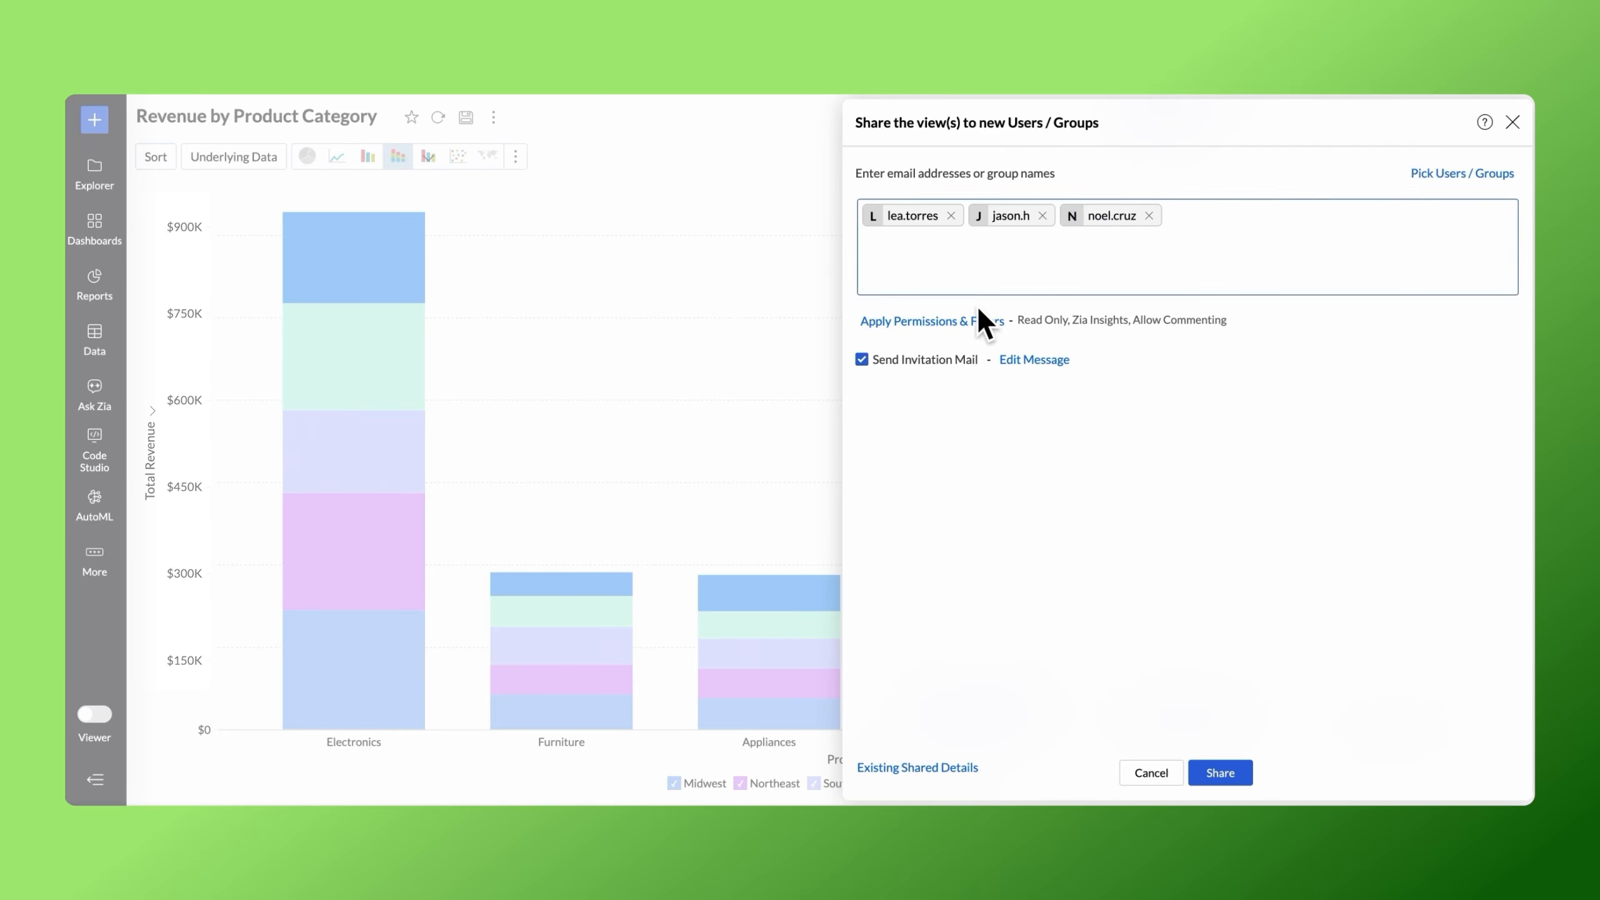
Open the permissions for the shared Revenue by Product Category view and bring up its filter criteria.
{"action": "left_click", "coordinate": [955, 320]}
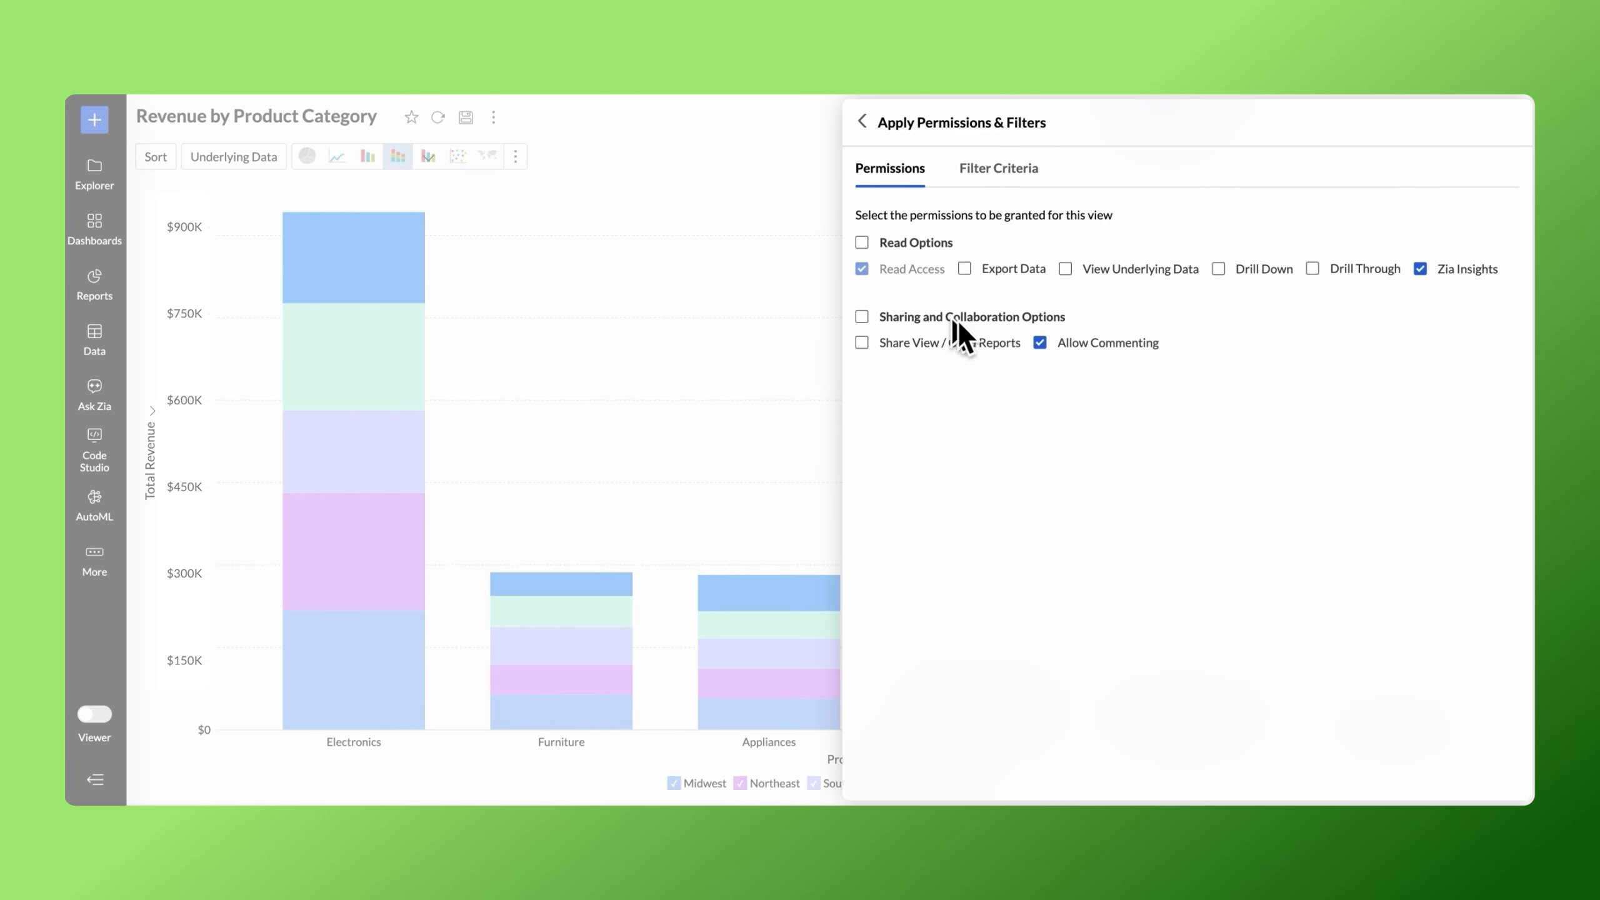
{"action": "left_click", "coordinate": [1020, 174]}
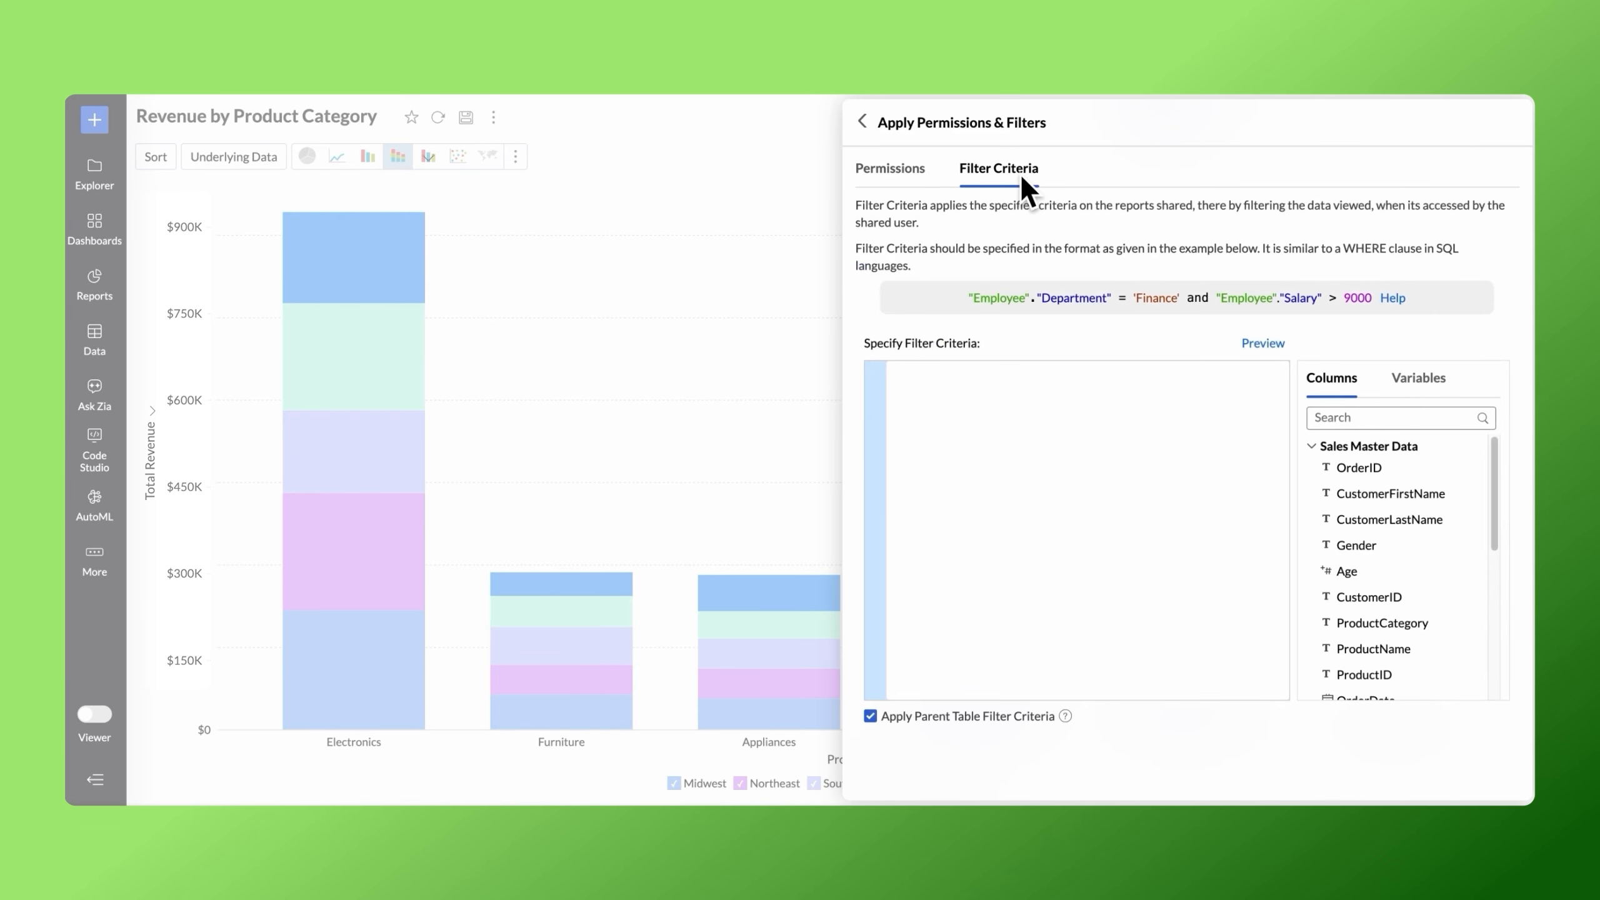